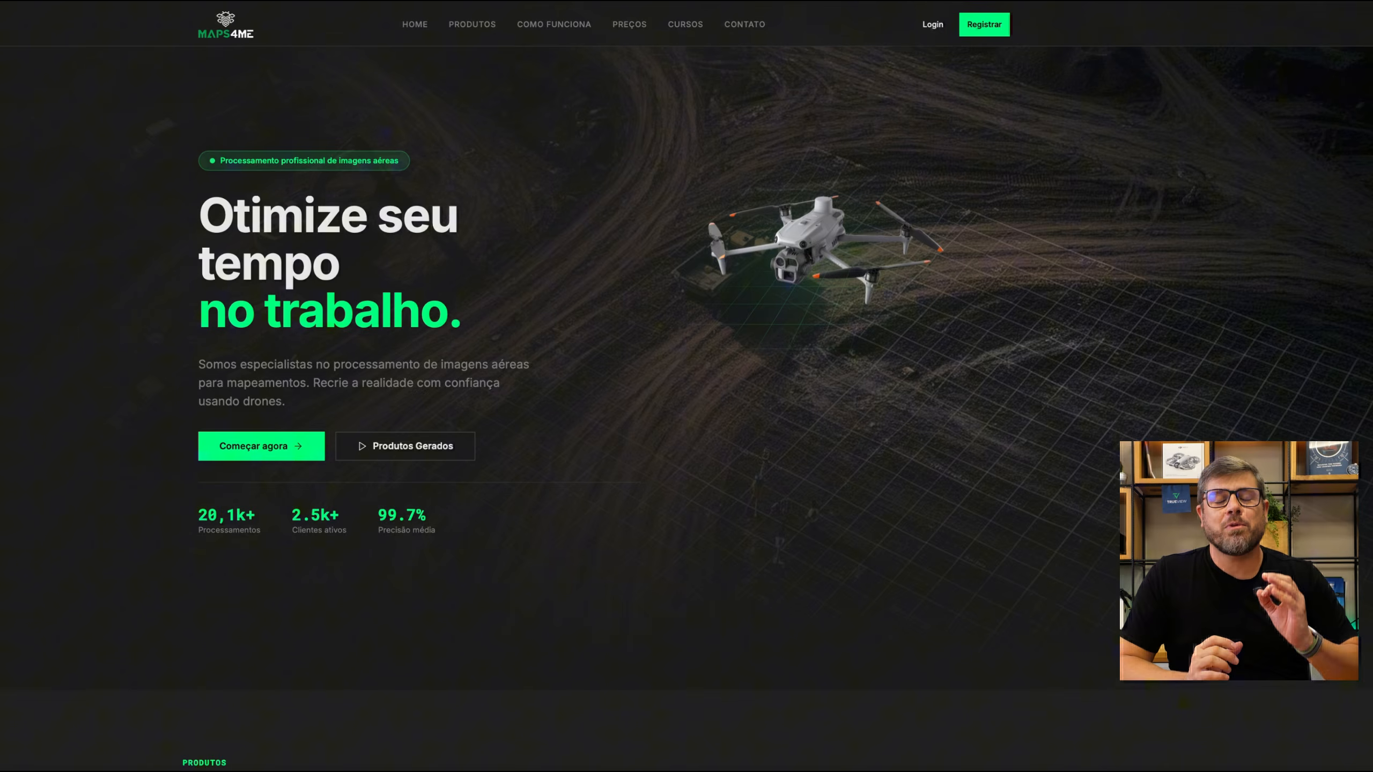
# Step: Look through the Maps4me home page and the Produtos page, including the digital model, point cloud and technical report sections
pyautogui.scroll(-6, 686, 392)
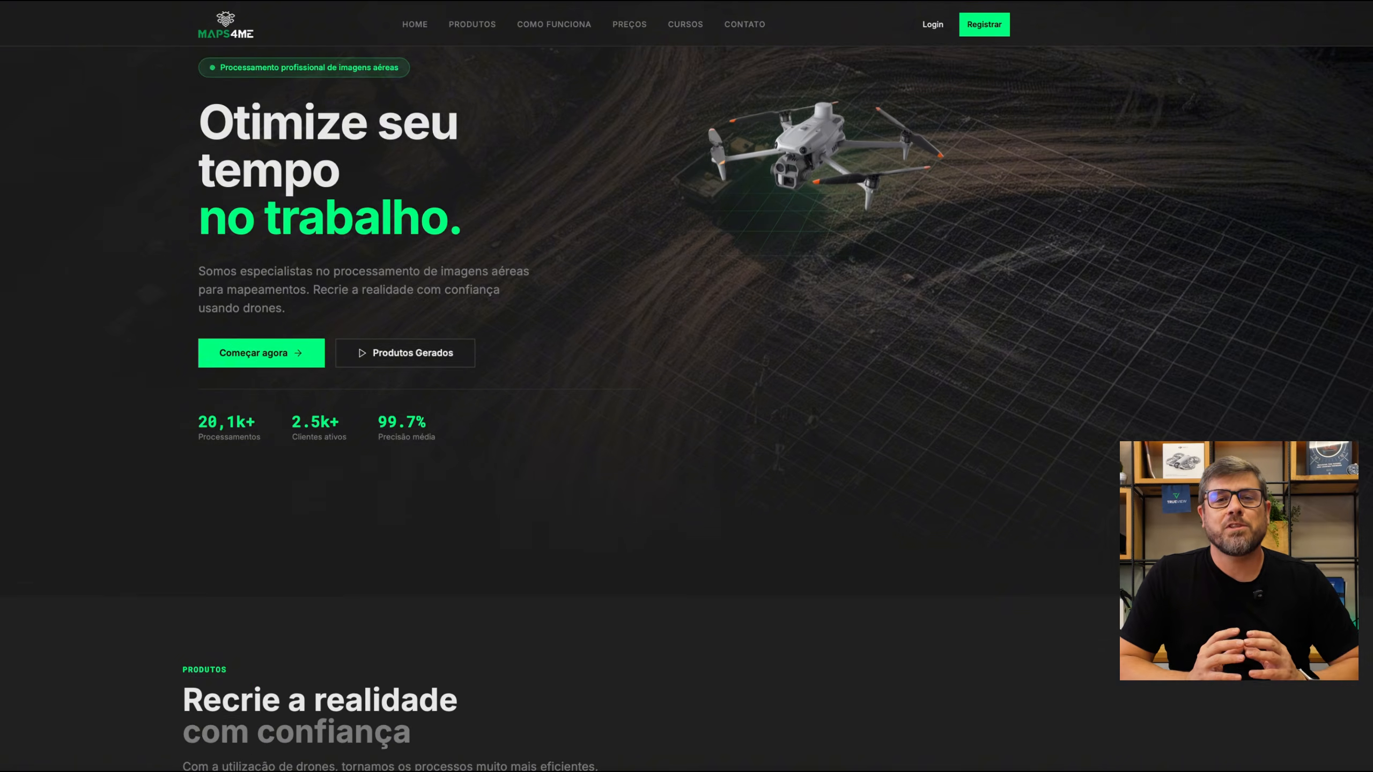
pyautogui.scroll(-10, 686, 392)
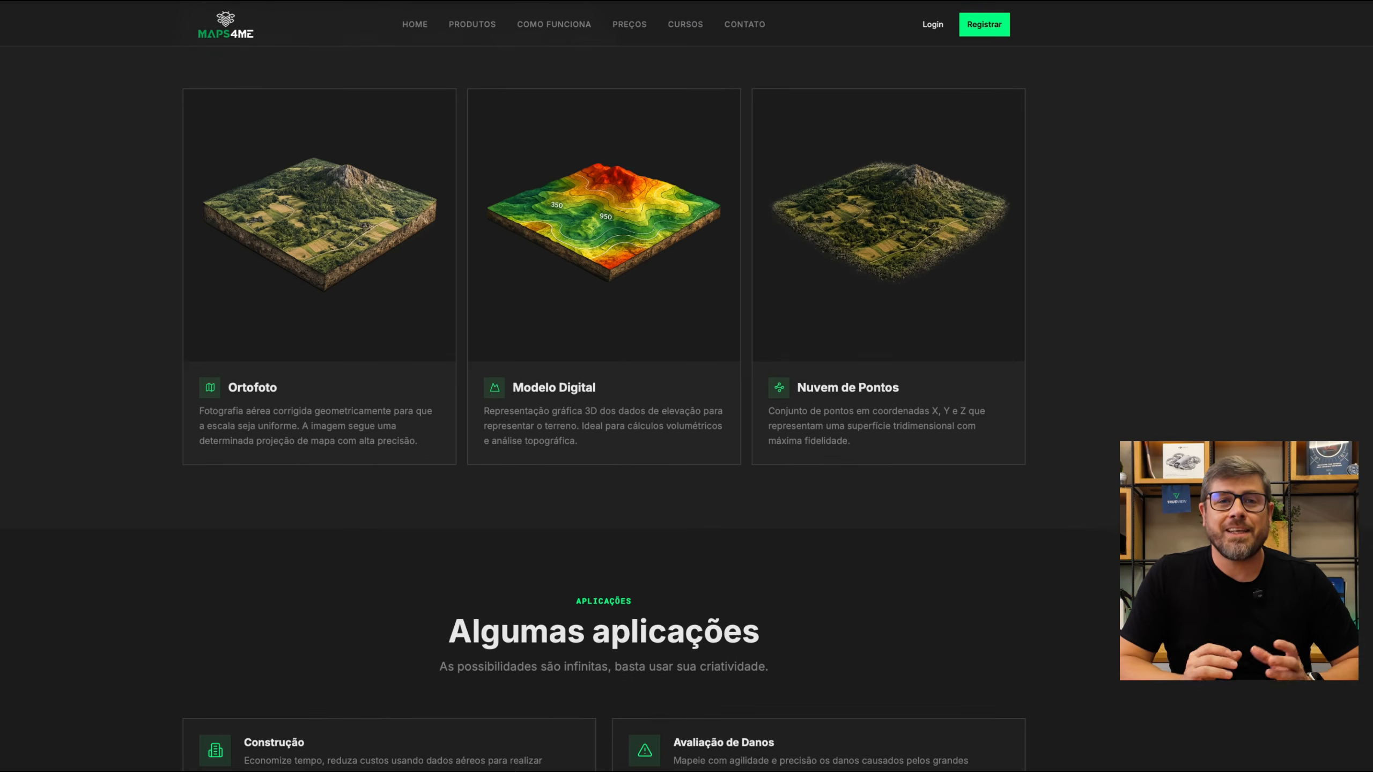
pyautogui.scroll(-12, 686, 392)
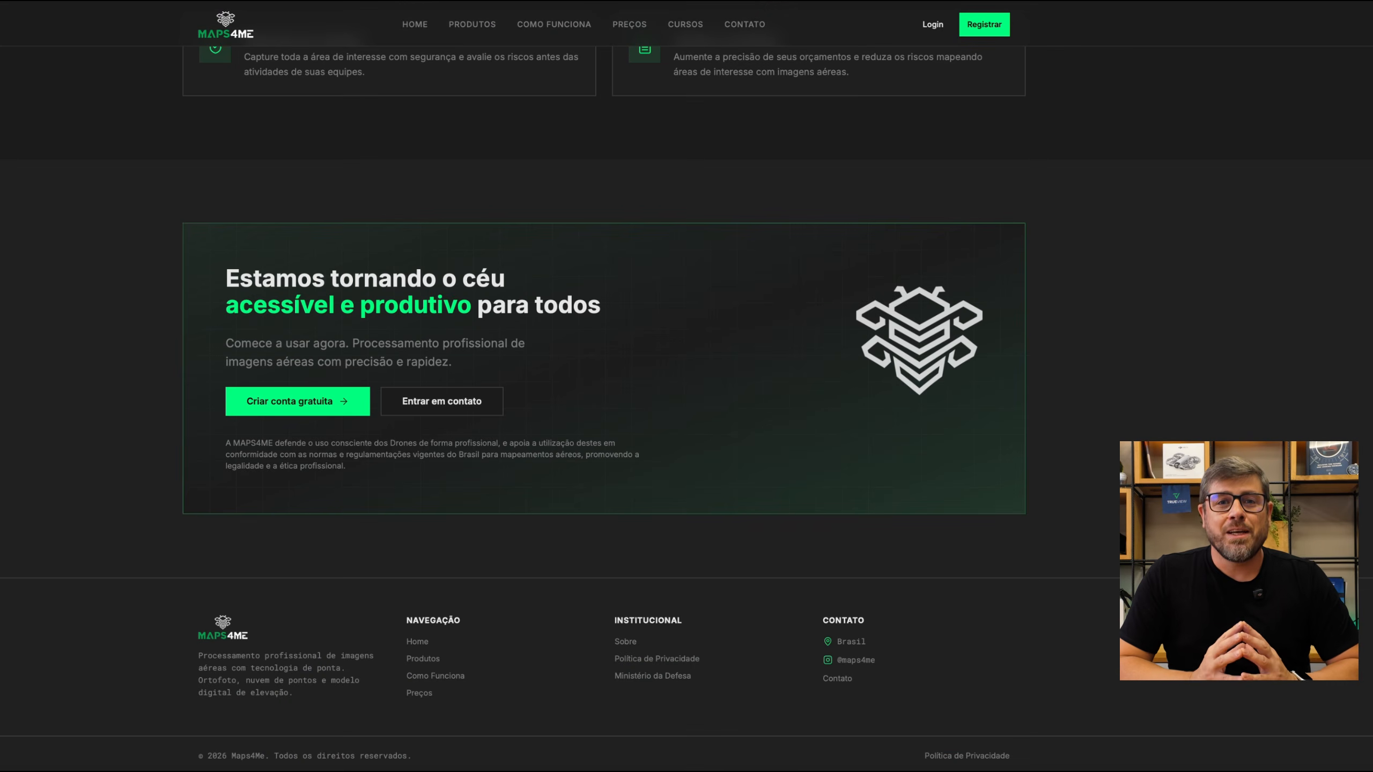
pyautogui.click(467, 30)
pyautogui.scroll(-15, 1182, 408)
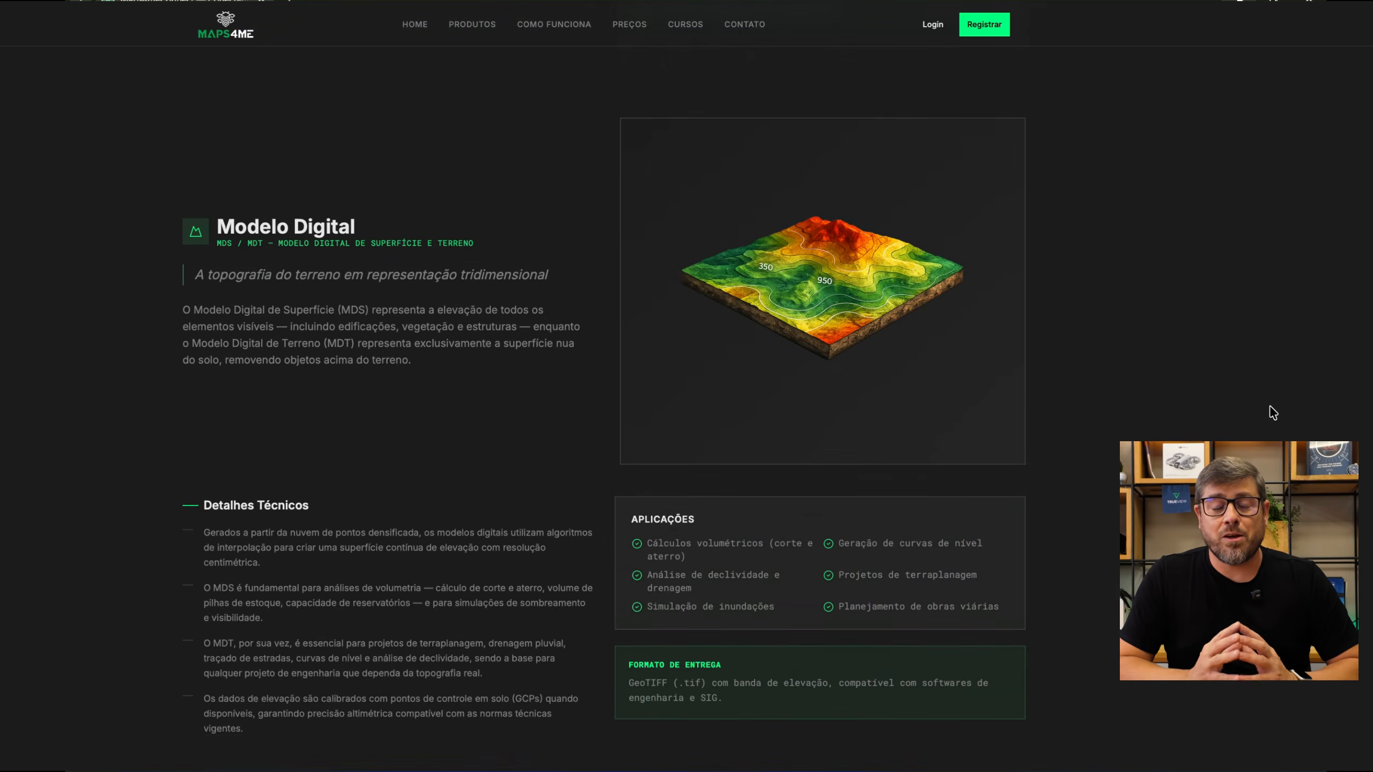
pyautogui.scroll(-15, 1272, 412)
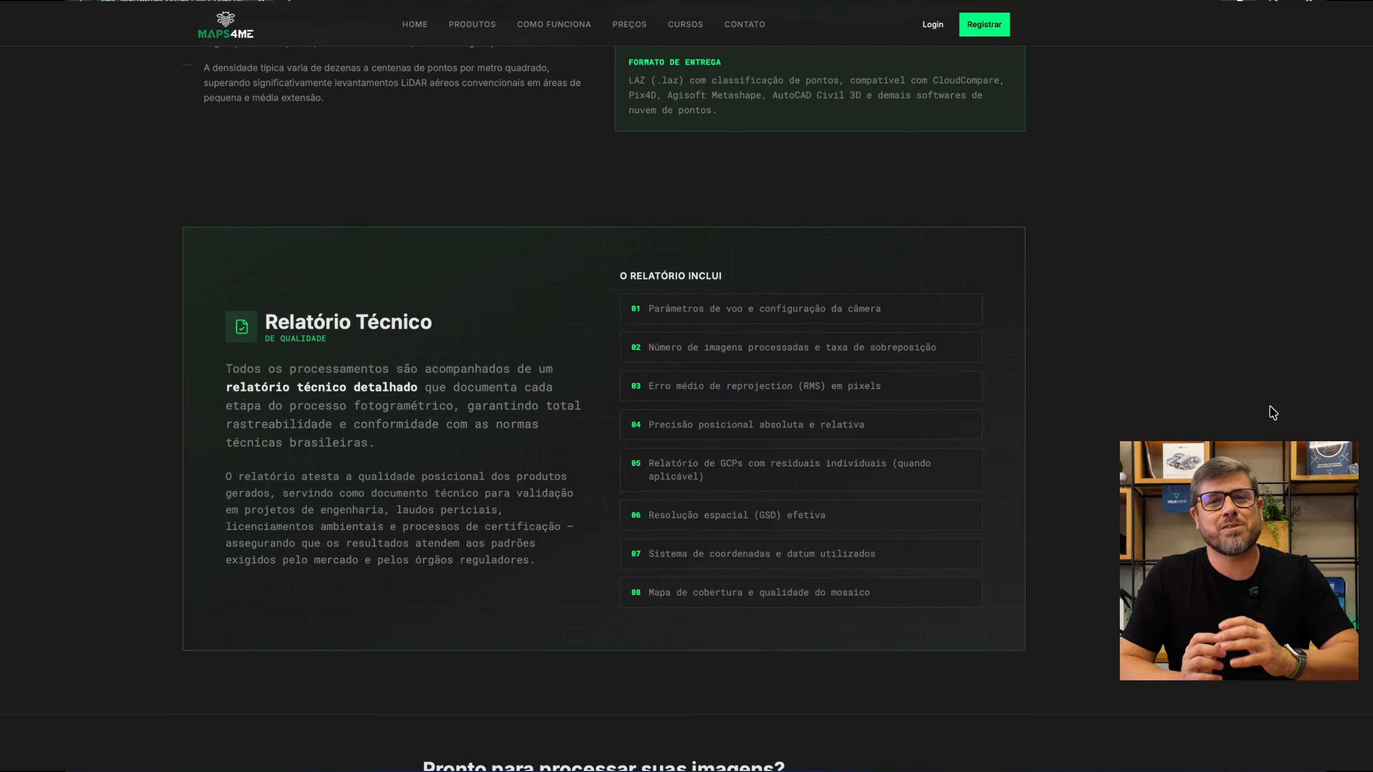
# Step: Read the Como Funciona page on processing without GCPs, with GCPs and with marking done by the Maps4me team
pyautogui.click(582, 31)
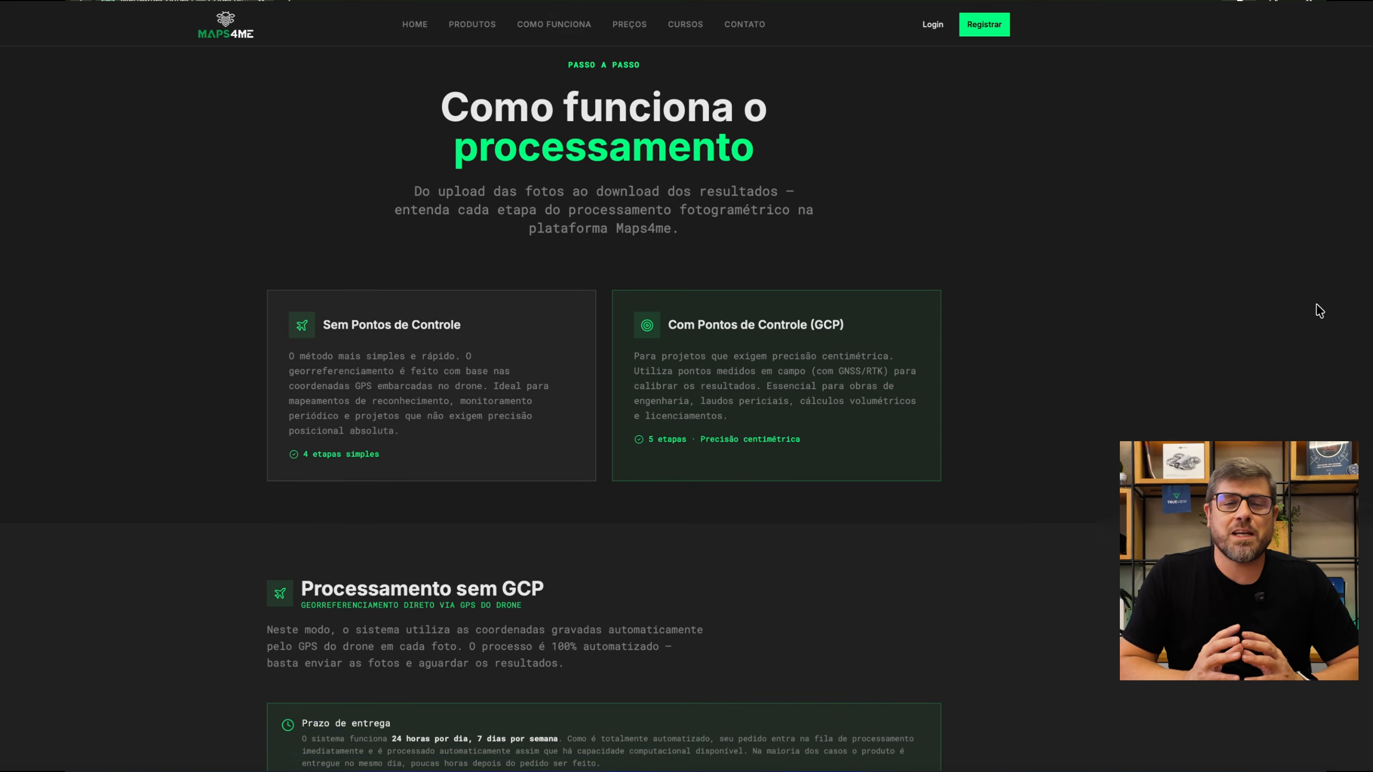
pyautogui.scroll(-6, 1318, 309)
pyautogui.scroll(-15, 1320, 311)
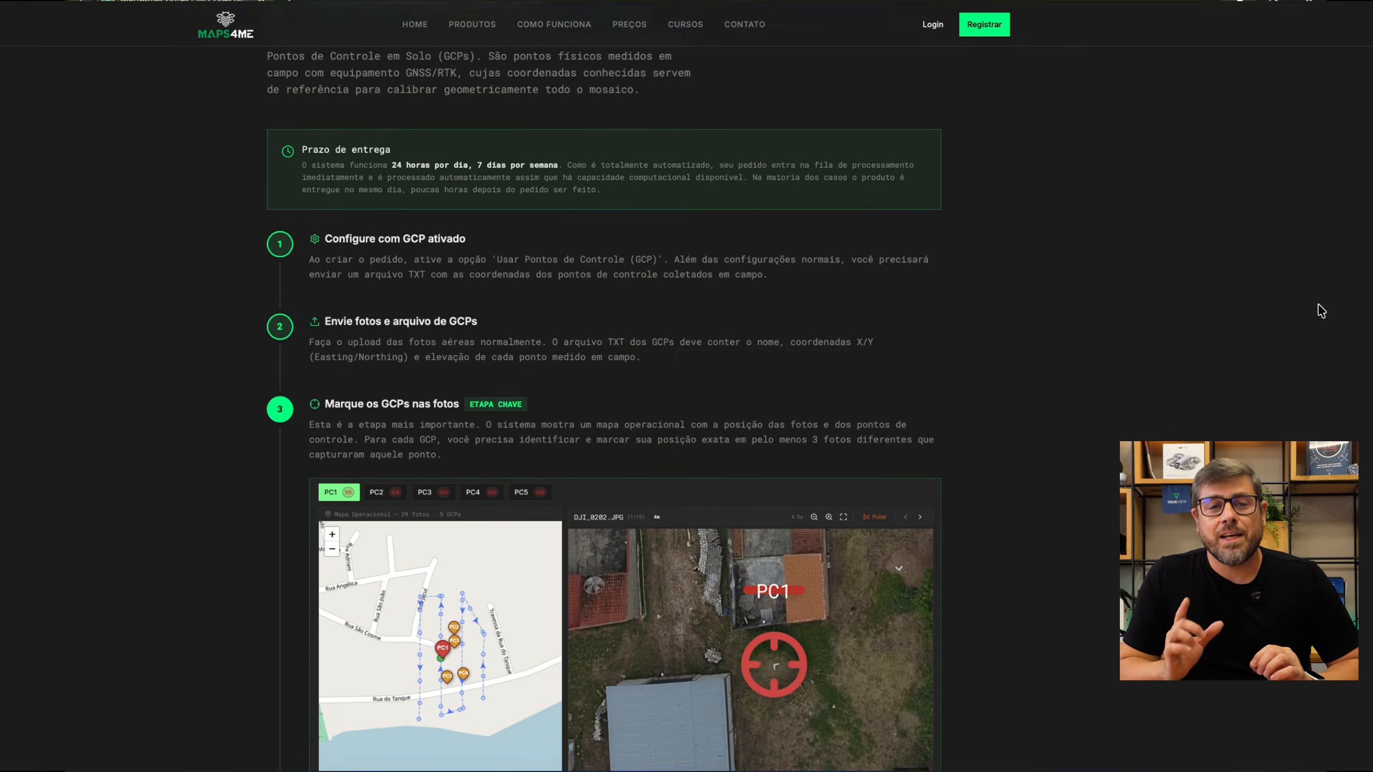
pyautogui.scroll(-15, 1320, 311)
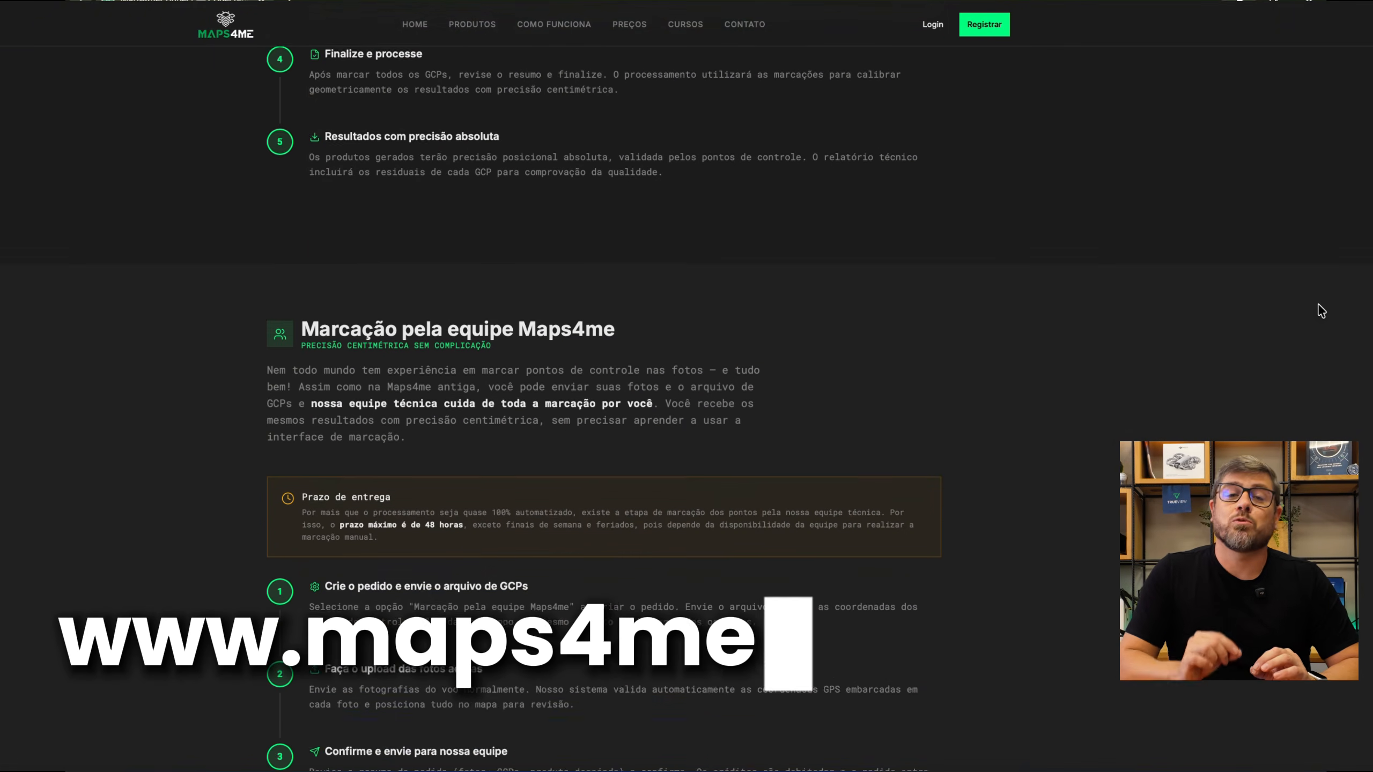
pyautogui.scroll(-12, 1320, 311)
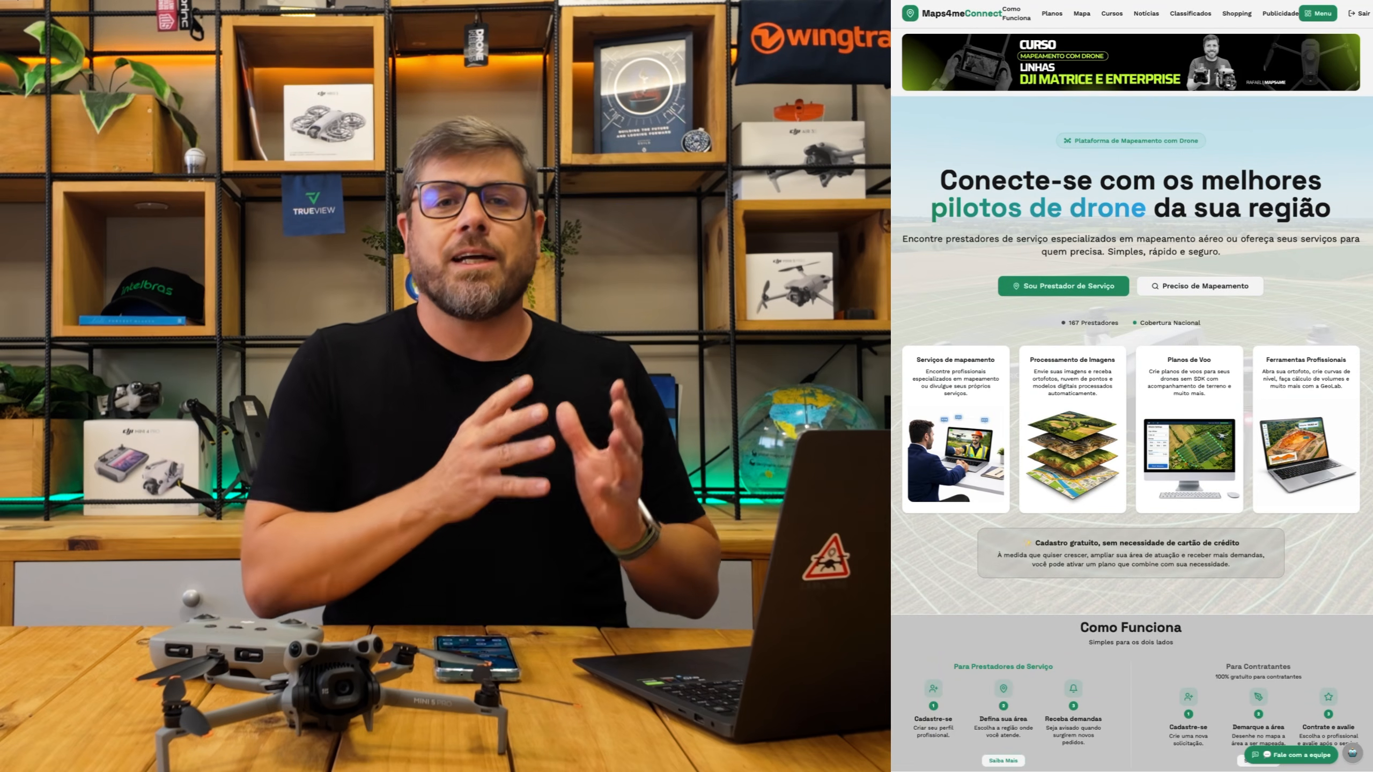
# Step: Look over the Maps4meConnect home page, from the service cards and provider map to the flight plan, course and photogrammetry index sections
pyautogui.scroll(-3, 1131, 394)
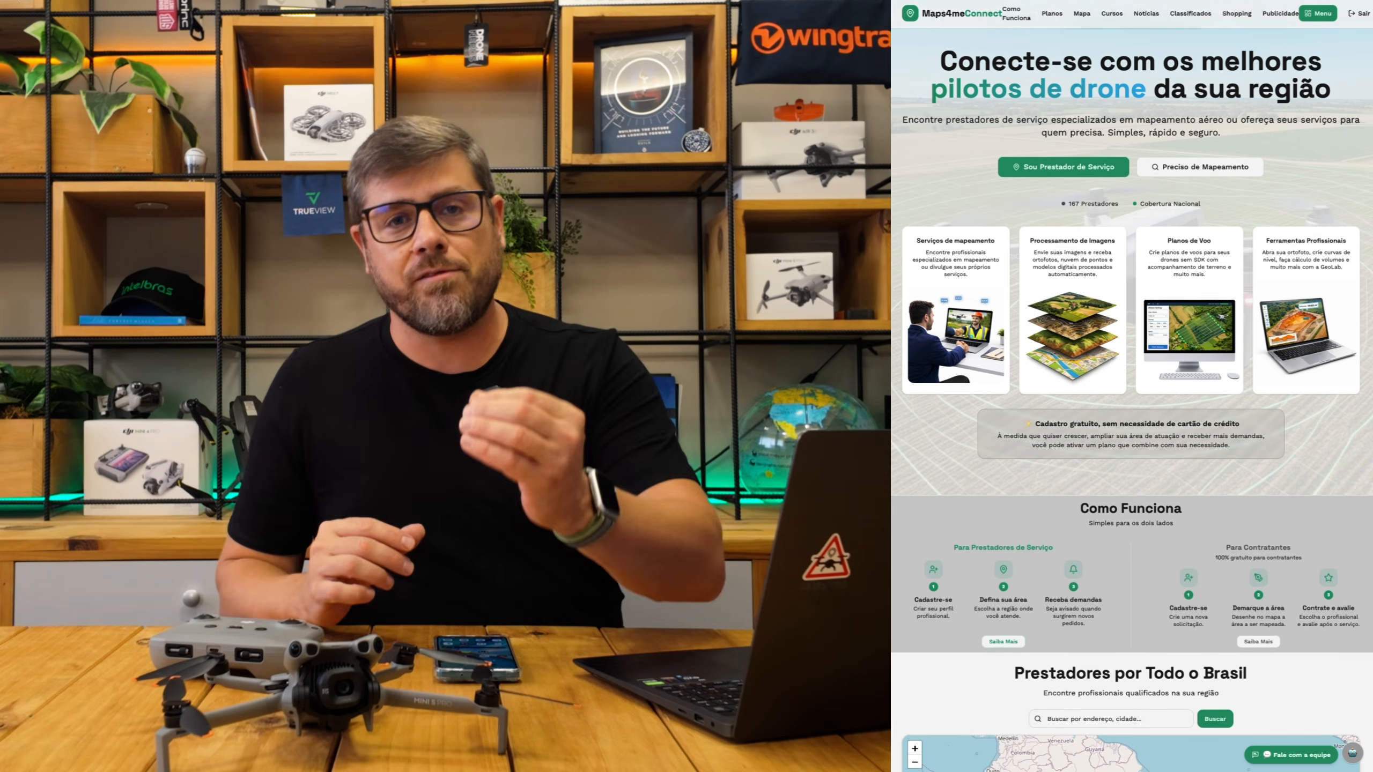
pyautogui.scroll(-3, 1131, 393)
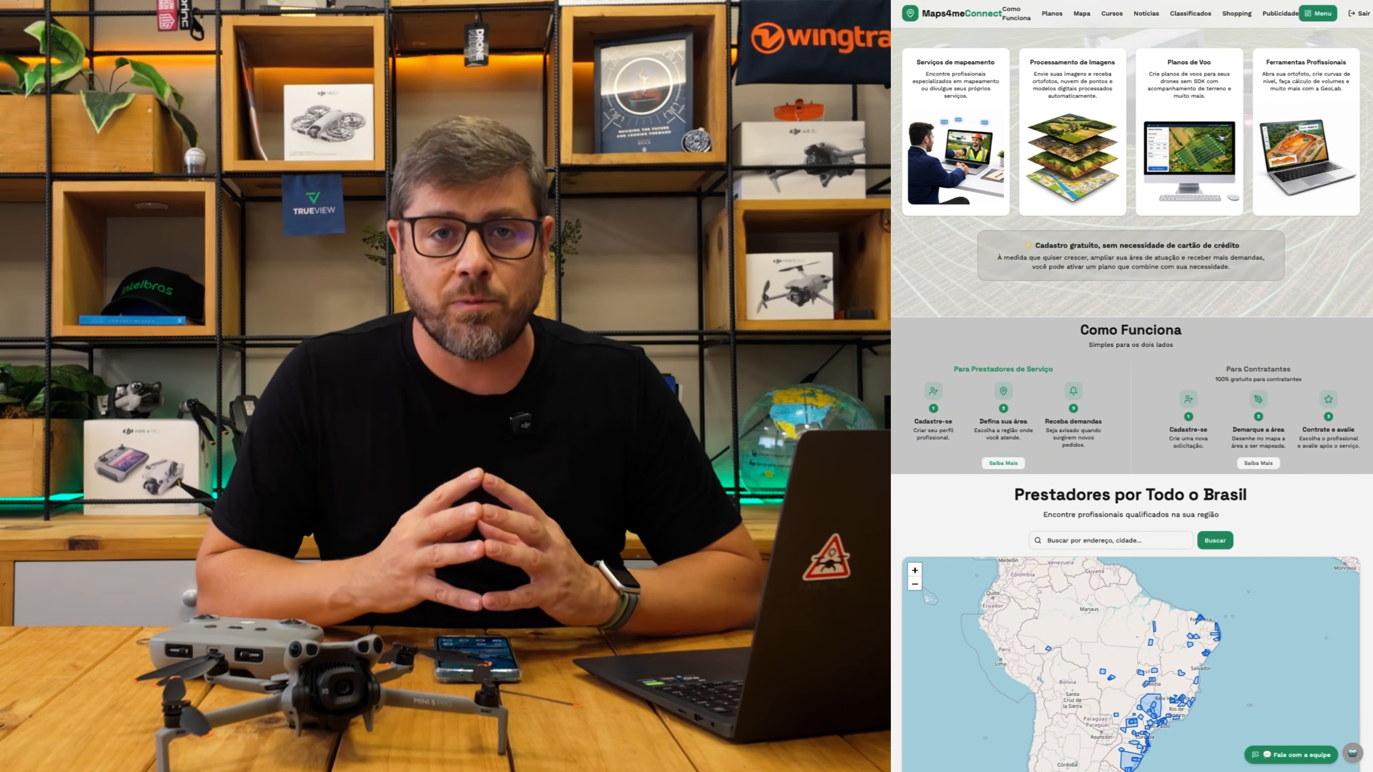
pyautogui.scroll(-4, 1131, 393)
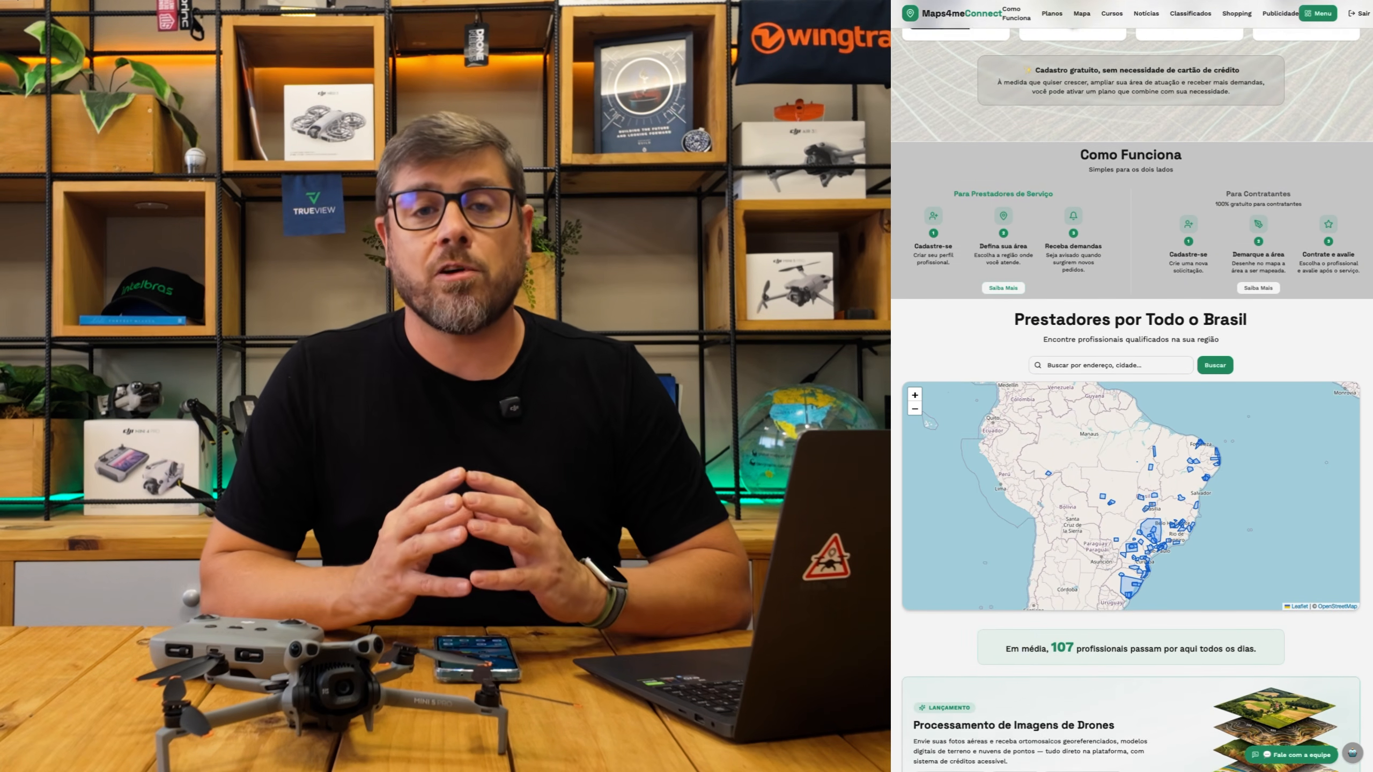
pyautogui.scroll(-3, 1131, 393)
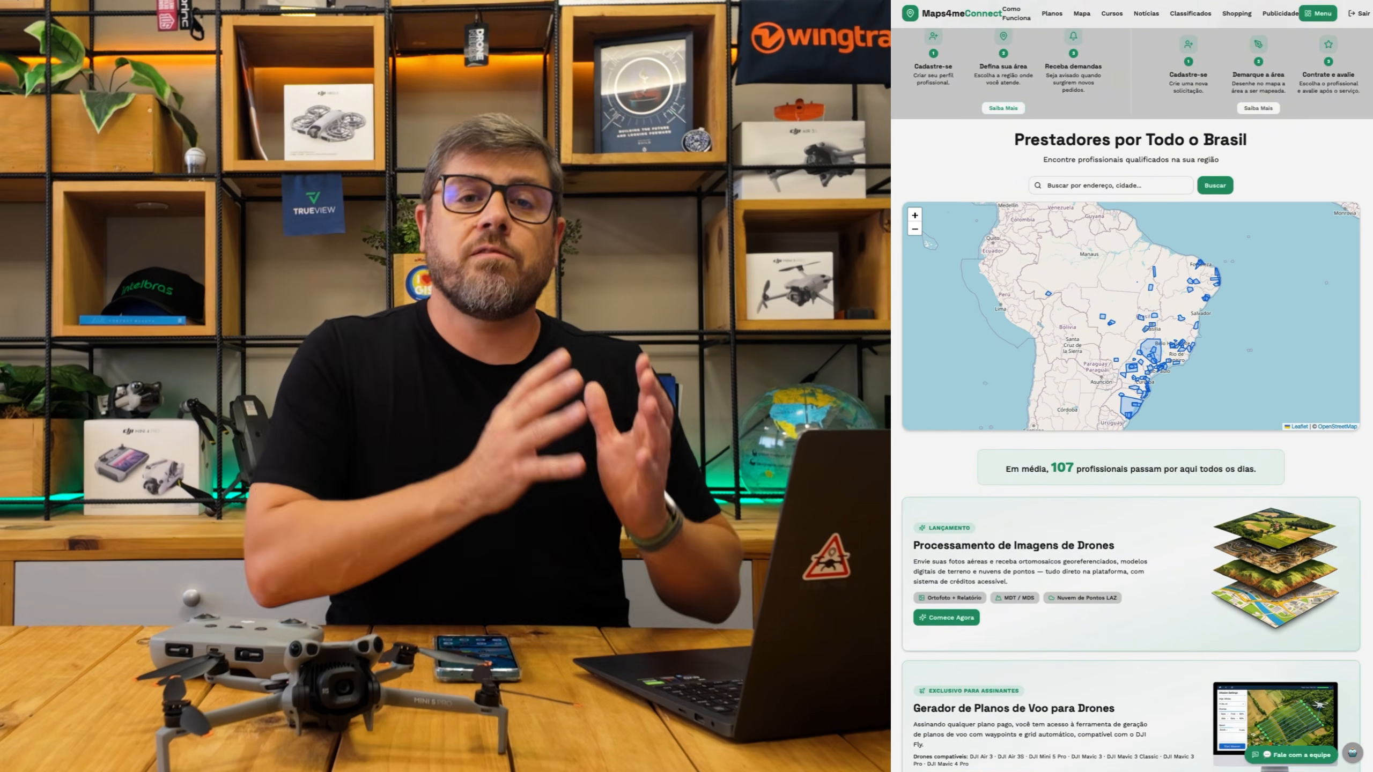
pyautogui.scroll(-2, 1361, 472)
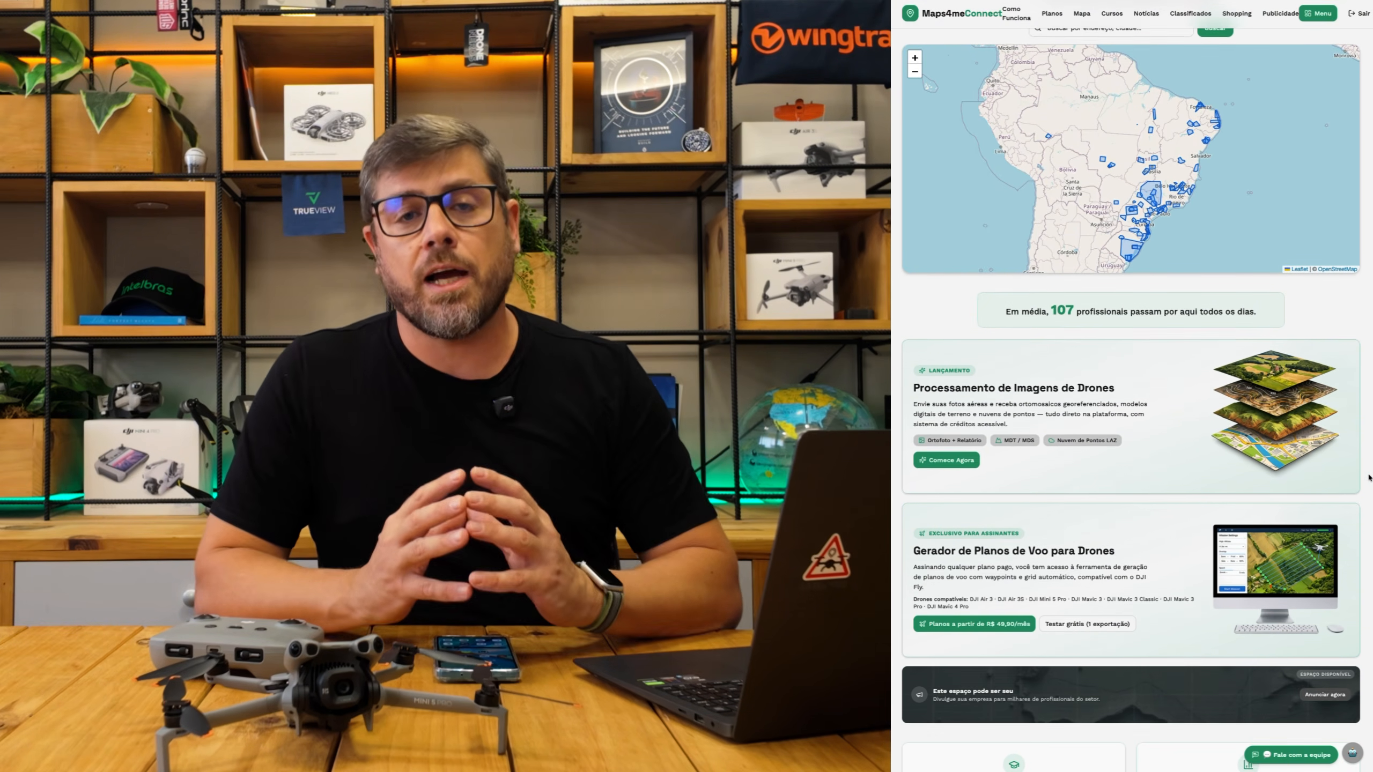
pyautogui.scroll(-3, 1361, 472)
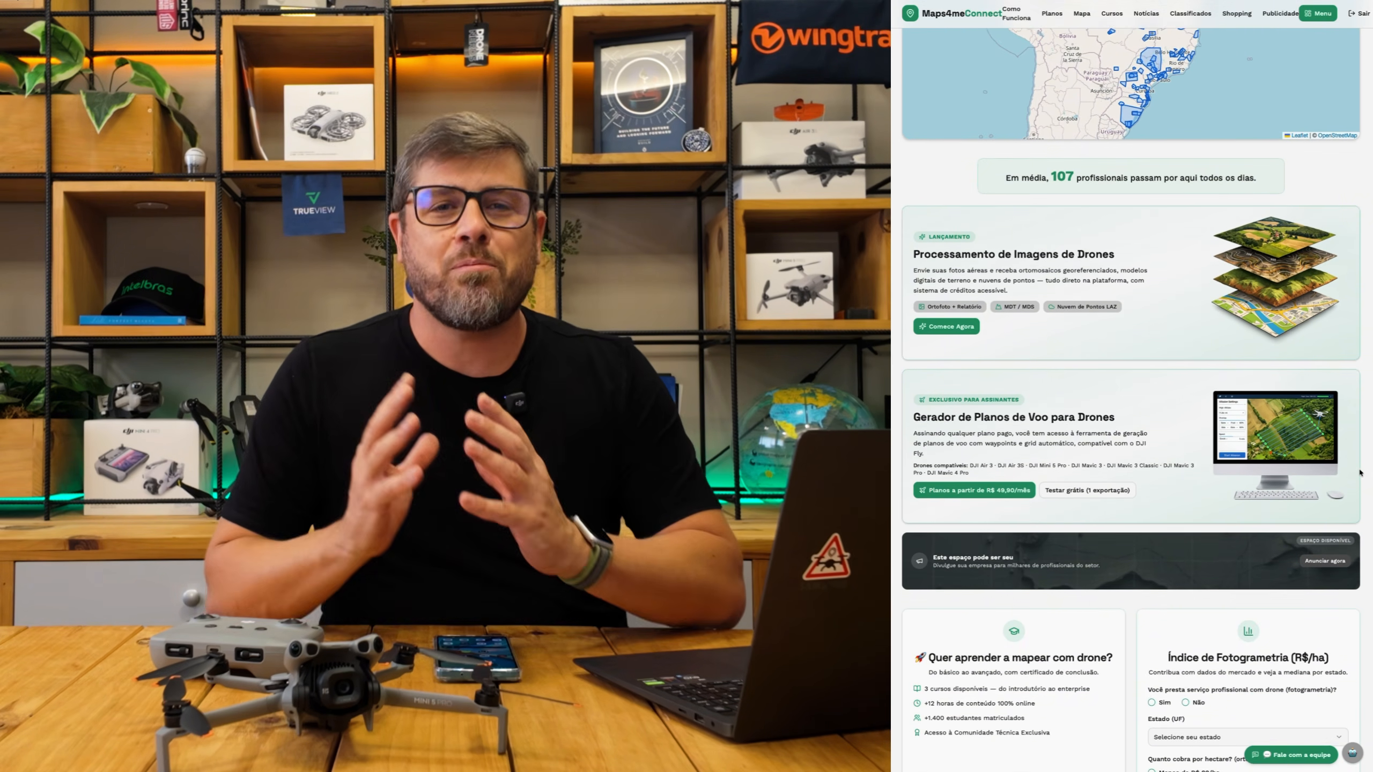
pyautogui.scroll(-6, 1361, 472)
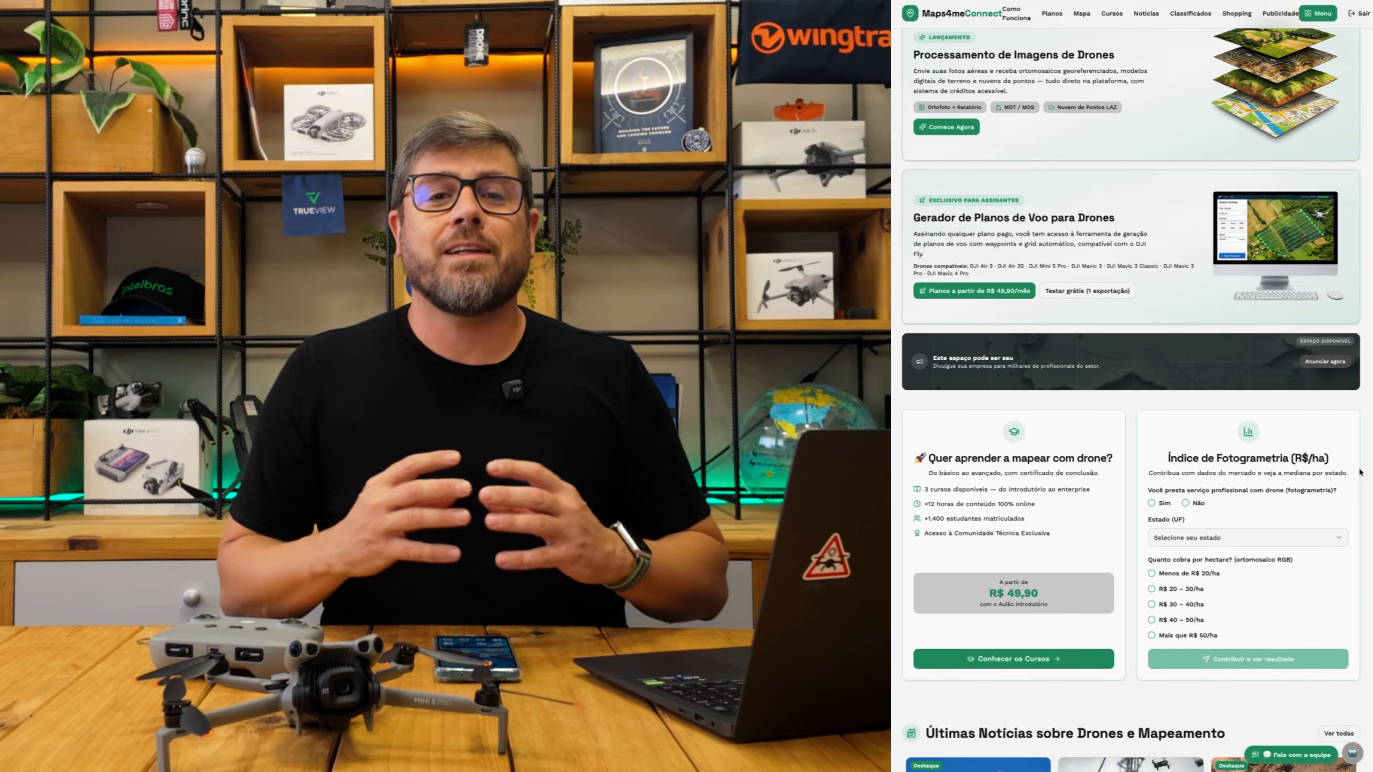
pyautogui.scroll(-2, 1361, 472)
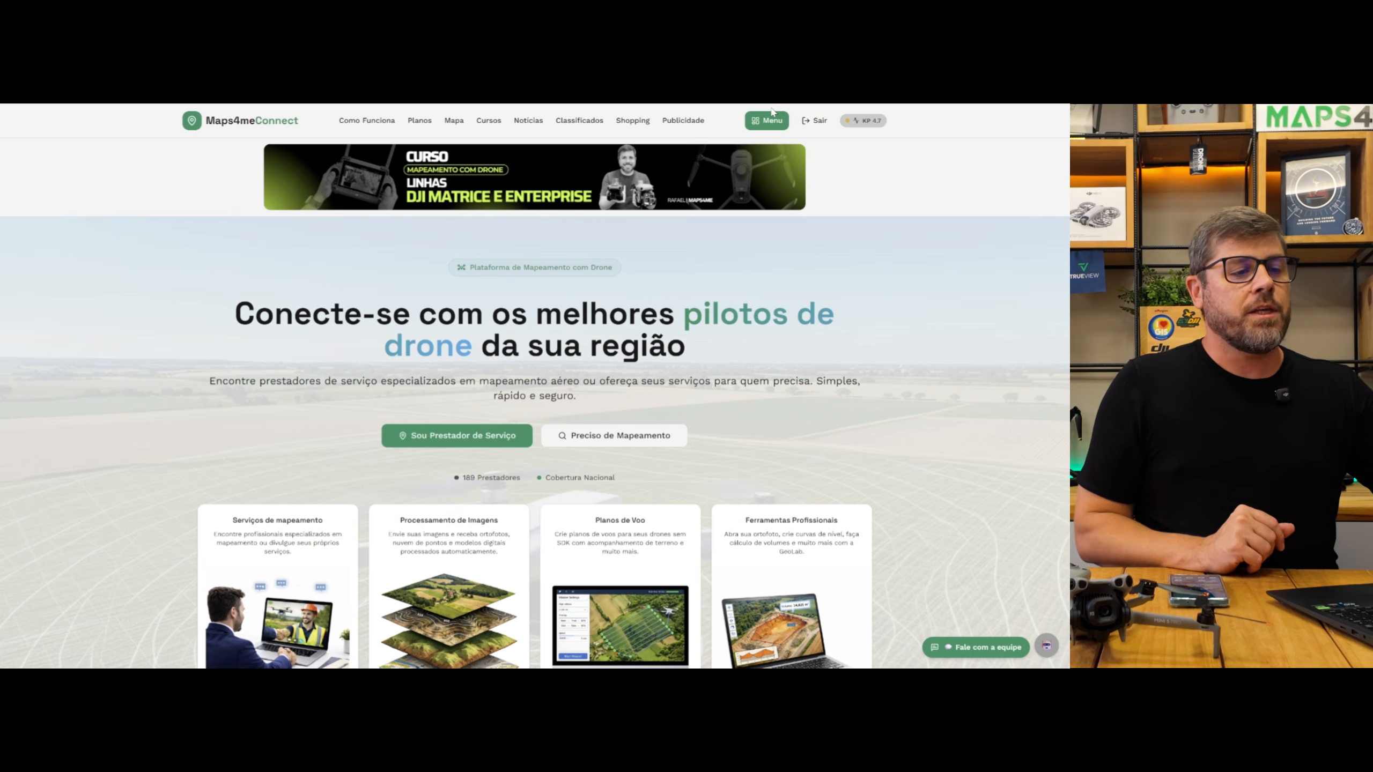
# Step: Enter the provider panel and outline the service area as a closed polygon around Maringá
pyautogui.click(773, 123)
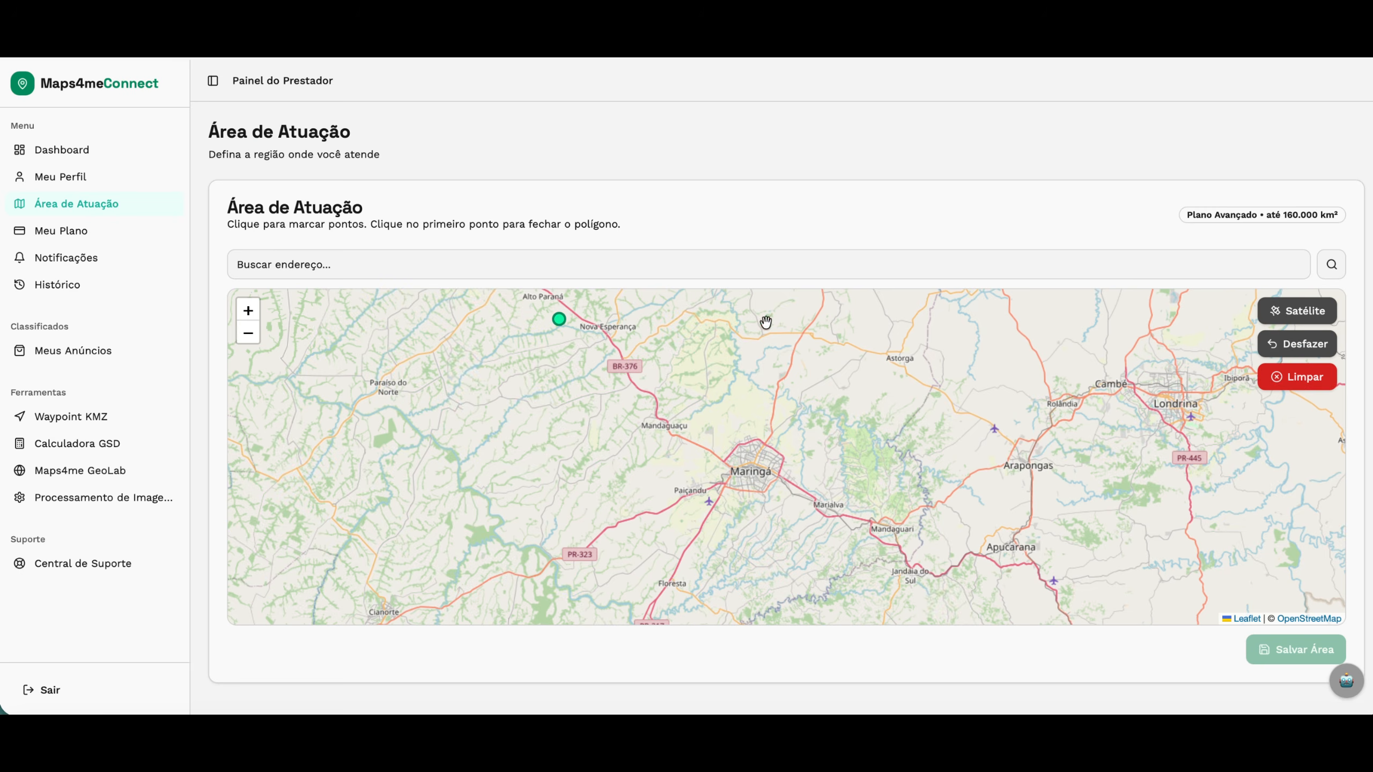
pyautogui.click(951, 602)
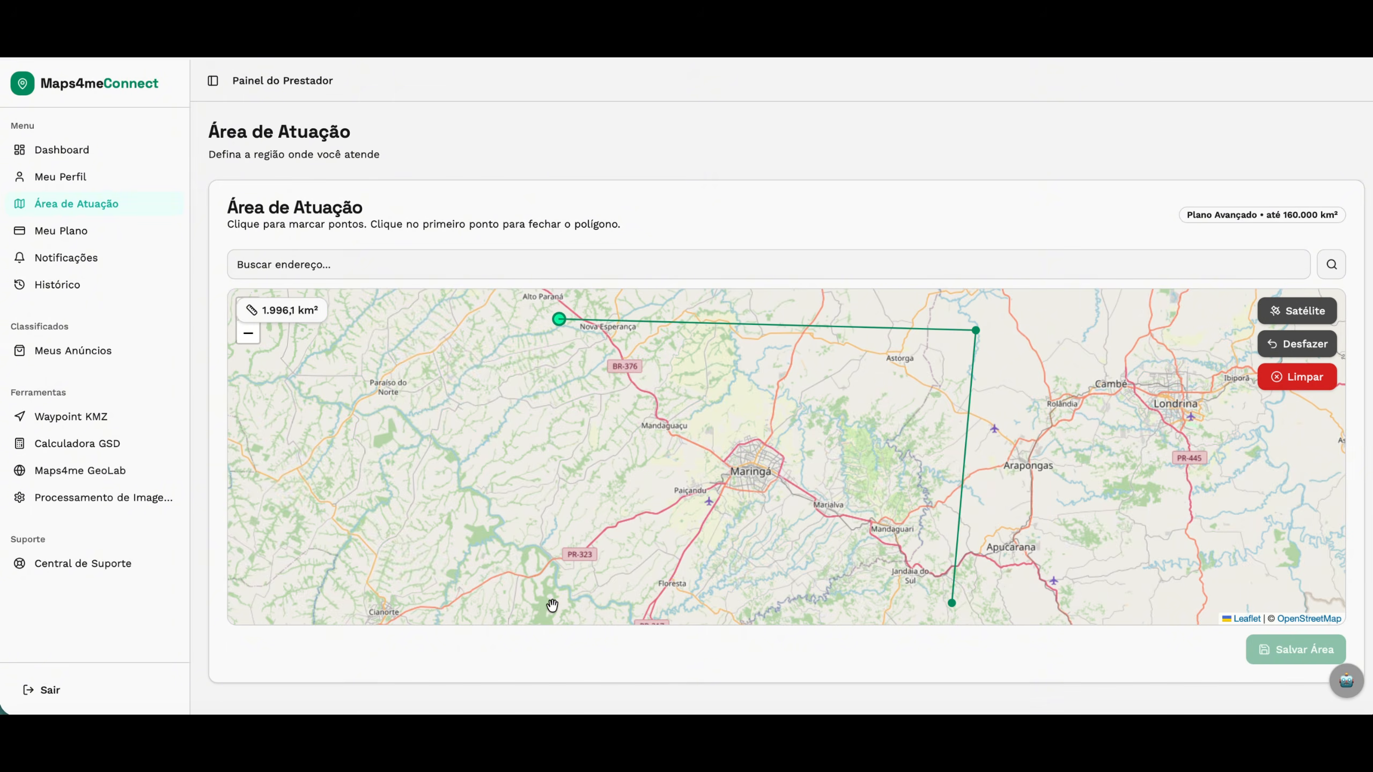
pyautogui.click(561, 319)
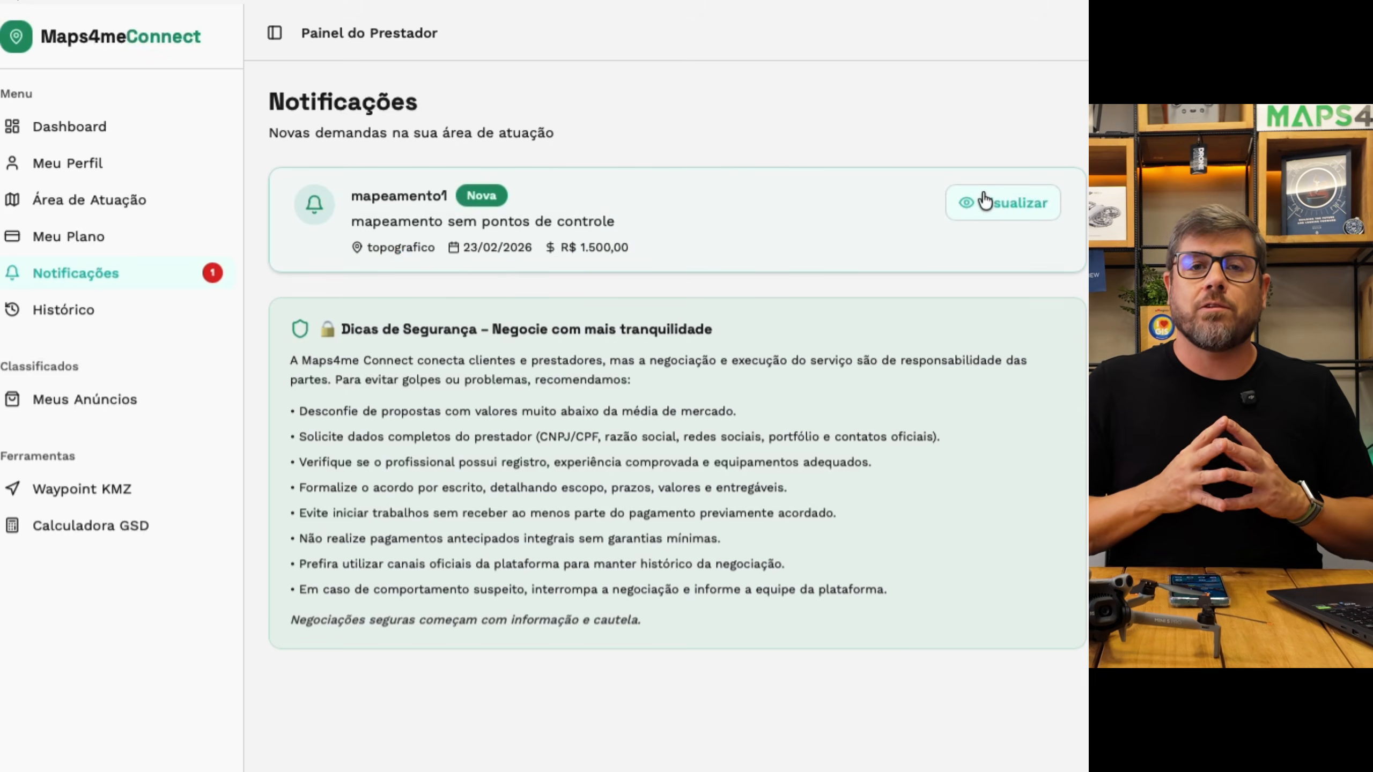
# Step: Review the mapeamento1 request with its map set to the Ruas layer, and accept its base value
pyautogui.click(974, 206)
pyautogui.scroll(5, 809, 201)
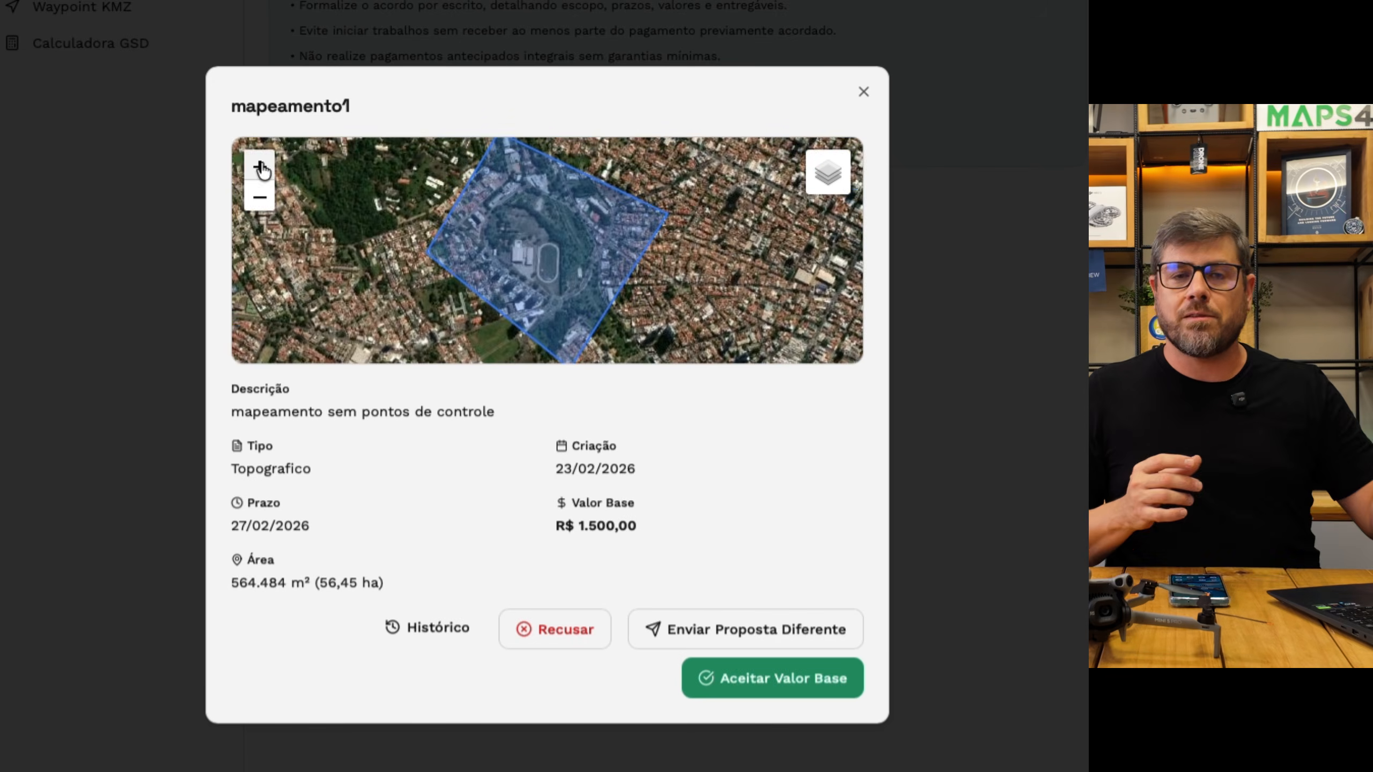
pyautogui.scroll(-4, 808, 201)
pyautogui.moveTo(827, 173)
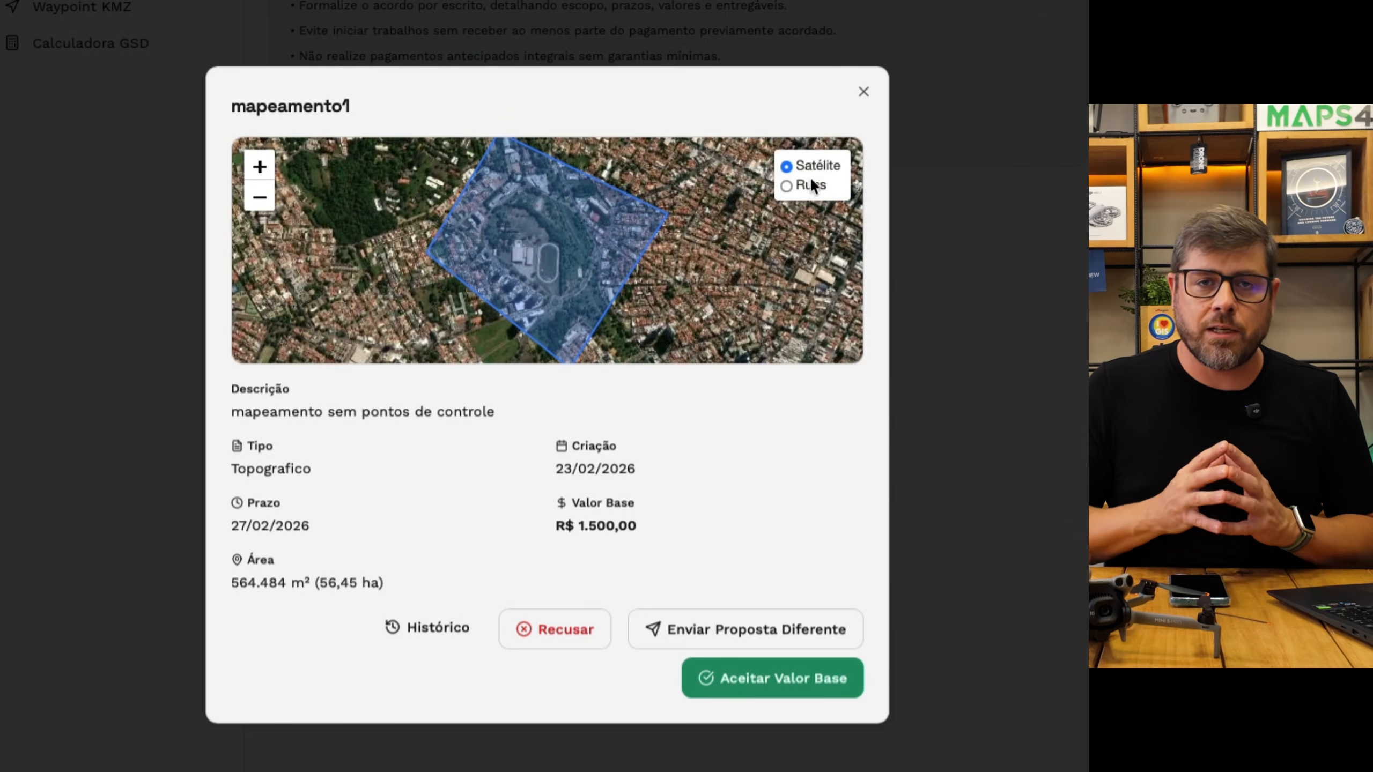
pyautogui.click(791, 187)
pyautogui.moveTo(718, 236); pyautogui.dragTo(692, 240)
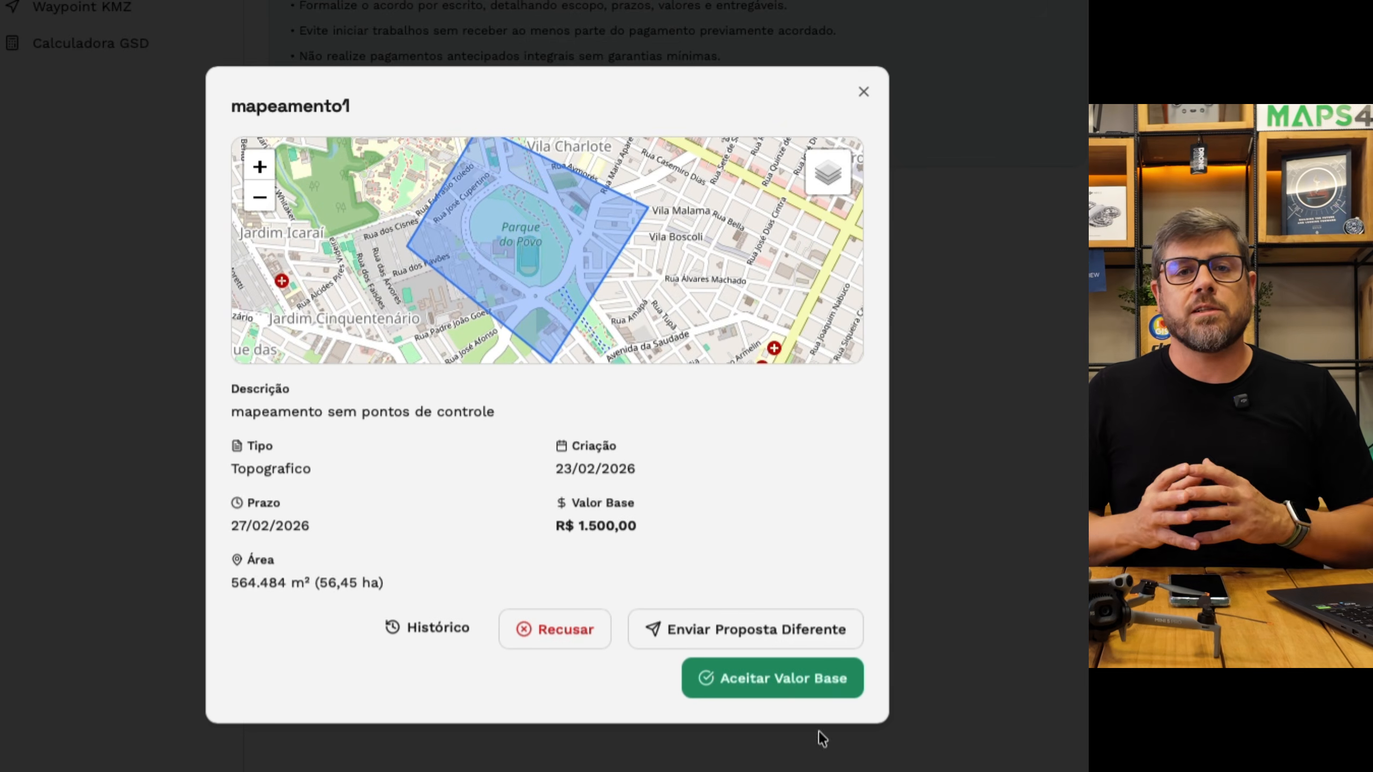
pyautogui.click(814, 684)
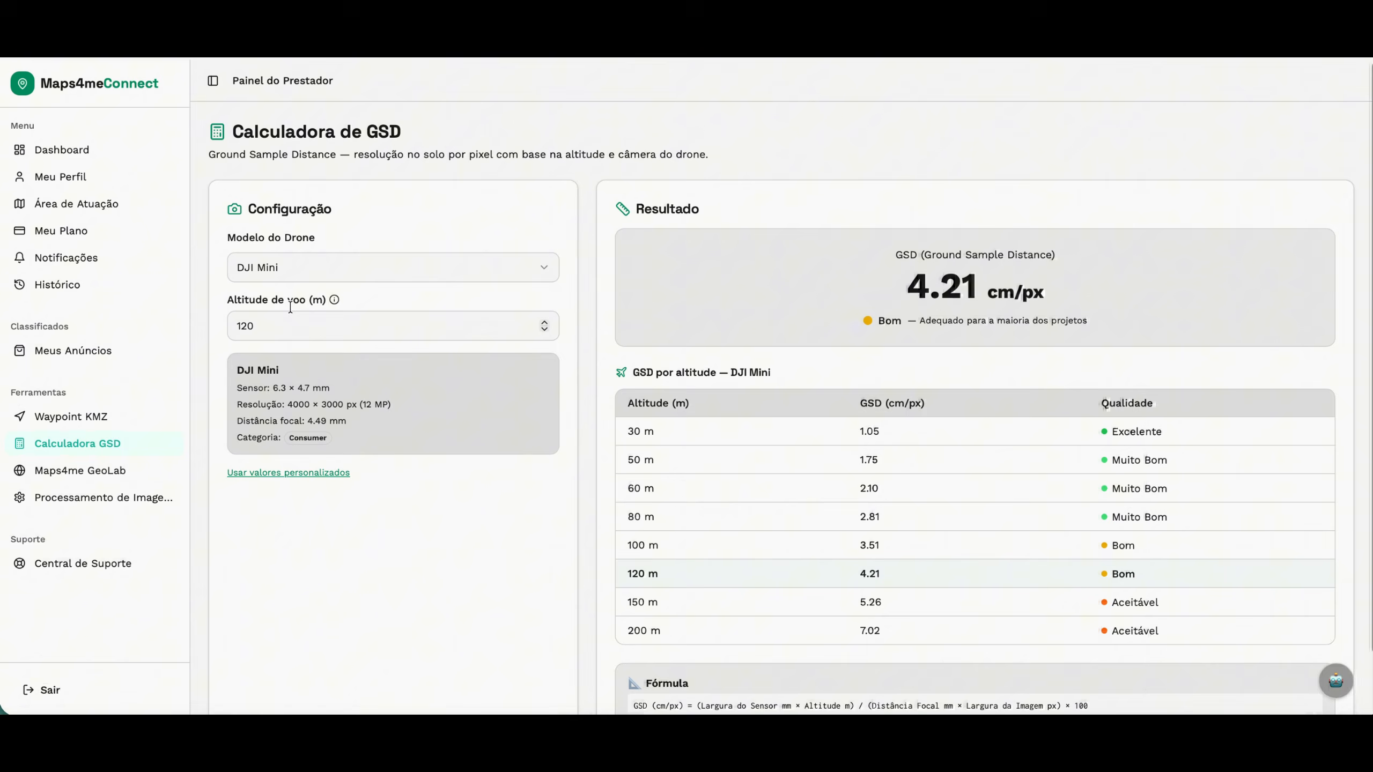
# Step: Check the drone model options in the GSD calculator
pyautogui.click(358, 266)
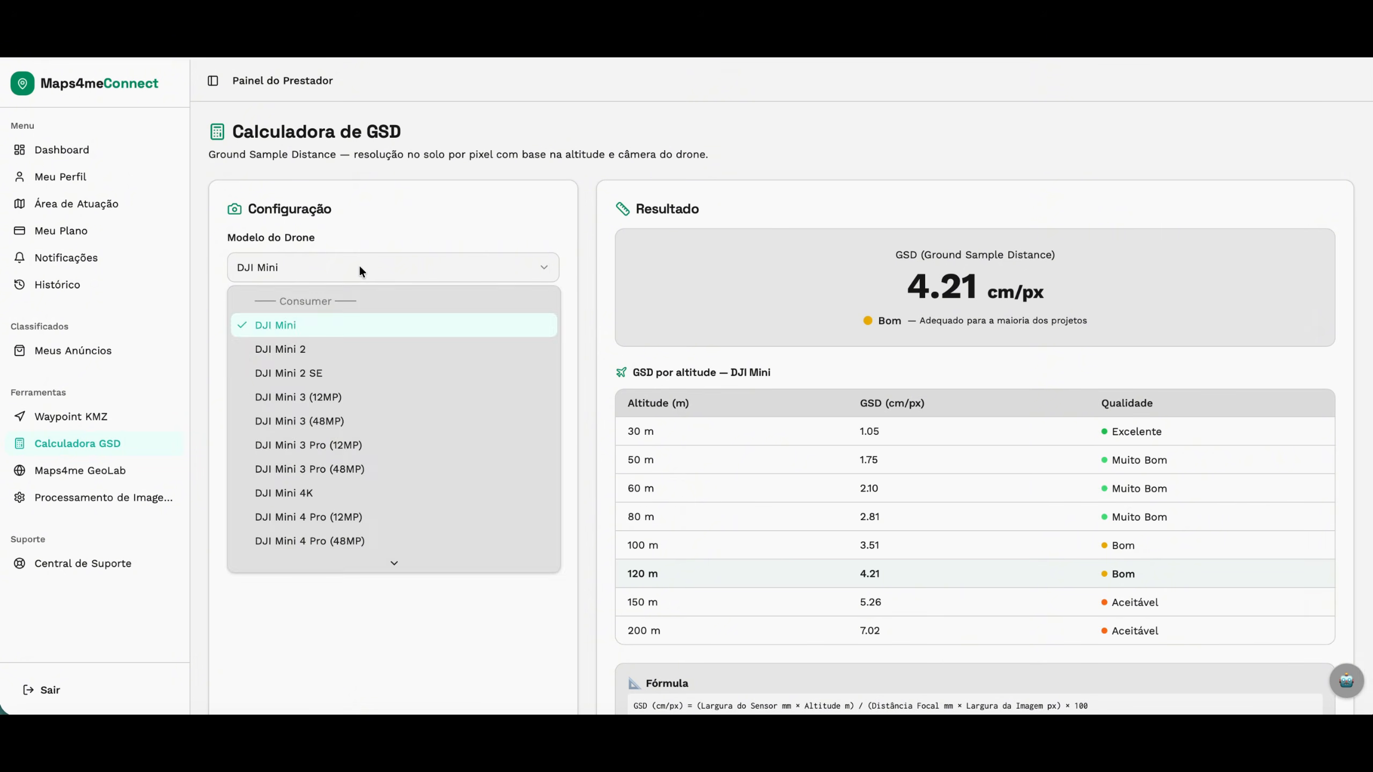
pyautogui.click(399, 267)
pyautogui.click(386, 319)
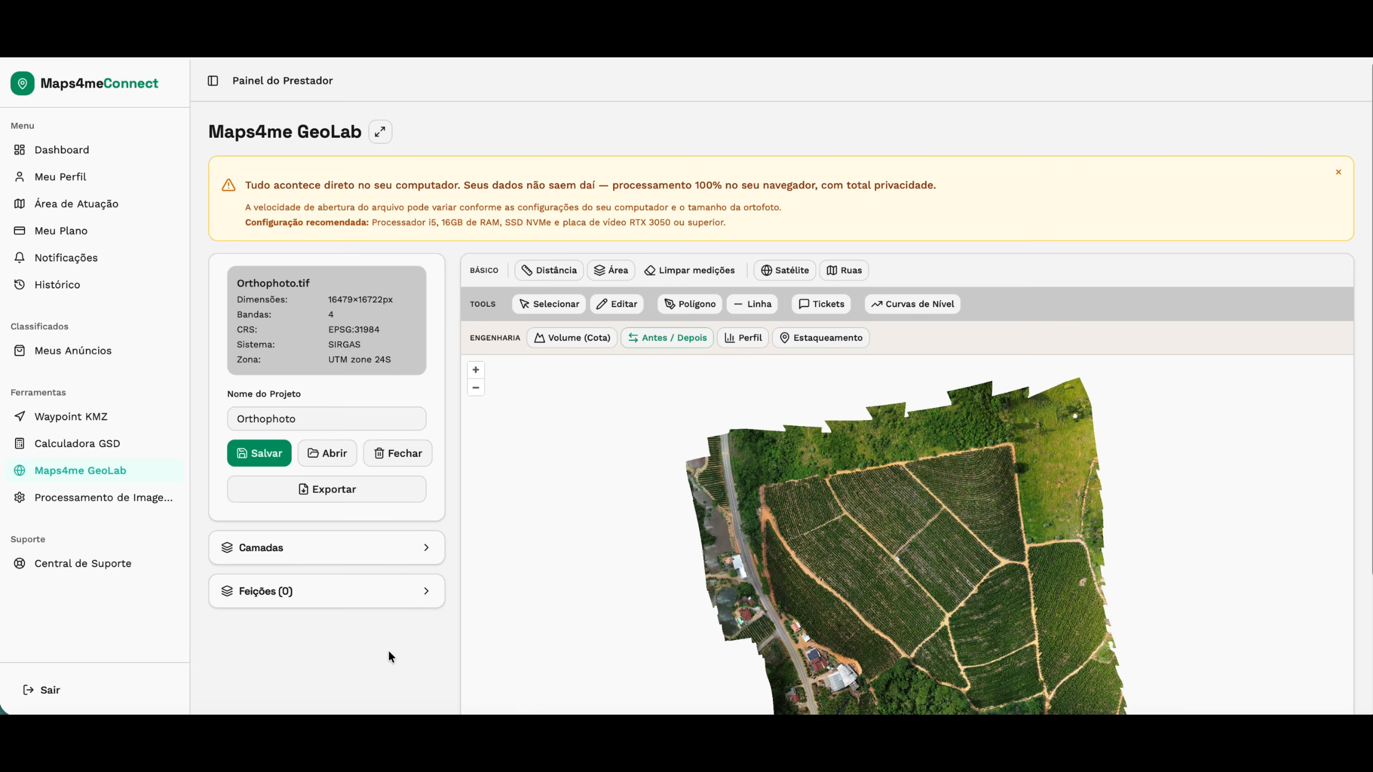
# Step: Measure the area of the large crop field on the orthophoto by tracing its boundary
pyautogui.click(612, 269)
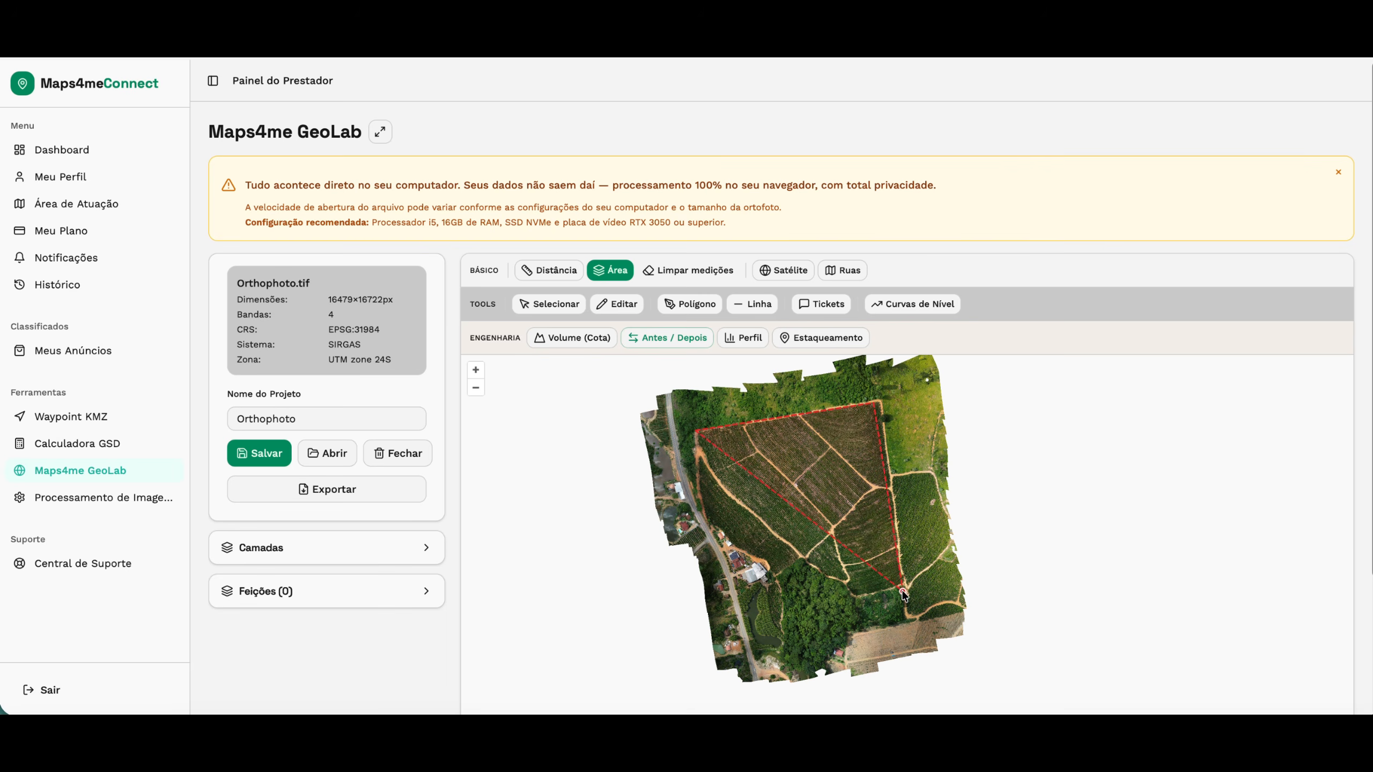
pyautogui.doubleClick(721, 487)
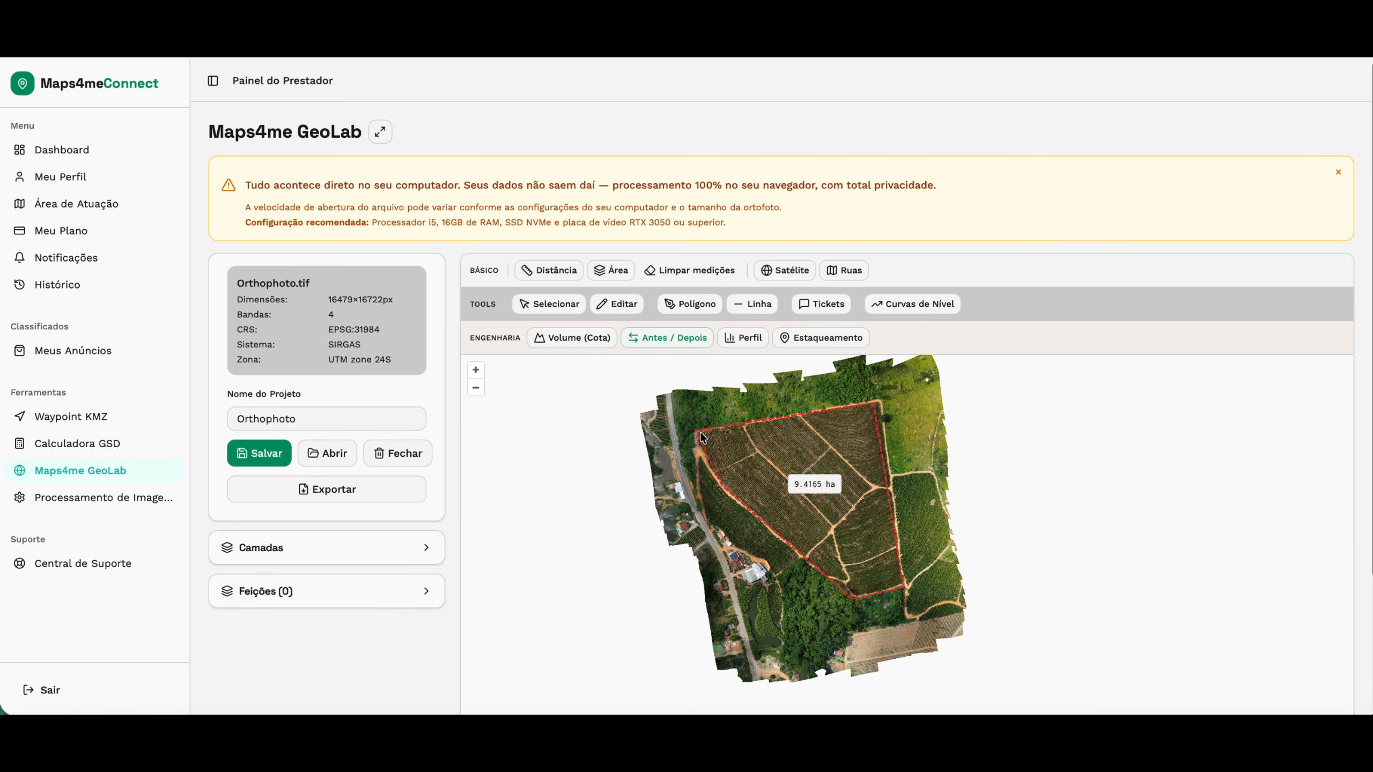
# Step: Draw a polygon feature over the large crop field and toggle the Ruas and Satélite base maps
pyautogui.click(842, 272)
pyautogui.click(783, 270)
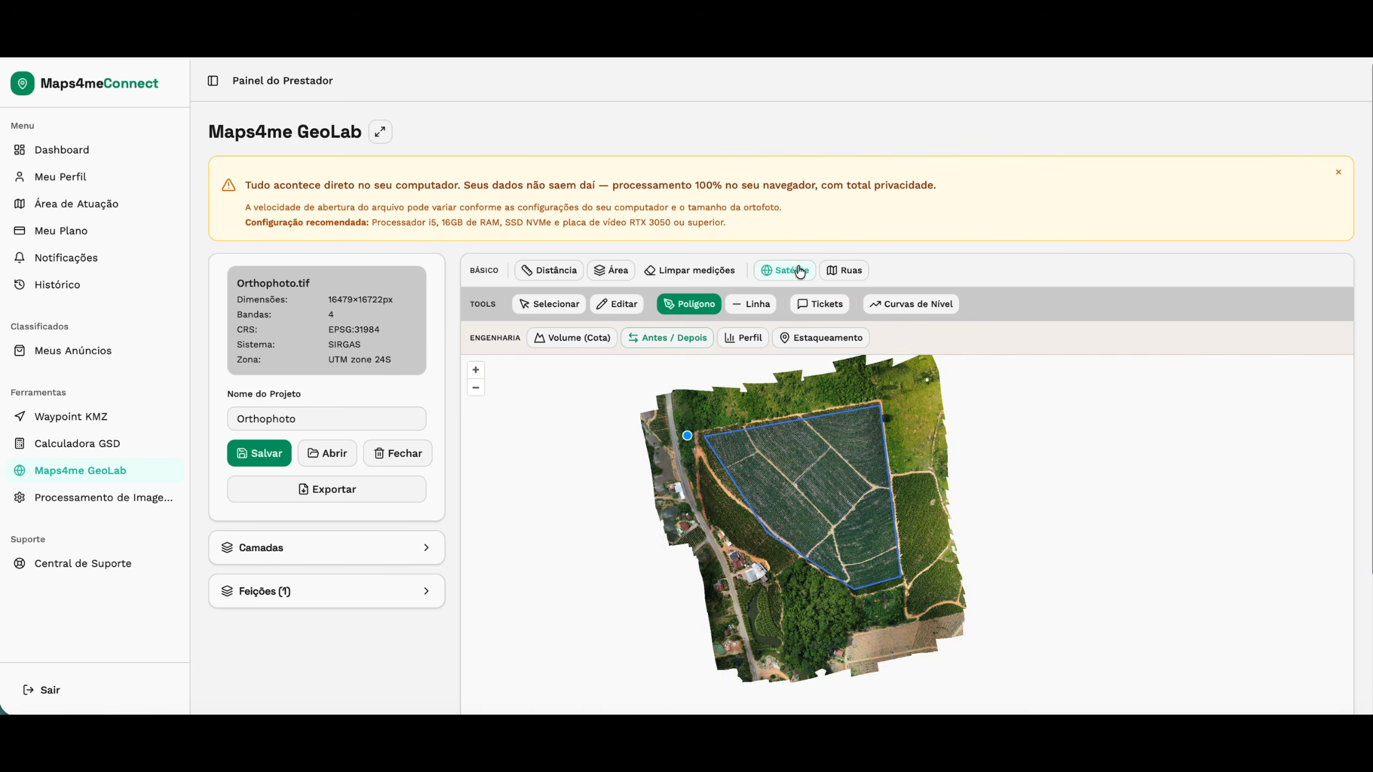
pyautogui.click(783, 270)
# Step: Delete the unnamed area feature from the project's features and expand the layer list
pyautogui.click(325, 591)
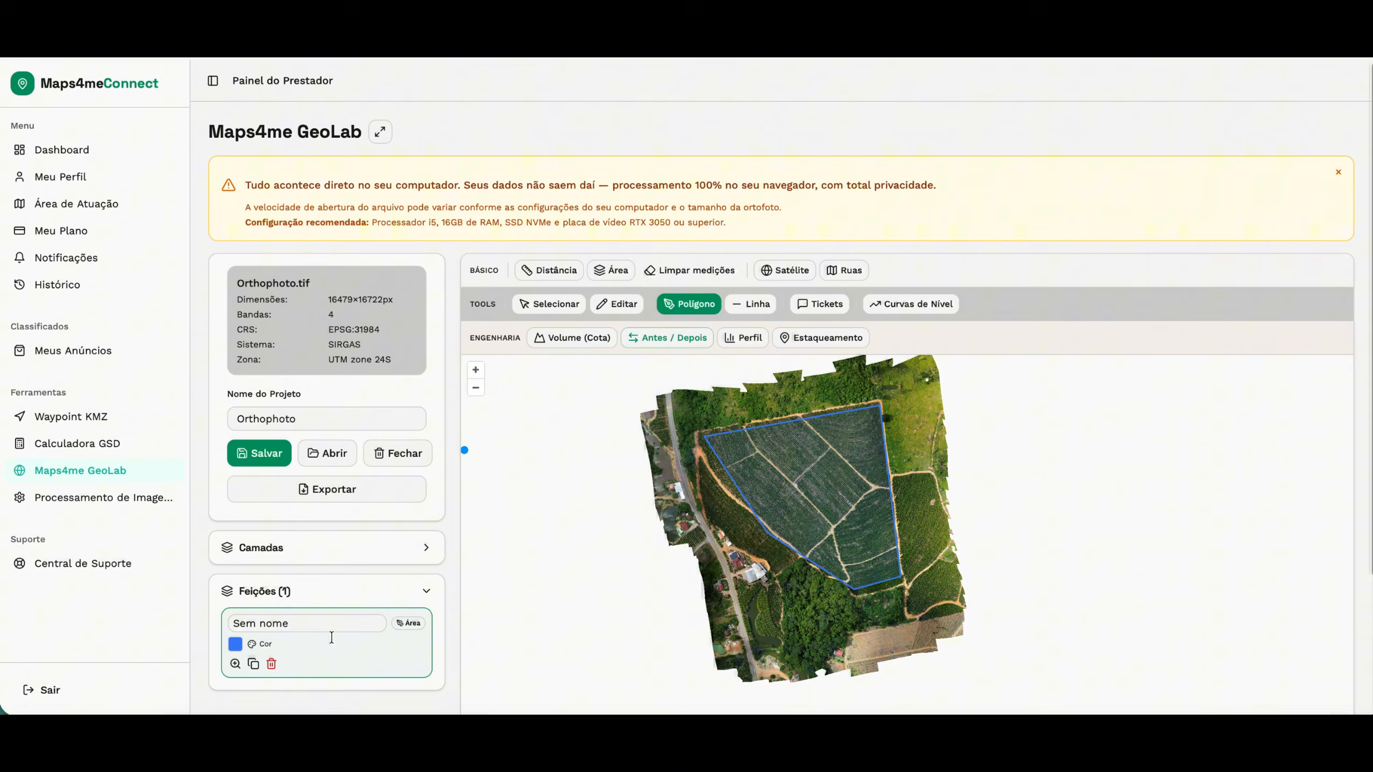
pyautogui.click(269, 665)
pyautogui.click(331, 549)
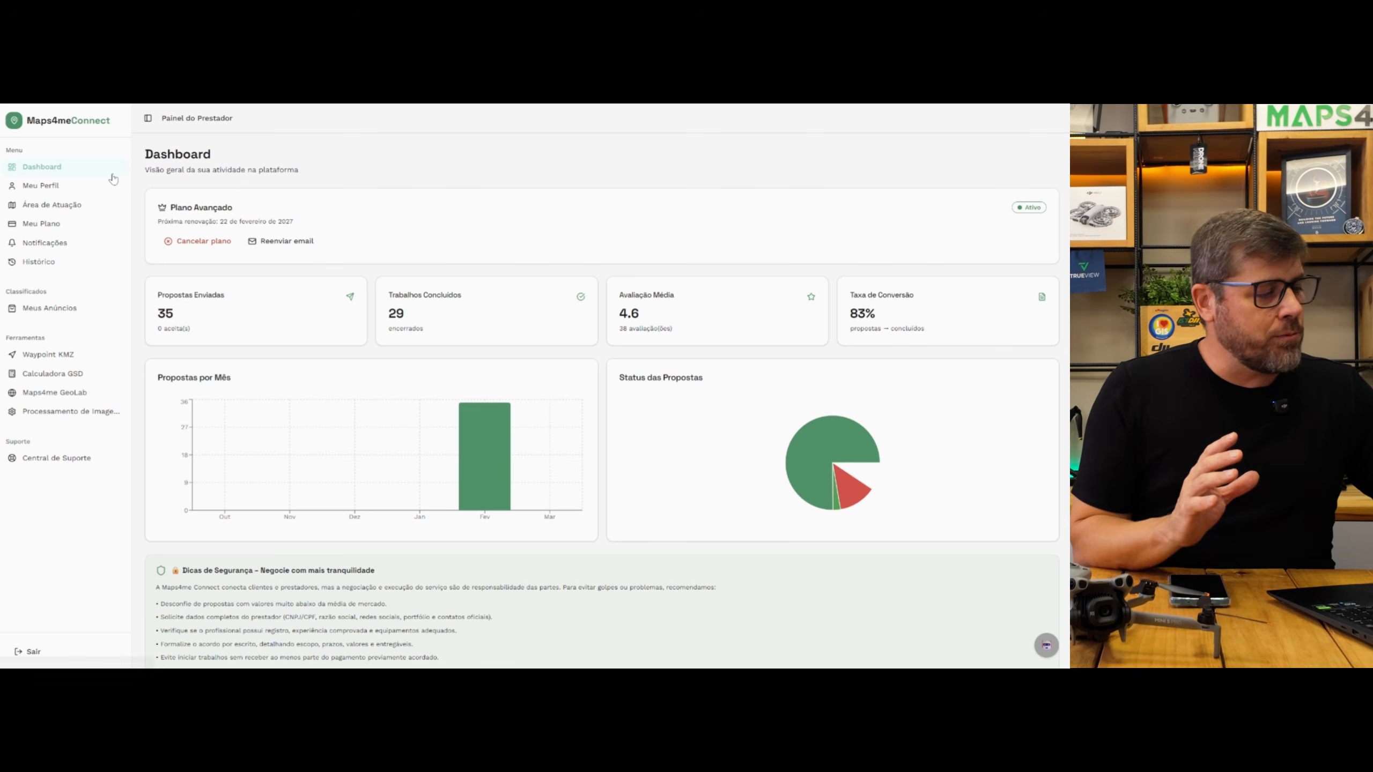
# Step: Open the Waypoint KMZ generator and bring the Ecovalley II and Parque da Gávea area into view on its map
pyautogui.click(37, 356)
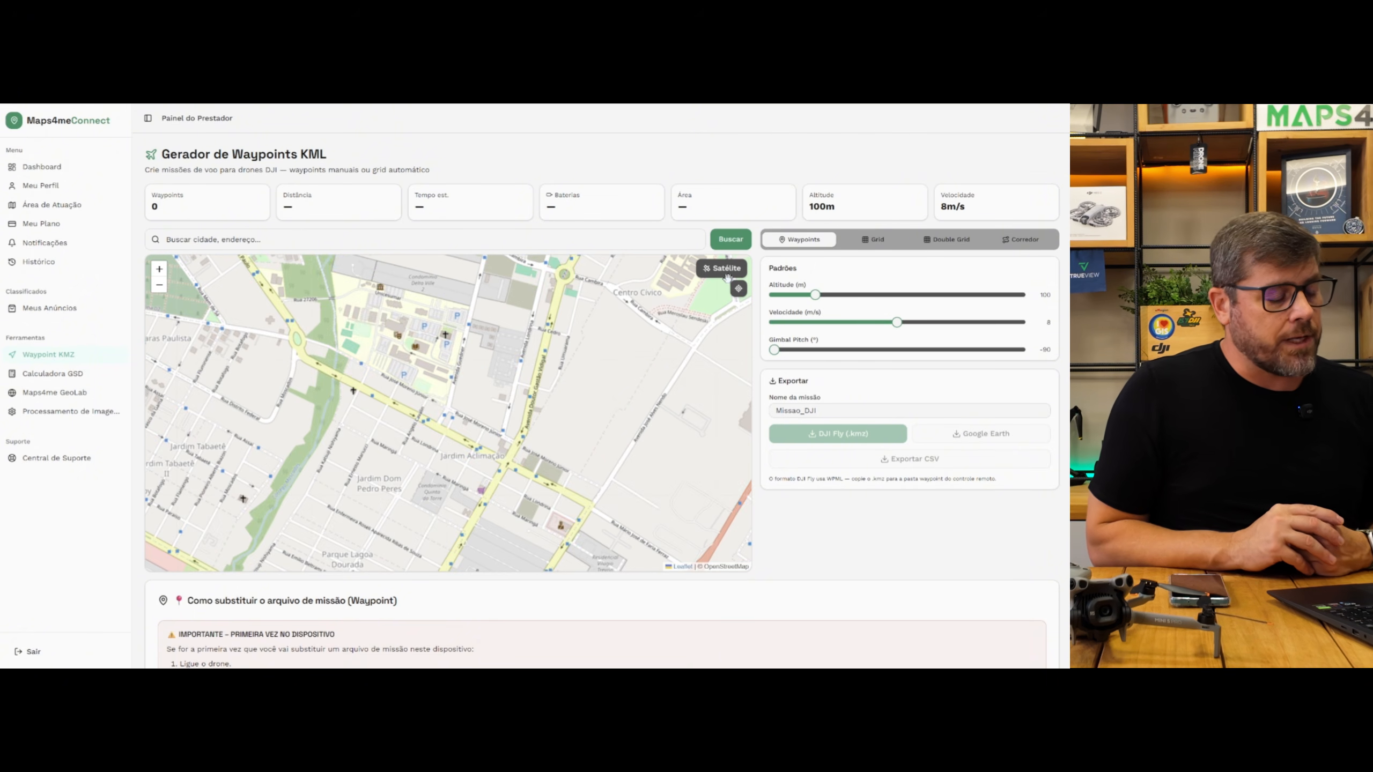
pyautogui.scroll(-5, 588, 427)
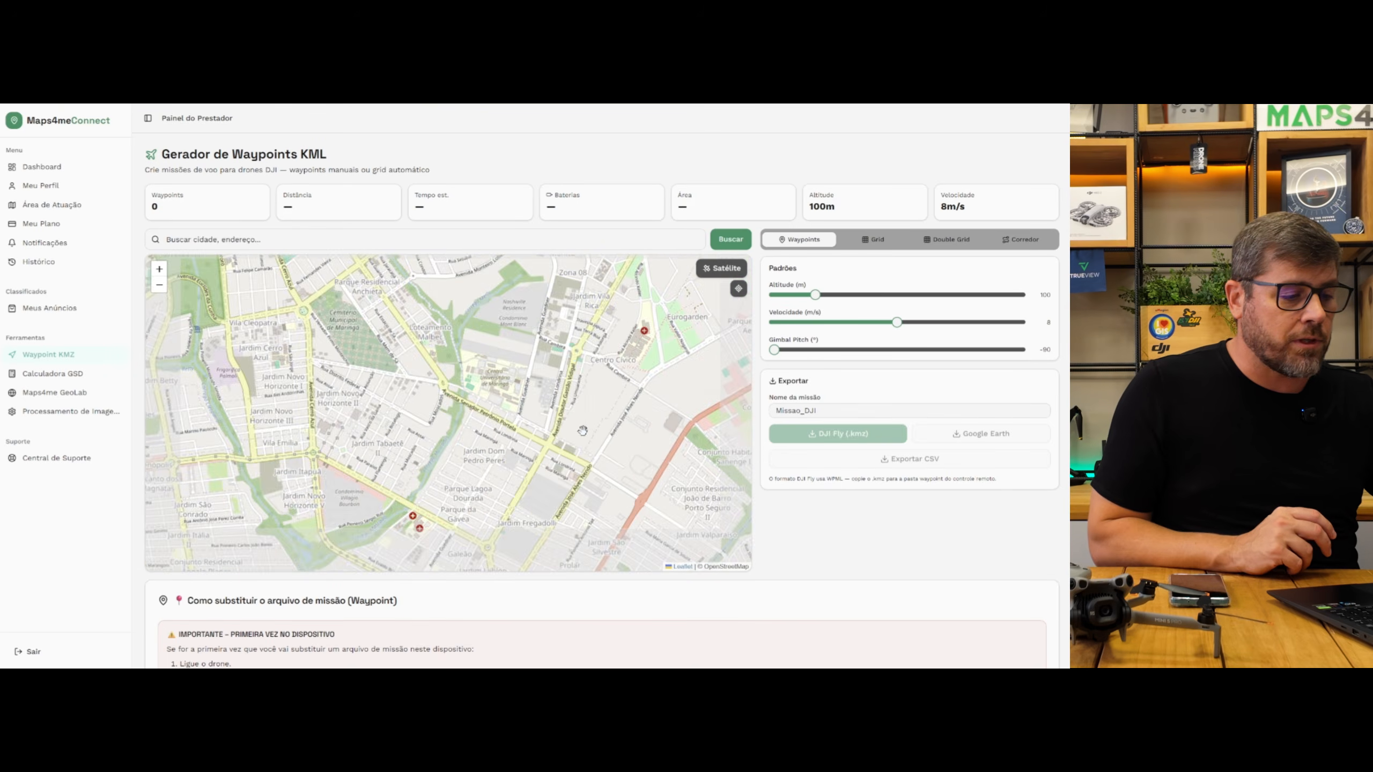
pyautogui.scroll(4, 513, 532)
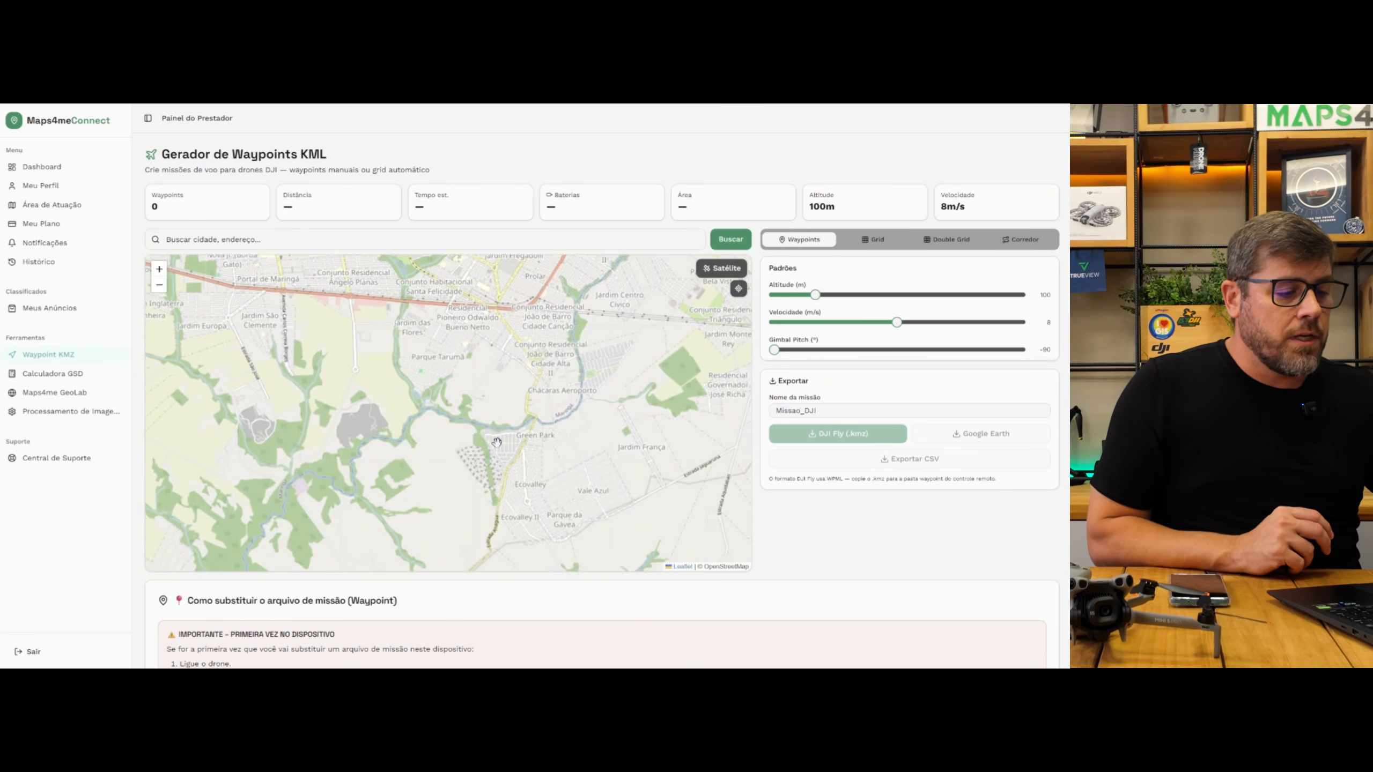
pyautogui.moveTo(463, 506); pyautogui.dragTo(447, 506)
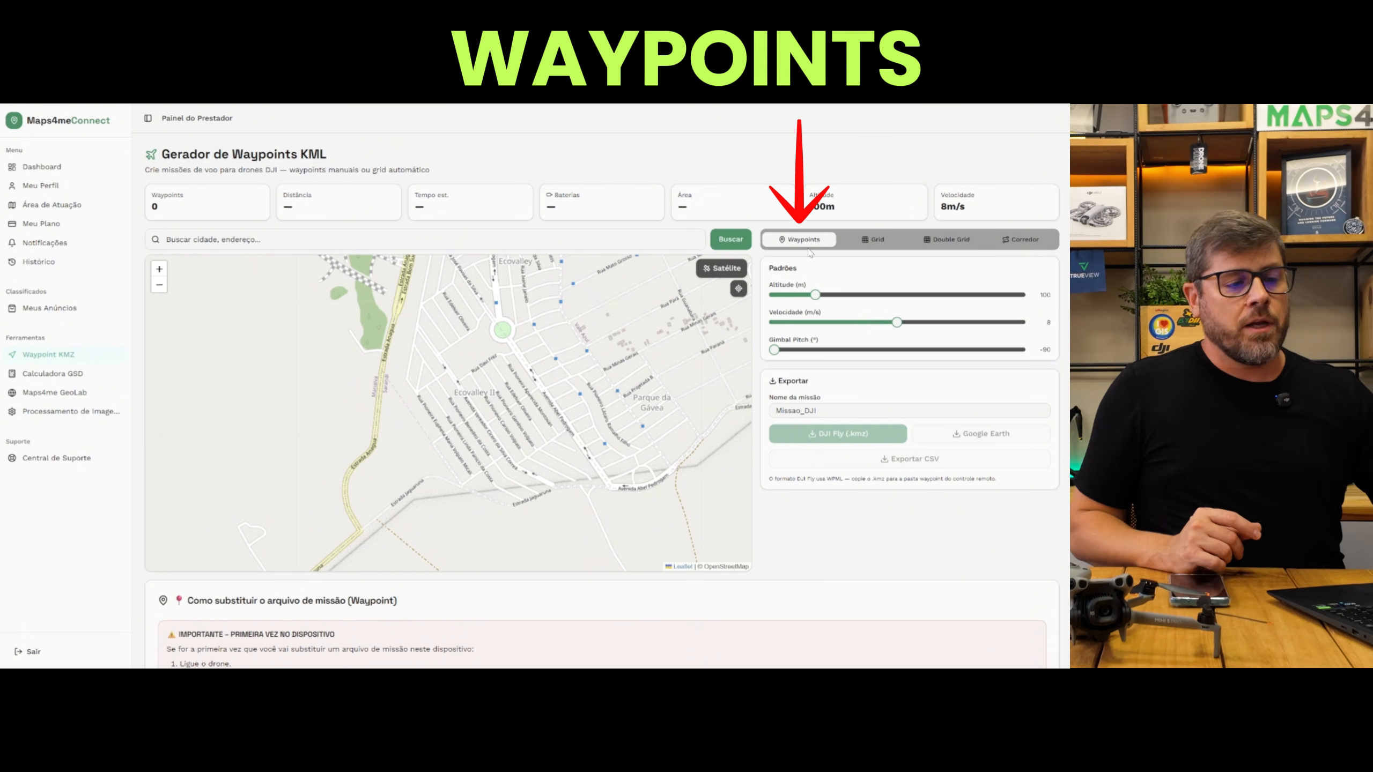
# Step: Plan a Grid mission with a four-corner area over Ecovalley II and rotate its flight lines parallel to the area's long sides
pyautogui.click(871, 240)
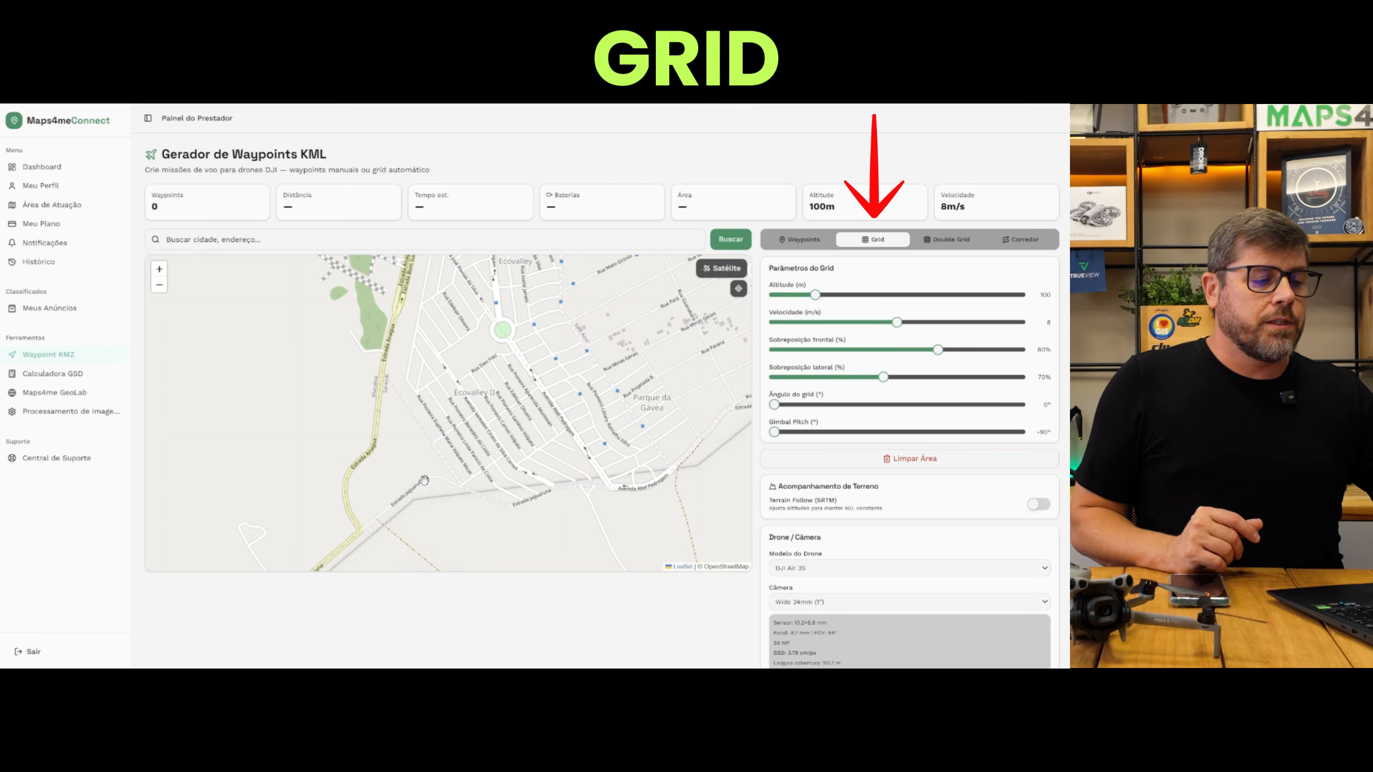
pyautogui.click(454, 497)
pyautogui.click(393, 372)
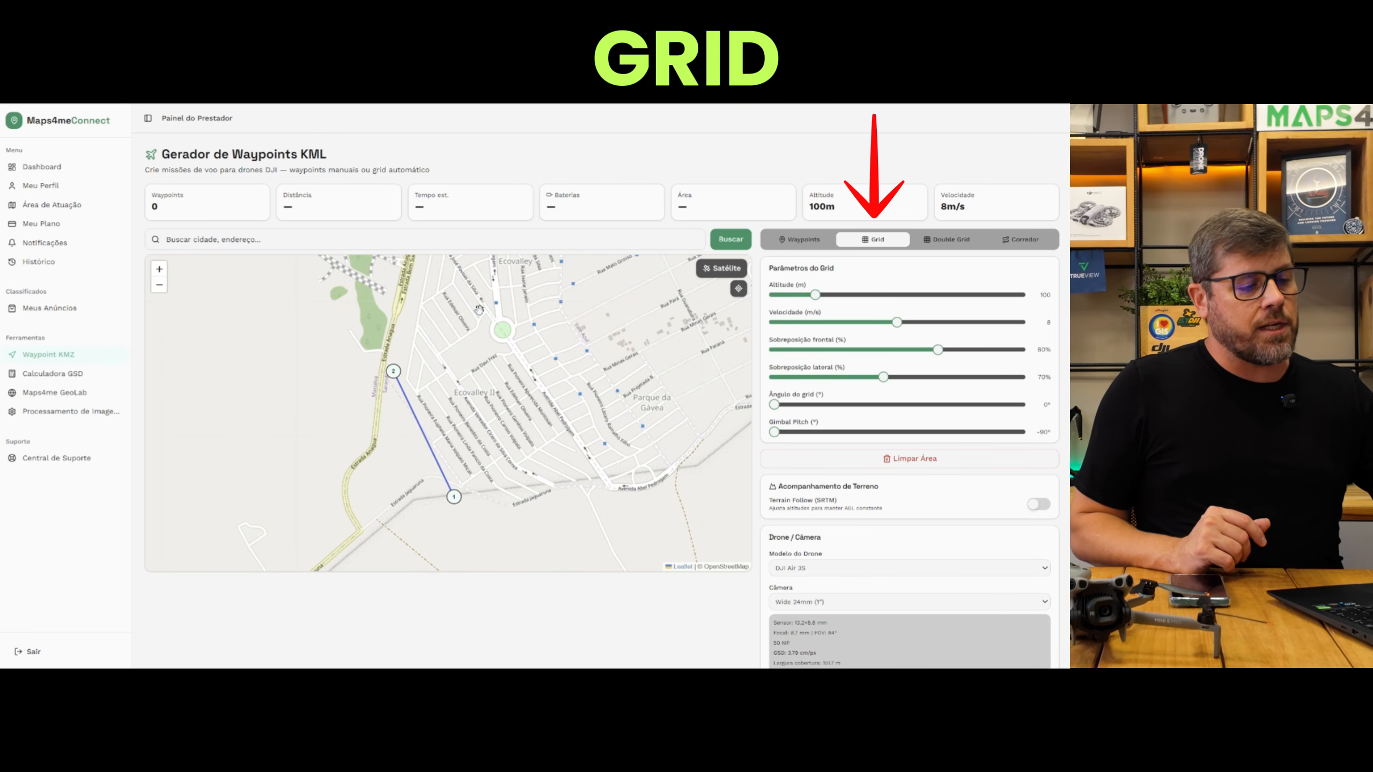
pyautogui.click(479, 311)
pyautogui.click(542, 463)
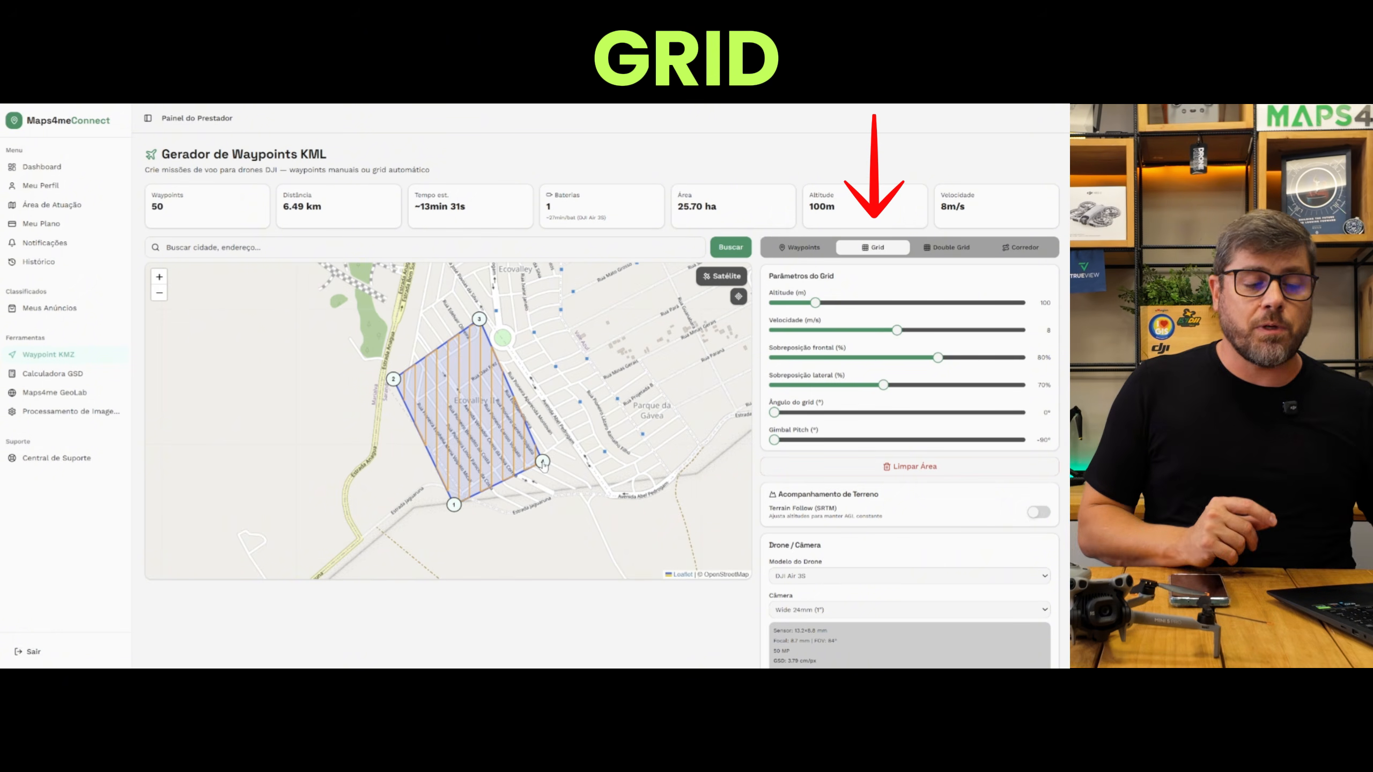
pyautogui.moveTo(774, 412); pyautogui.dragTo(815, 412)
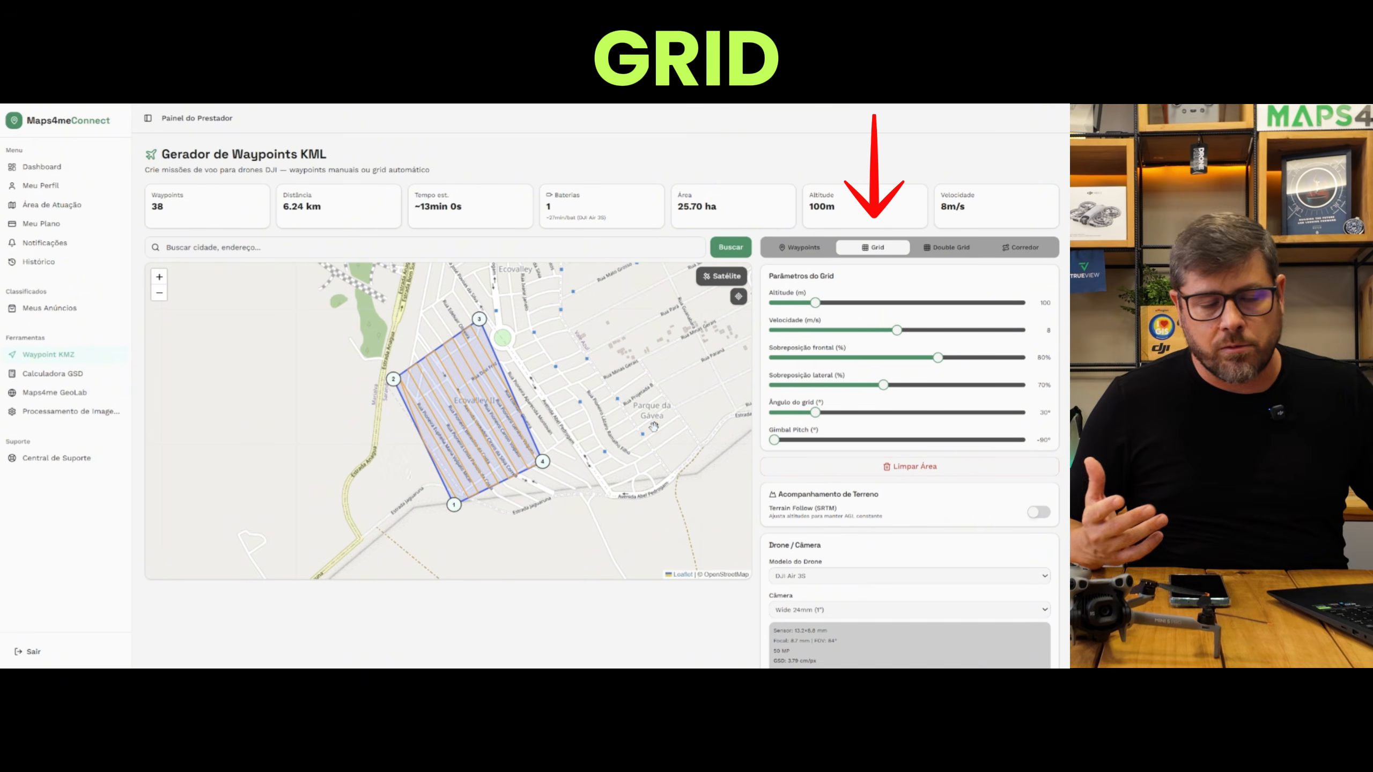
pyautogui.scroll(-1, 654, 427)
pyautogui.scroll(1, 654, 426)
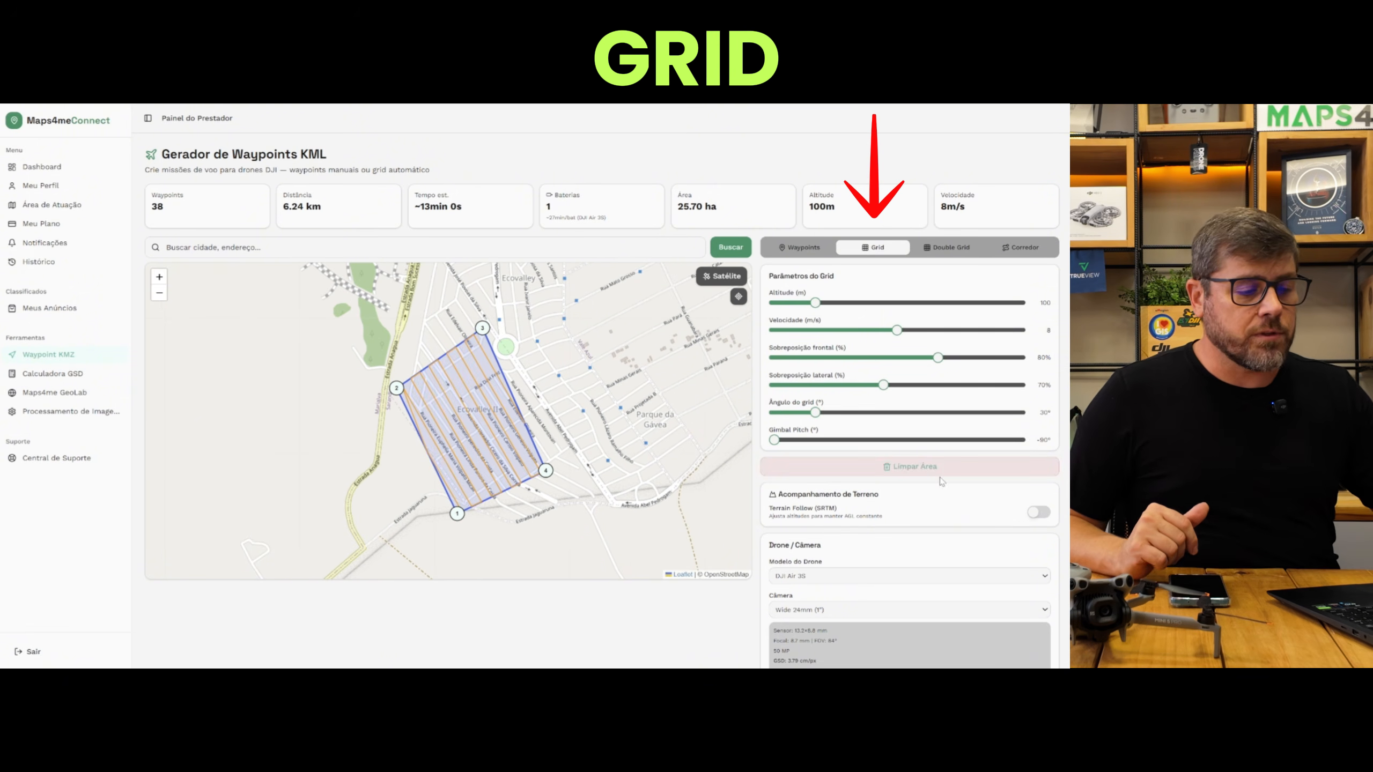
# Step: Plan a Double Grid mission by outlining a four-corner area over Ecovalley II
pyautogui.click(940, 248)
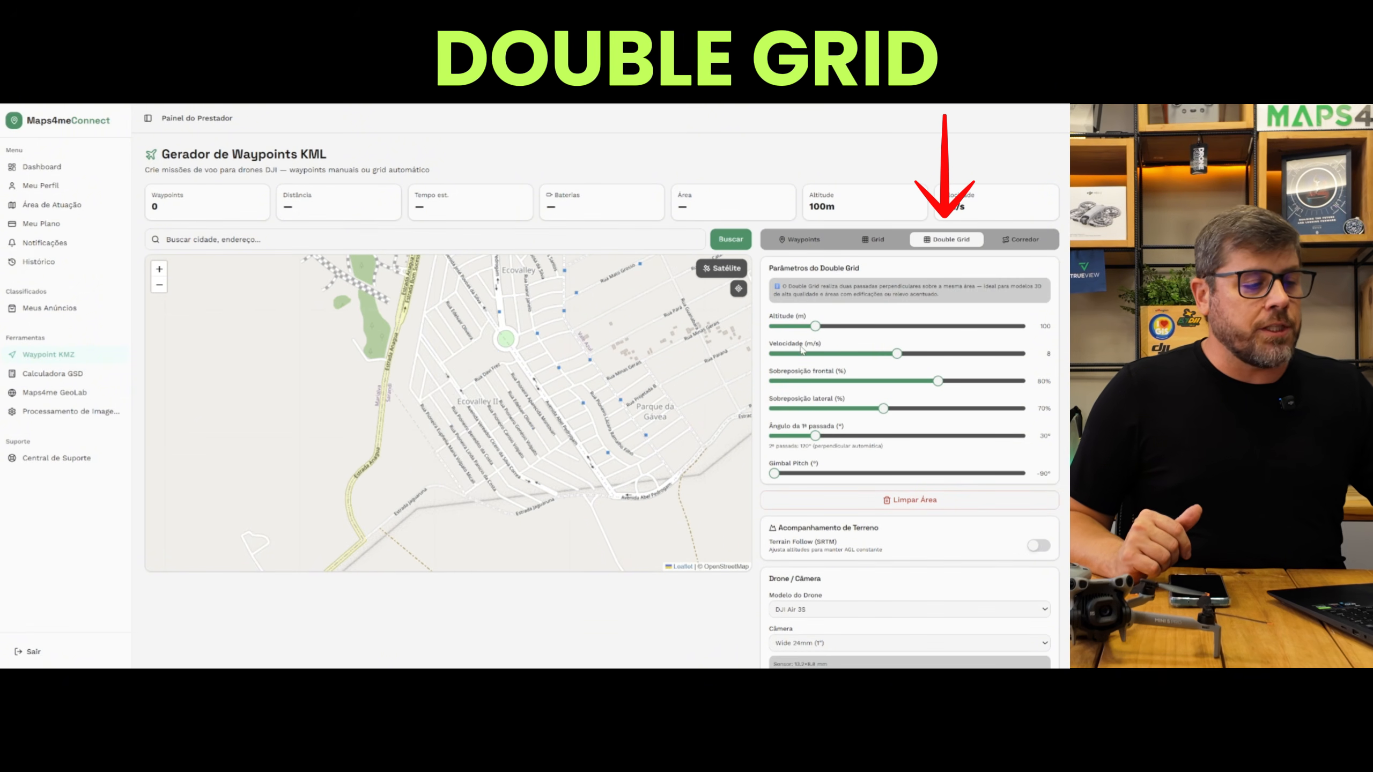
pyautogui.click(472, 514)
pyautogui.click(406, 391)
pyautogui.click(501, 321)
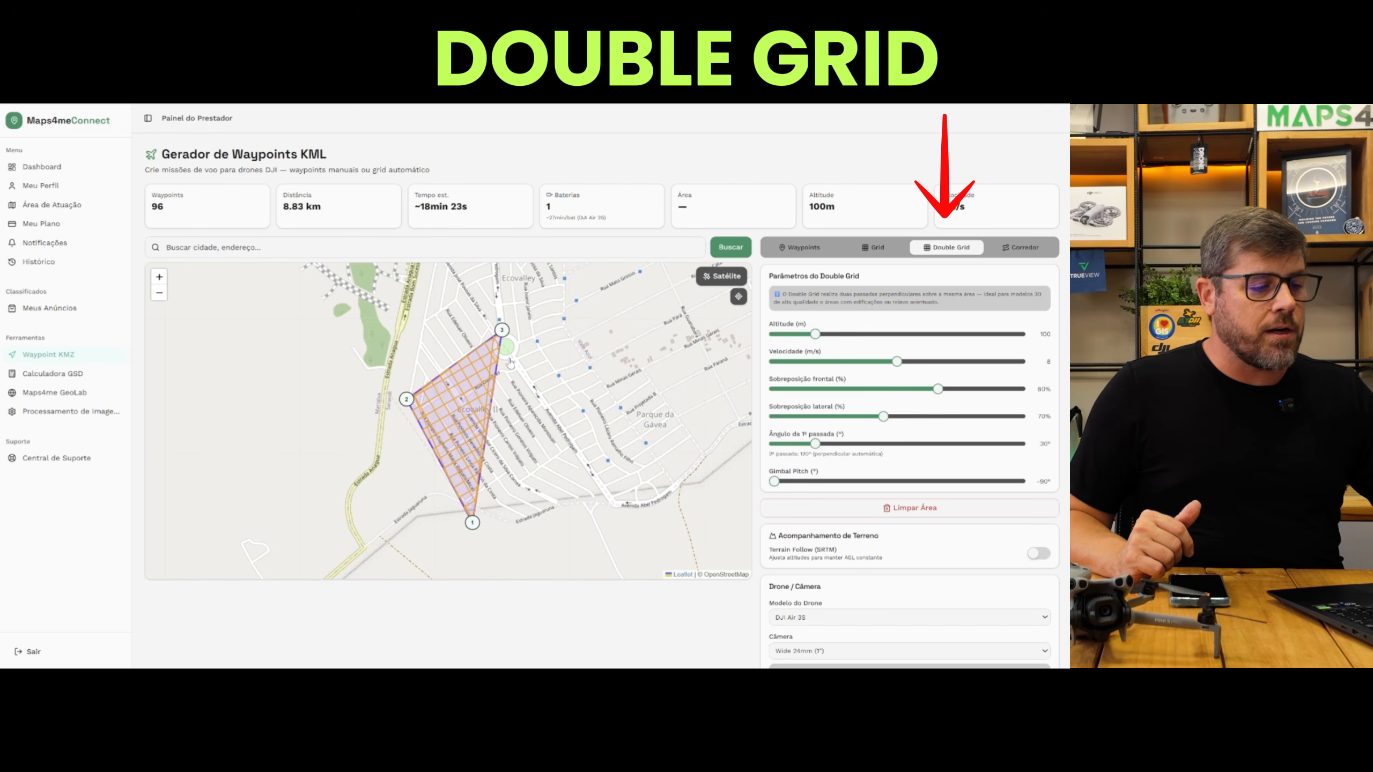
pyautogui.click(591, 462)
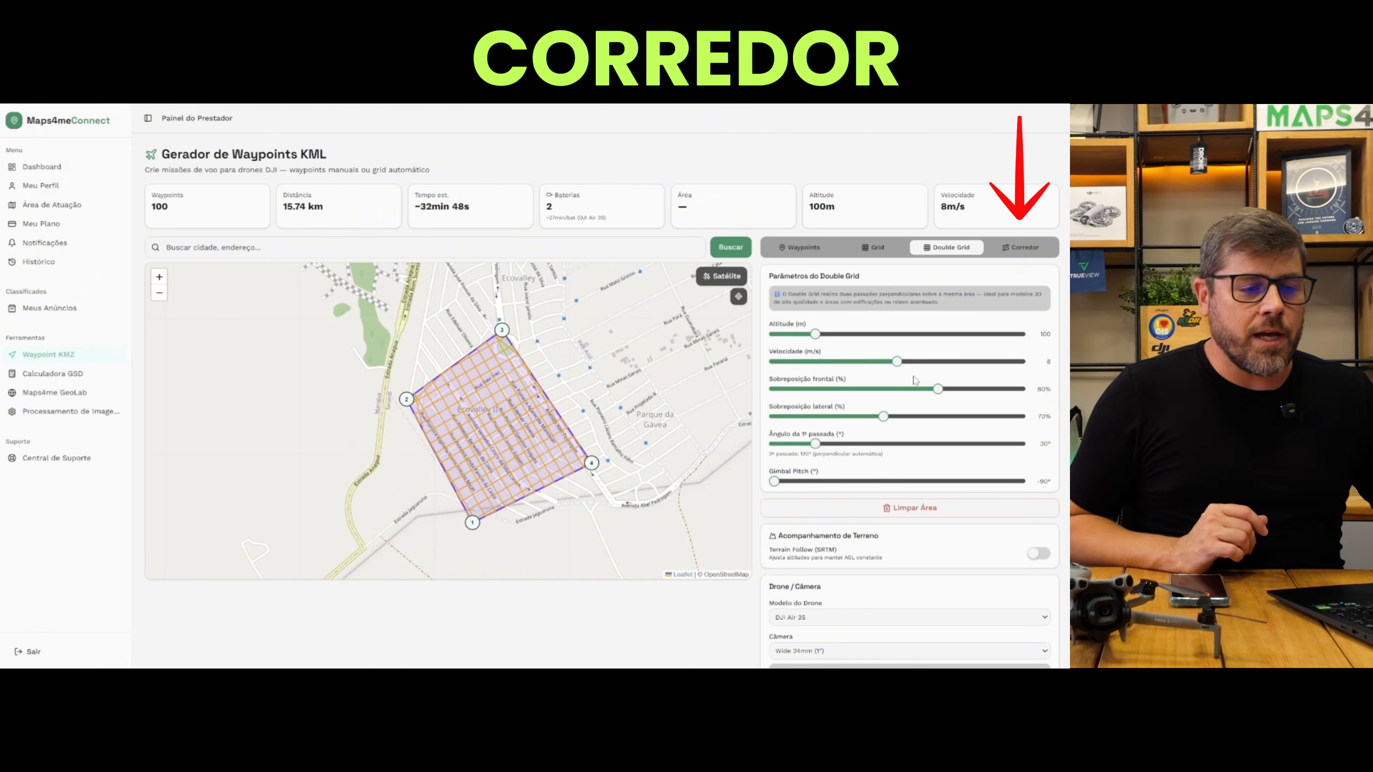
# Step: Switch the mission type to Corredor and show the Estrada Jaguaruna road junction on satellite imagery
pyautogui.click(1010, 251)
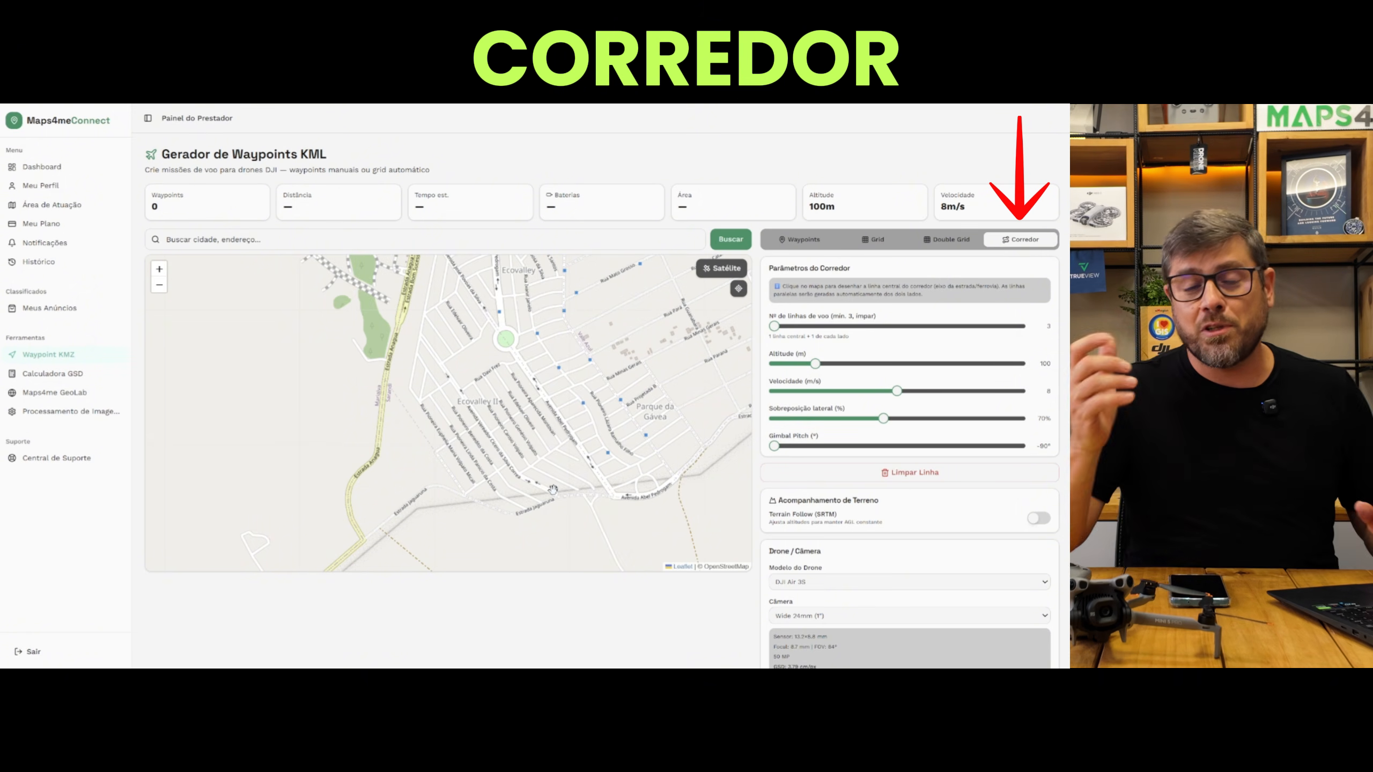
pyautogui.scroll(-2, 585, 402)
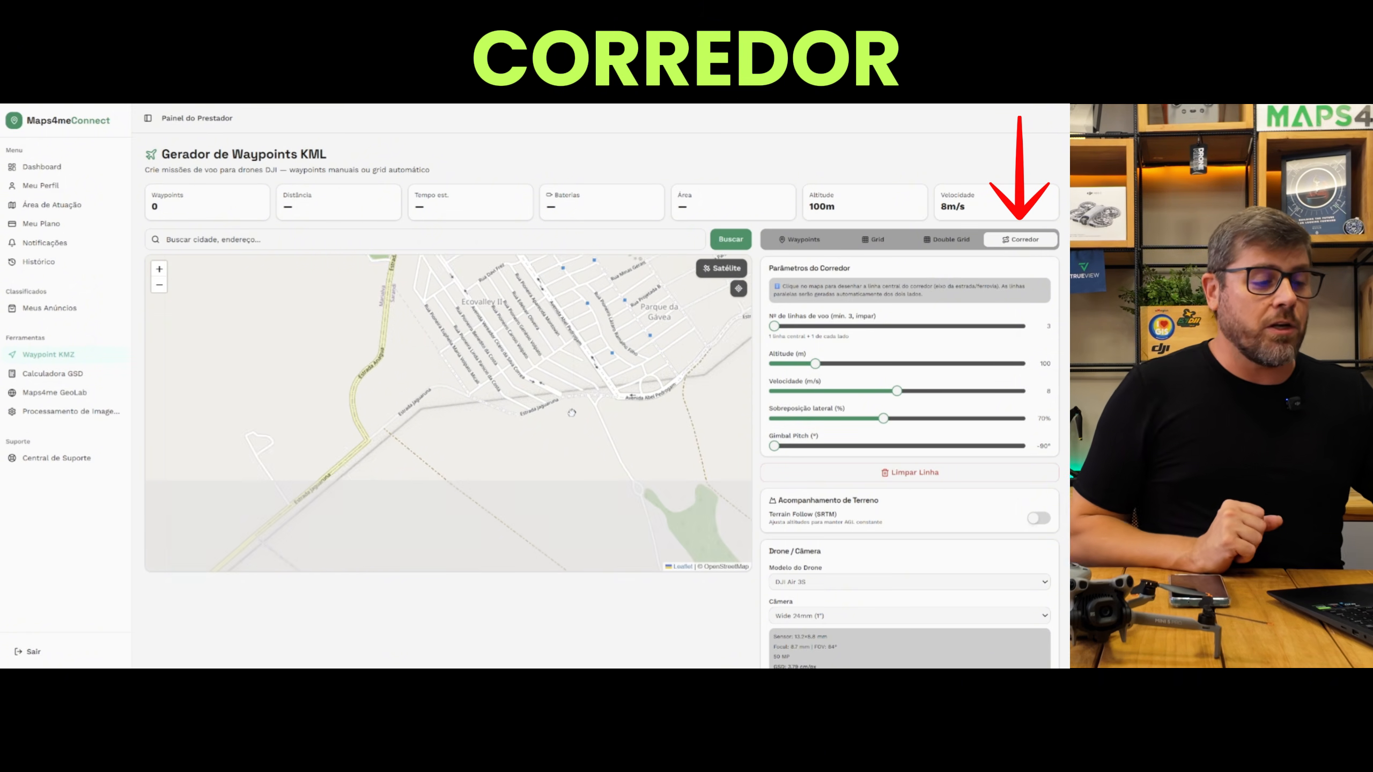
pyautogui.scroll(4, 585, 402)
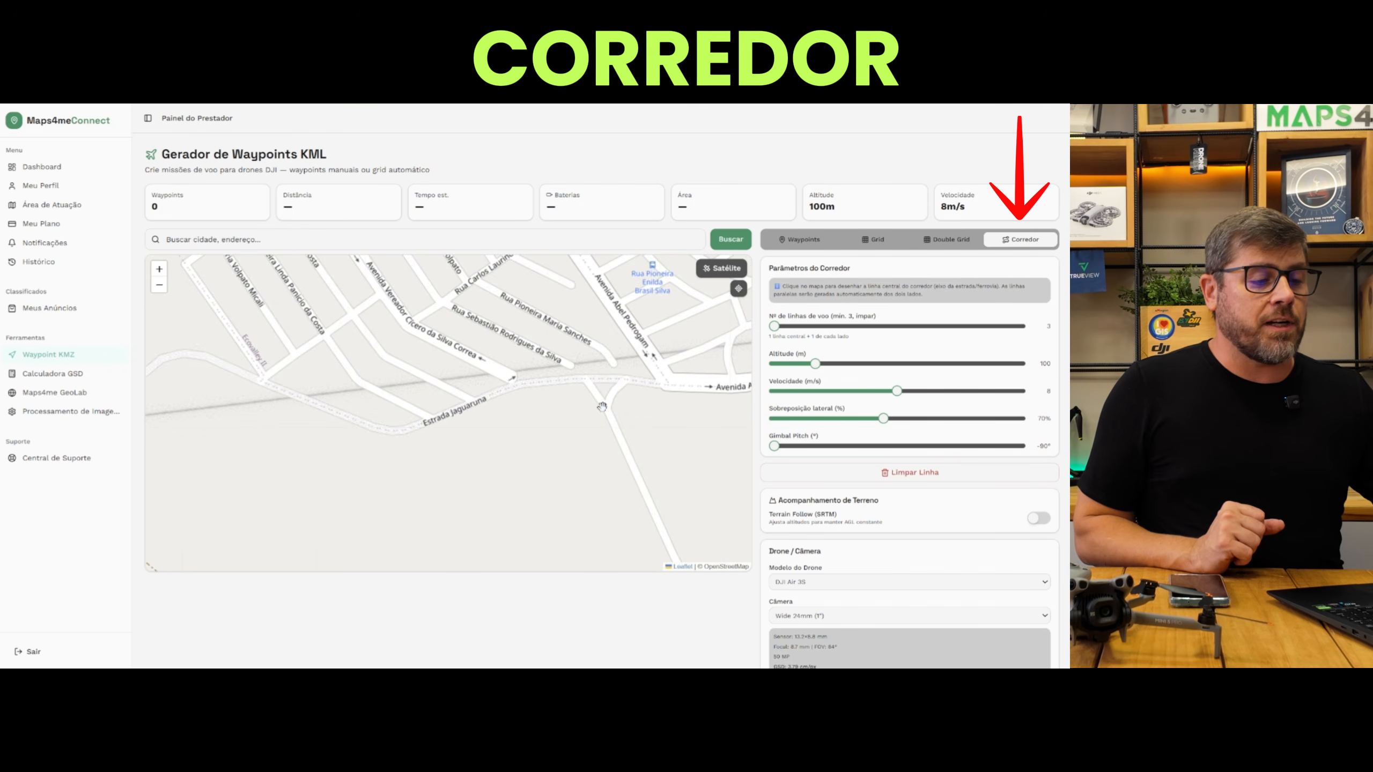
pyautogui.click(714, 273)
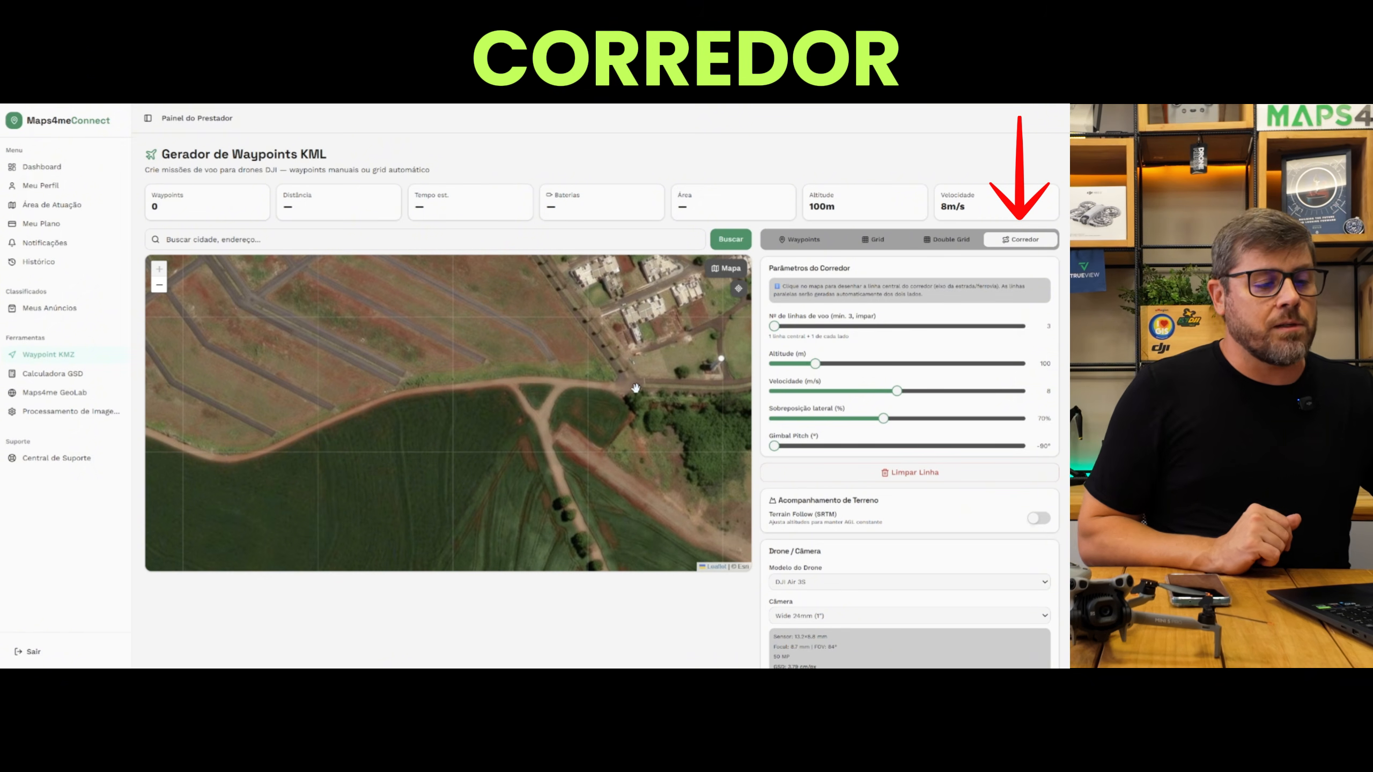
# Step: Trace the corridor's centre line with nine points westward along the curved dirt road bordering the crop field
pyautogui.click(625, 385)
pyautogui.click(553, 381)
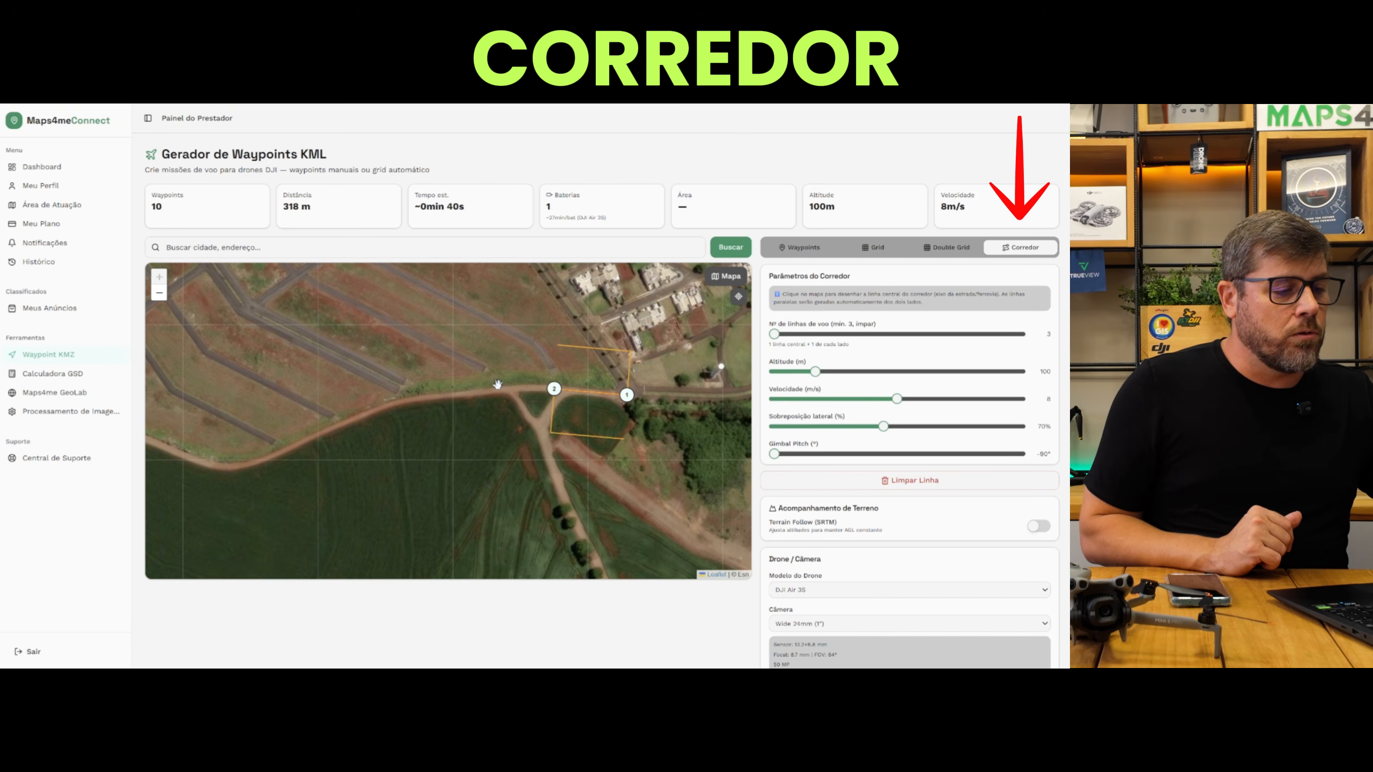
pyautogui.click(493, 390)
pyautogui.click(410, 399)
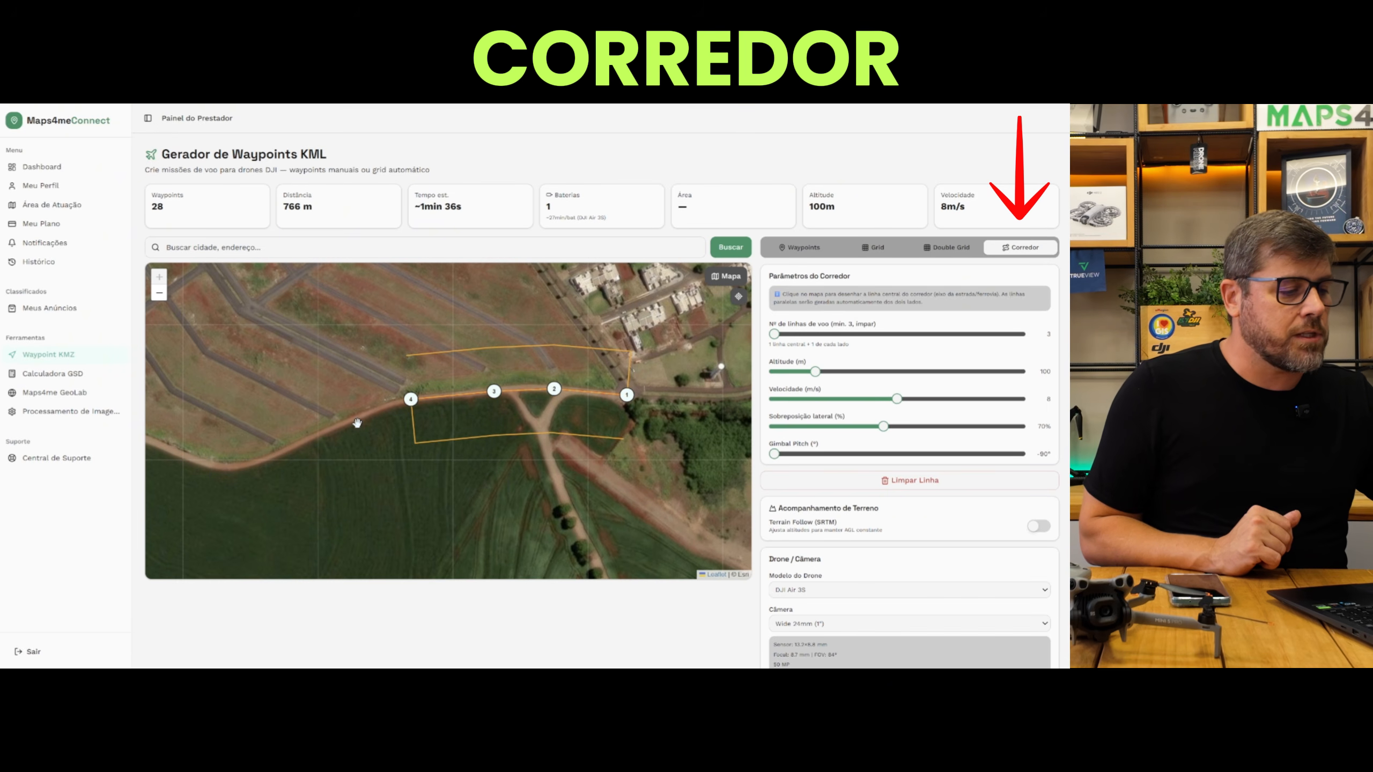
pyautogui.click(353, 420)
pyautogui.click(296, 446)
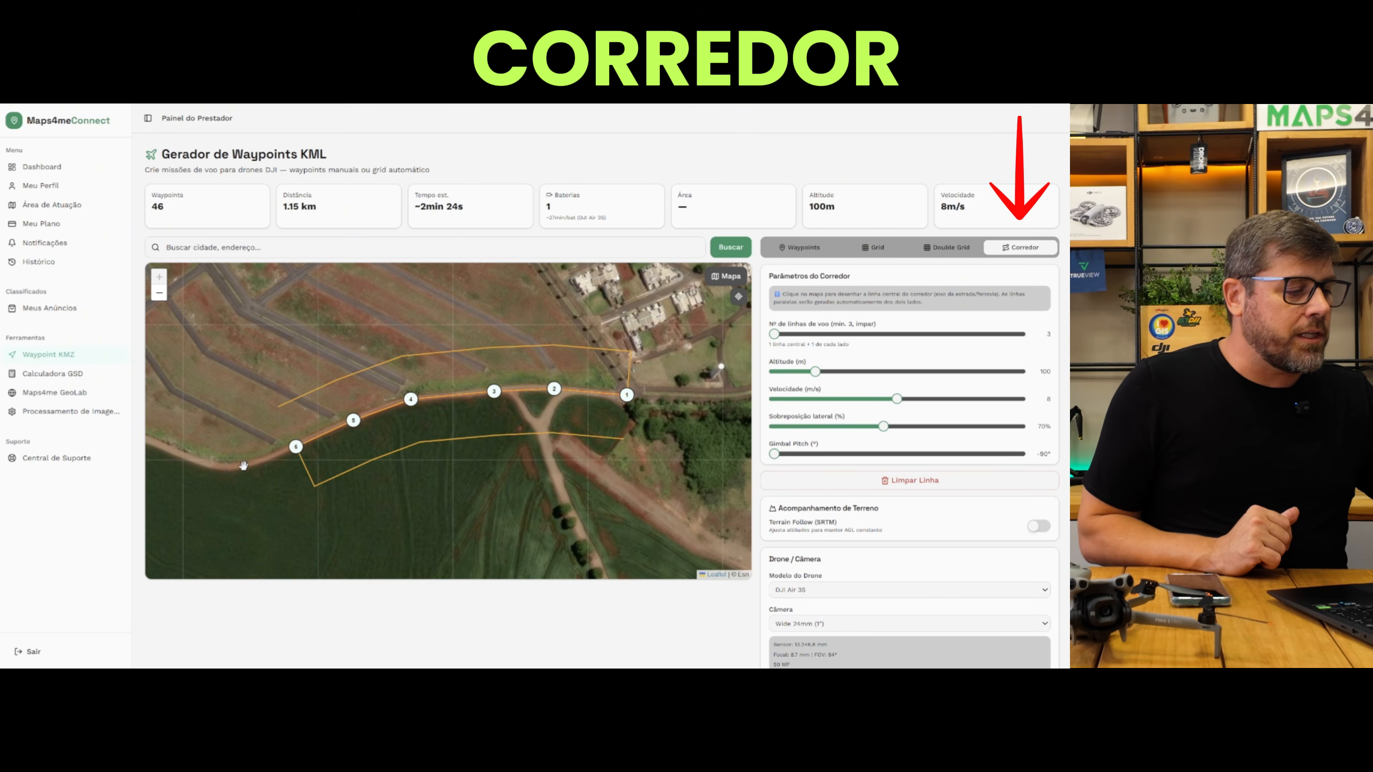
pyautogui.click(248, 464)
pyautogui.click(216, 465)
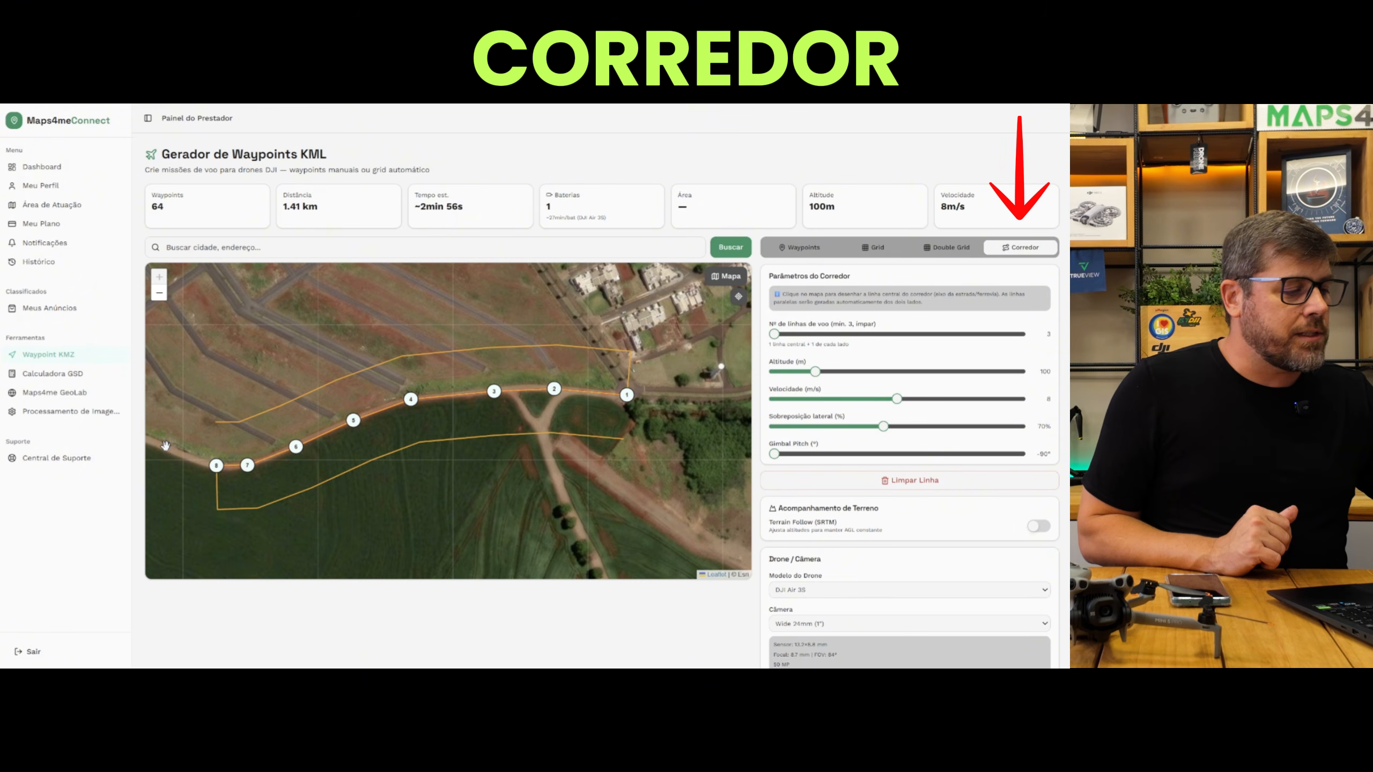
pyautogui.click(163, 446)
pyautogui.scroll(-3, 215, 413)
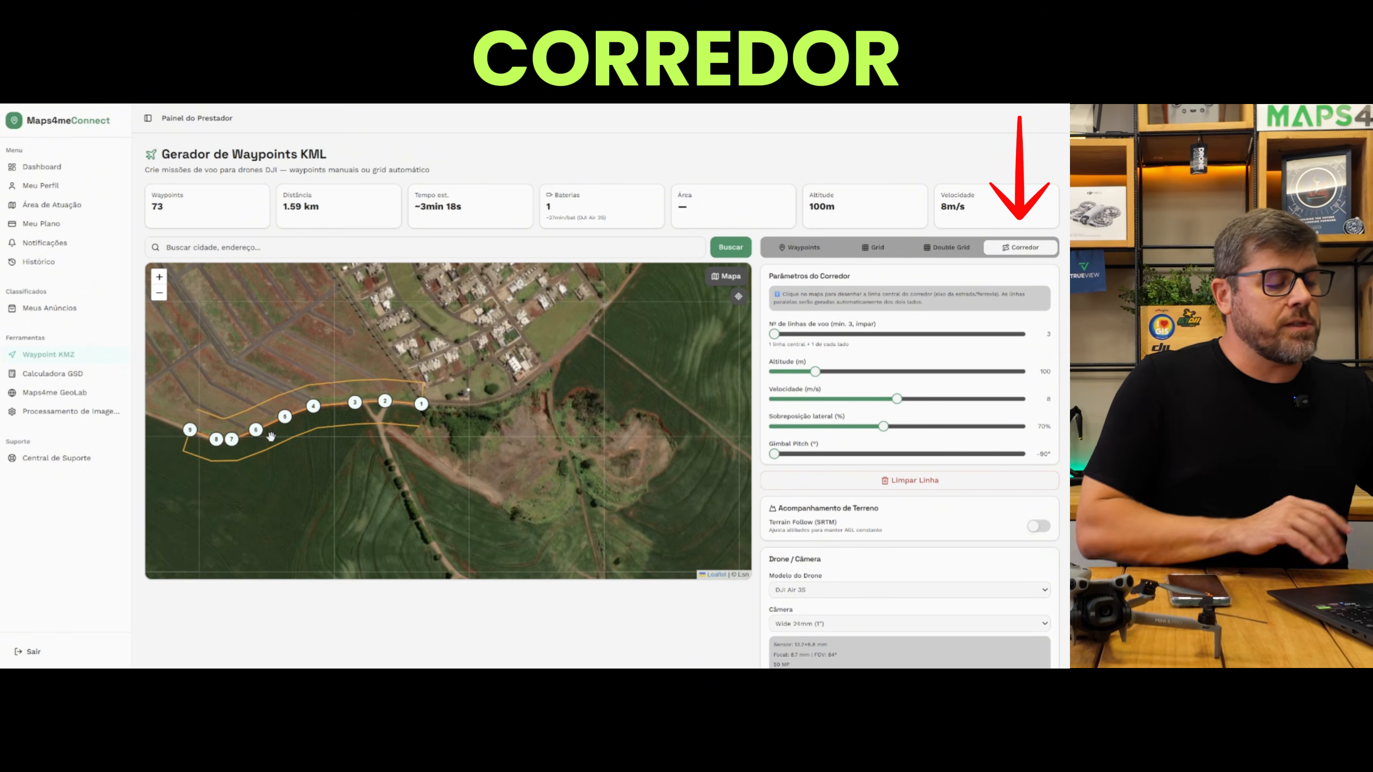
pyautogui.moveTo(461, 436); pyautogui.dragTo(618, 423)
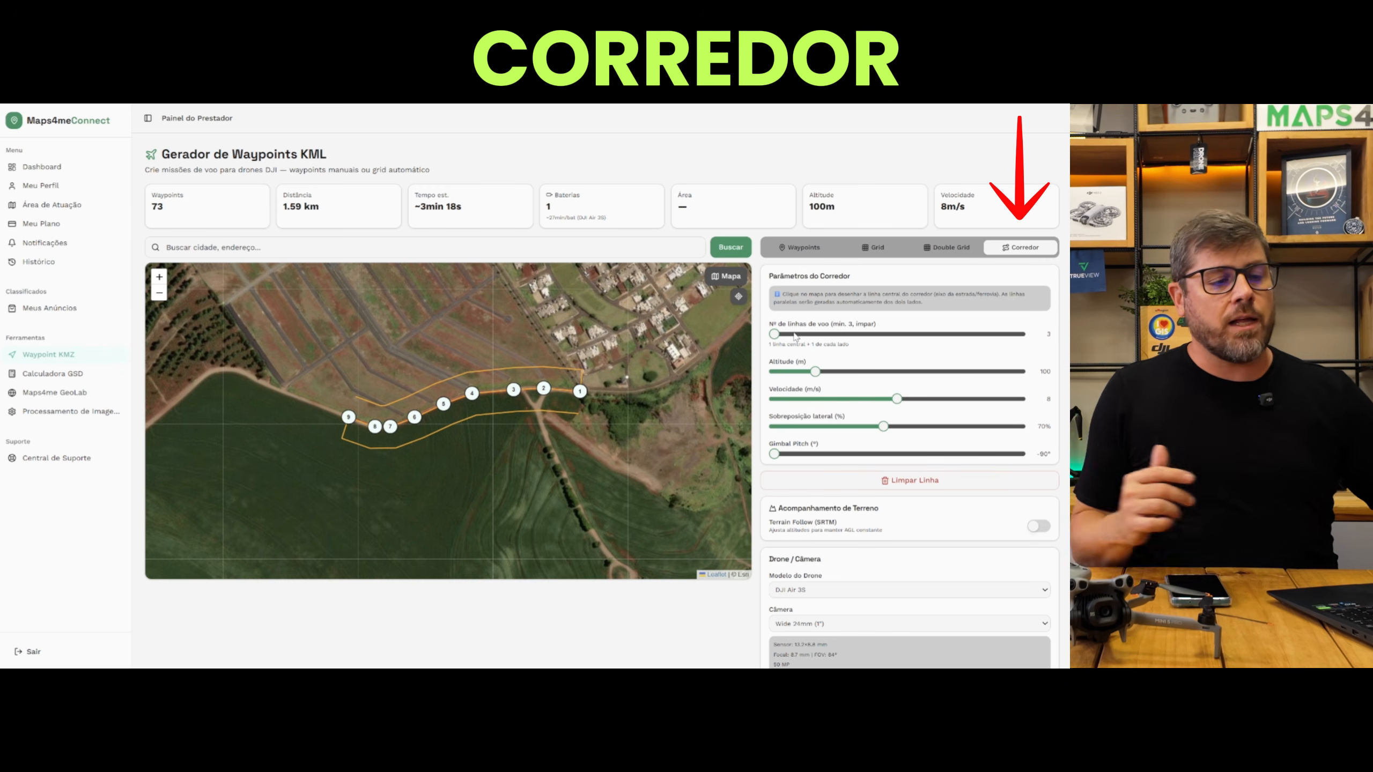
# Step: Try five corridor flight lines, return to three, set the speed to 7 m/s and check the estimated flight time
pyautogui.click(801, 338)
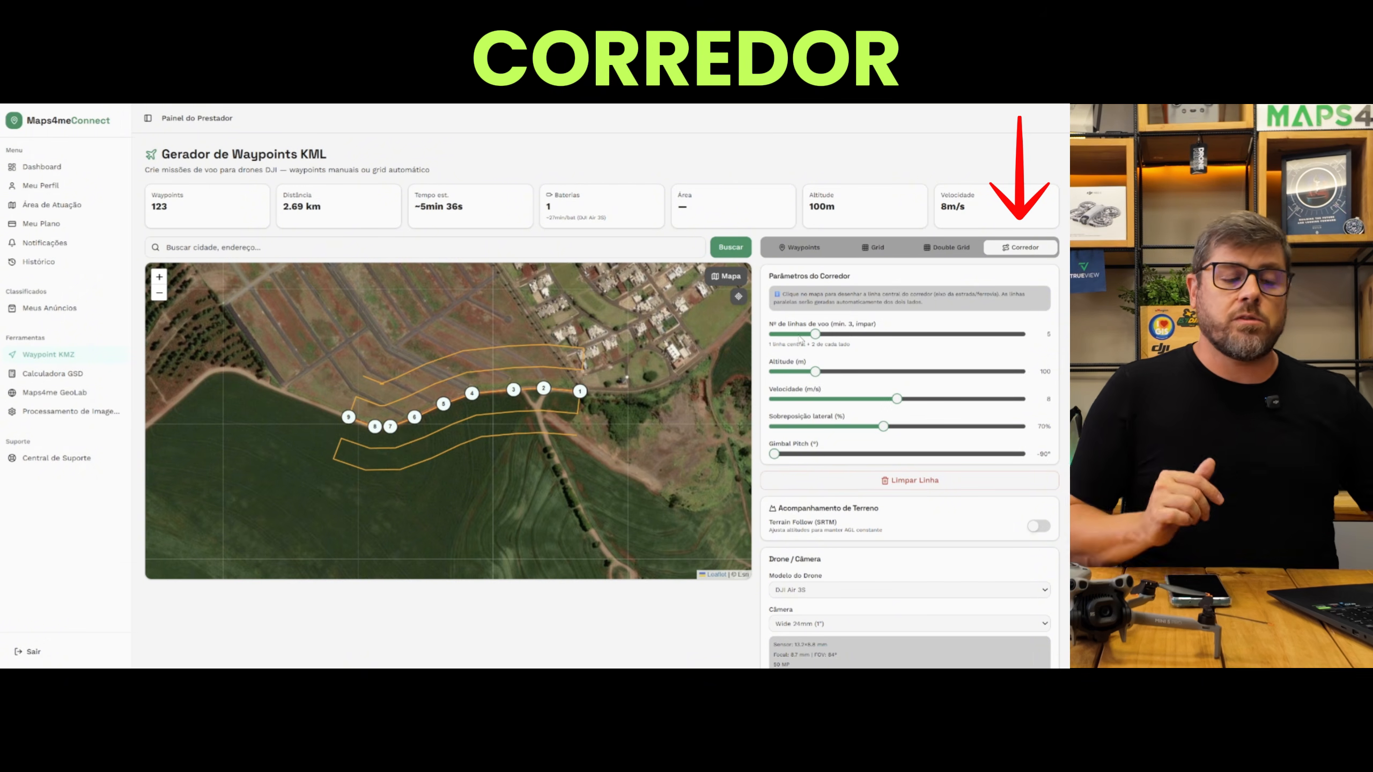
pyautogui.moveTo(815, 335); pyautogui.dragTo(767, 337)
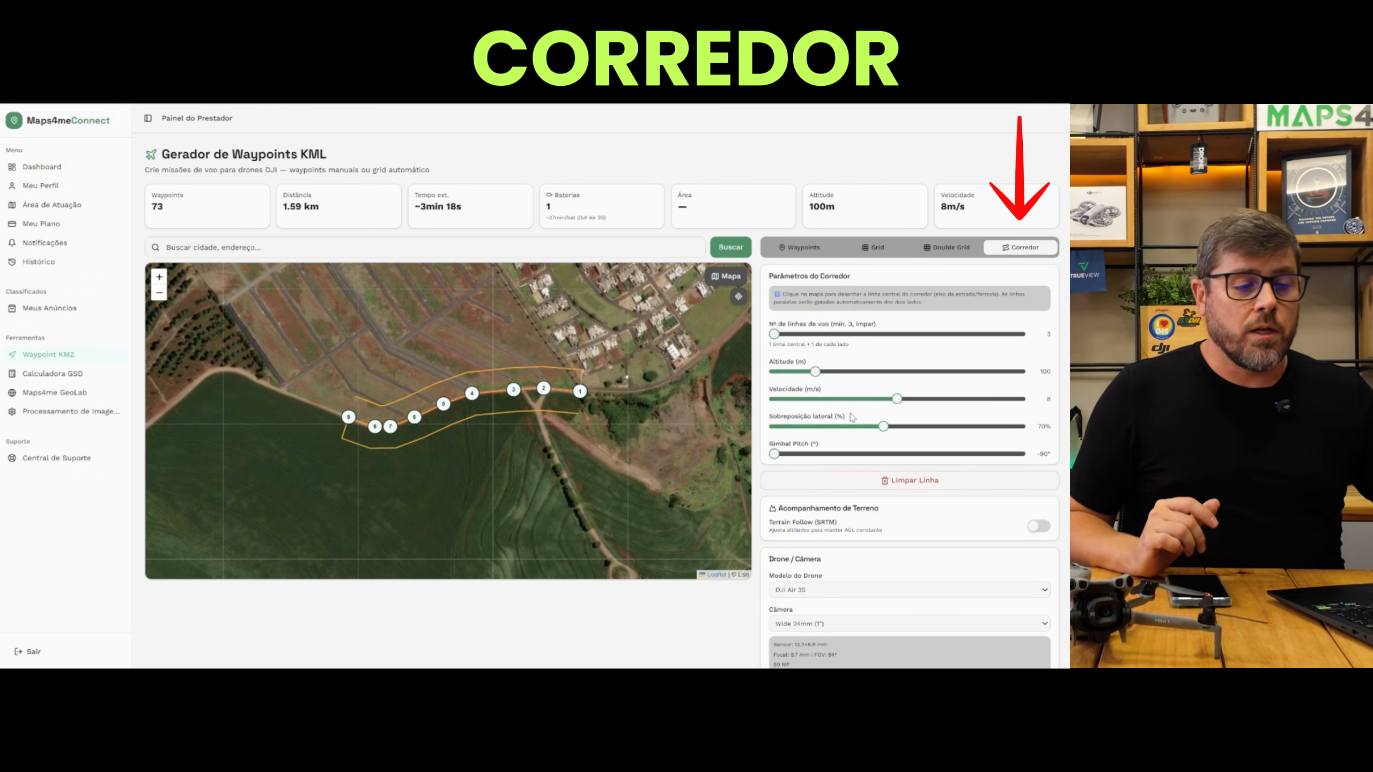
pyautogui.moveTo(896, 399); pyautogui.dragTo(880, 400)
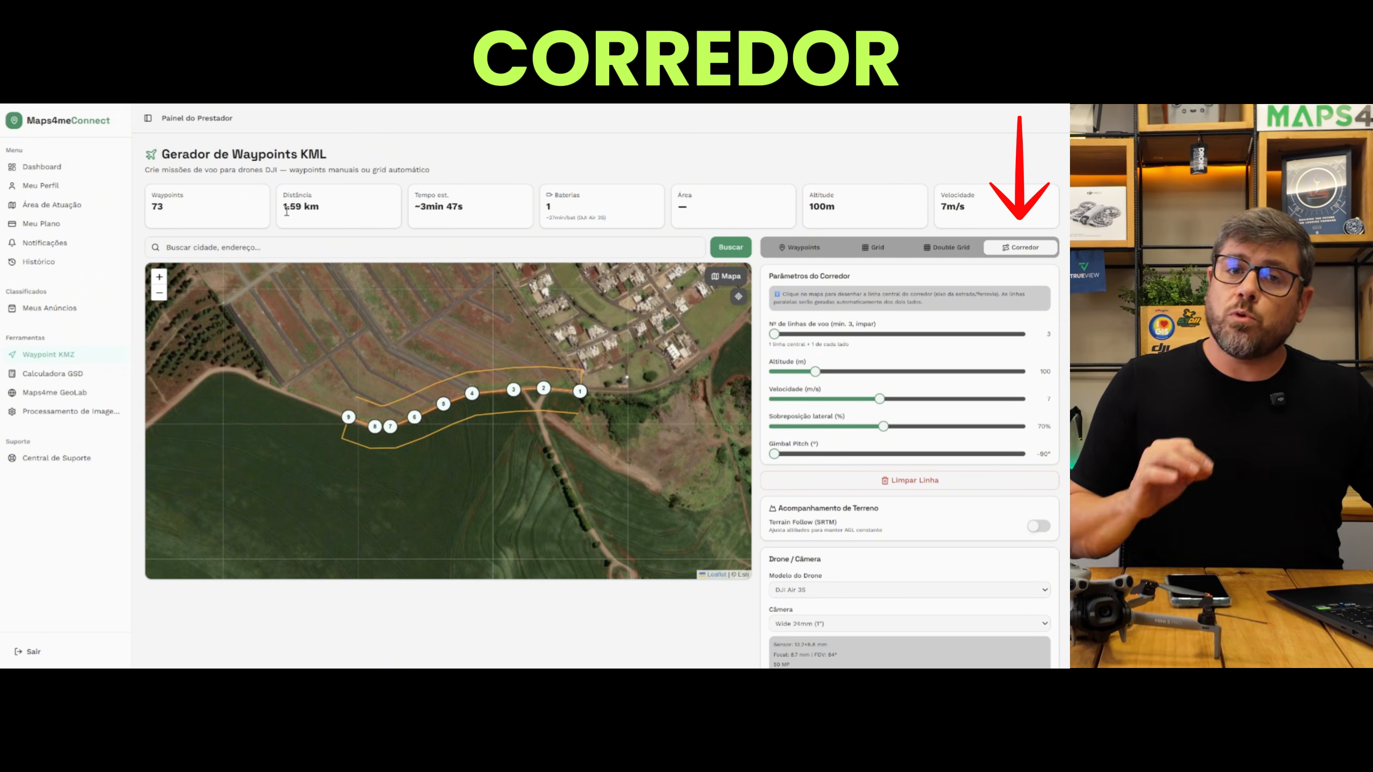
pyautogui.moveTo(414, 207); pyautogui.dragTo(478, 214)
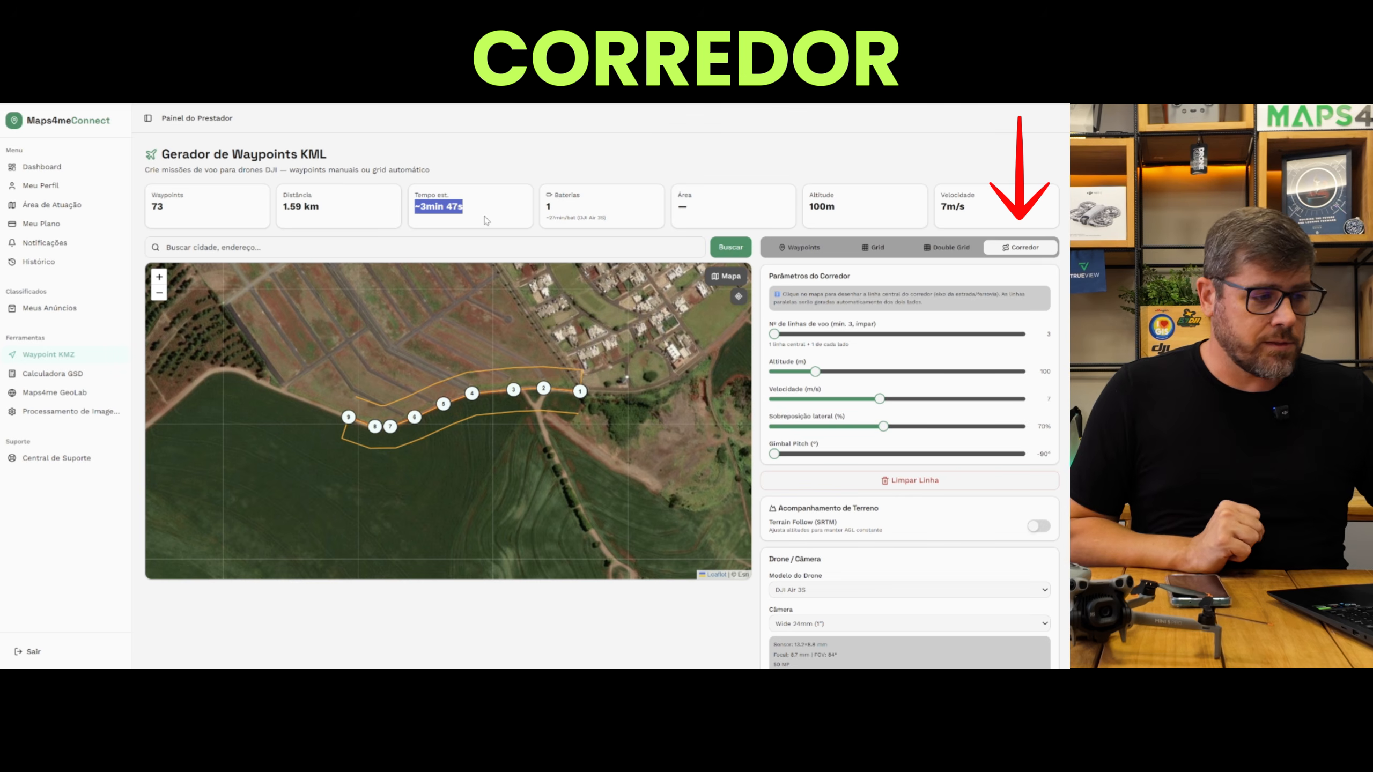
pyautogui.click(568, 195)
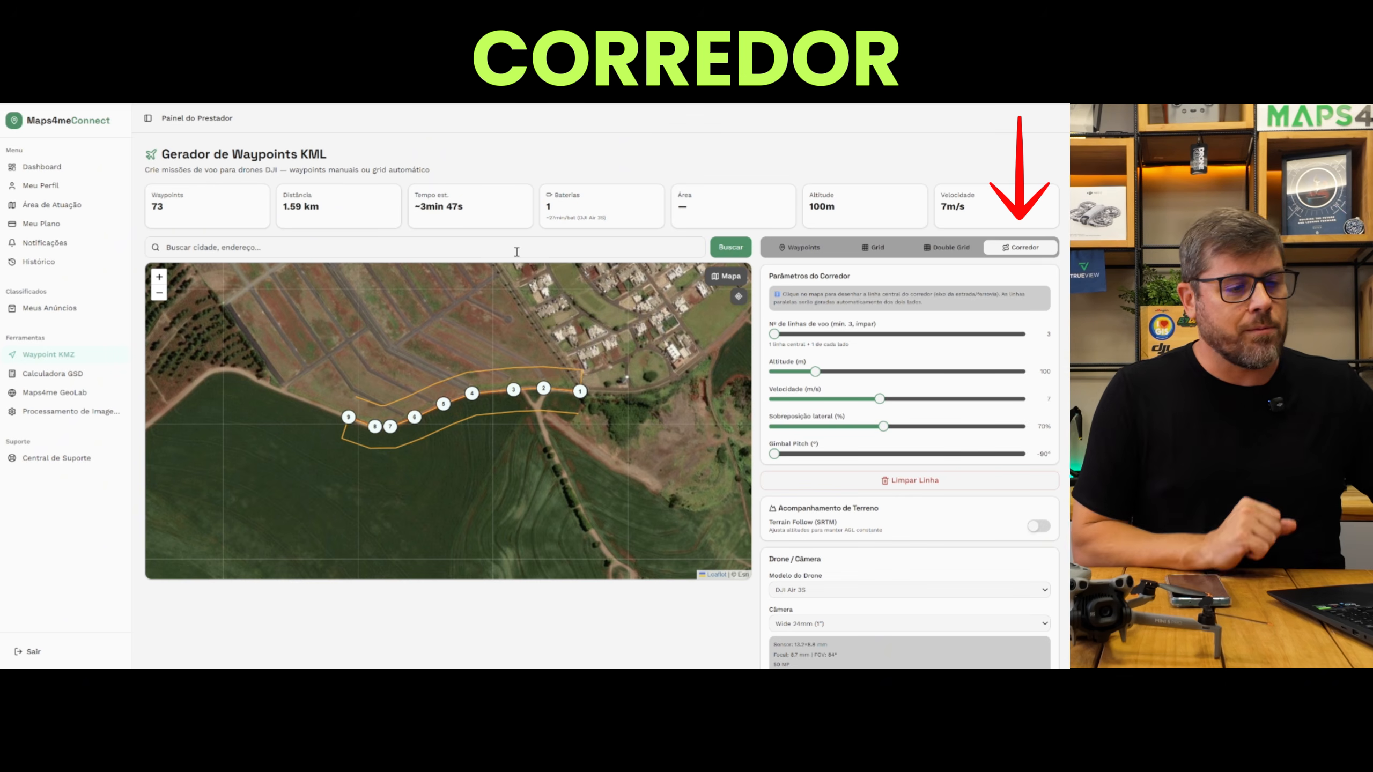
# Step: Enable Terrain Follow (SRTM) and place the take-off point just north of the road between corridor points 4 and 5
pyautogui.scroll(-1, 702, 211)
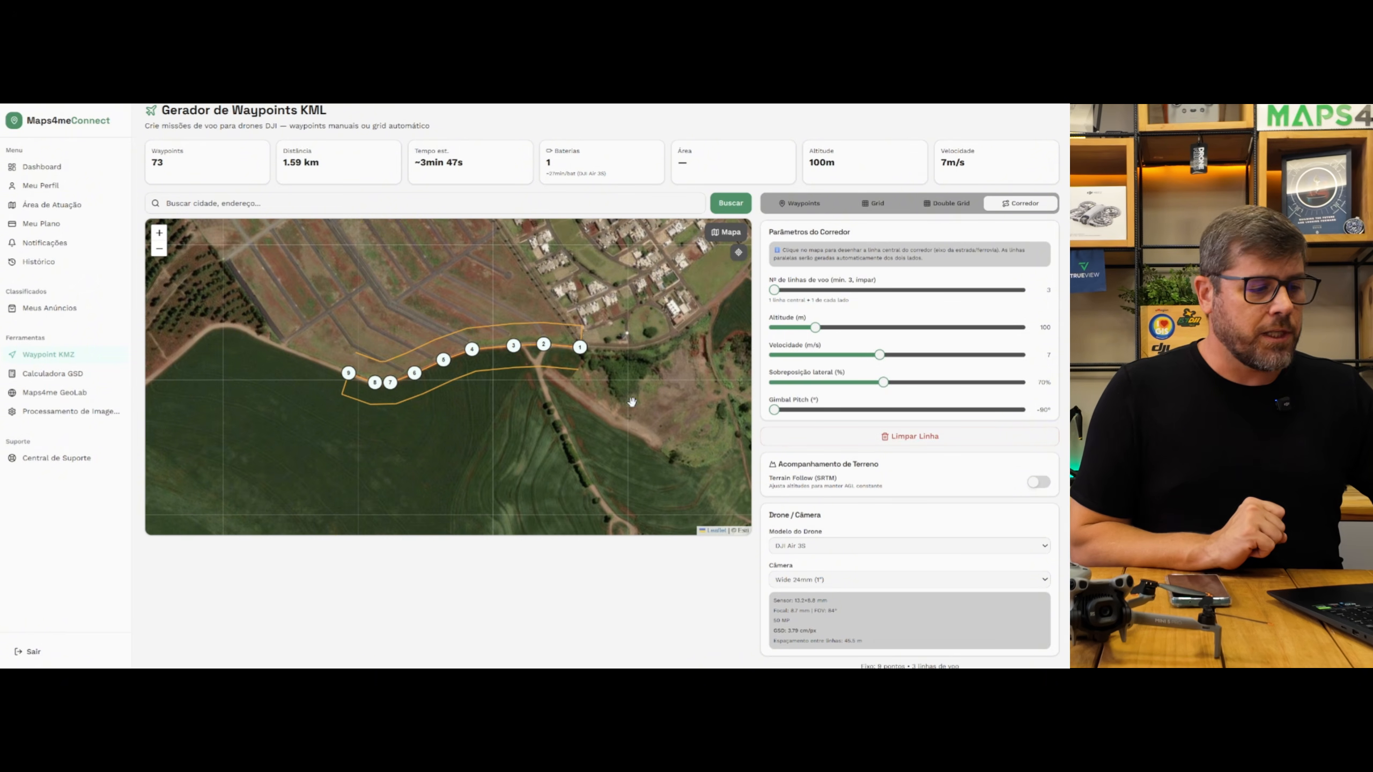
pyautogui.scroll(-1, 538, 357)
pyautogui.scroll(2, 539, 353)
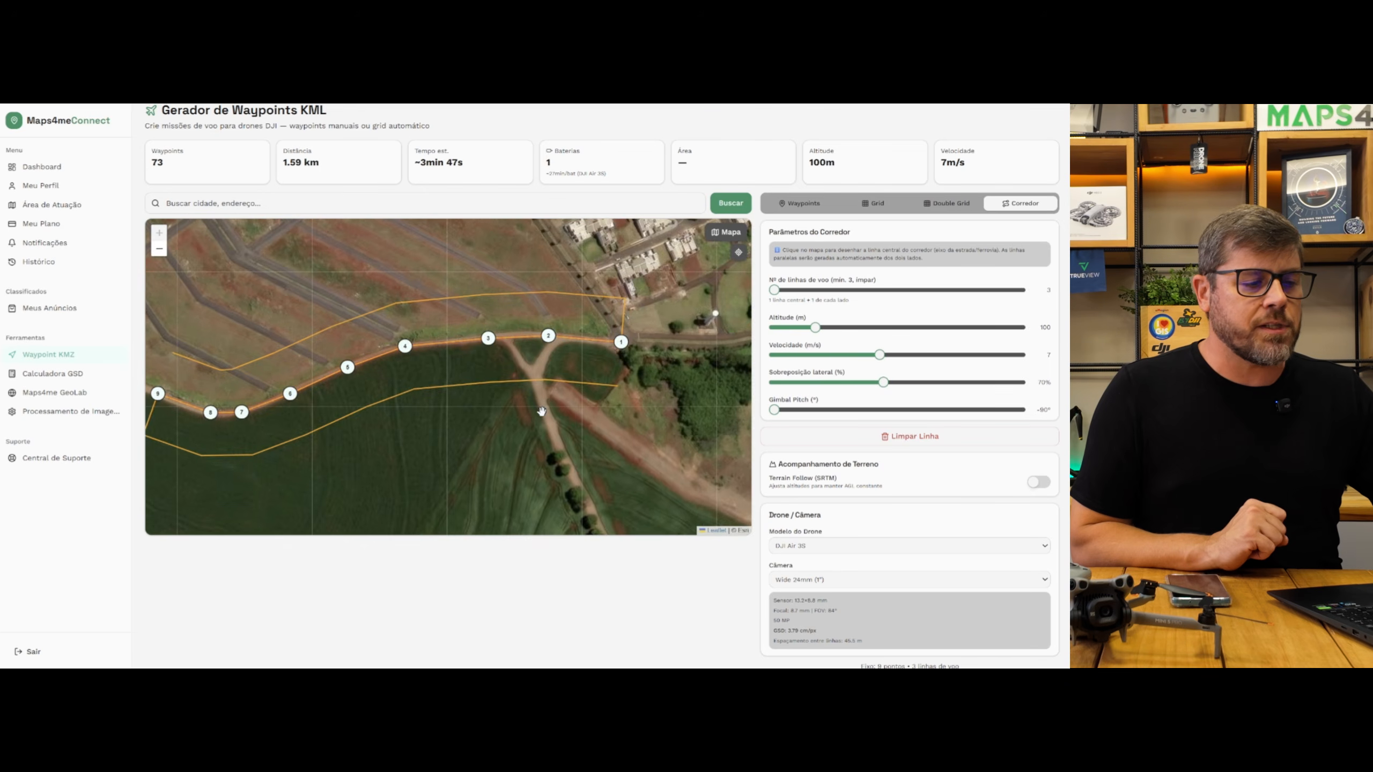
pyautogui.scroll(-1, 543, 414)
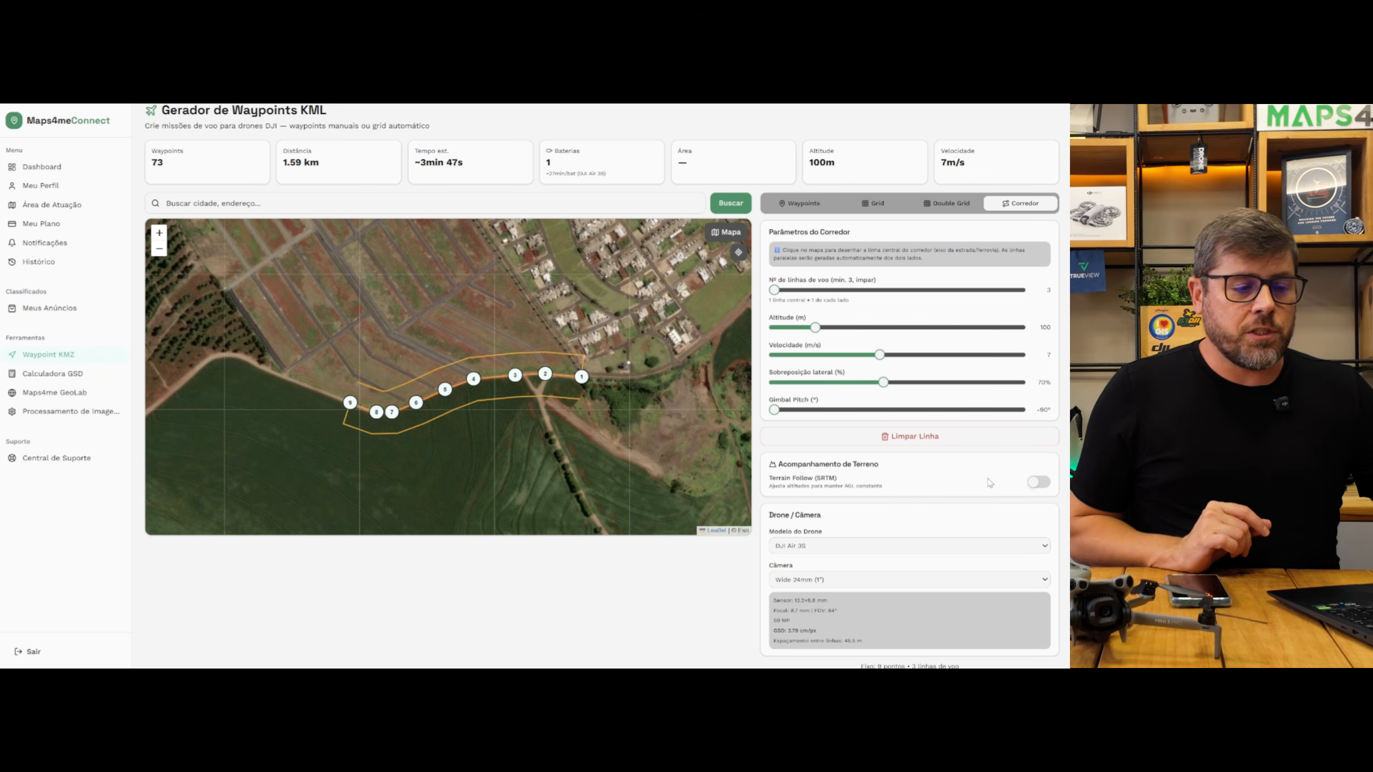
pyautogui.click(1035, 490)
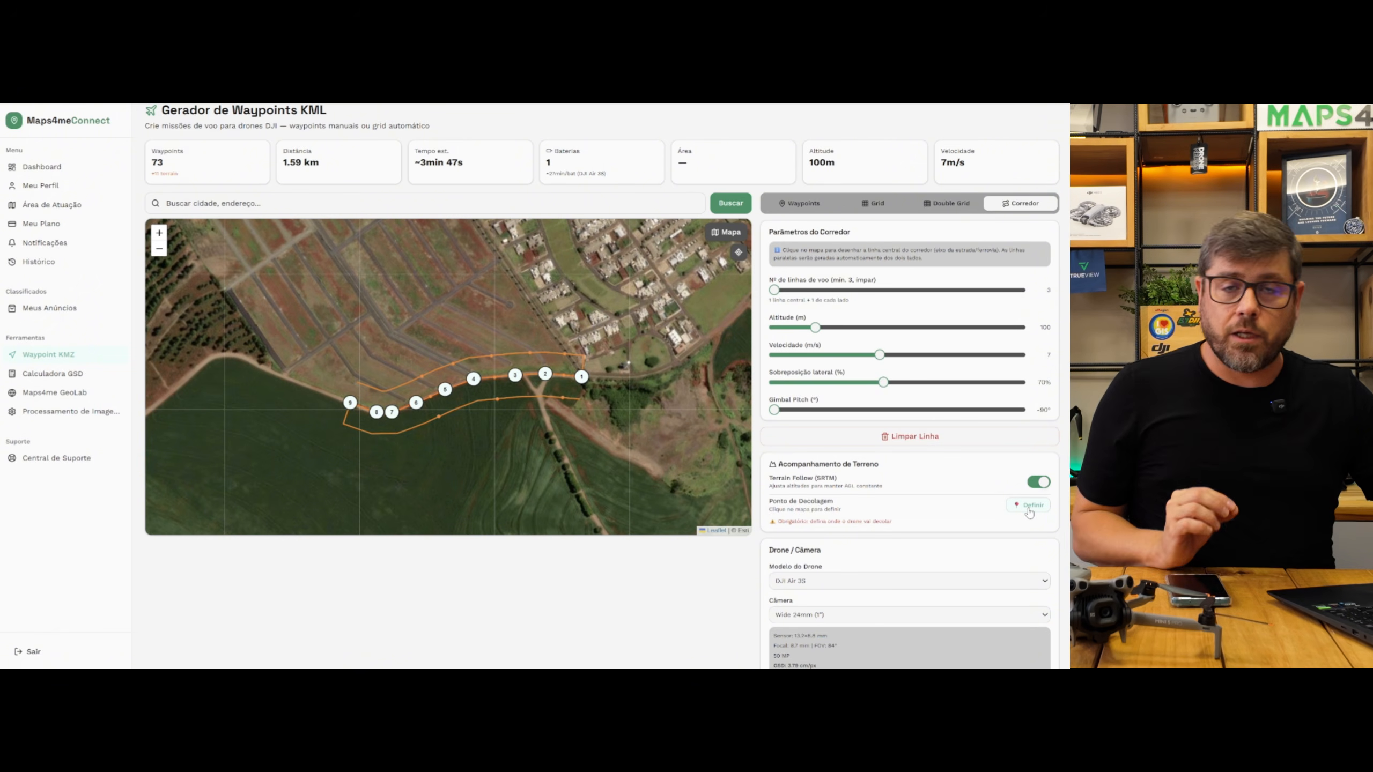
pyautogui.click(1028, 507)
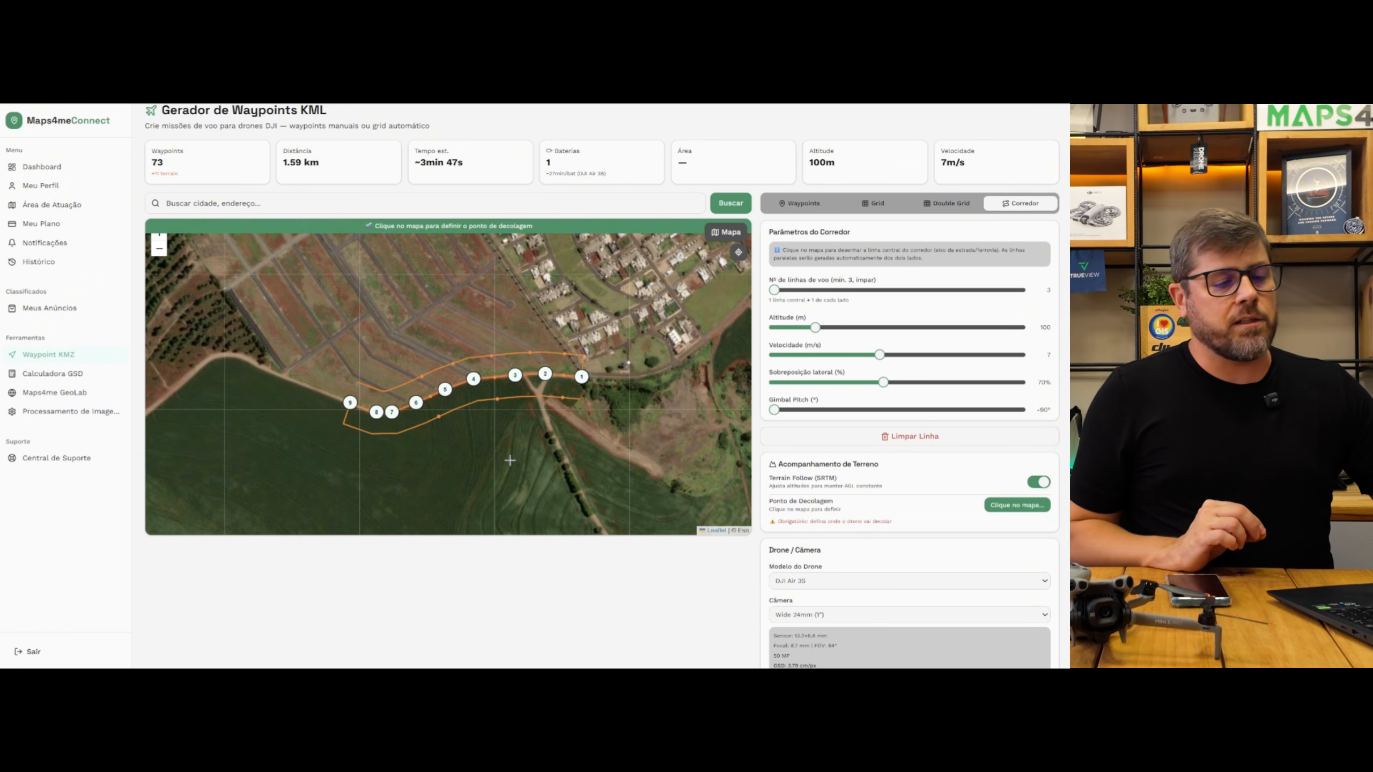
pyautogui.scroll(1, 475, 385)
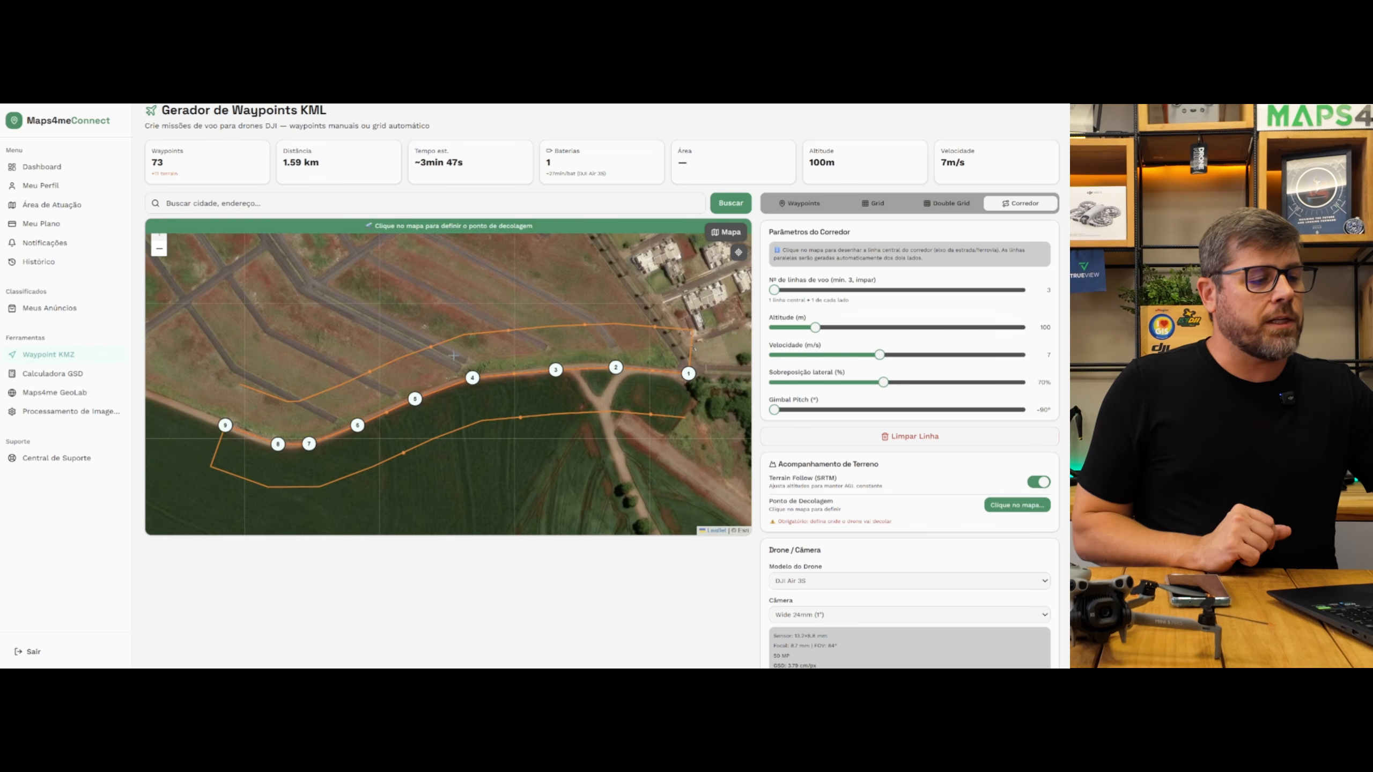
pyautogui.click(450, 364)
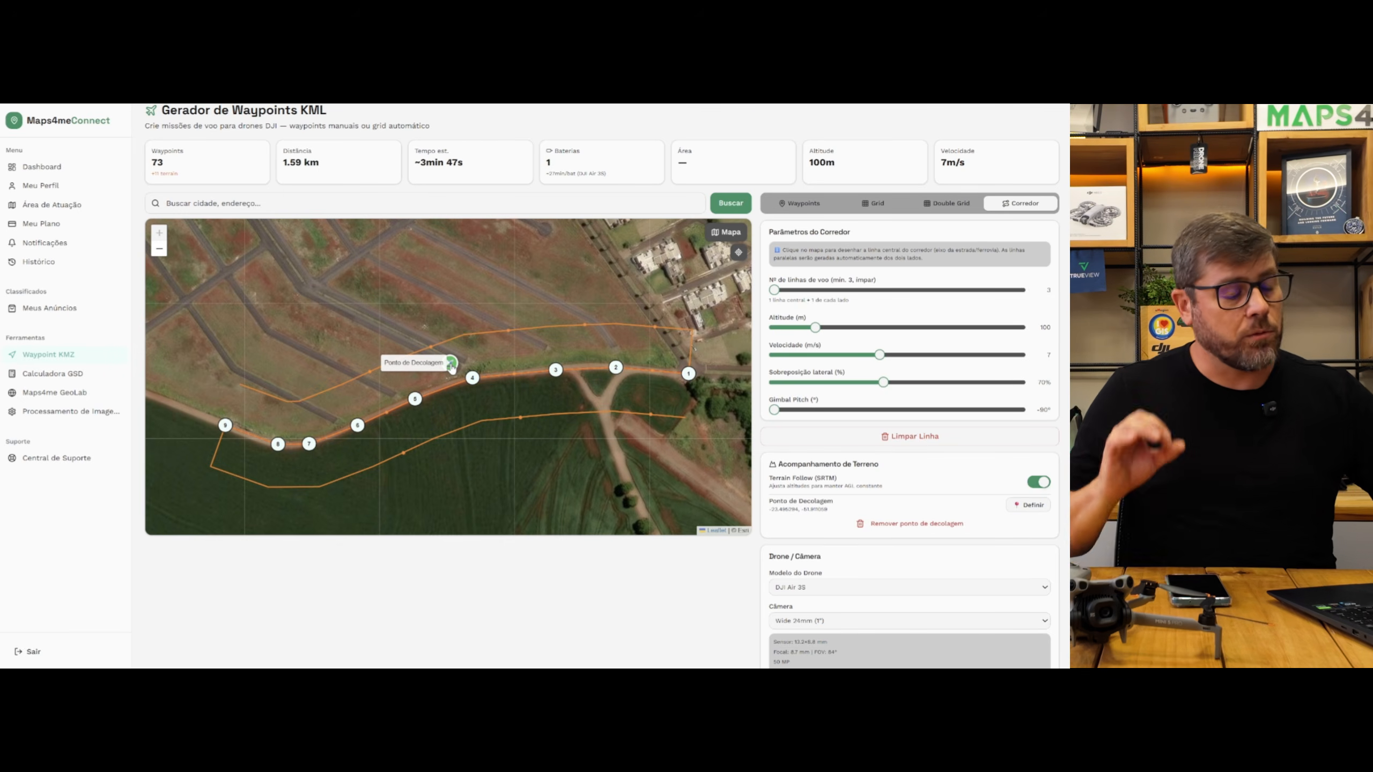
# Step: Examine the mission's waypoint count and added terrain points, the drone and camera settings, and the export options
pyautogui.scroll(-1, 476, 319)
pyautogui.scroll(1, 465, 308)
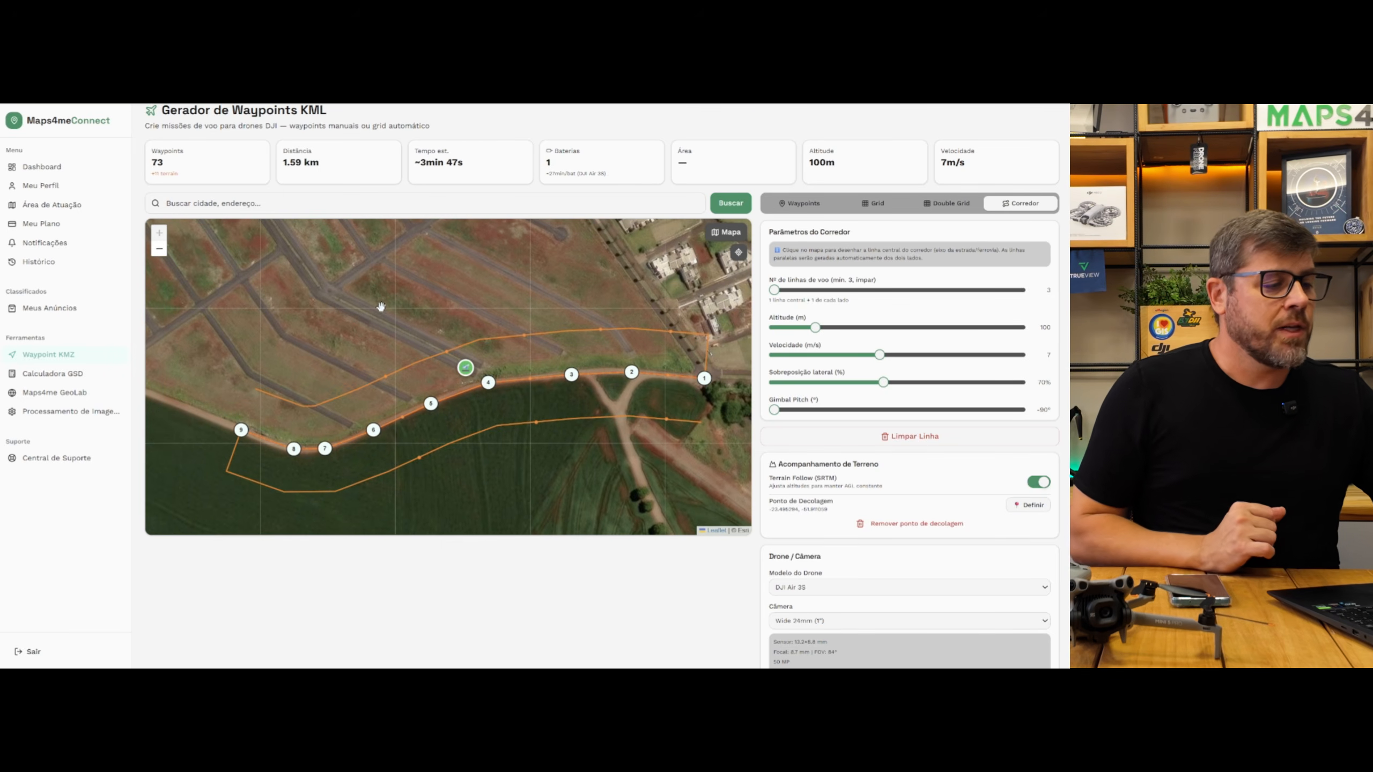
pyautogui.doubleClick(156, 162)
pyautogui.moveTo(152, 174); pyautogui.dragTo(166, 172)
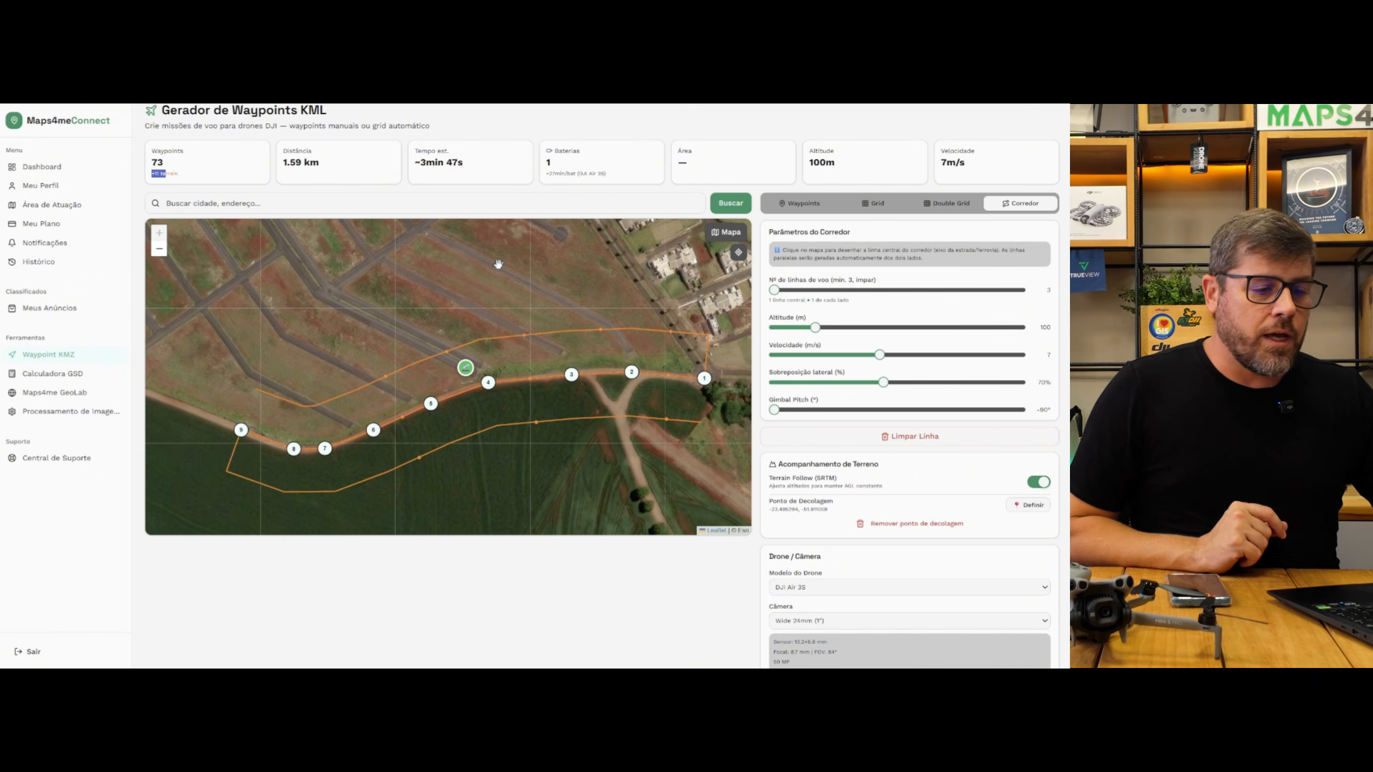
pyautogui.moveTo(184, 176); pyautogui.dragTo(156, 162)
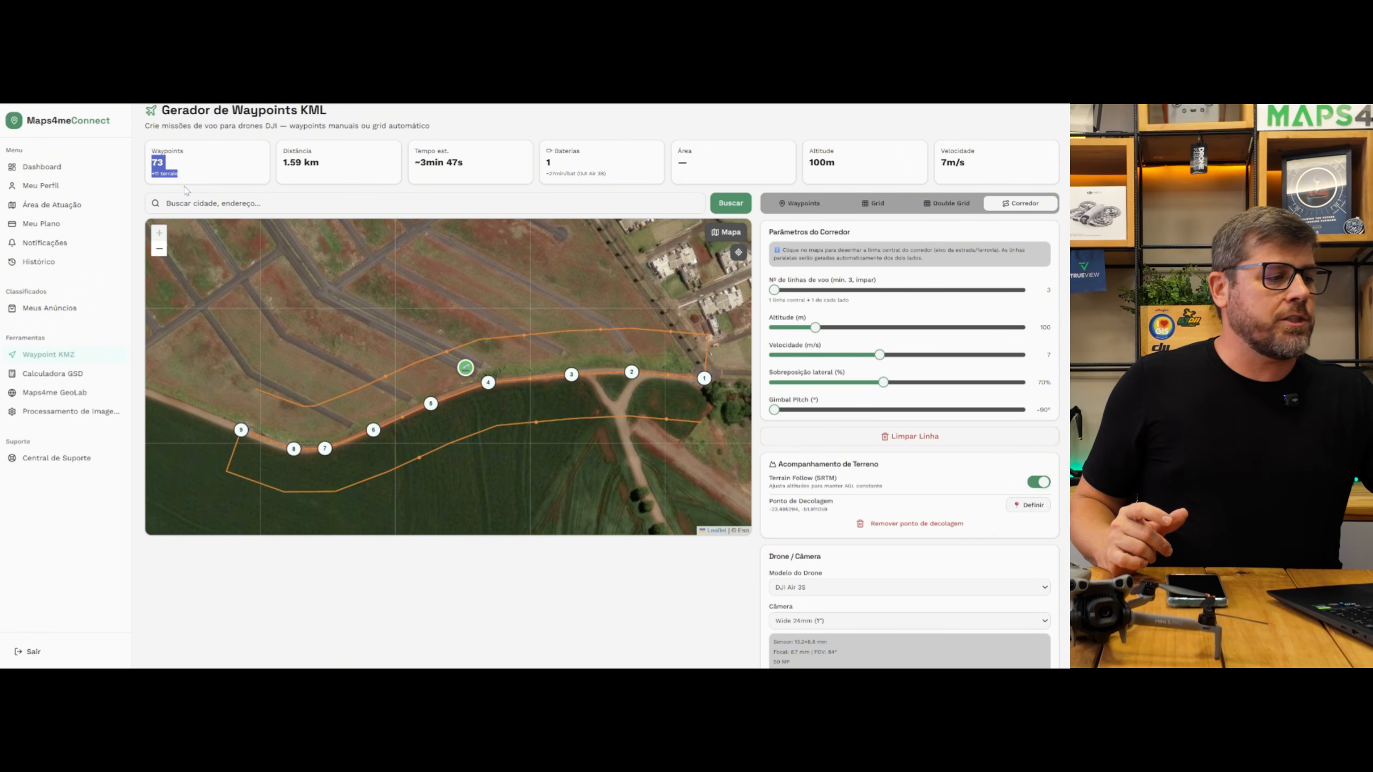
pyautogui.click(156, 177)
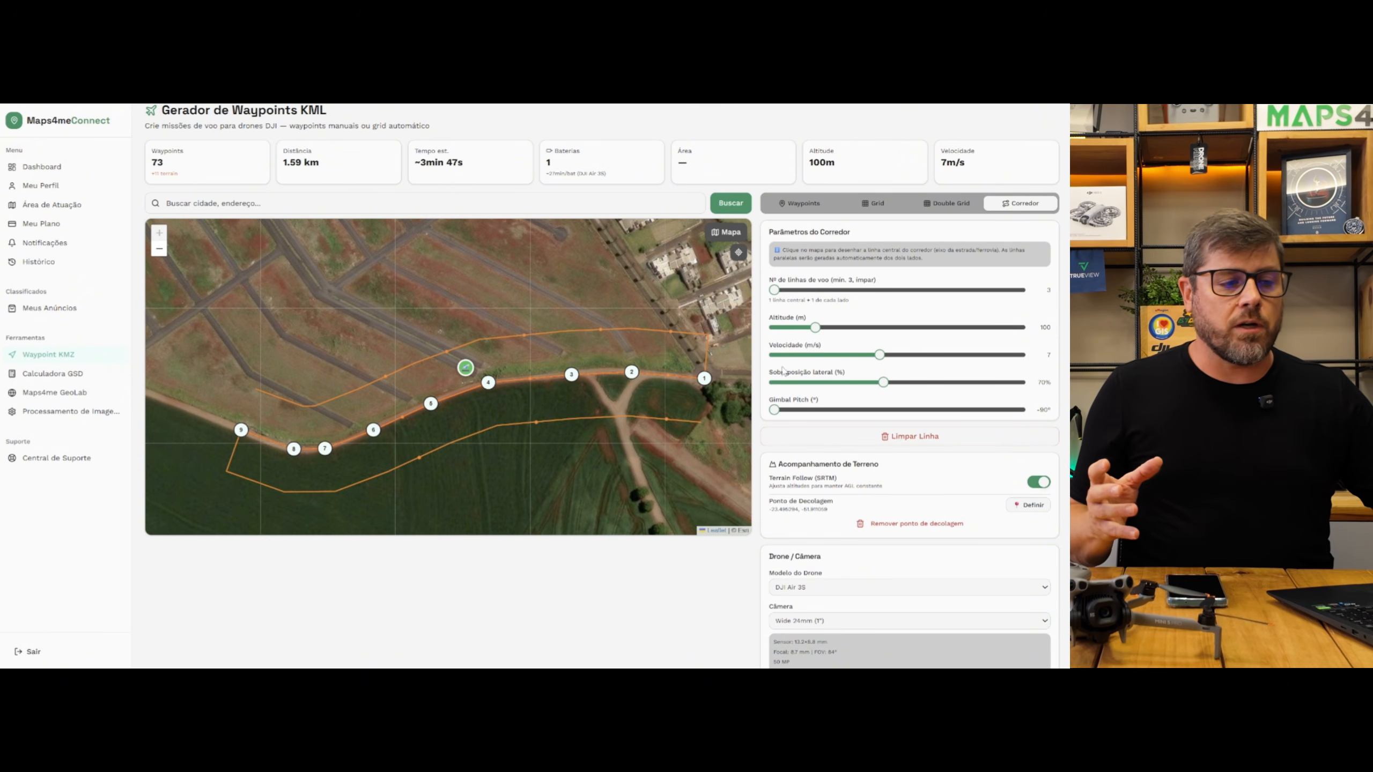
pyautogui.scroll(-5, 832, 502)
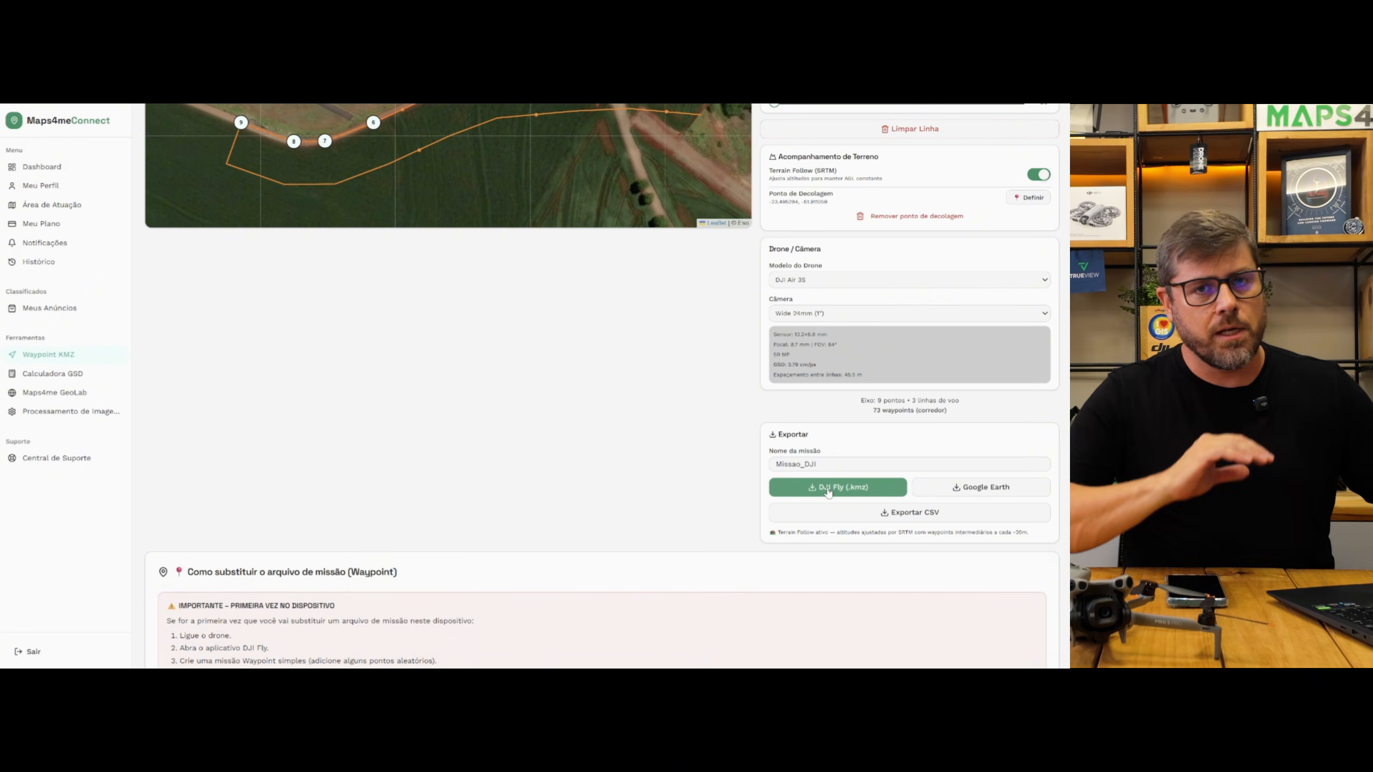
# Step: Set the mission's drone model to DJI Mini 5 Pro with the Wide 24mm (1") camera
pyautogui.click(827, 488)
pyautogui.scroll(6, 828, 492)
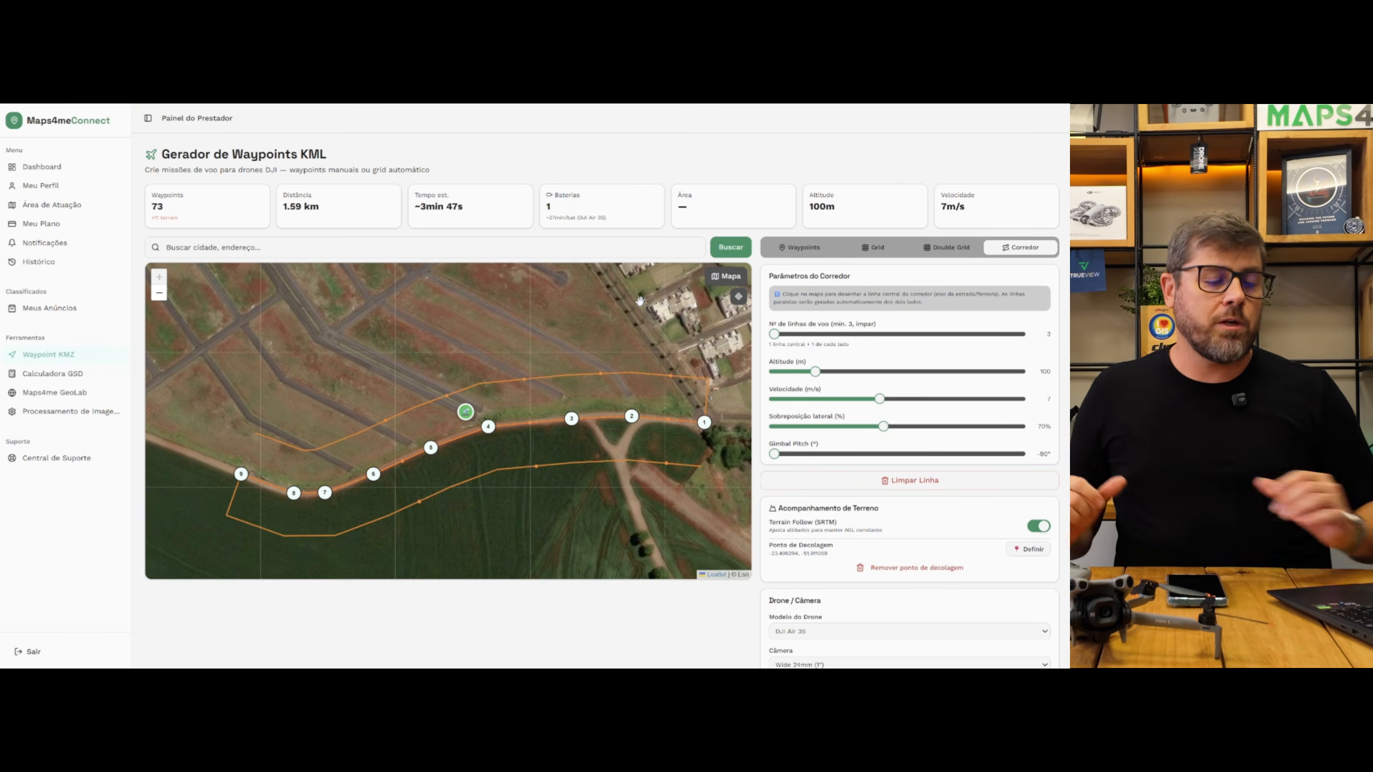
pyautogui.scroll(-5, 778, 454)
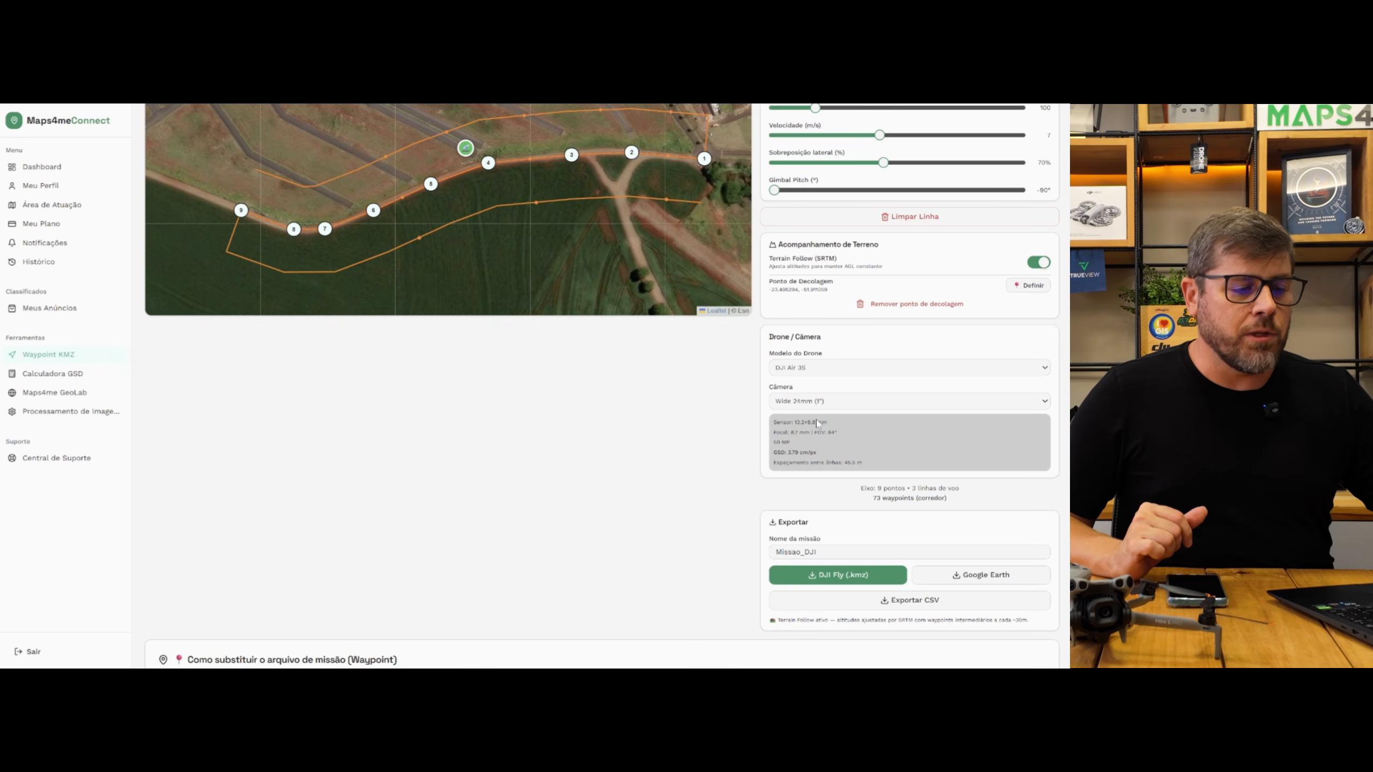
pyautogui.scroll(2, 795, 432)
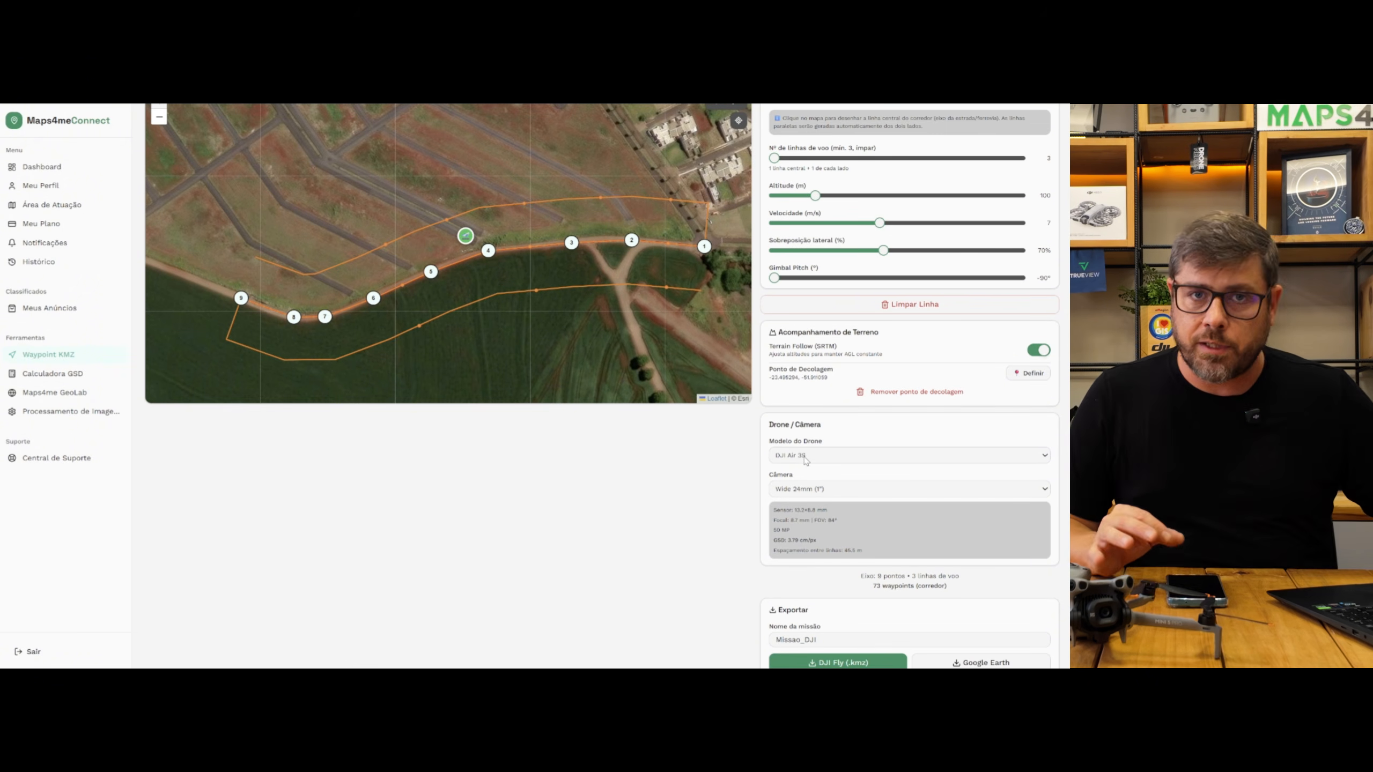
pyautogui.click(798, 457)
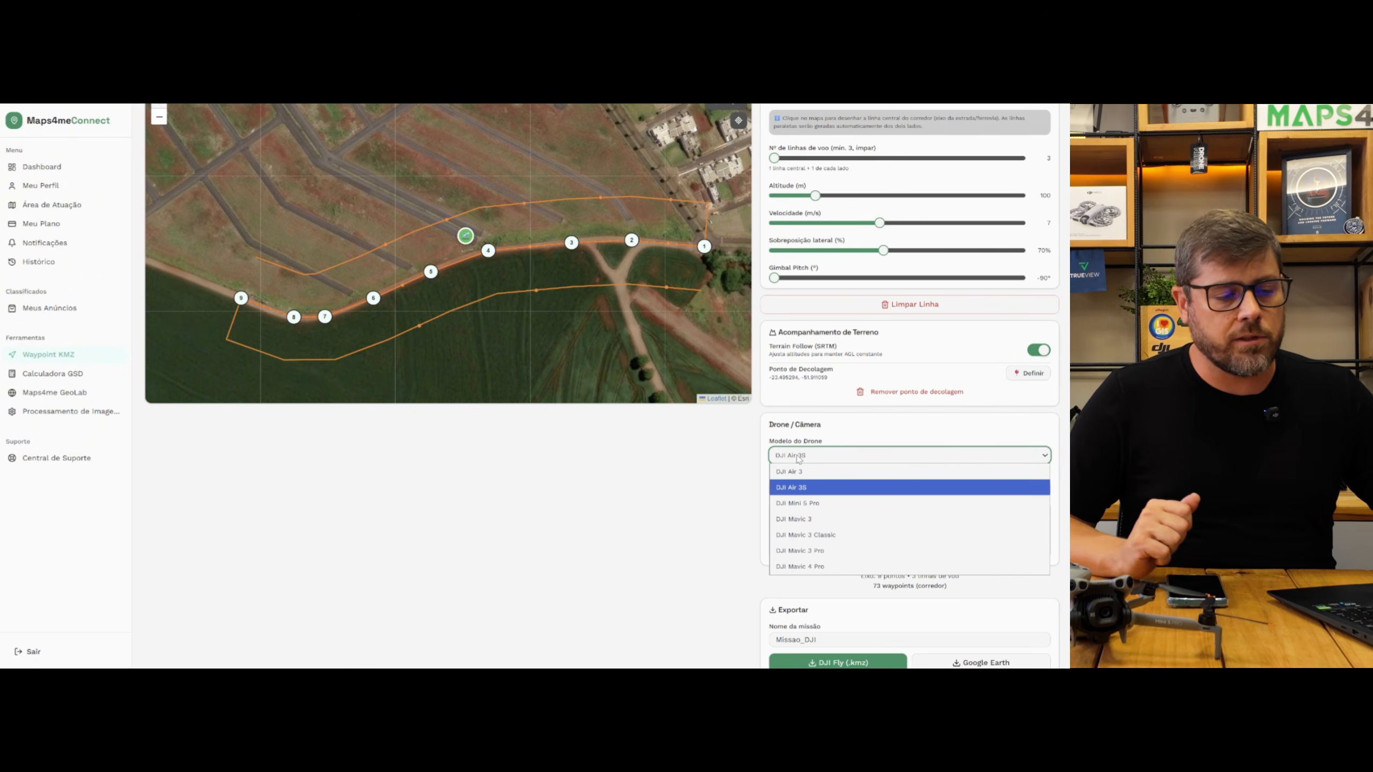
pyautogui.click(792, 503)
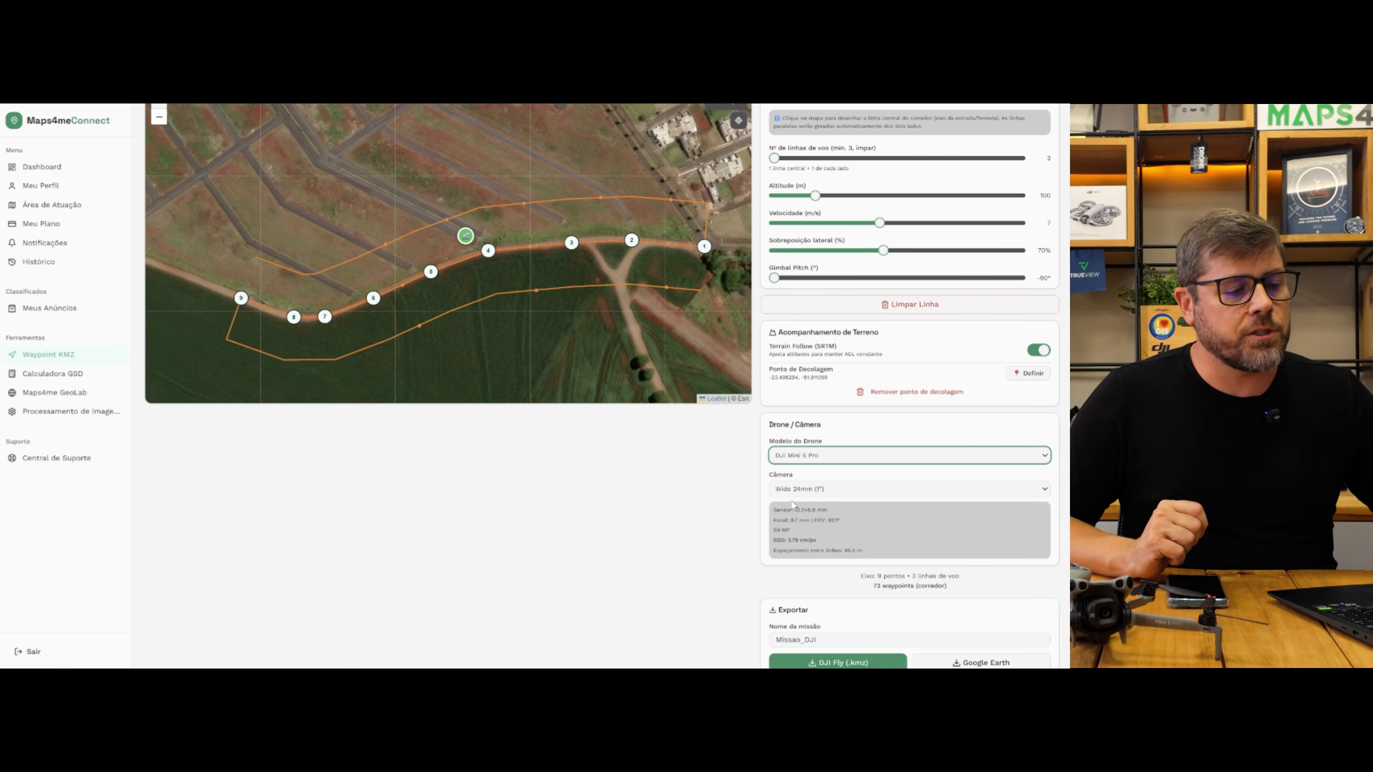
pyautogui.click(805, 477)
pyautogui.click(794, 493)
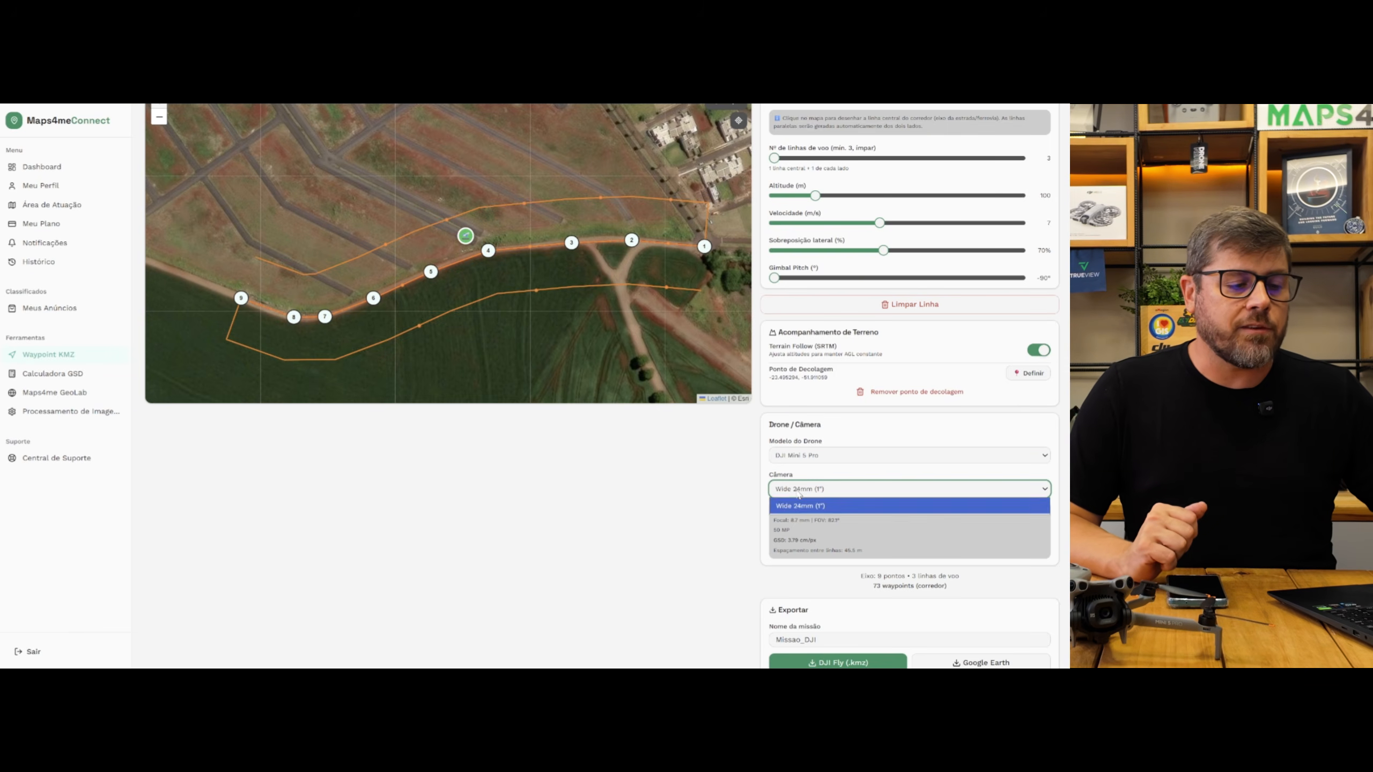
pyautogui.click(787, 503)
# Step: Examine the mission summary, the camera's megapixel and GSD figures, and the export options for the selected drone
pyautogui.scroll(3, 678, 459)
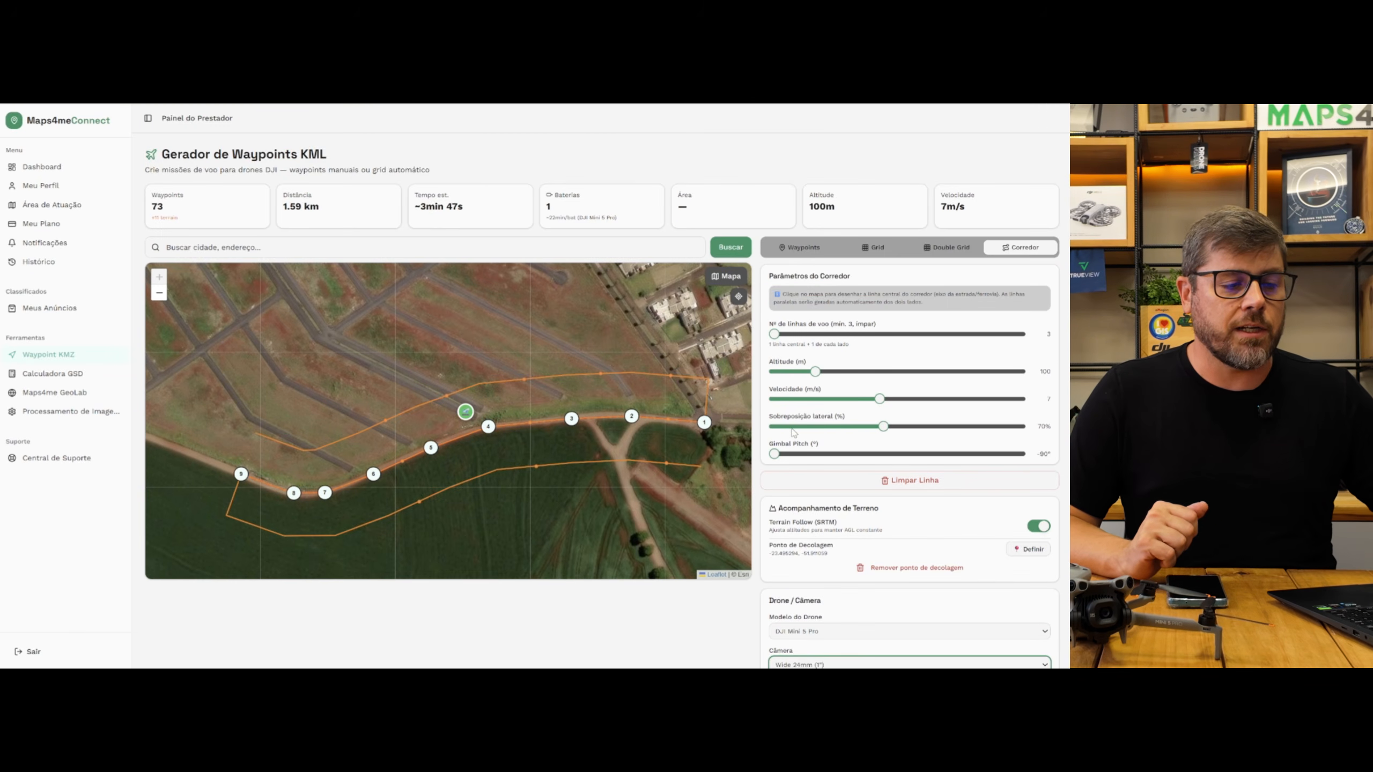
pyautogui.scroll(-5, 757, 506)
pyautogui.scroll(-2, 757, 506)
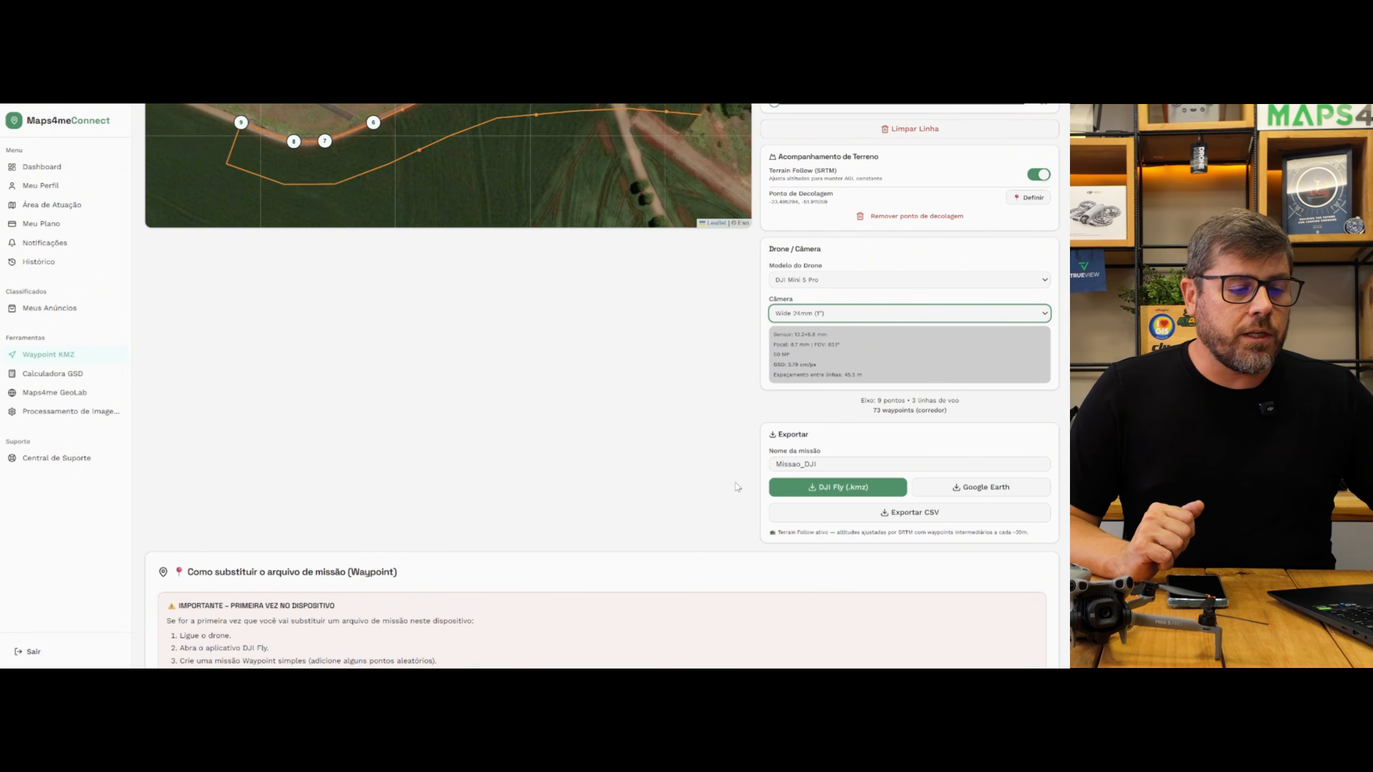
pyautogui.doubleClick(776, 355)
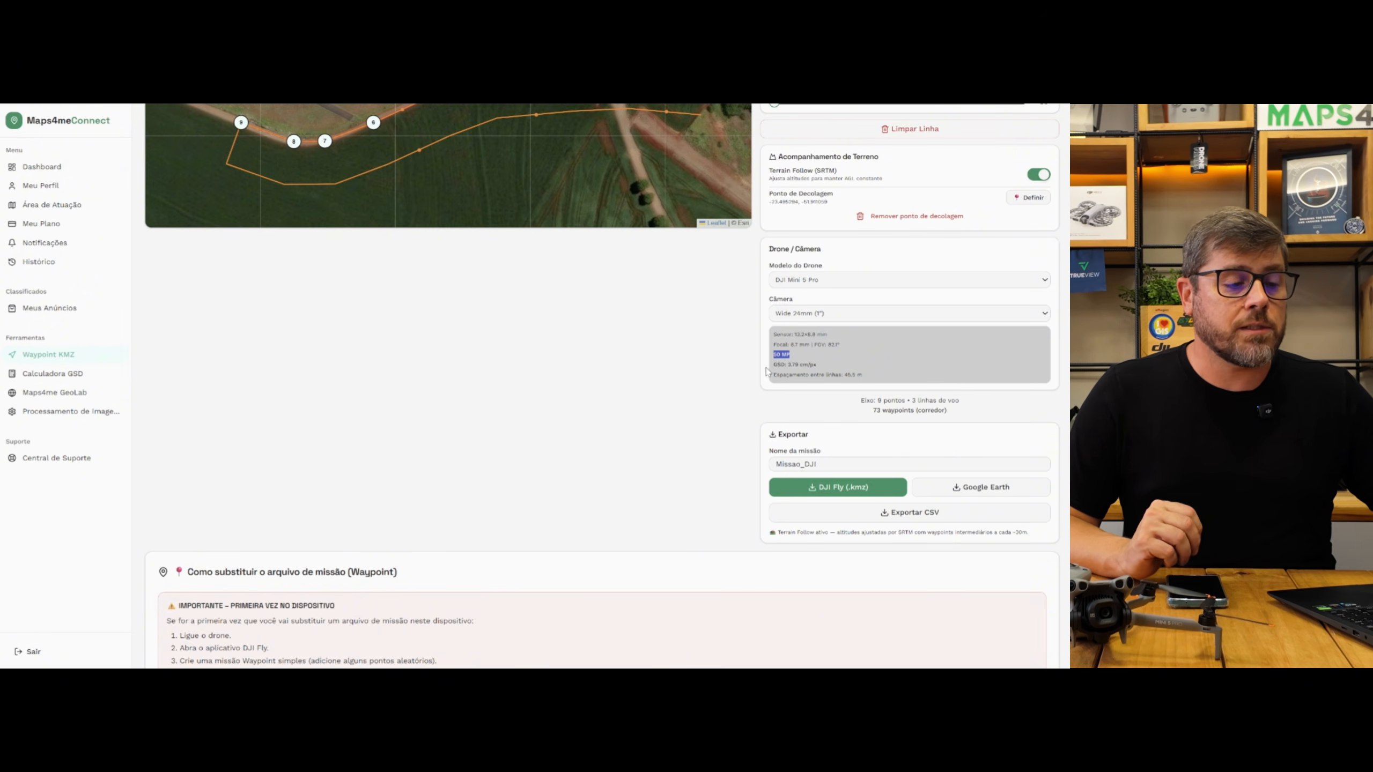
pyautogui.click(774, 362)
pyautogui.moveTo(774, 364); pyautogui.dragTo(825, 365)
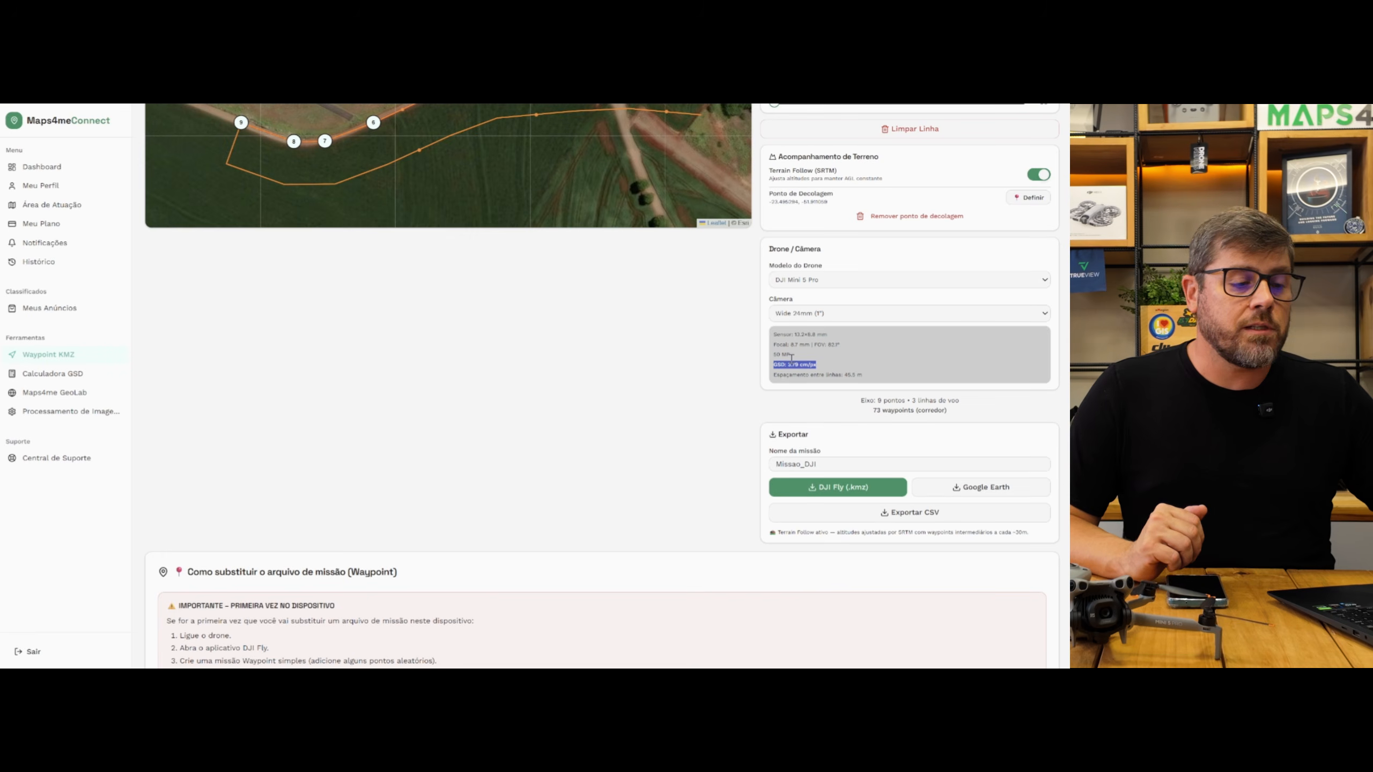
pyautogui.click(750, 392)
pyautogui.scroll(-1, 749, 400)
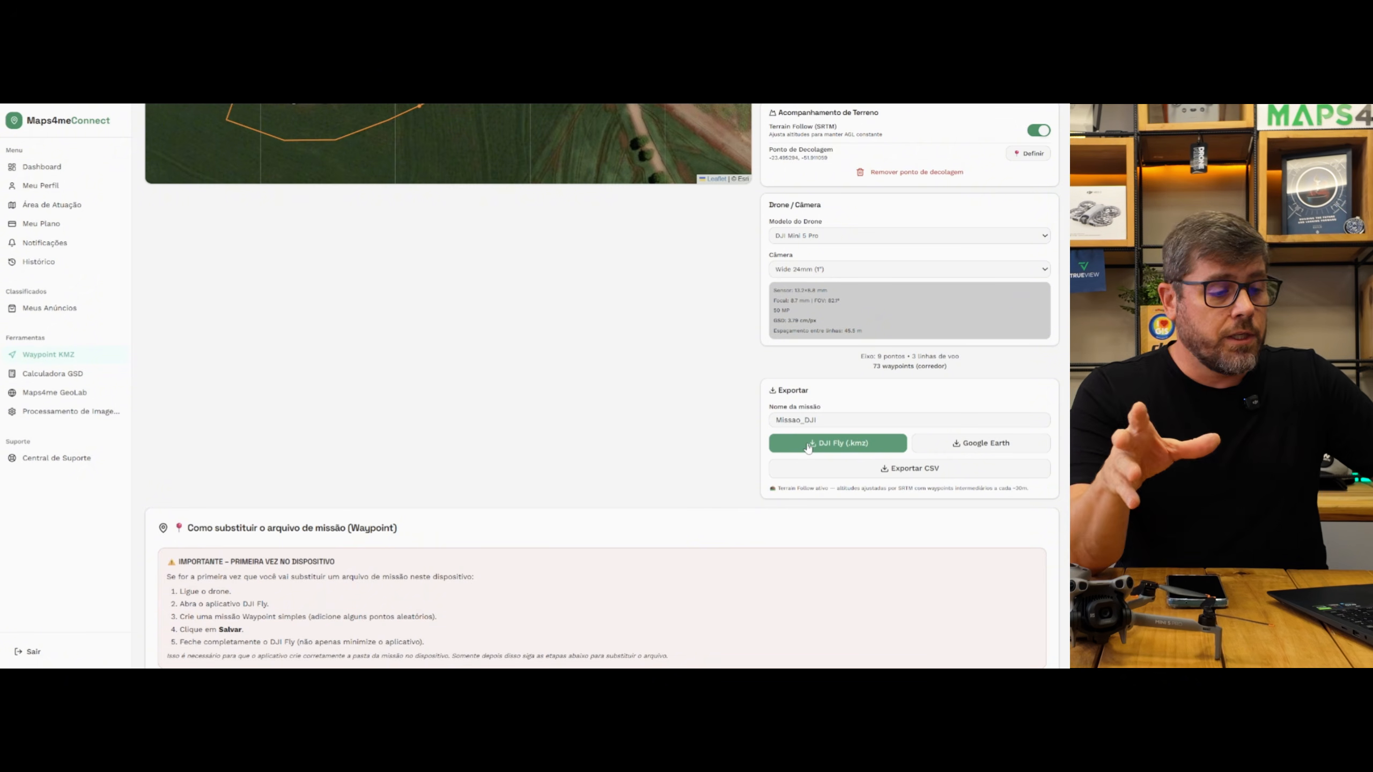
pyautogui.scroll(5, 632, 513)
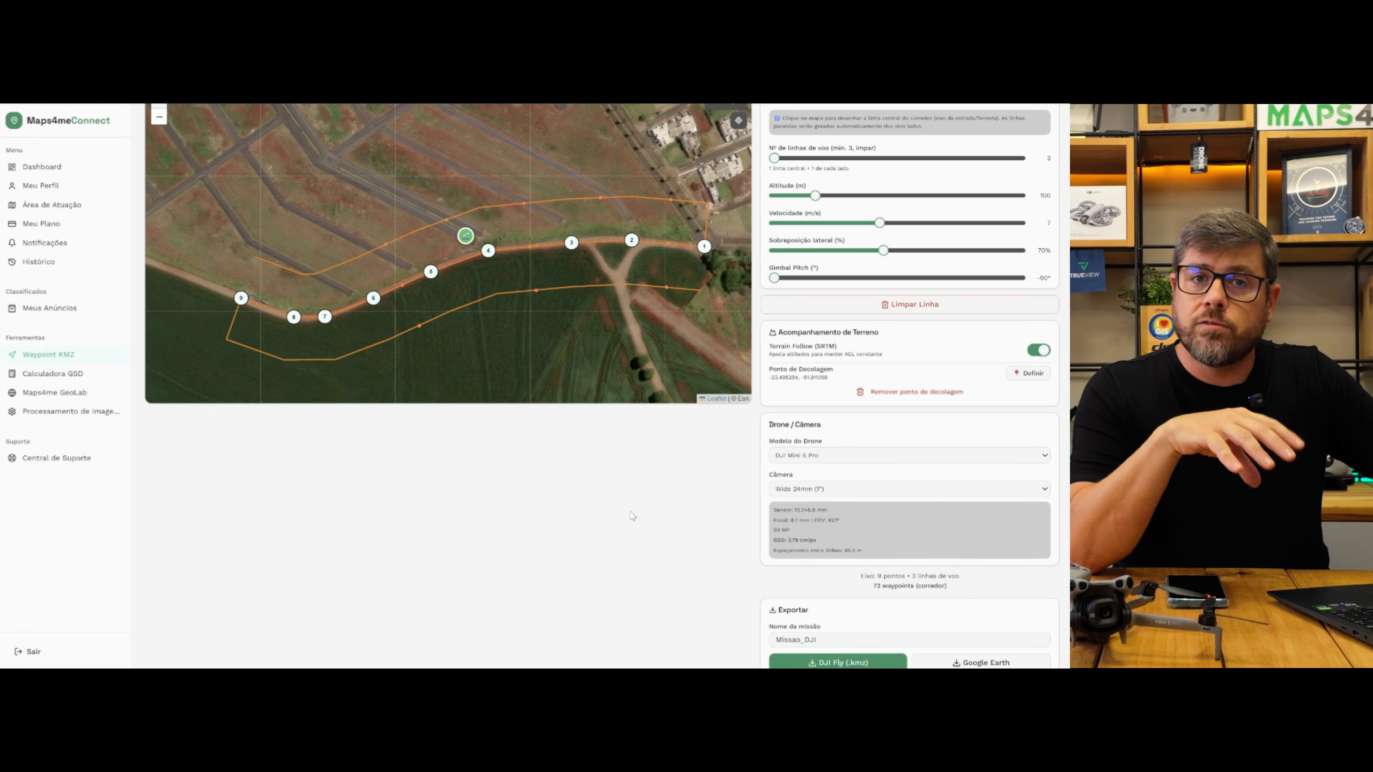
pyautogui.scroll(-4, 653, 554)
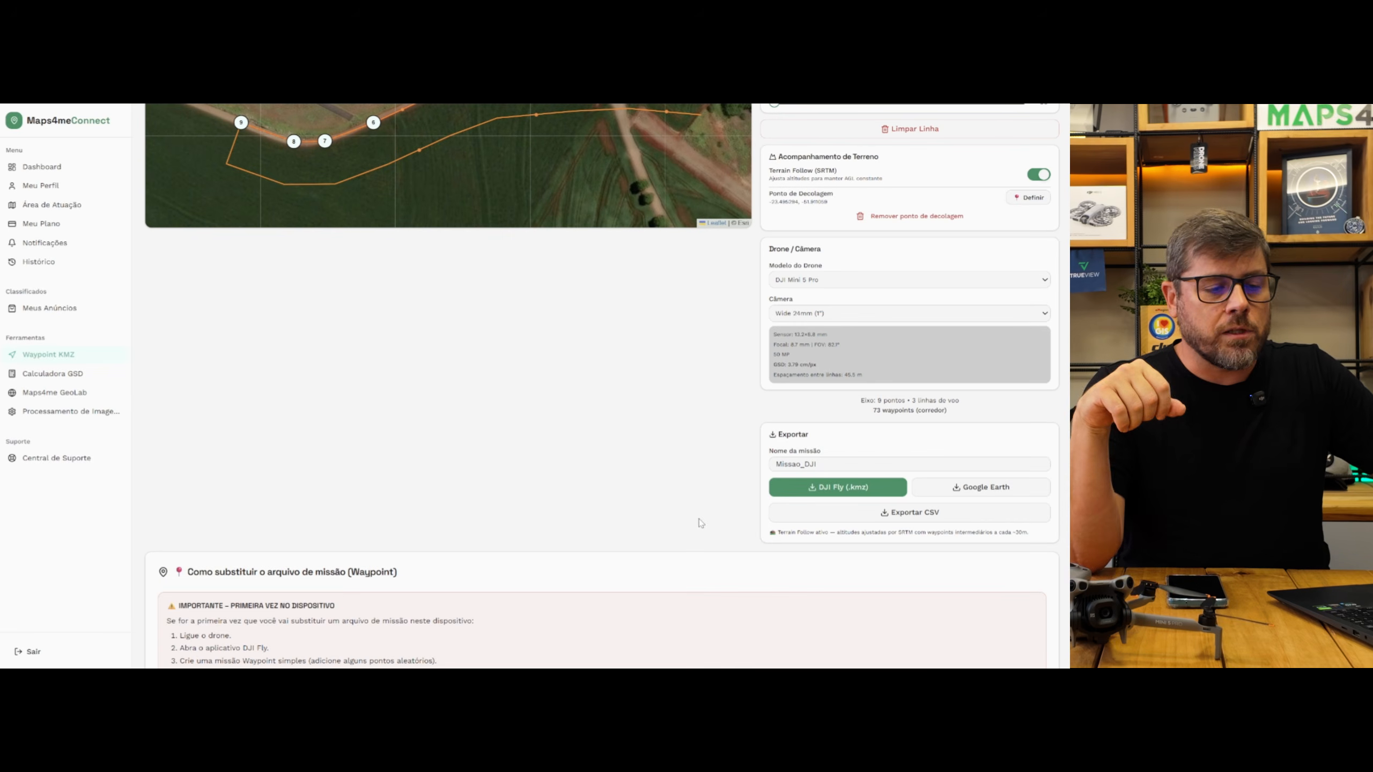
# Step: Export the mission for Google Earth, view its waypoints there, and start the DJI Fly (.kmz) export in the waypoint generator
pyautogui.click(952, 493)
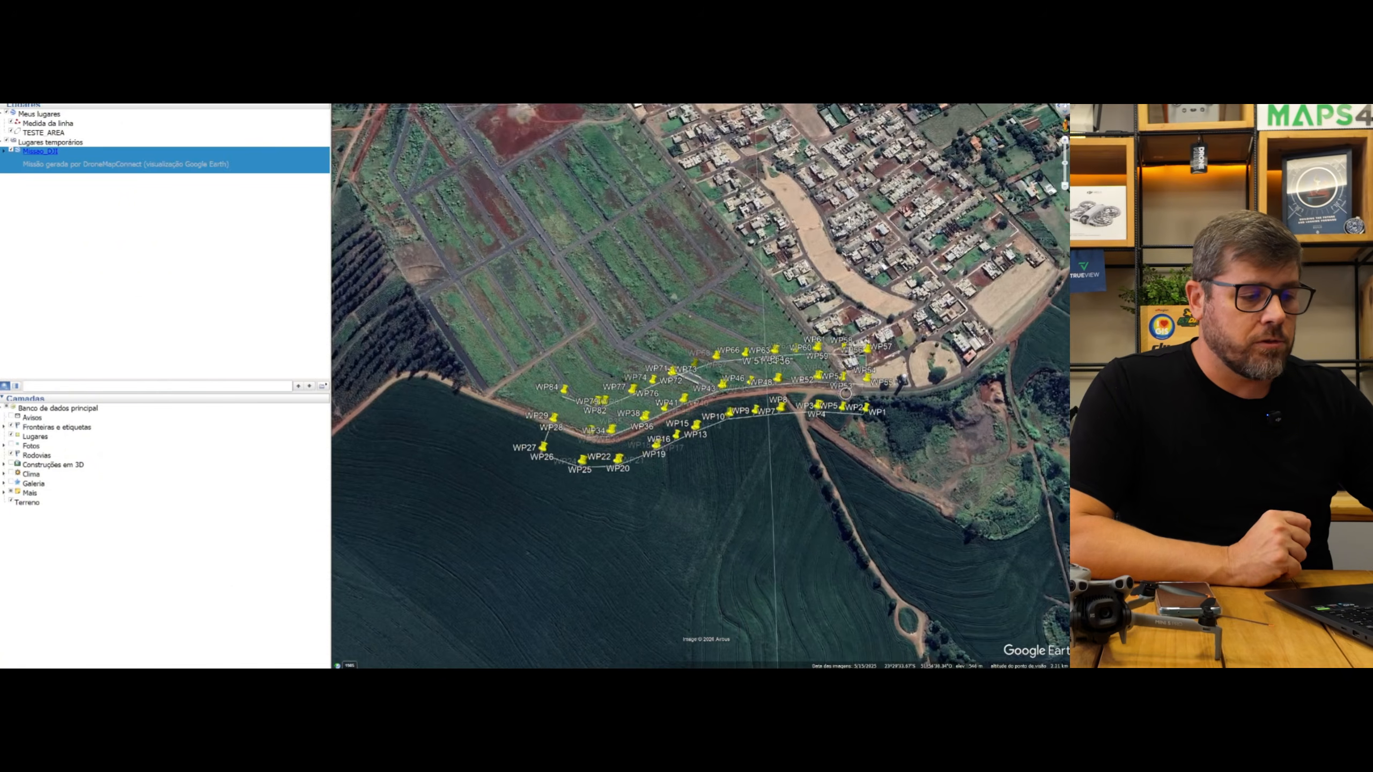
pyautogui.hotkey('ctrl', 'l')
pyautogui.scroll(3, 844, 347)
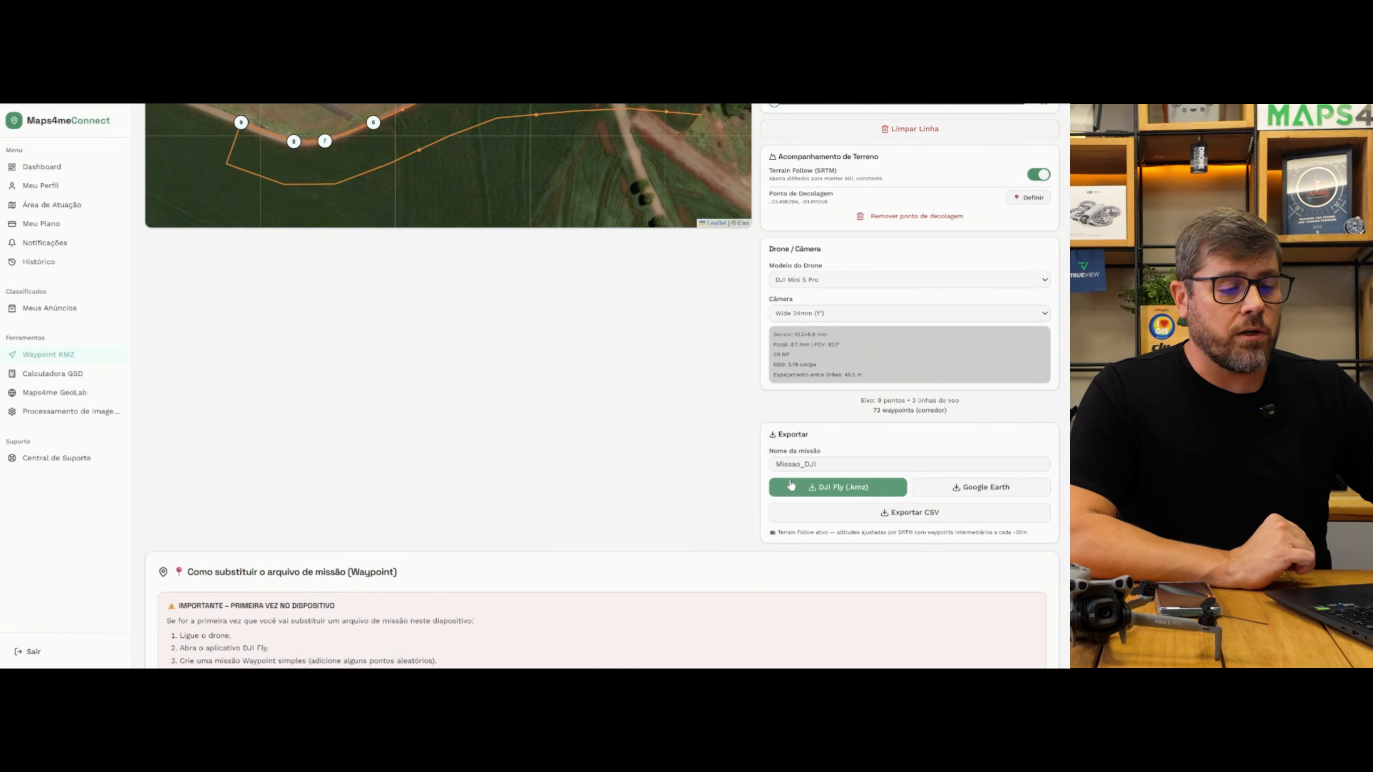
pyautogui.click(801, 488)
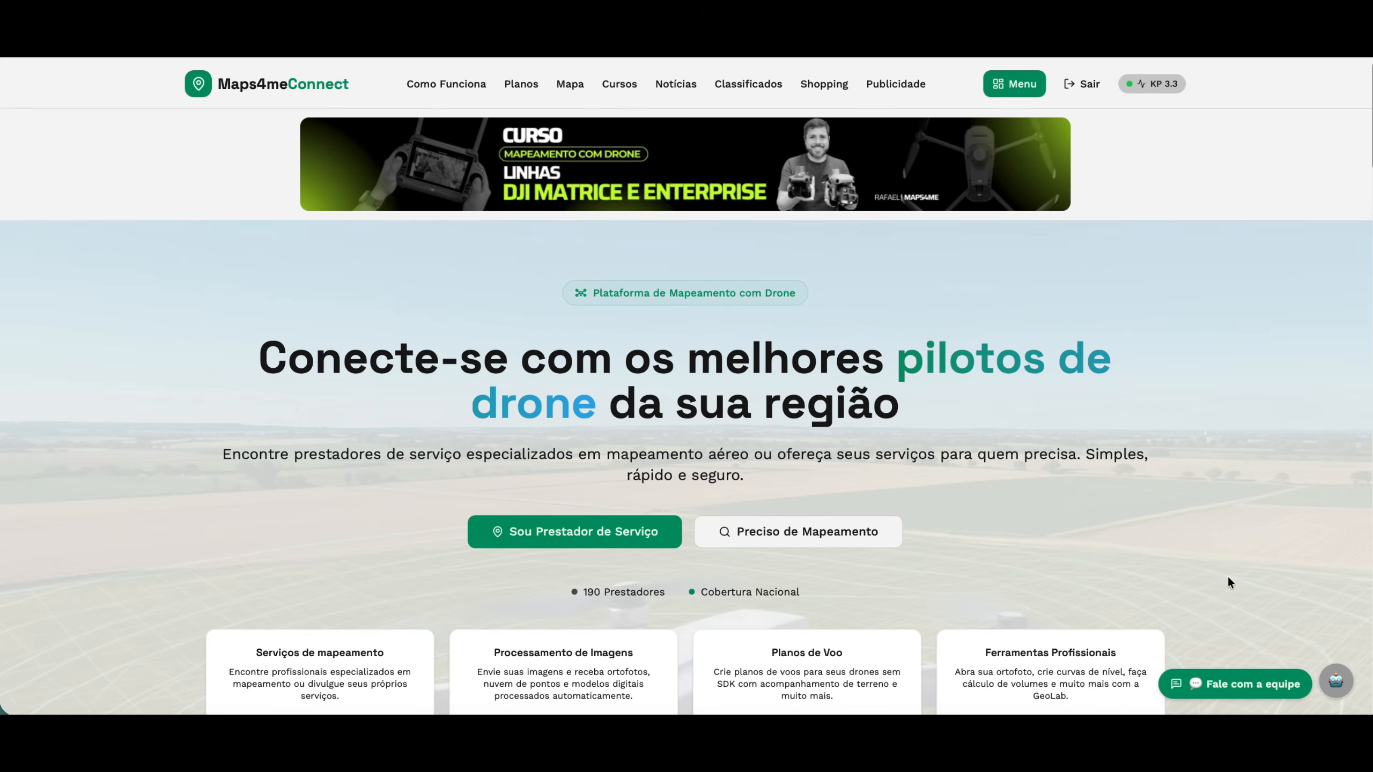
# Step: Open the Certificações page from the Maps4meConnect home page's footer and read about the Ministério da Defesa registration
pyautogui.scroll(-20, 1272, 545)
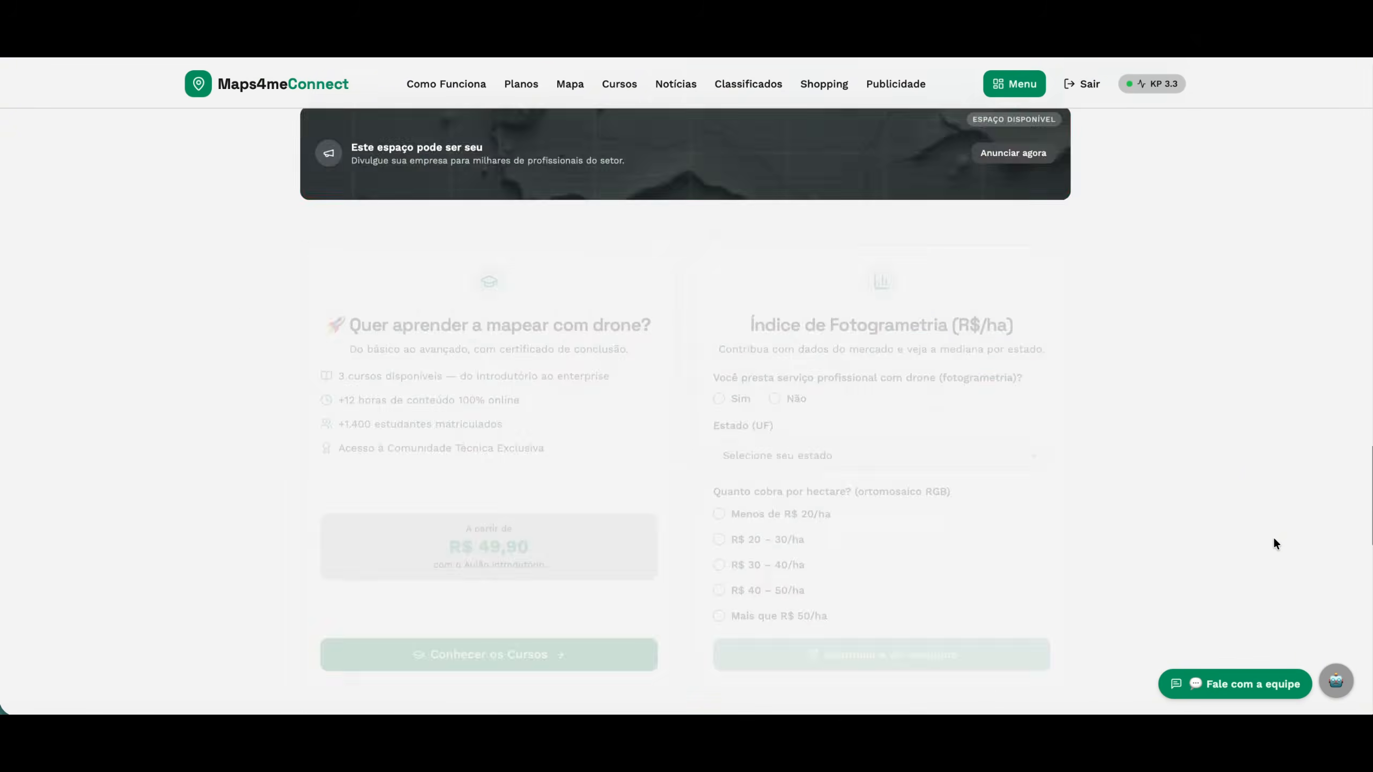
pyautogui.scroll(-3, 1276, 543)
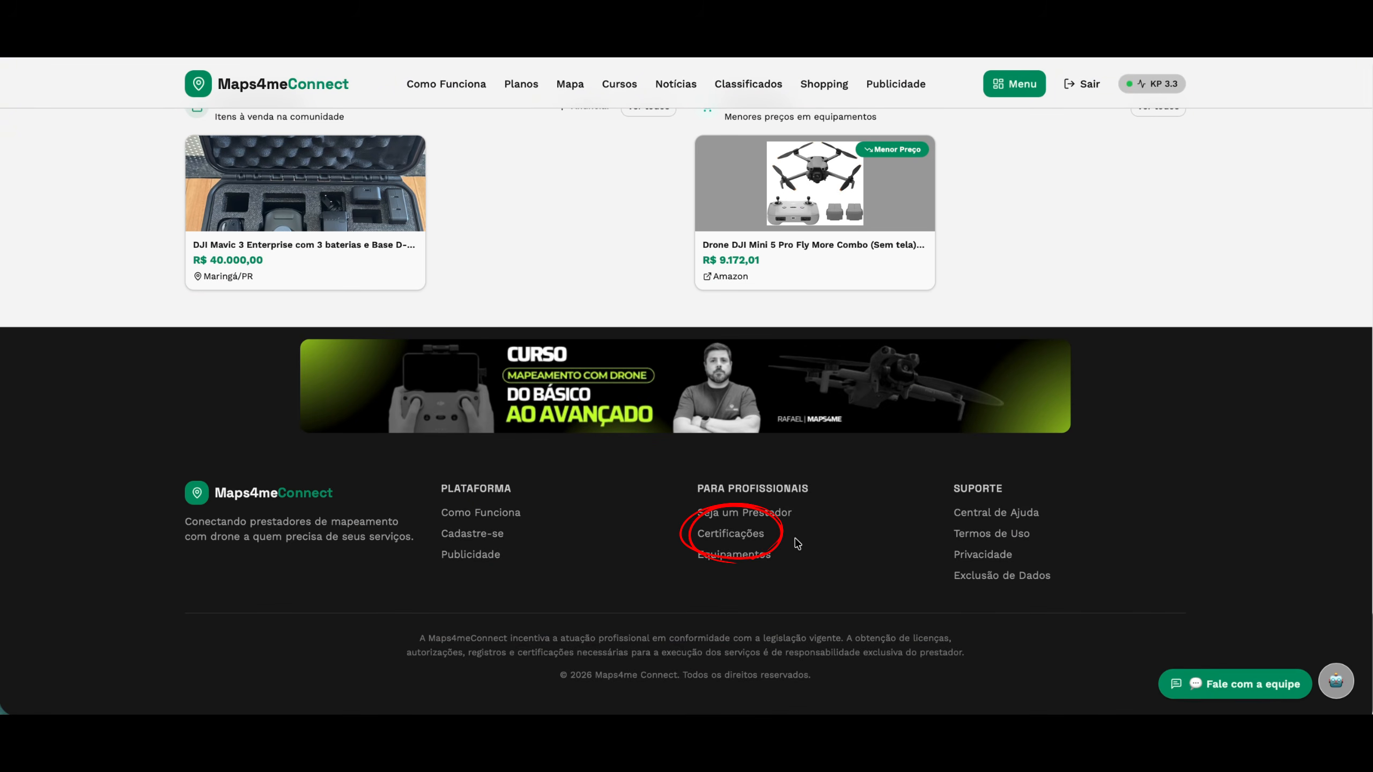
pyautogui.click(720, 533)
pyautogui.scroll(-20, 1096, 476)
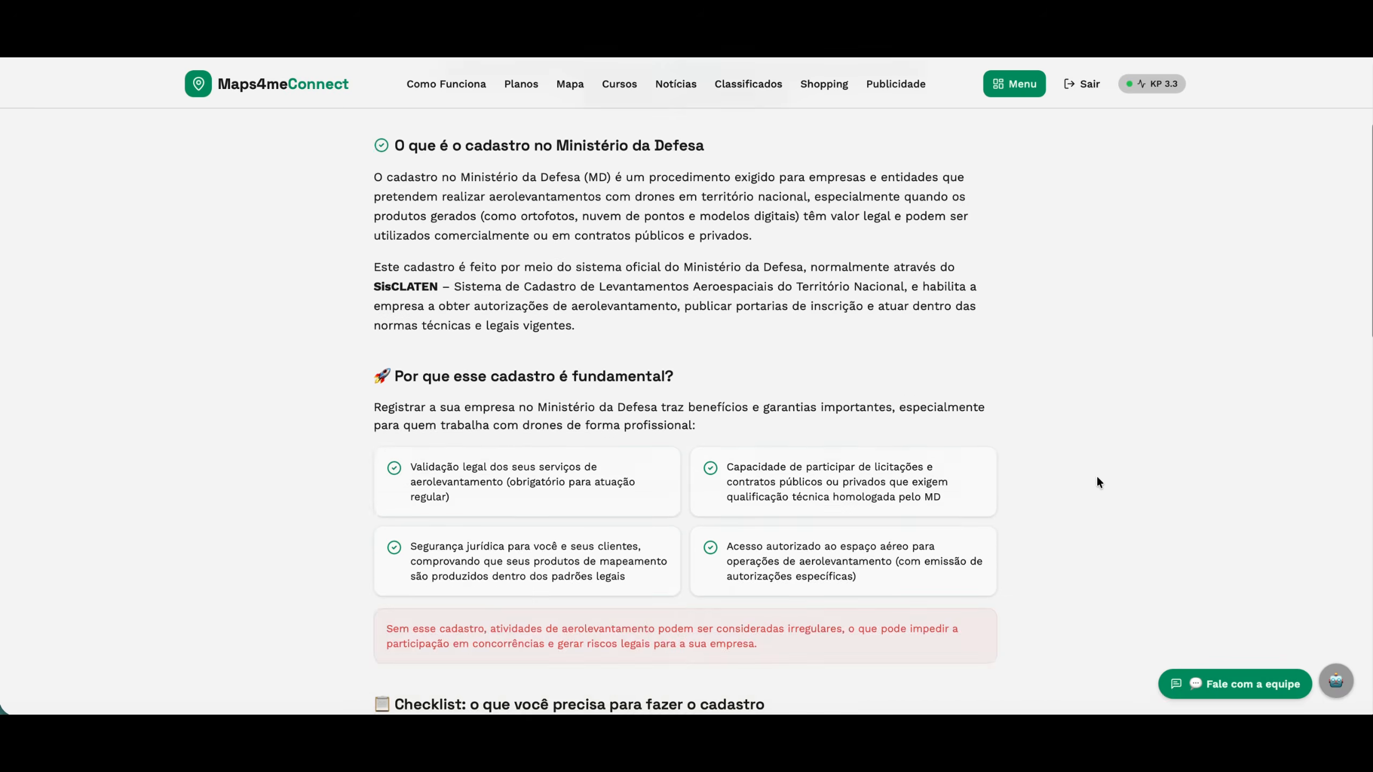
pyautogui.scroll(-5, 1096, 481)
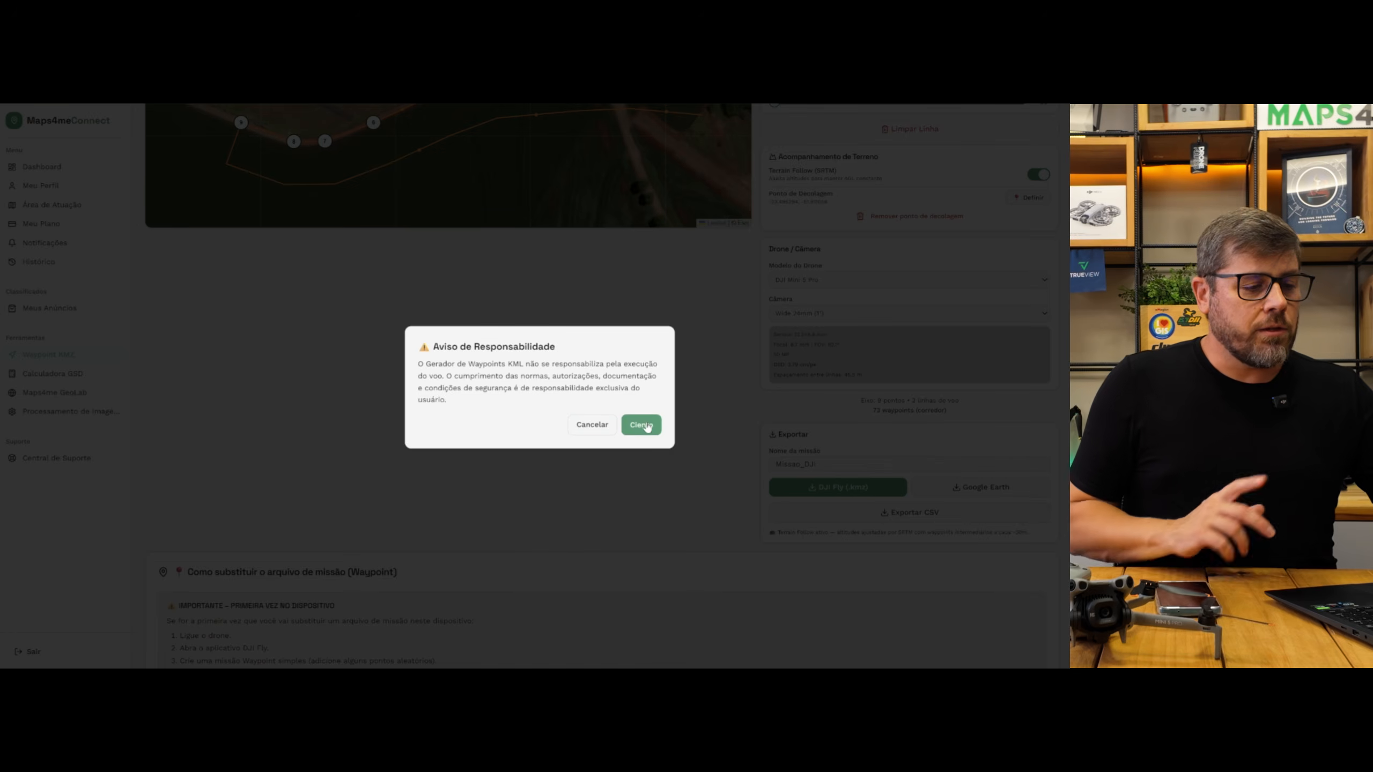
# Step: Accept the responsibility notice to complete the DJI Fly mission export
pyautogui.click(648, 425)
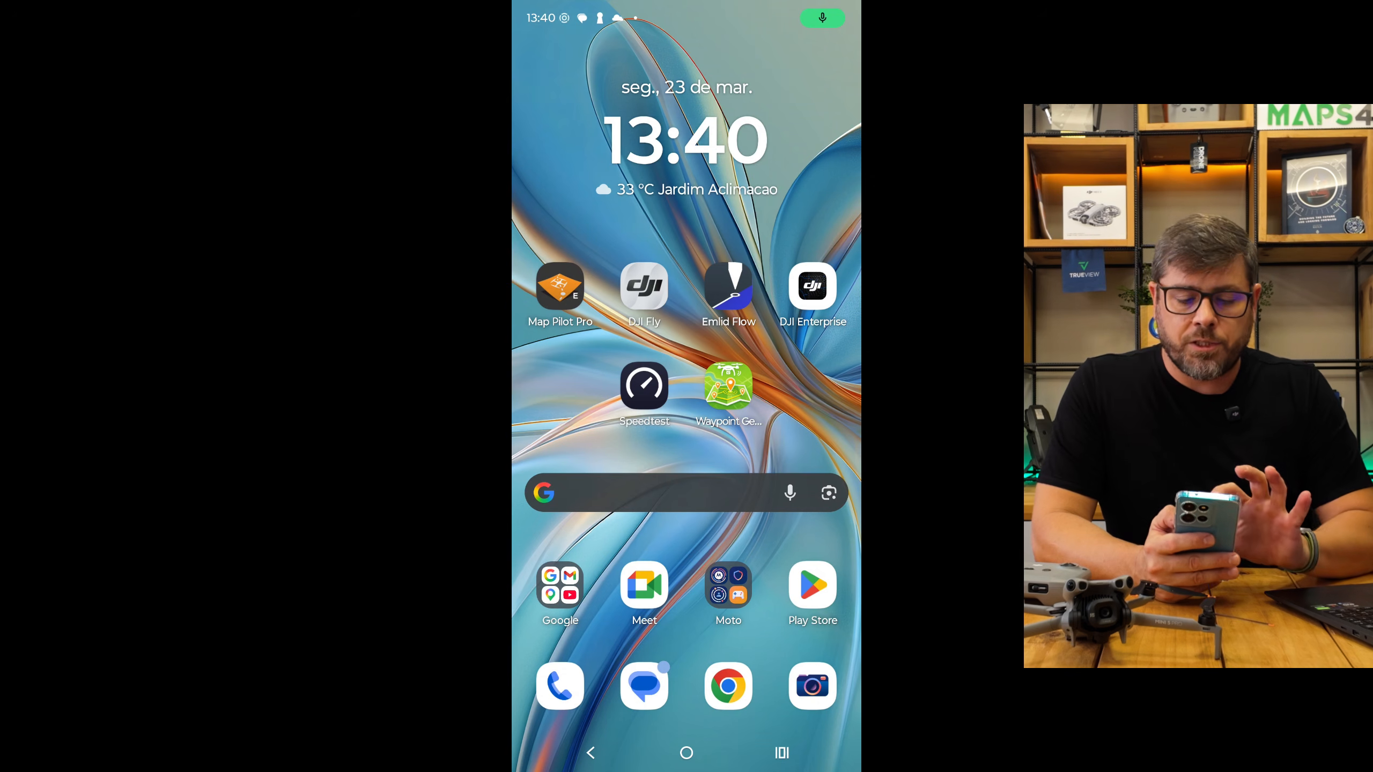
# Step: Switch to DJI Fly on the phone, open waypoint flight planning for the DJI Mini 5 Pro, and check the saved flight history
pyautogui.click(644, 285)
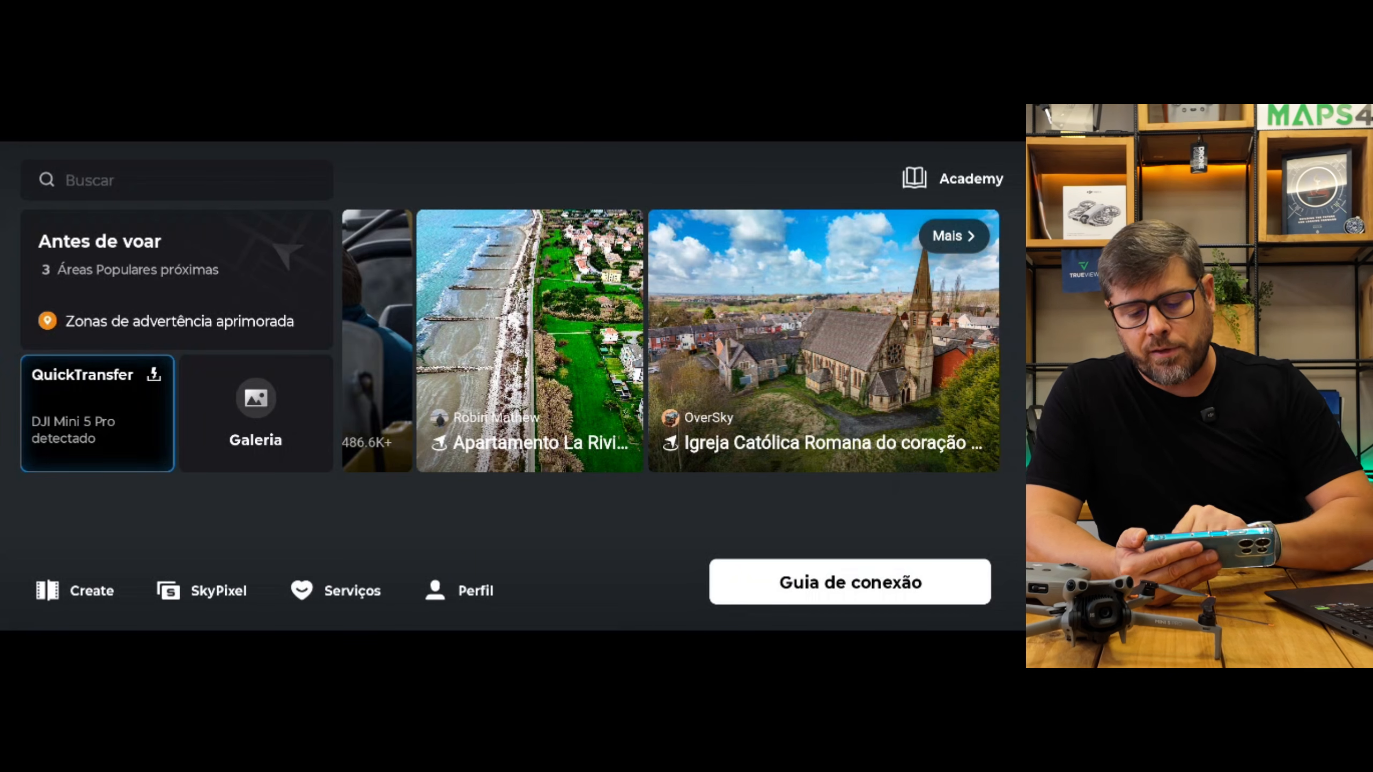
pyautogui.click(849, 582)
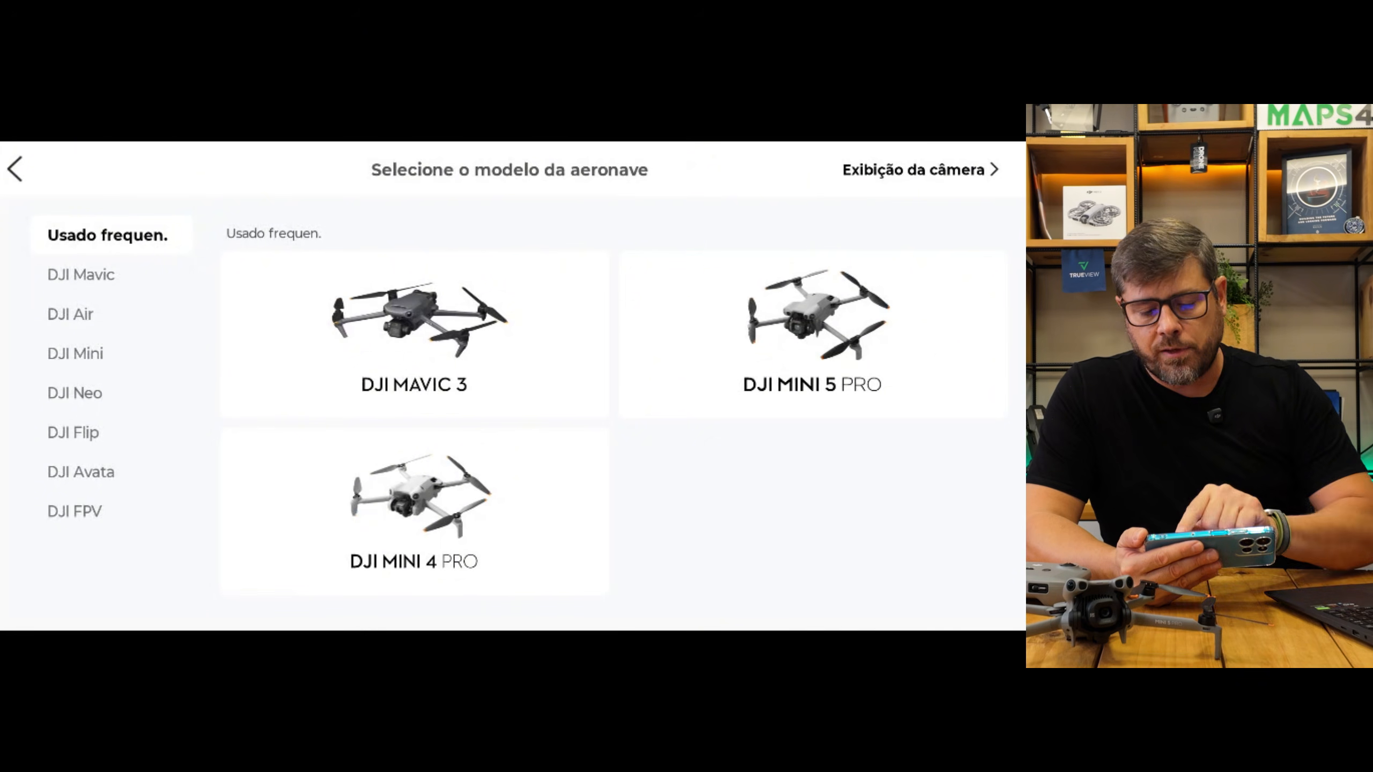
pyautogui.click(790, 337)
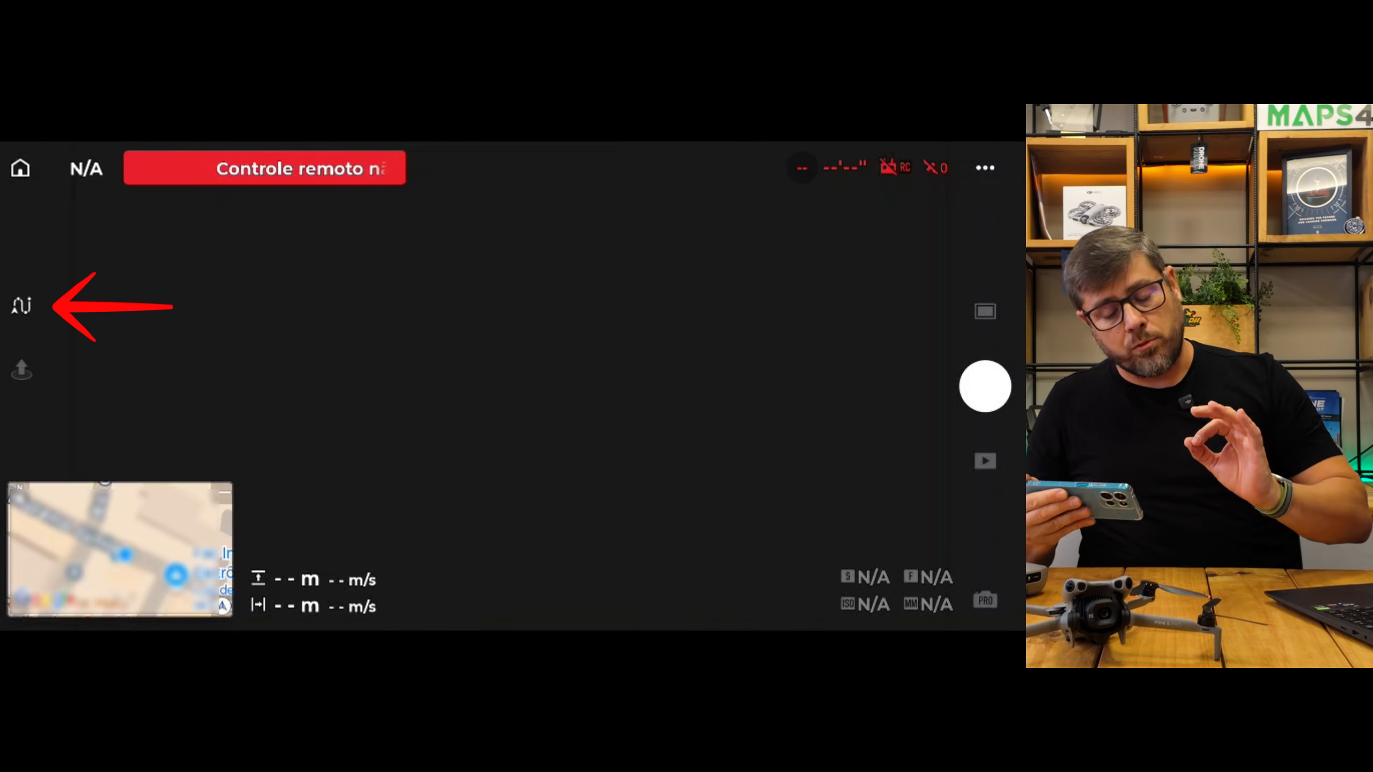
pyautogui.click(21, 306)
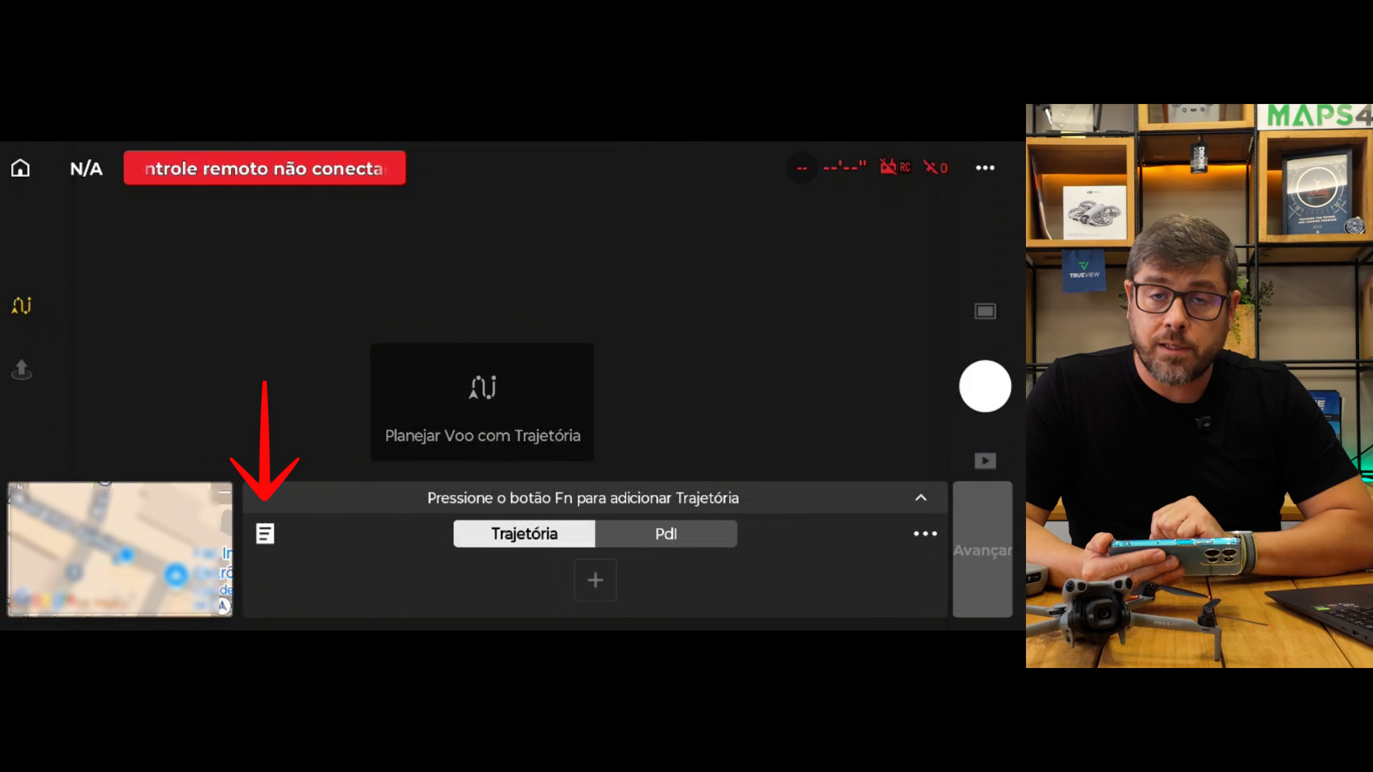
pyautogui.click(261, 536)
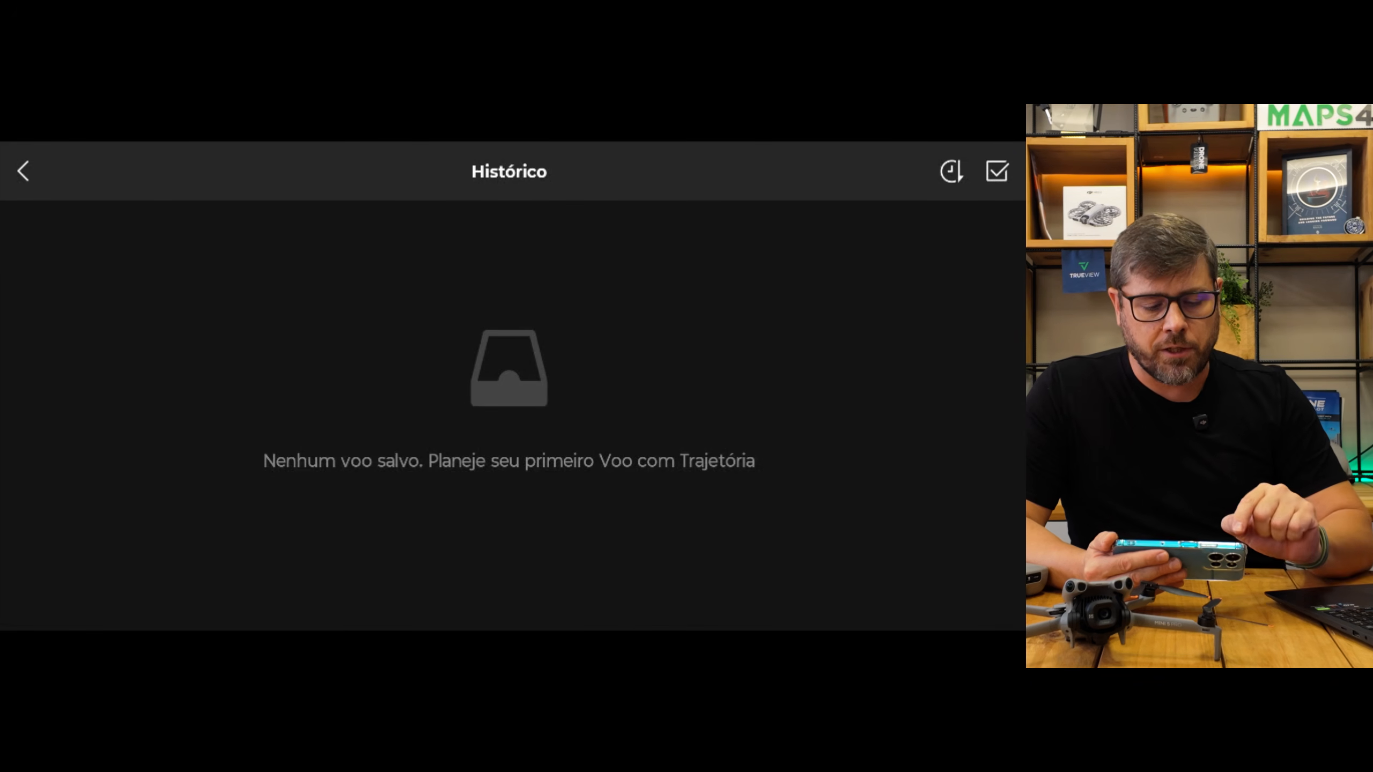
pyautogui.click(22, 172)
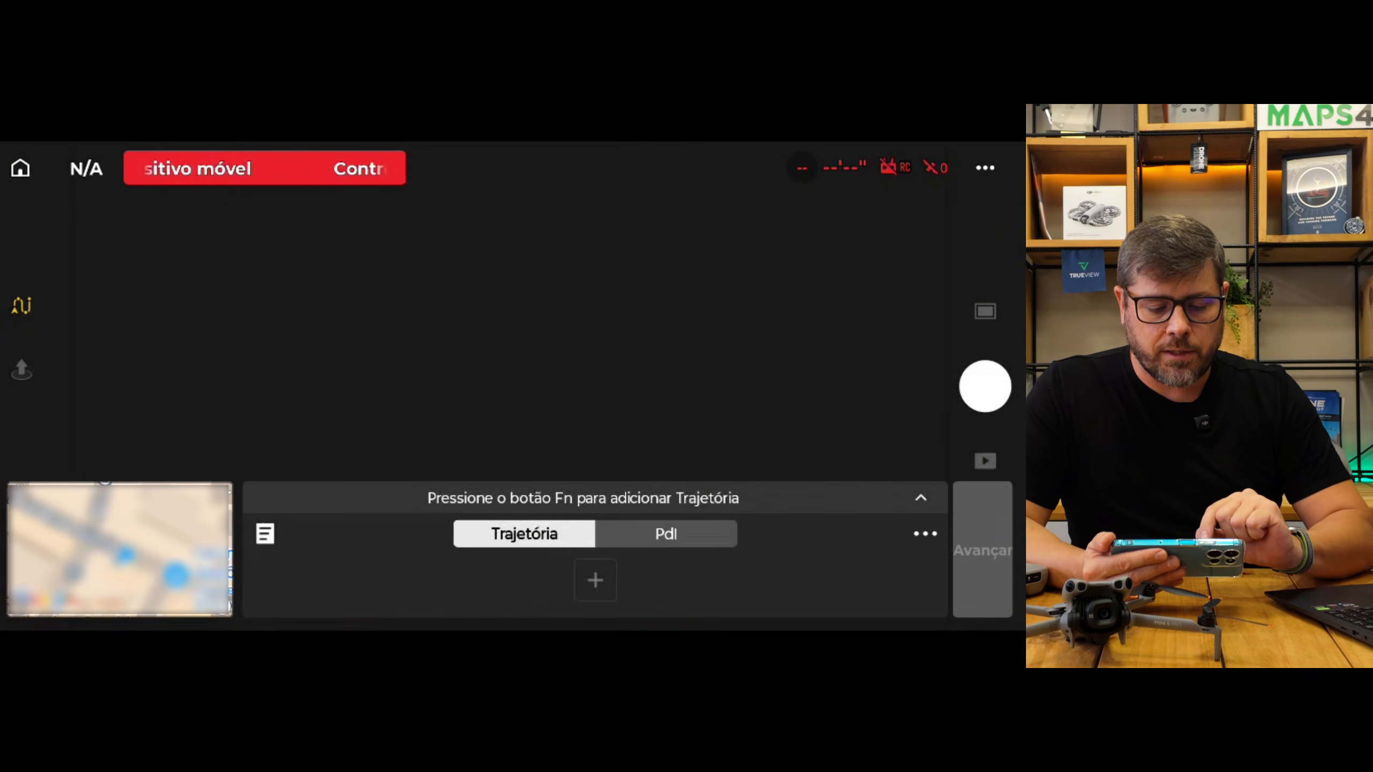
# Step: Enlarge the map and place two arbitrary waypoints for a simple placeholder flight
pyautogui.click(119, 550)
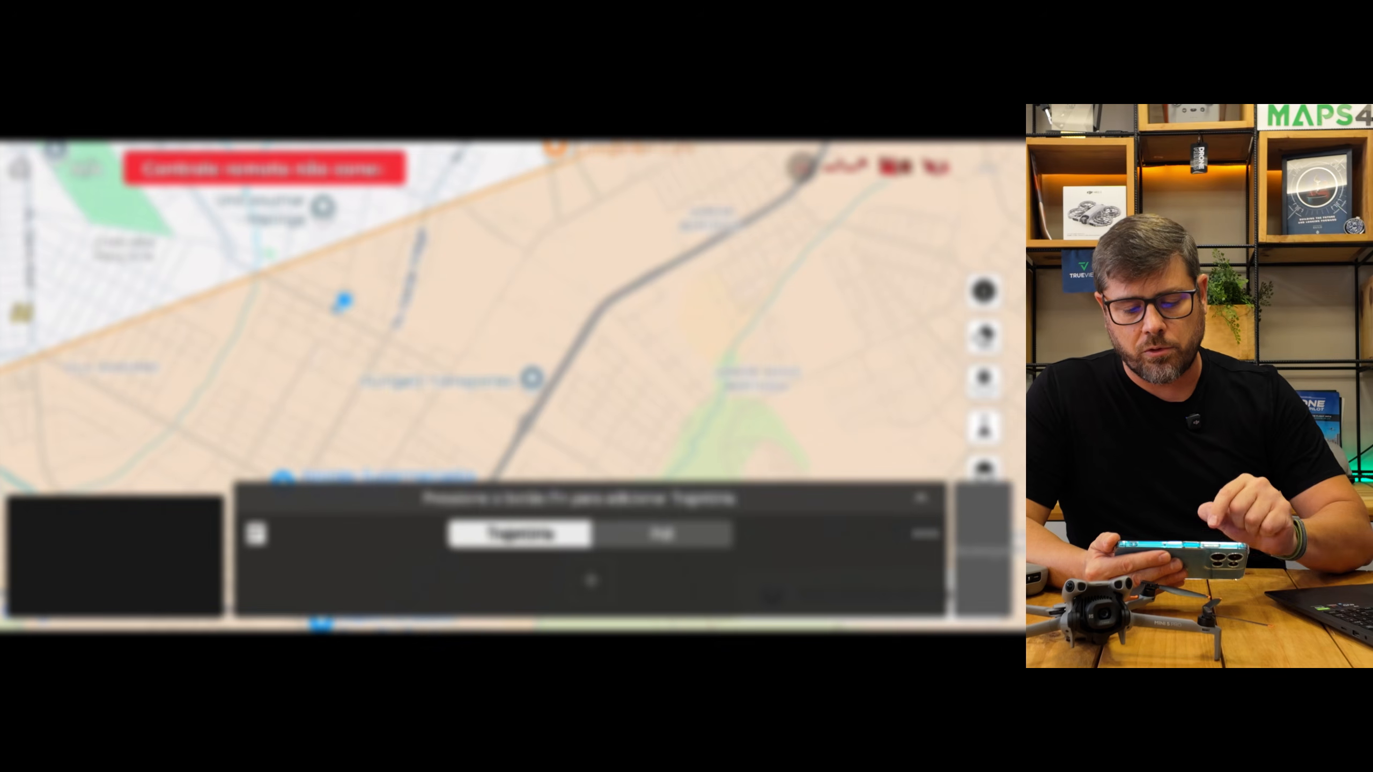
pyautogui.click(532, 239)
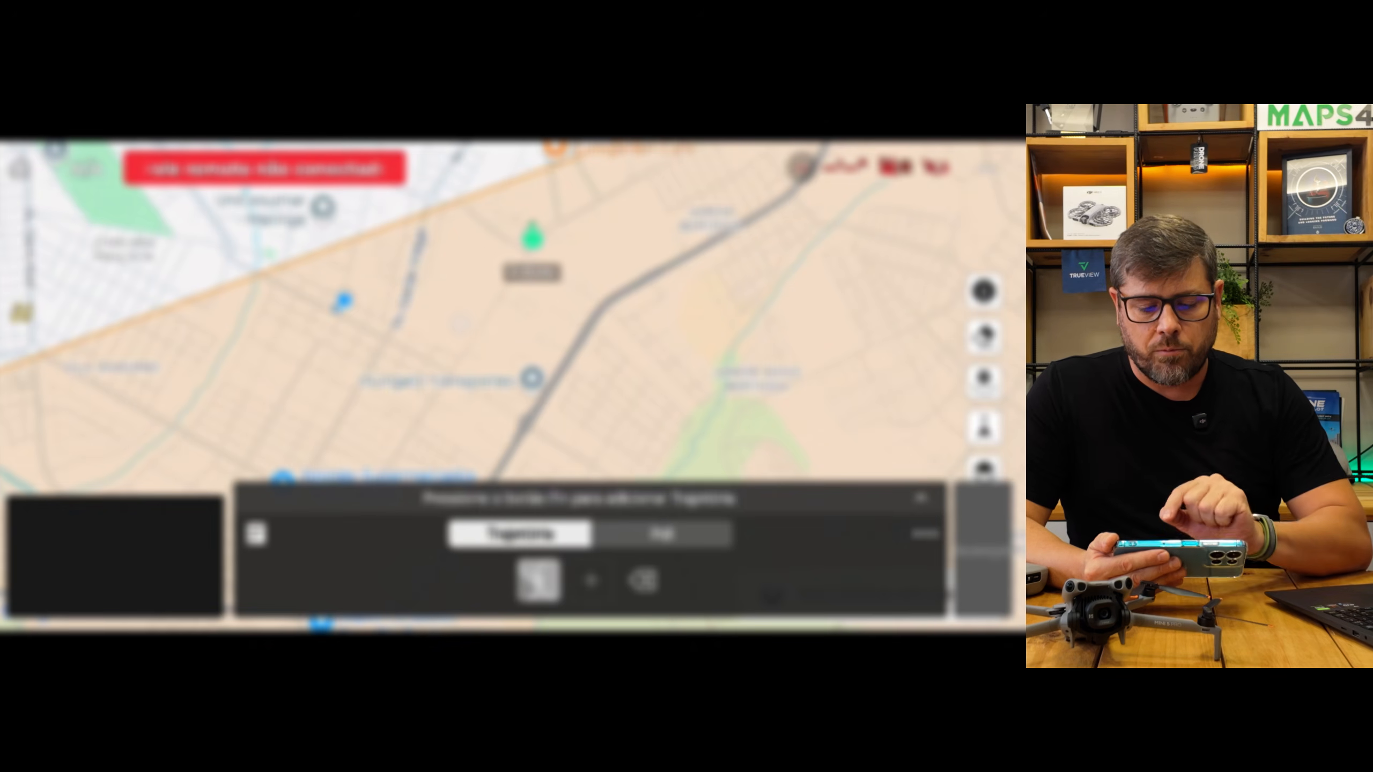
pyautogui.click(459, 313)
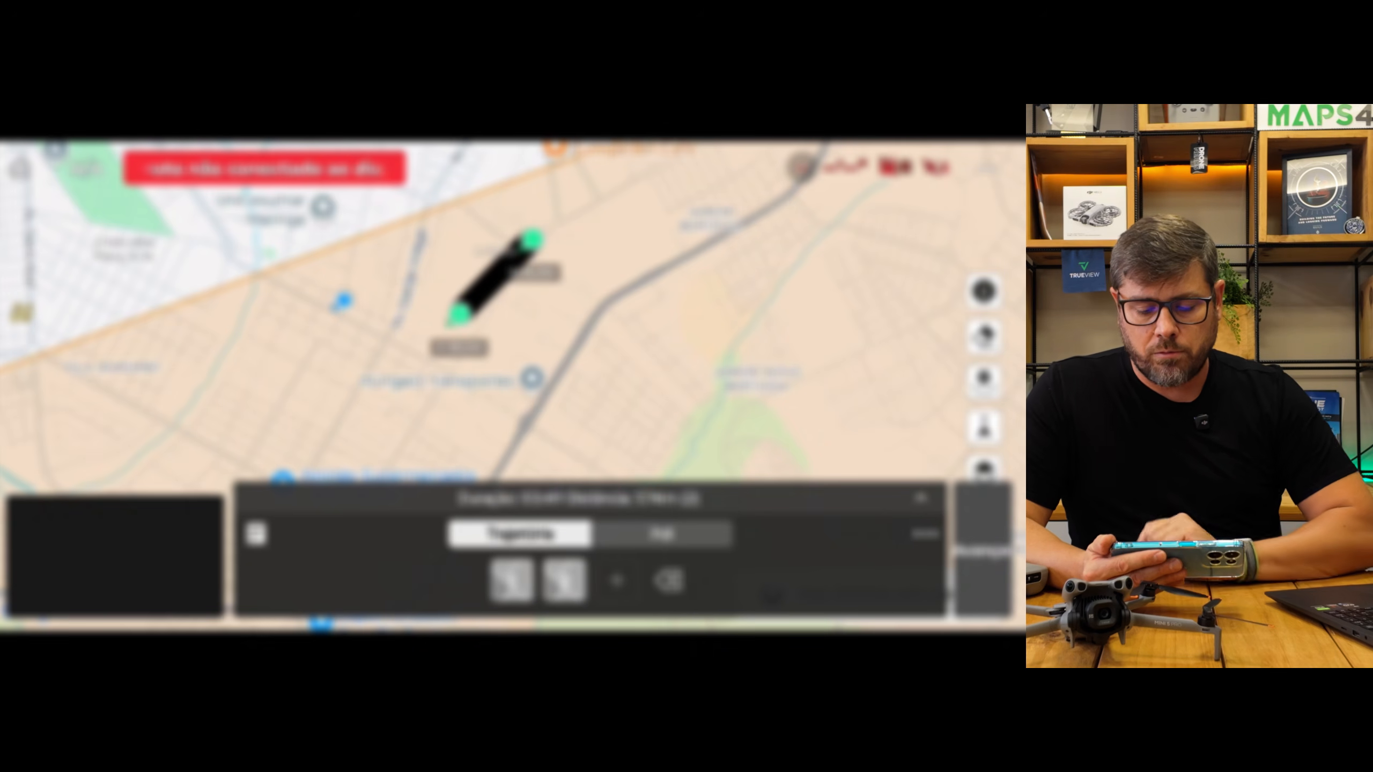
# Step: Save the two-point waypoint flight in the history and exit the flight planning with Salvar e fechar
pyautogui.click(257, 534)
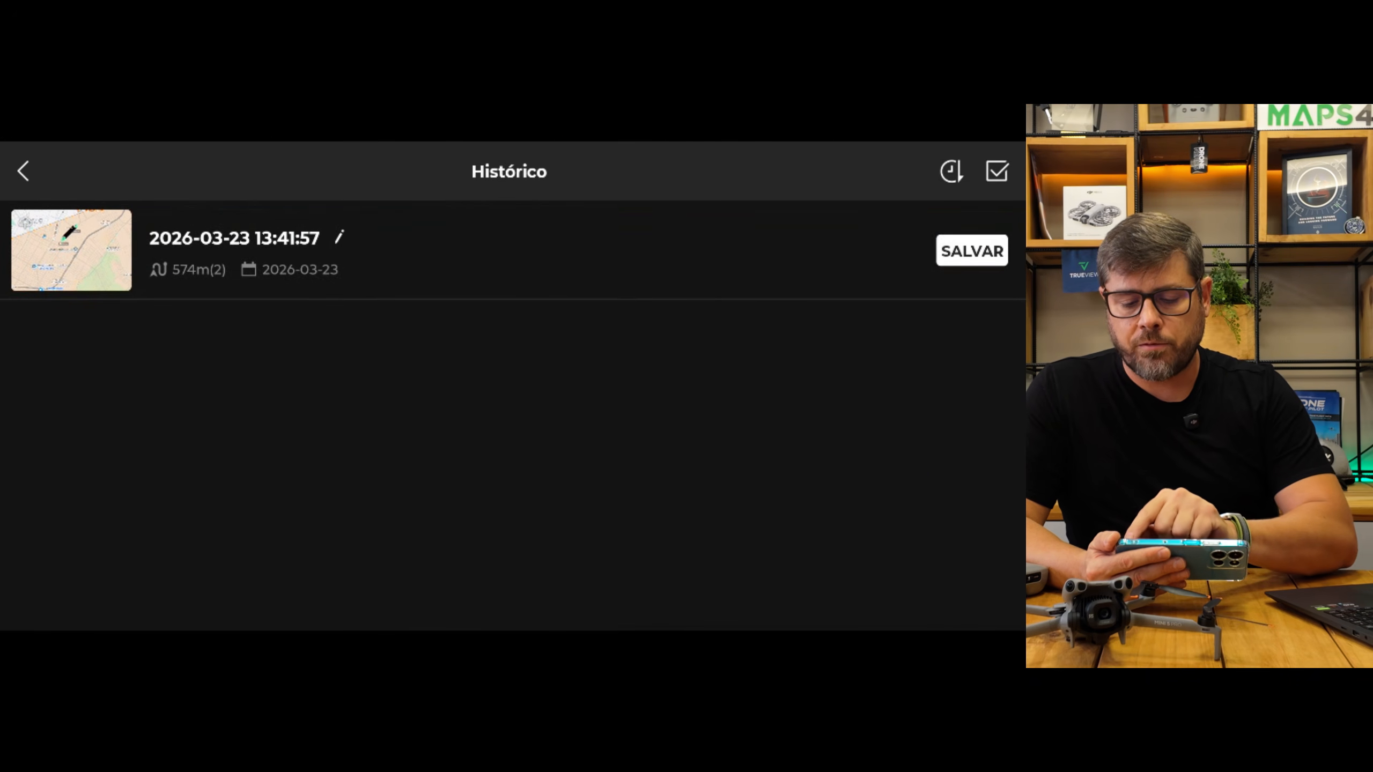
pyautogui.click(972, 250)
pyautogui.click(476, 347)
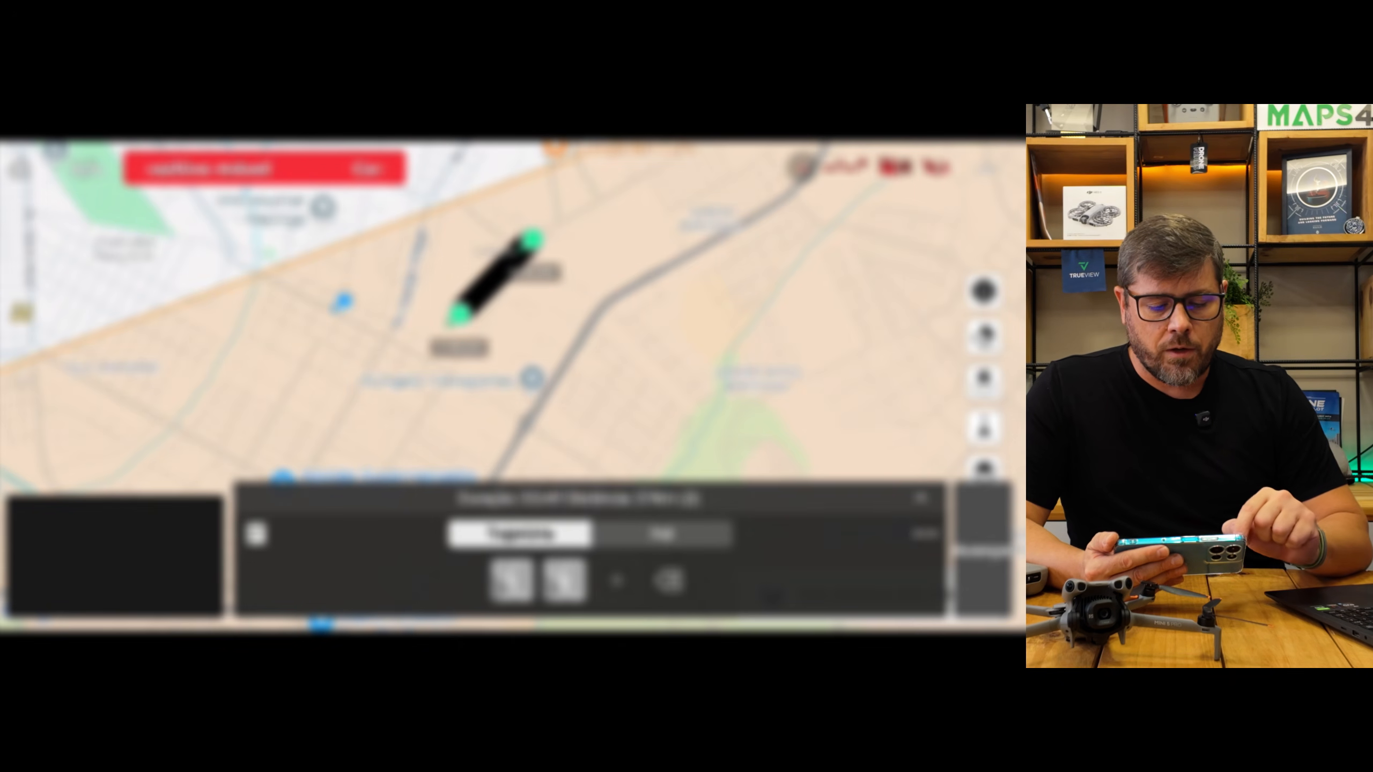
pyautogui.press('Escape')
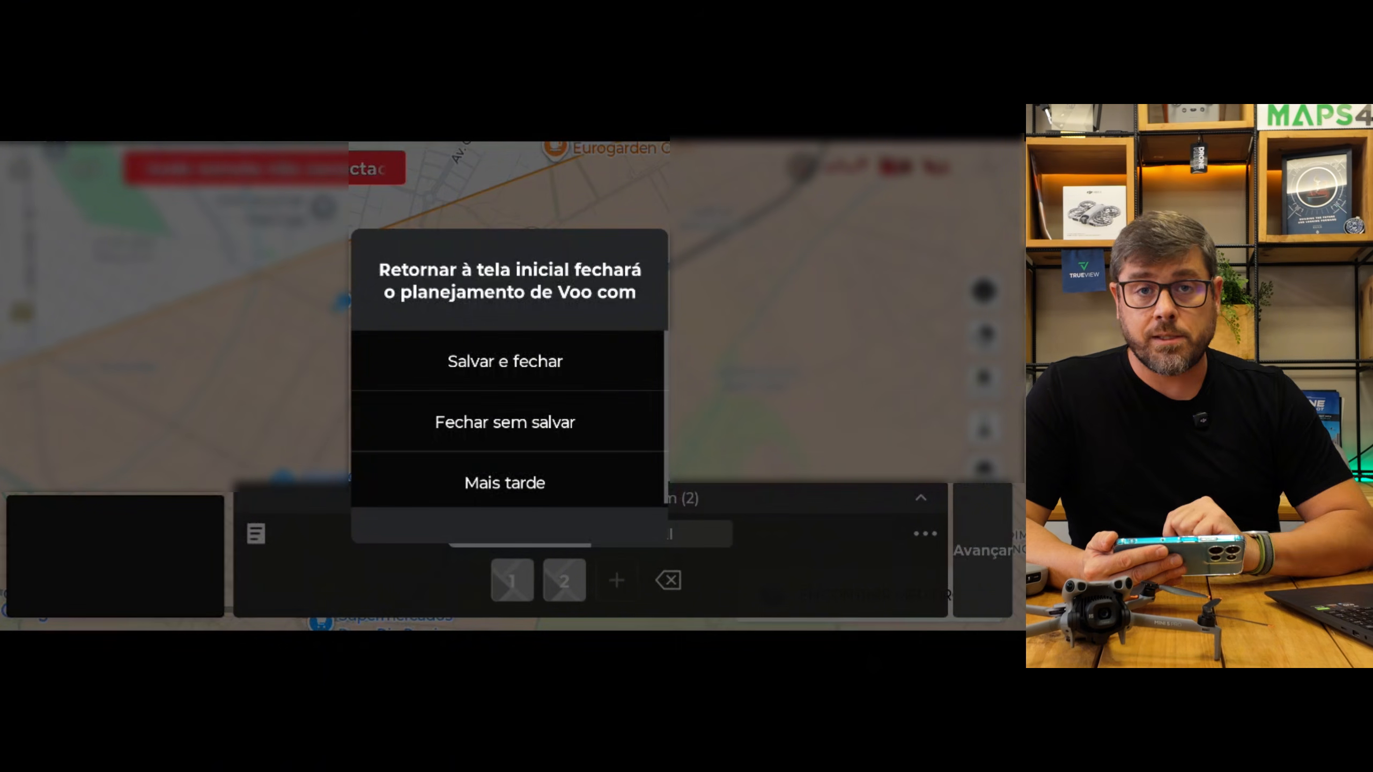
pyautogui.click(504, 361)
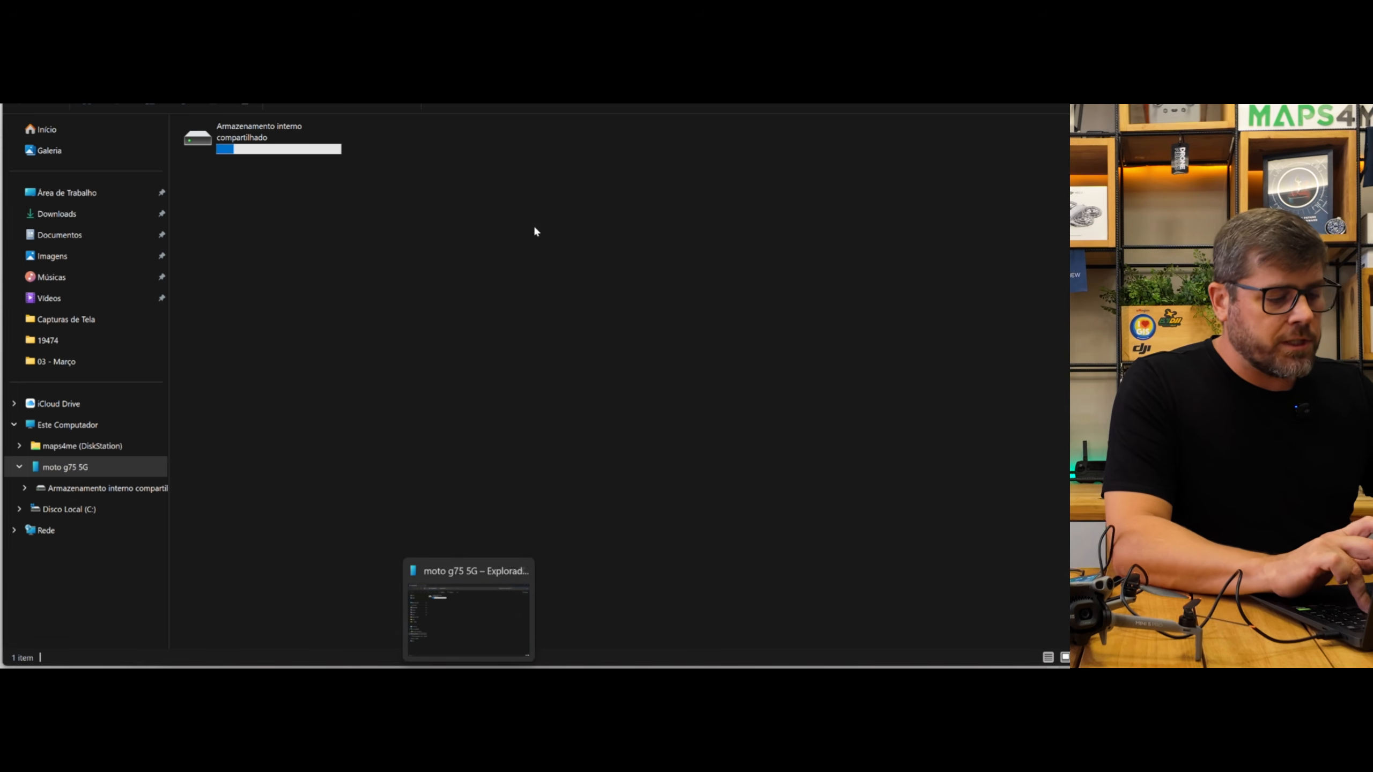
# Step: Switch to the computer and tile a new File Explorer window beside the moto g75 5G window
pyautogui.press('super+e')
pyautogui.press('super+Left')
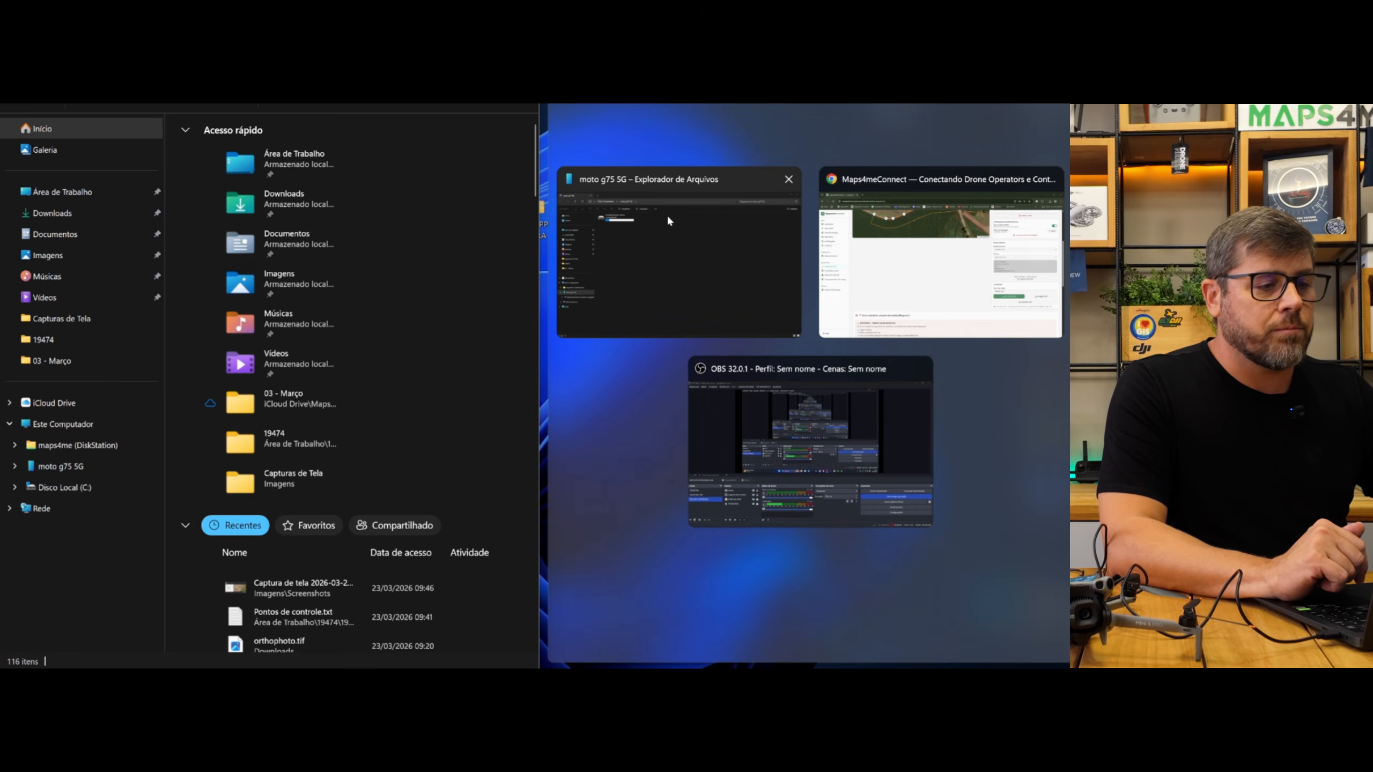
pyautogui.click(668, 221)
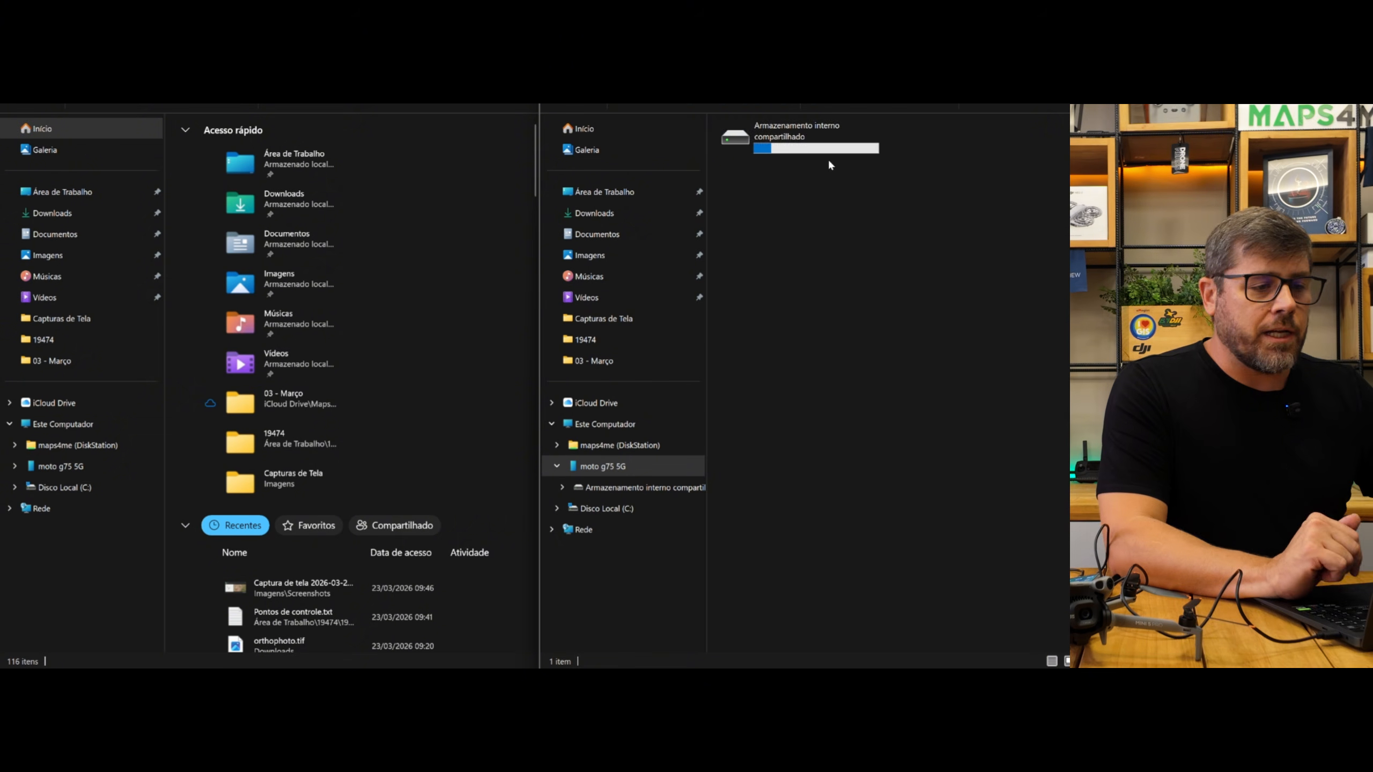
# Step: In the phone's internal storage, open the placeholder mission's folder under the Android app data, in dji.go.v5 > files > waypoint
pyautogui.moveTo(770, 138)
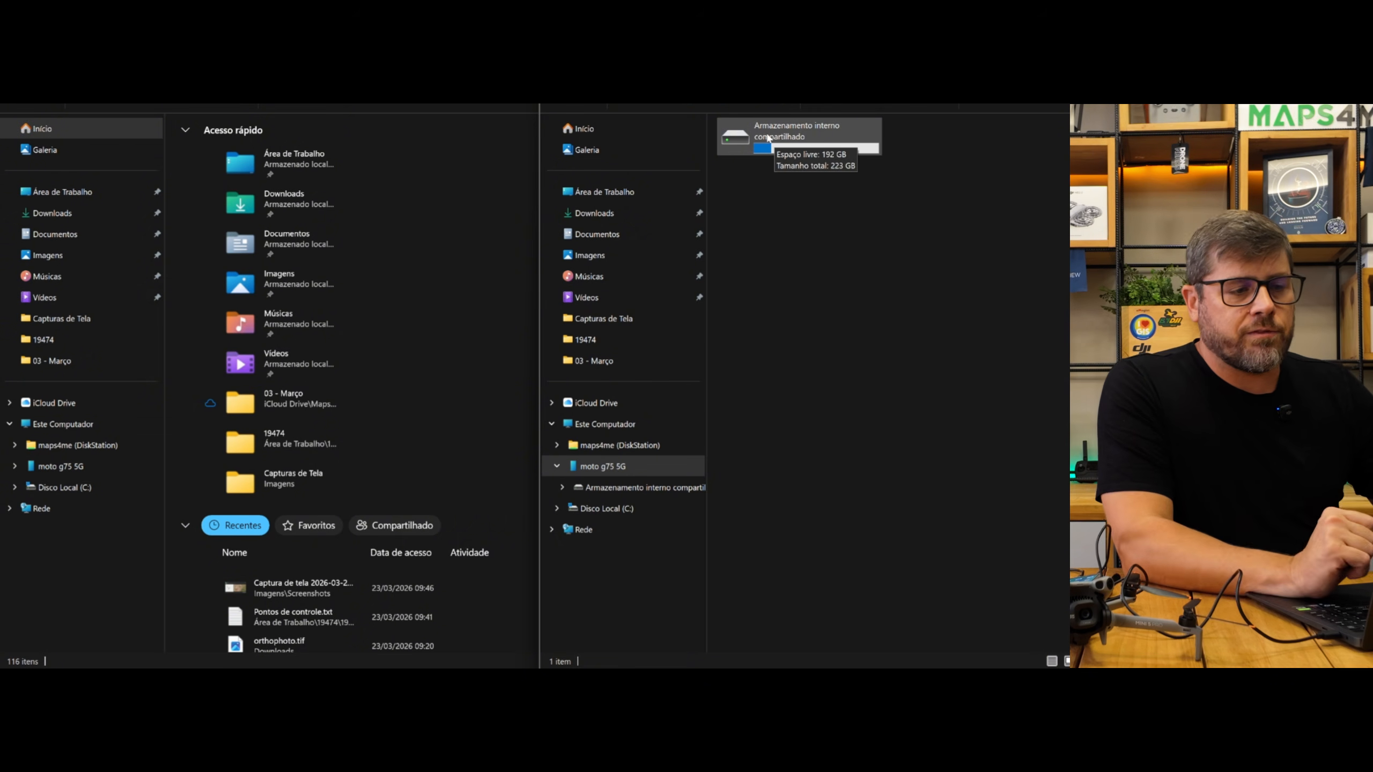
pyautogui.doubleClick(765, 132)
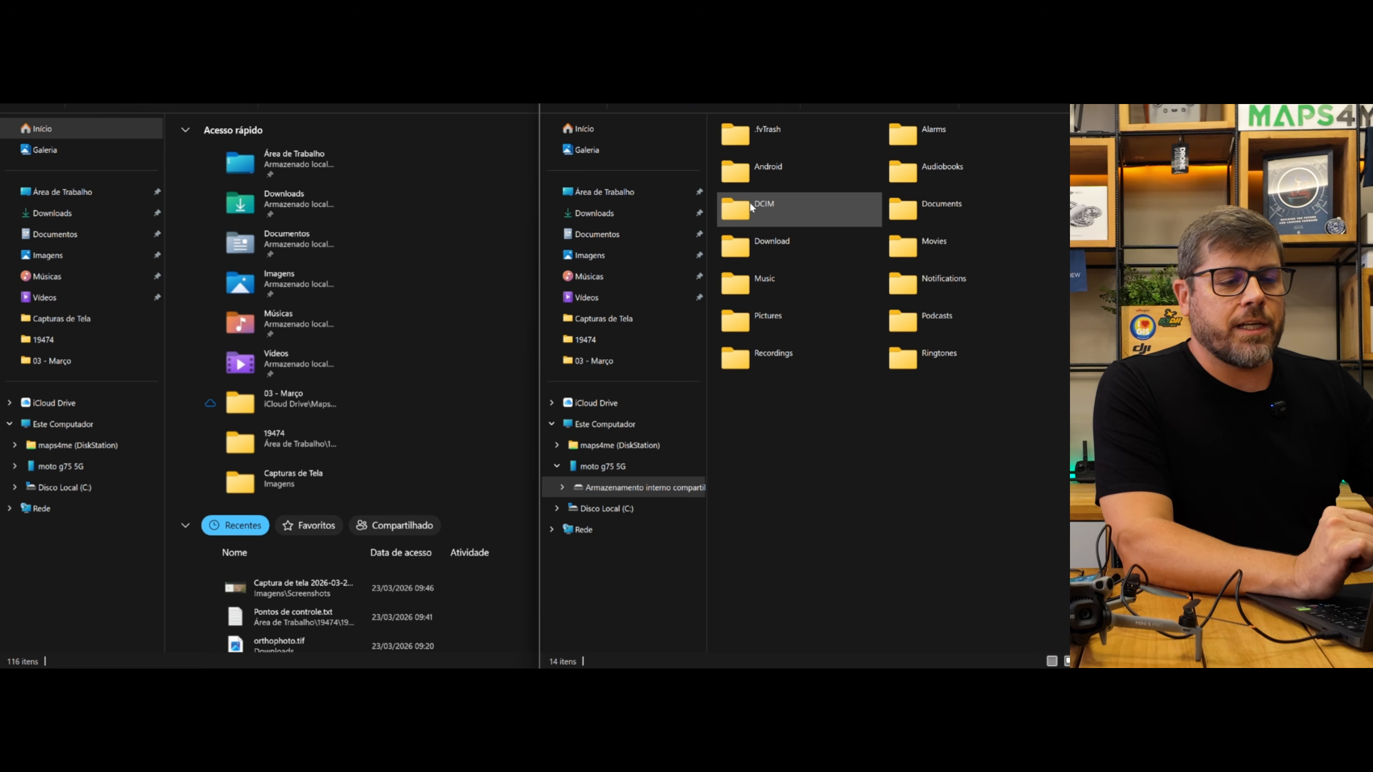
pyautogui.doubleClick(751, 169)
pyautogui.doubleClick(761, 133)
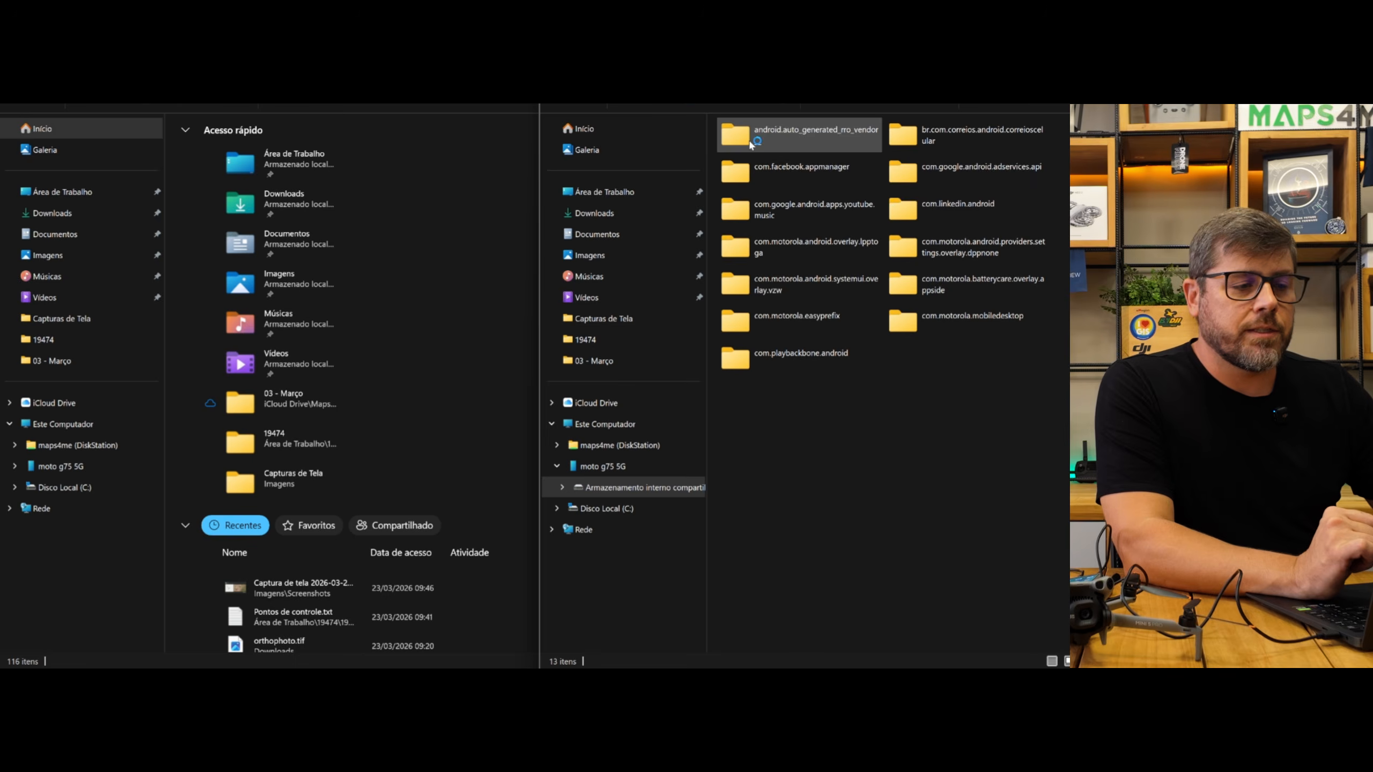
pyautogui.scroll(-3, 783, 311)
pyautogui.scroll(-5, 783, 311)
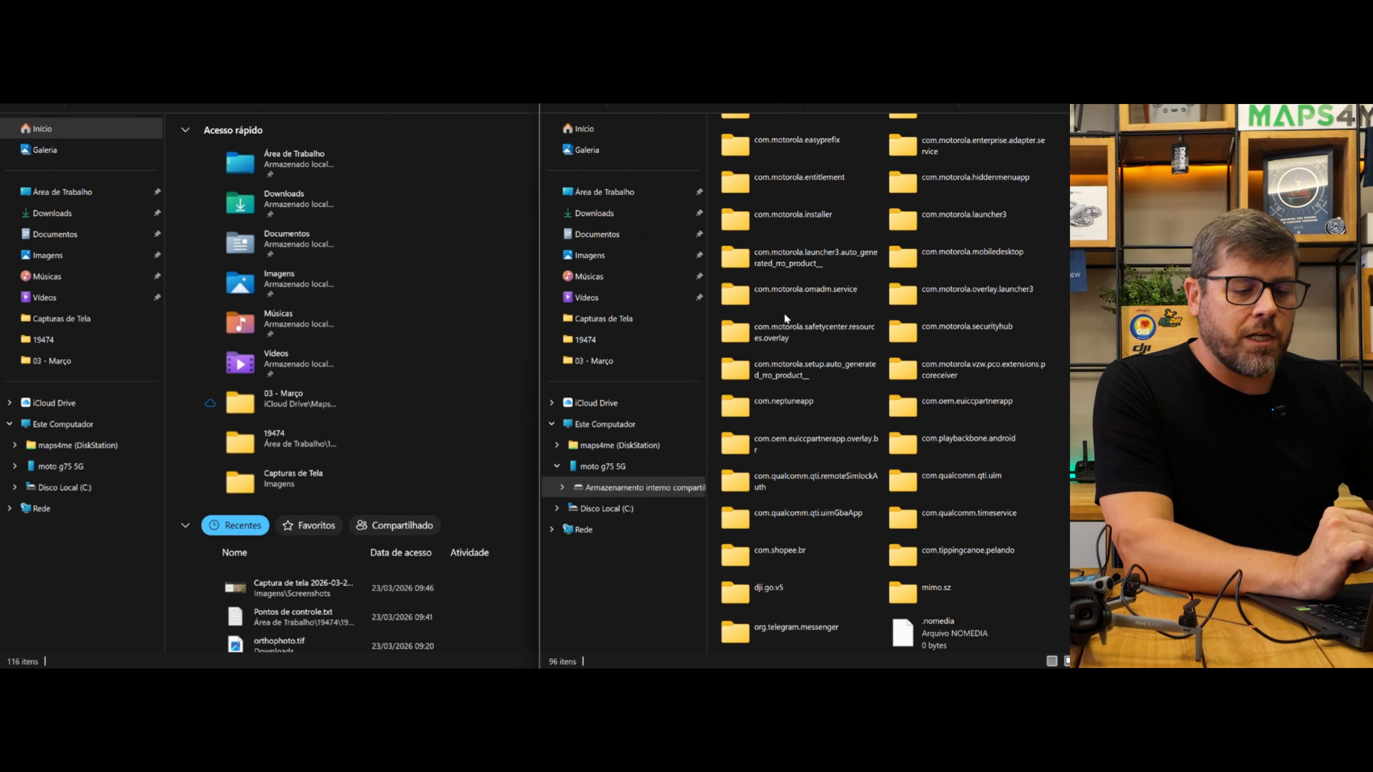
pyautogui.doubleClick(778, 578)
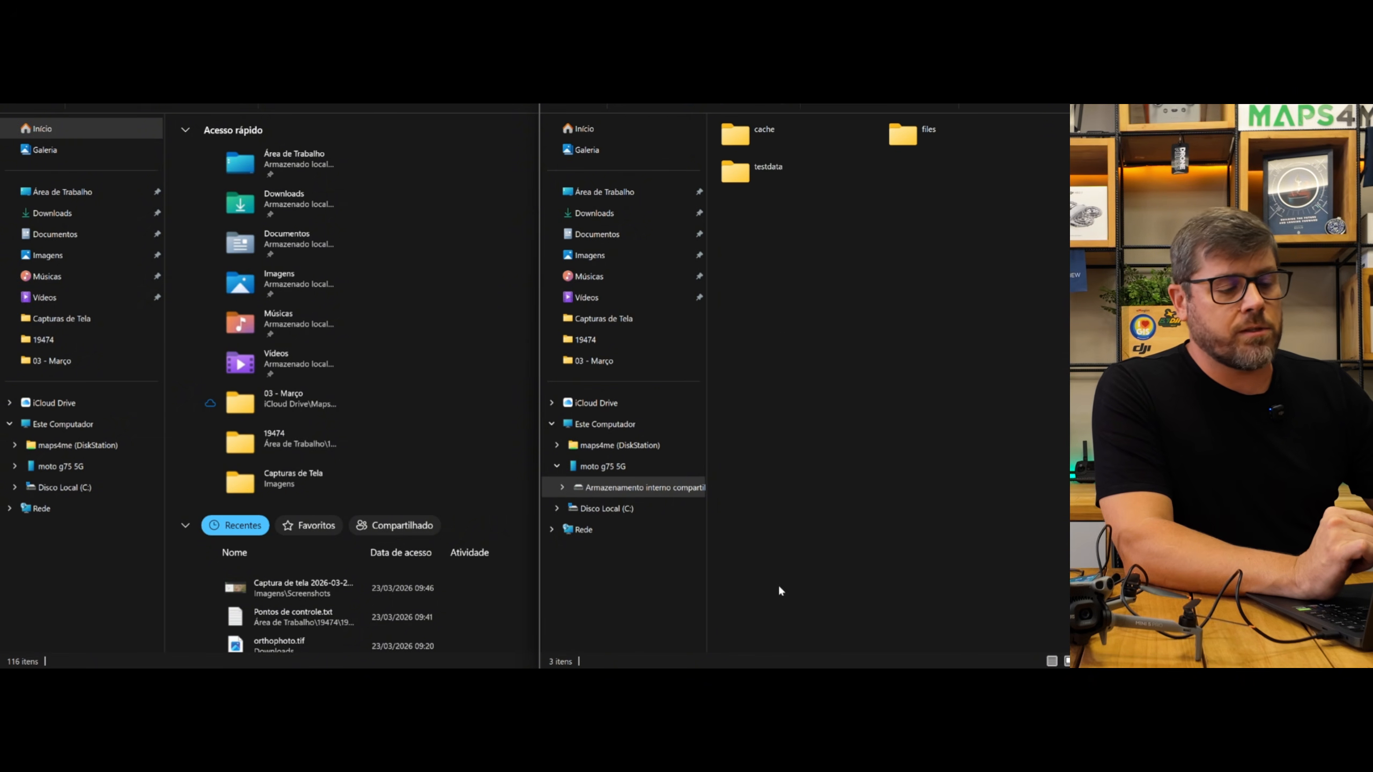
pyautogui.doubleClick(891, 142)
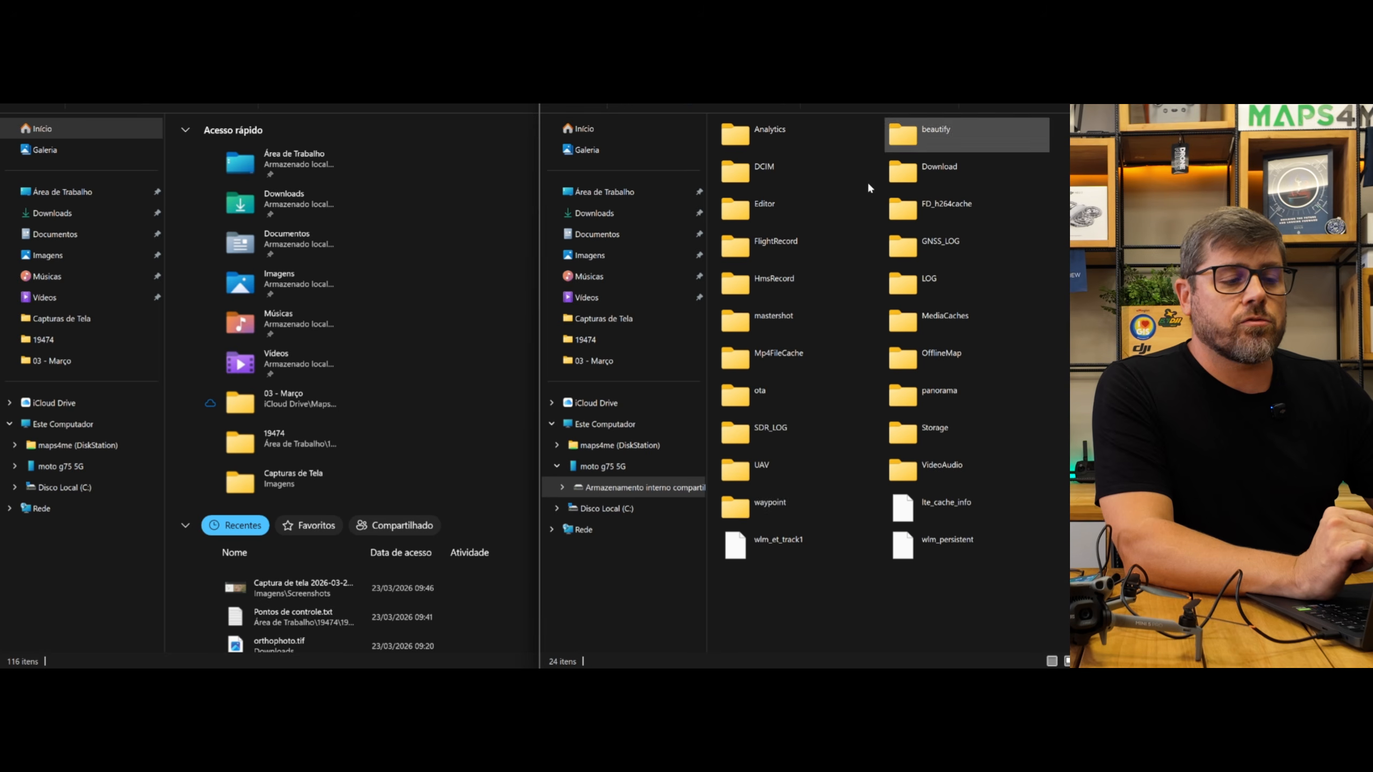
pyautogui.doubleClick(754, 508)
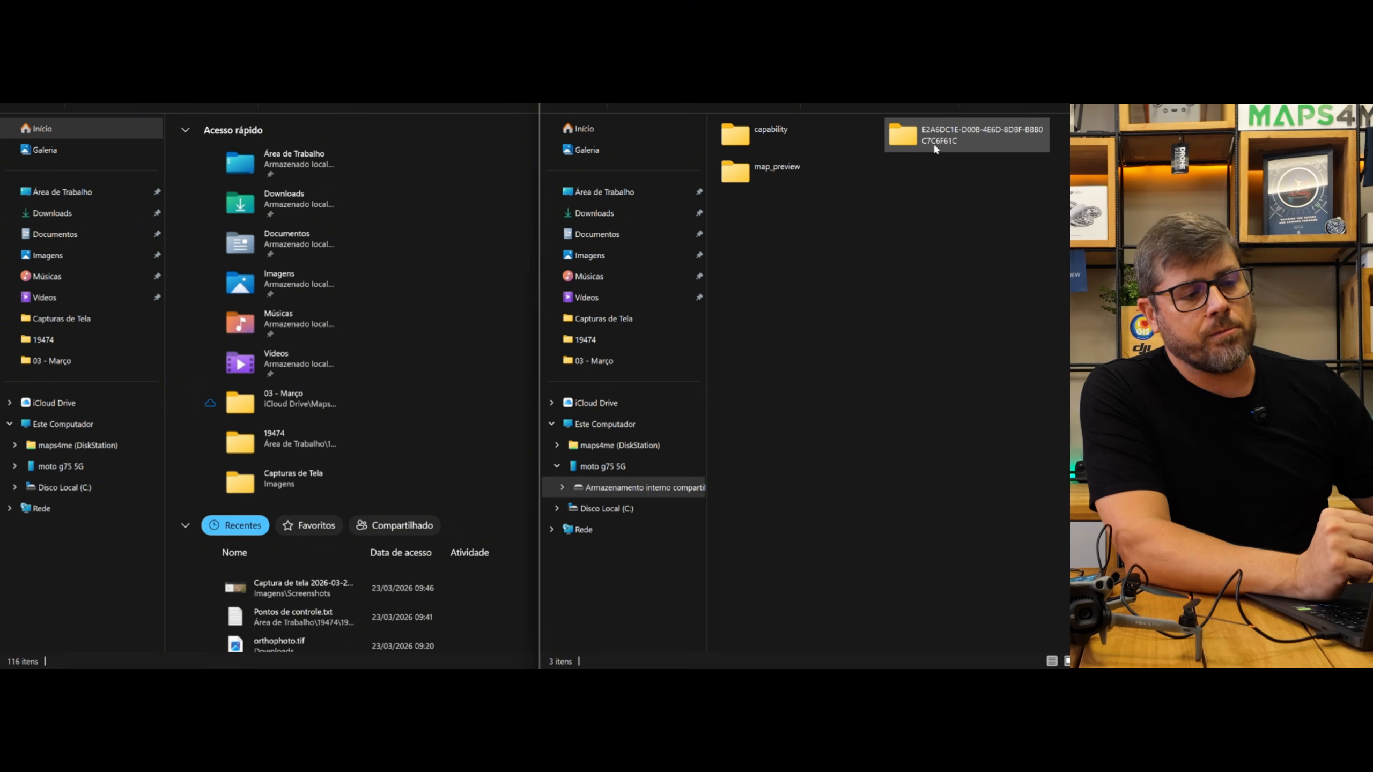
pyautogui.doubleClick(935, 149)
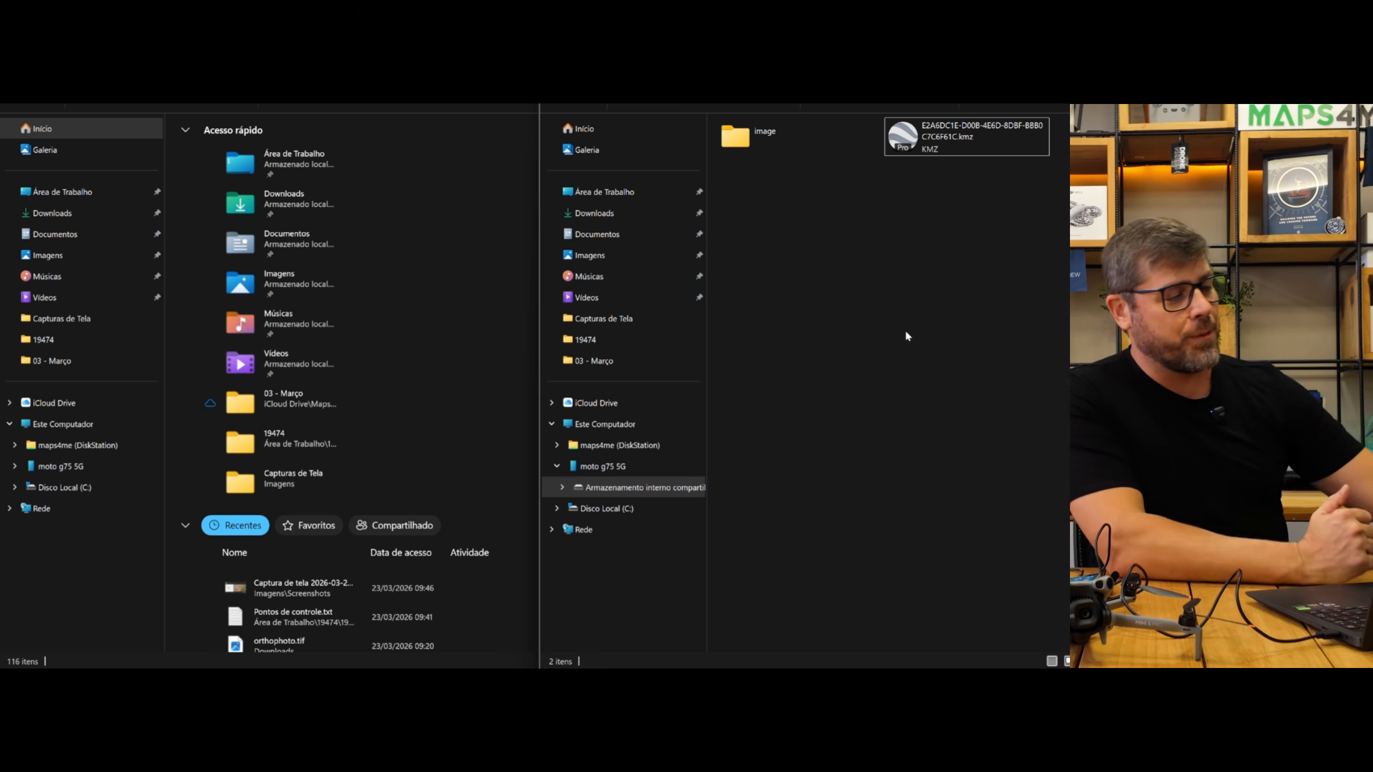
# Step: Show the exported Missao_DJI.kmz in Downloads and copy the file name of the placeholder KMZ on the phone
pyautogui.click(147, 208)
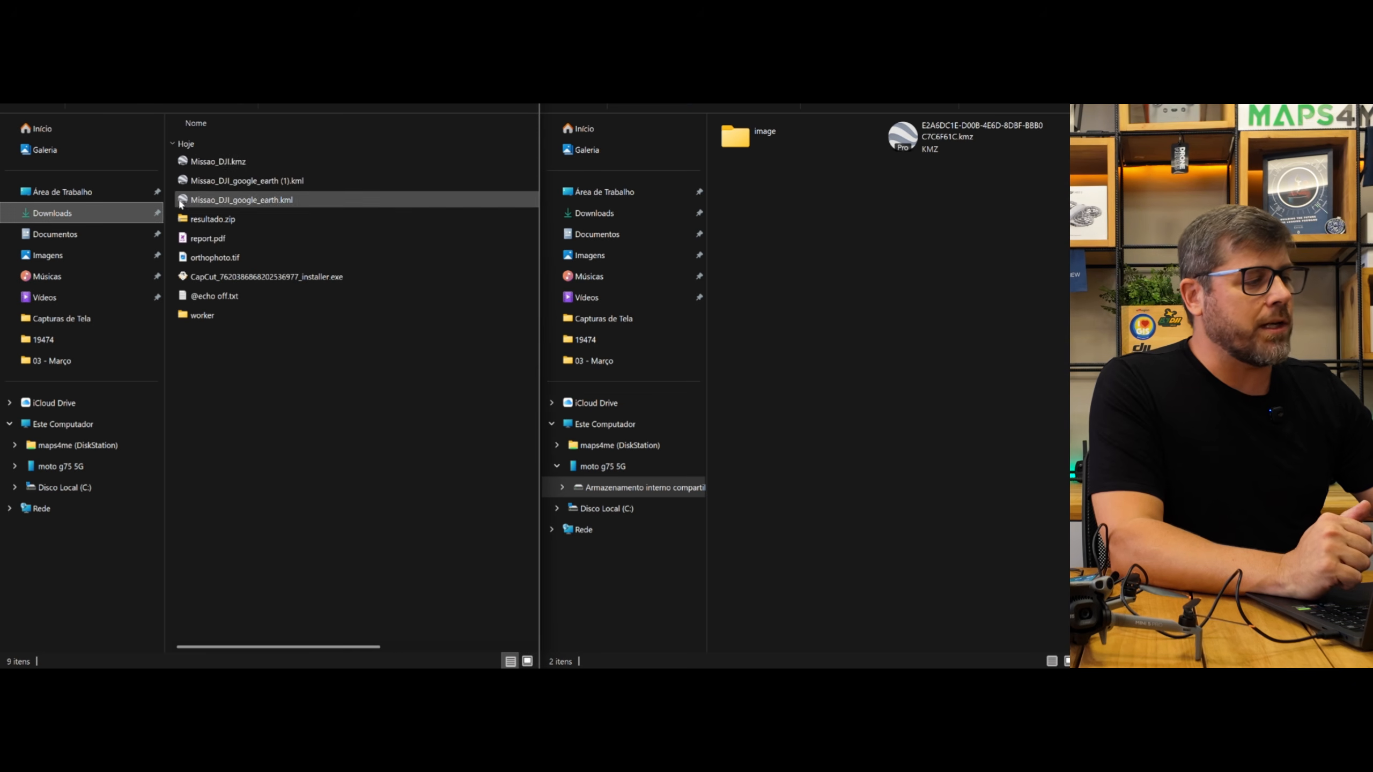
pyautogui.click(194, 167)
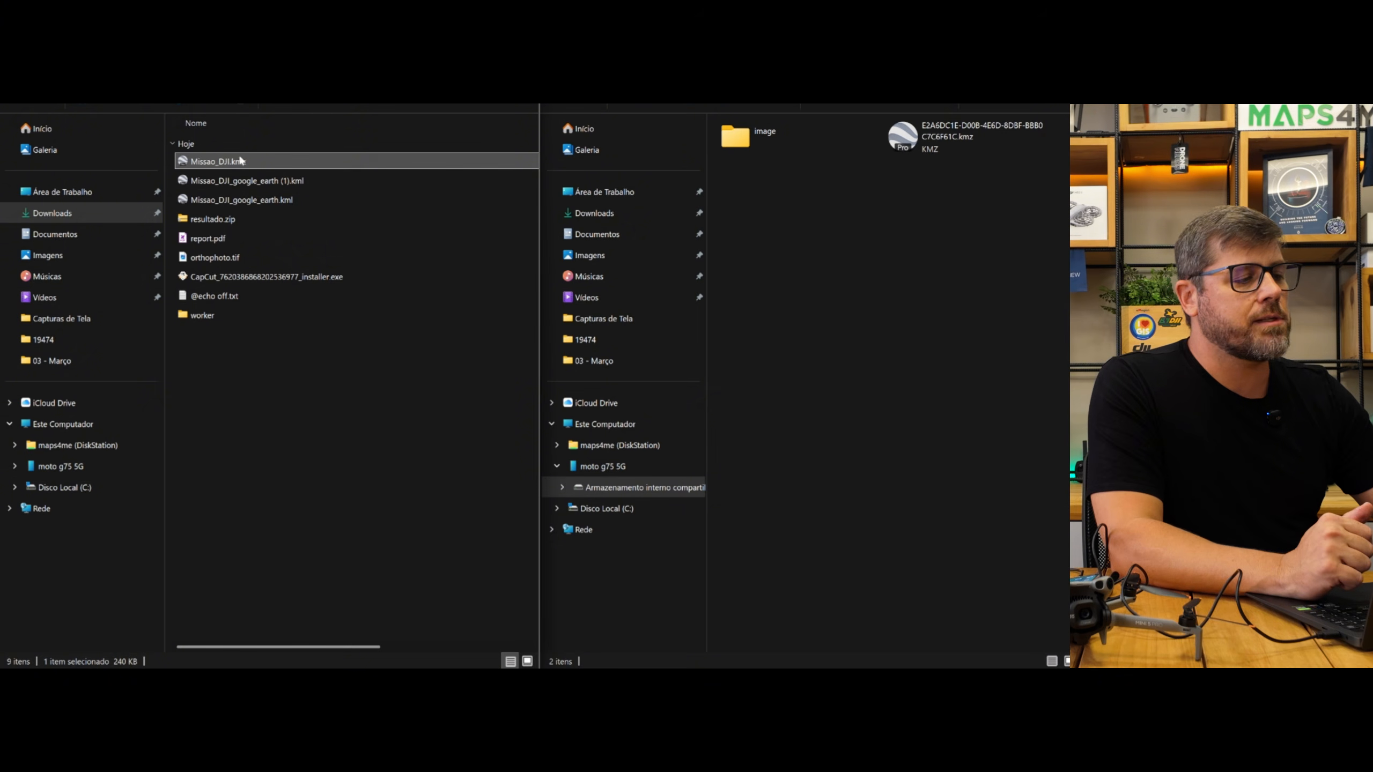
pyautogui.click(925, 139)
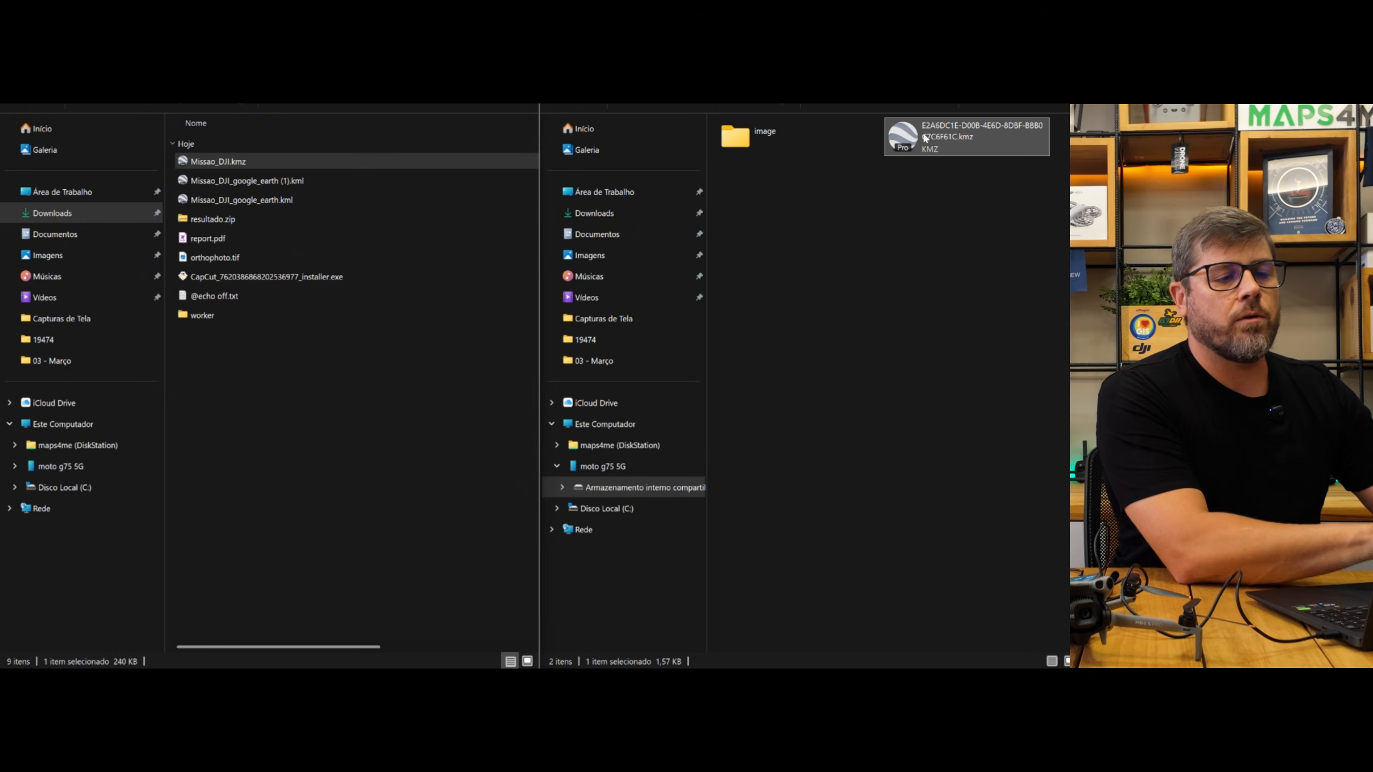
pyautogui.click(932, 135)
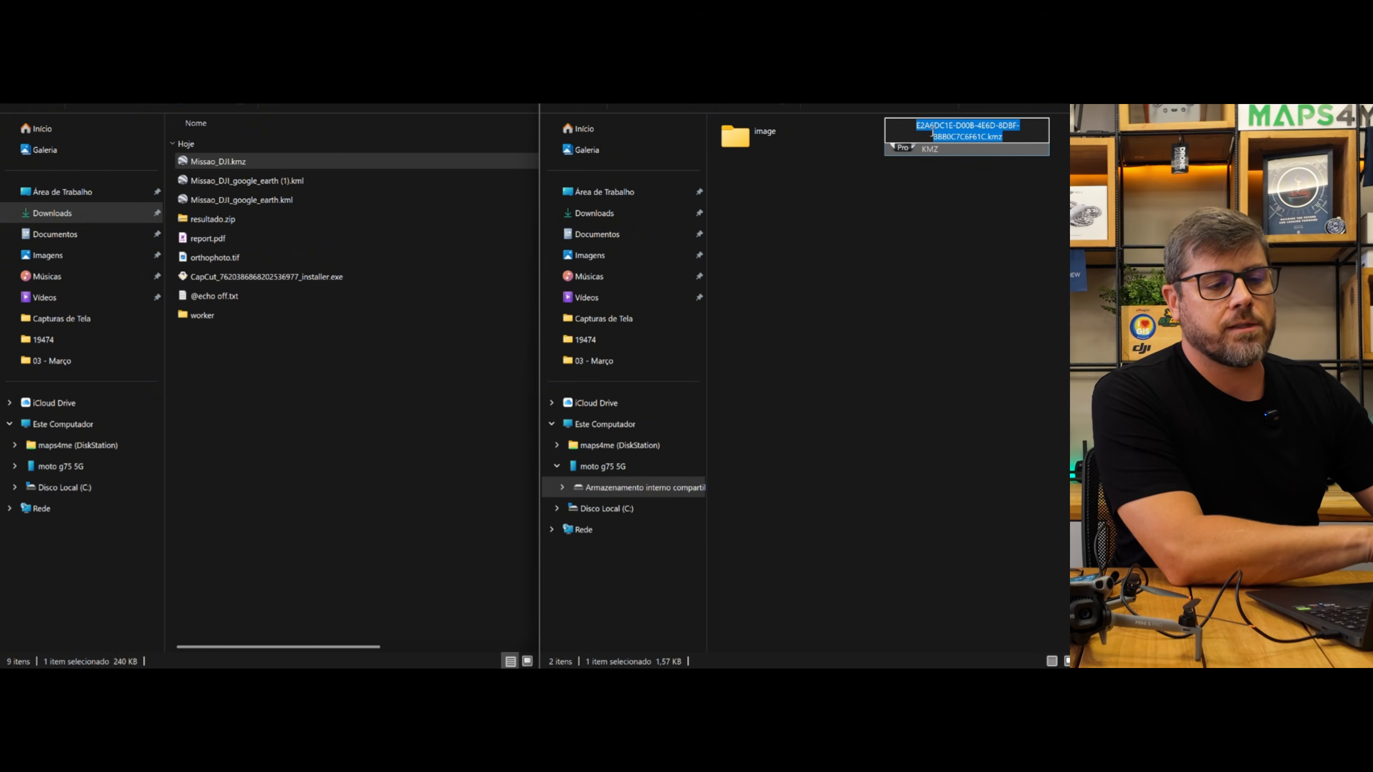
pyautogui.click(921, 194)
# Step: Rename Missao_DJI.kmz as E2A6DC1E-D00B-4E6D-8DBF-BBB0C7C6F61C.kmz and copy it over the placeholder KMZ in the phone's mission folder
pyautogui.click(216, 163)
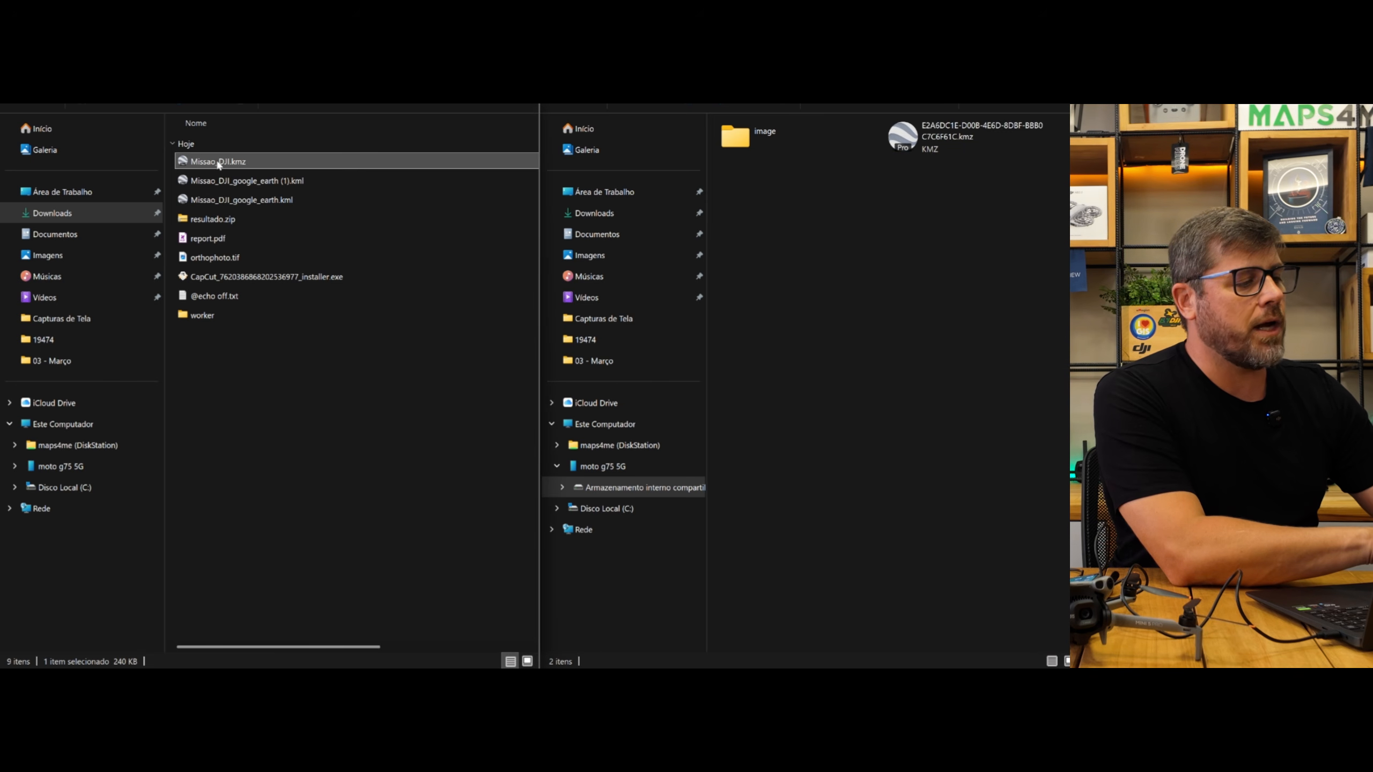
pyautogui.click(218, 162)
pyautogui.hotkey('ctrl', 'a')
pyautogui.write('z')
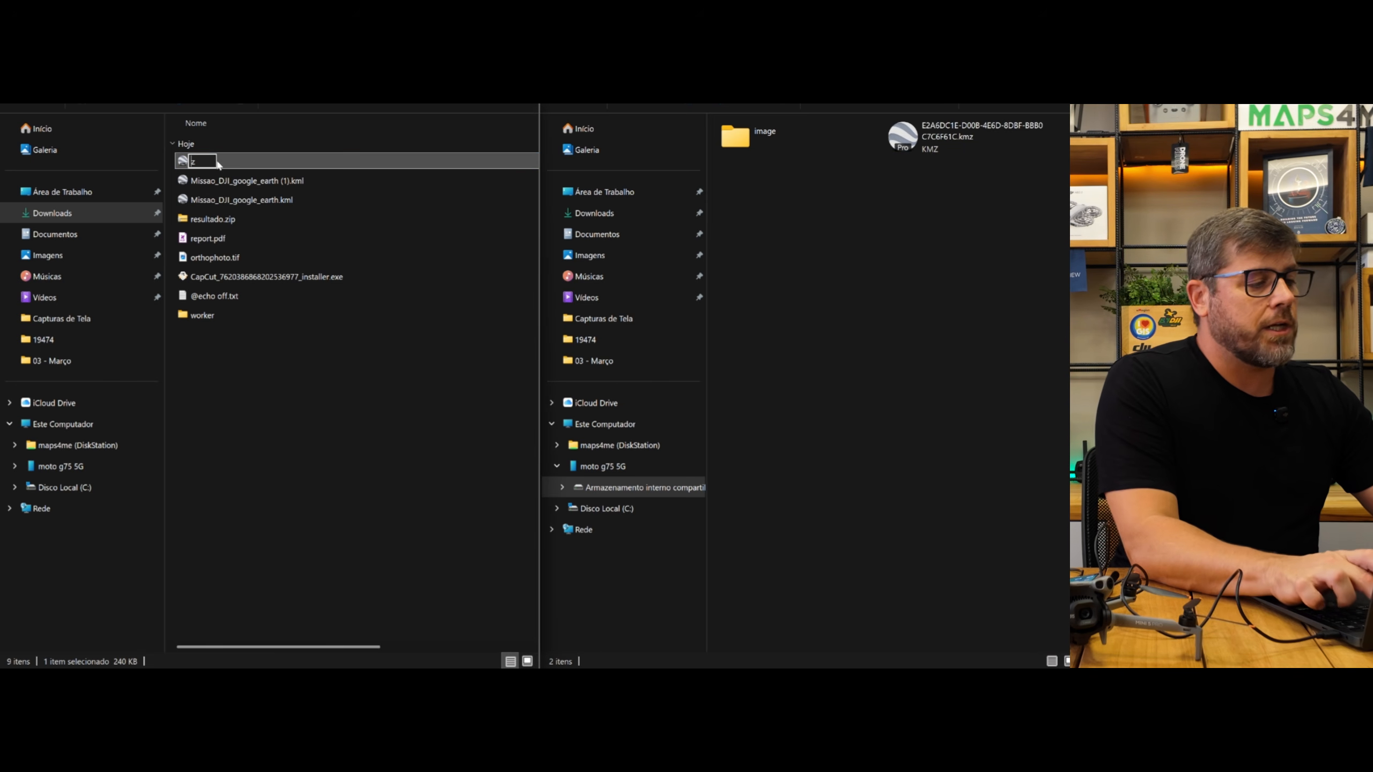
pyautogui.write('E2A6DC1E-D00B-4E6D-8DBF-BBB0C7C6F61C.kmz')
pyautogui.press('Return')
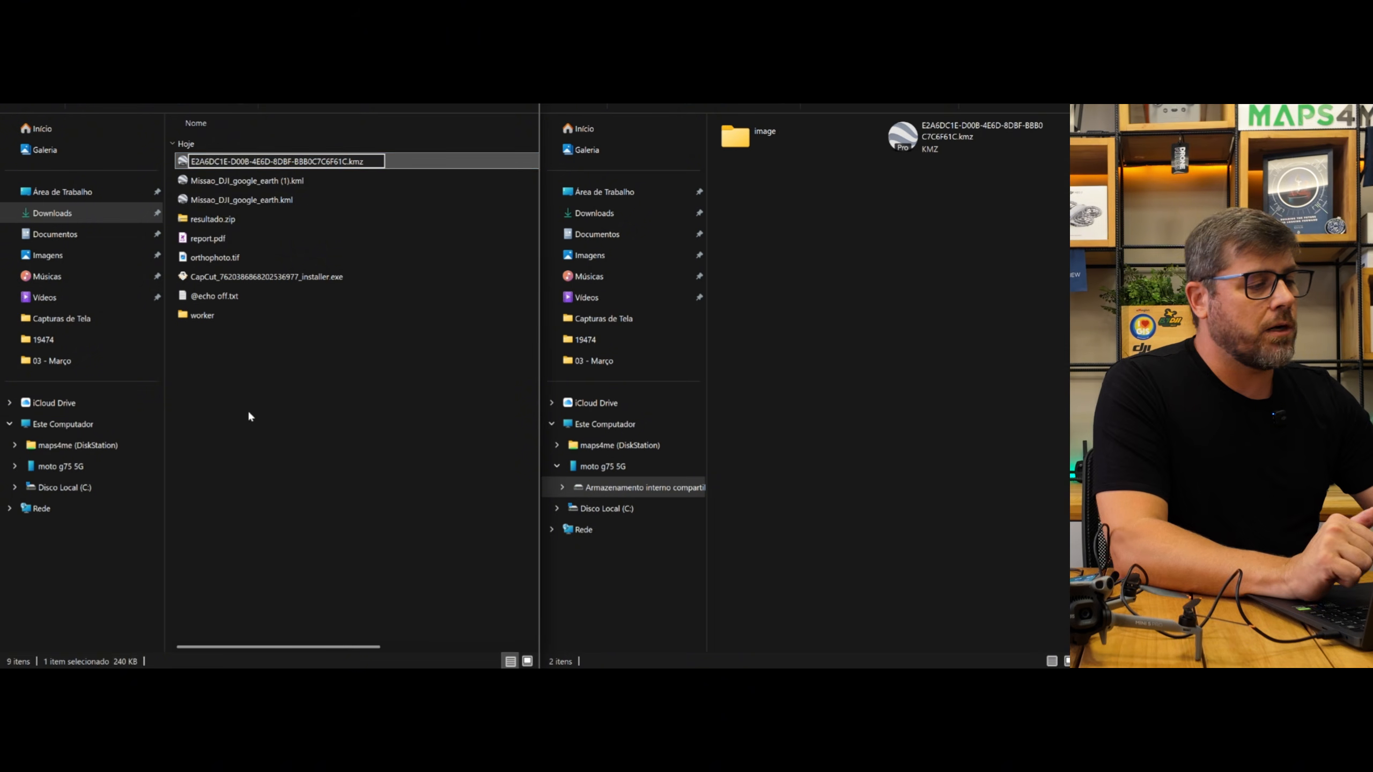
pyautogui.moveTo(242, 165); pyautogui.dragTo(897, 264)
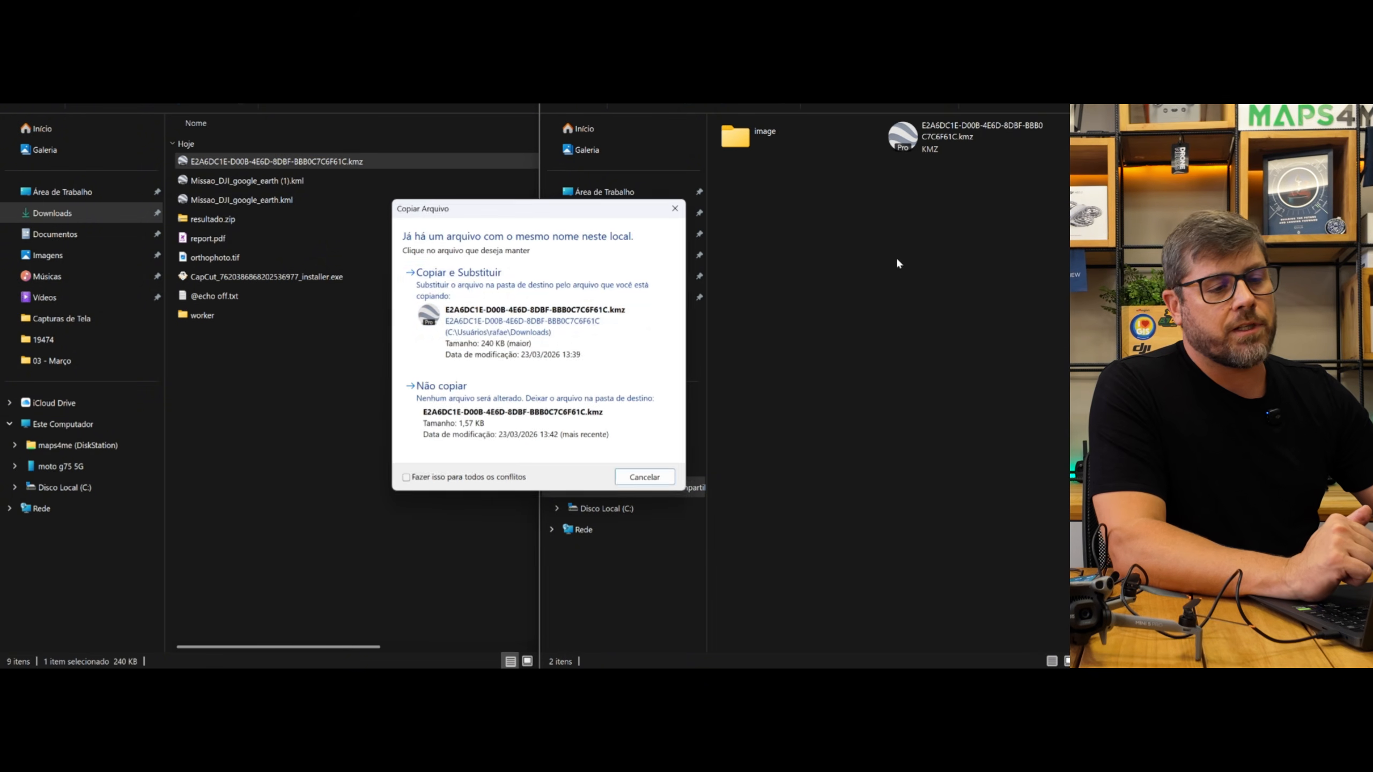
pyautogui.click(451, 275)
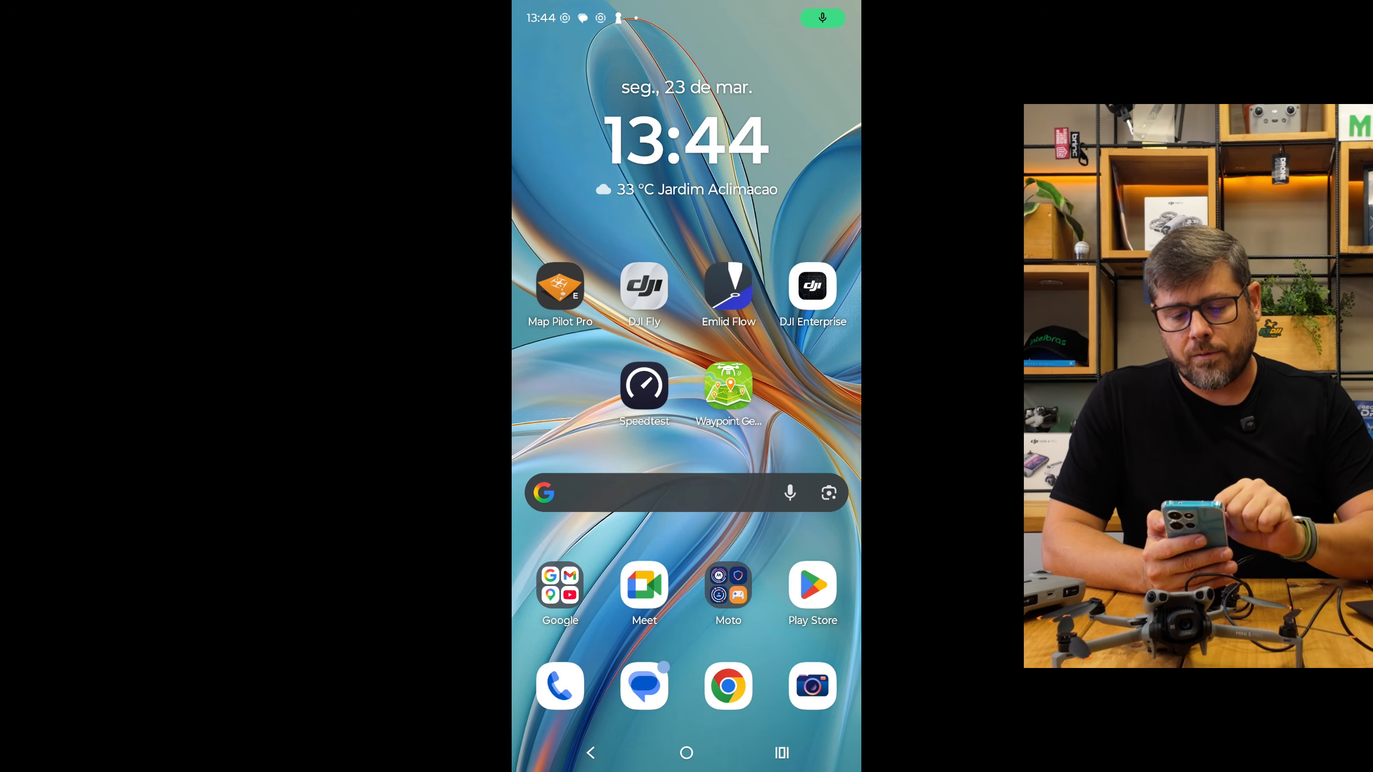
# Step: Switch to DJI Fly on the phone and enter waypoint flight planning from the camera view
pyautogui.click(643, 285)
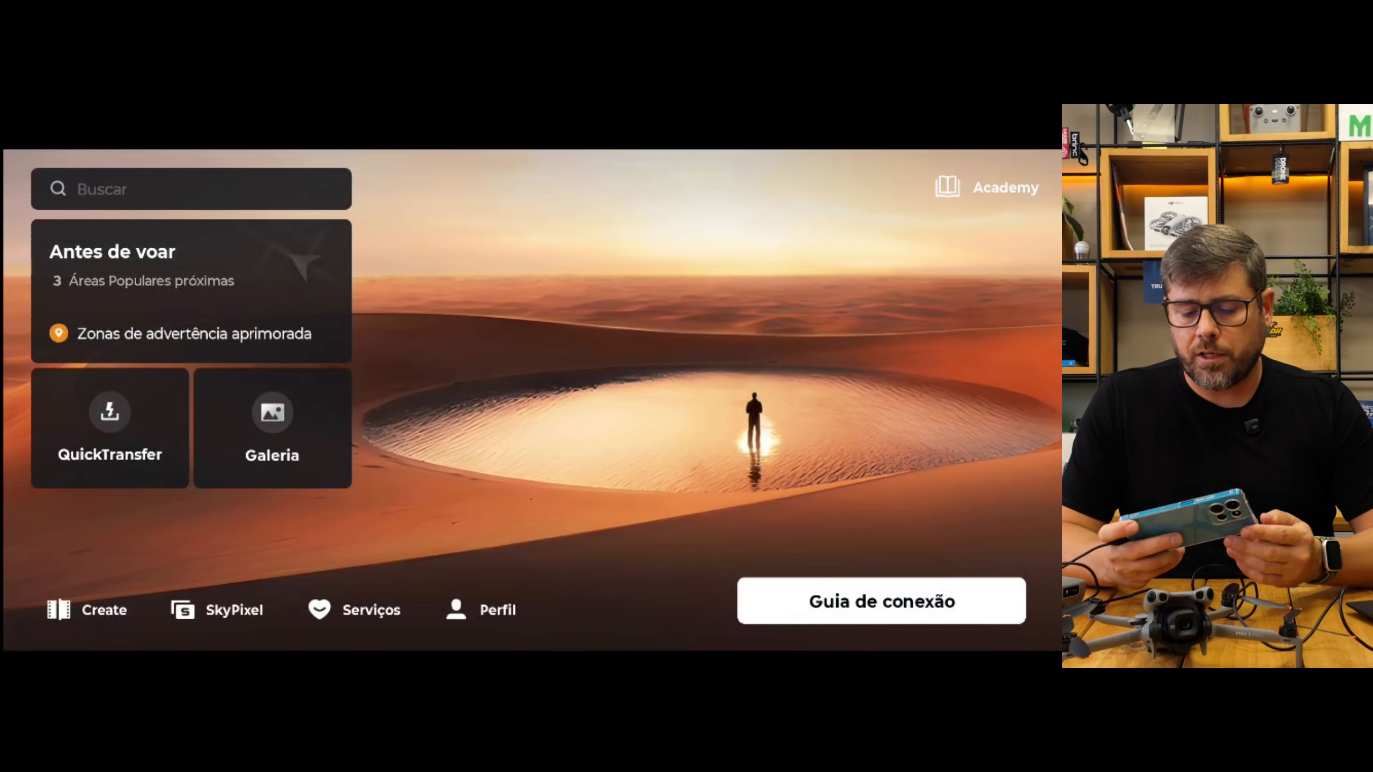
pyautogui.click(876, 601)
pyautogui.click(812, 319)
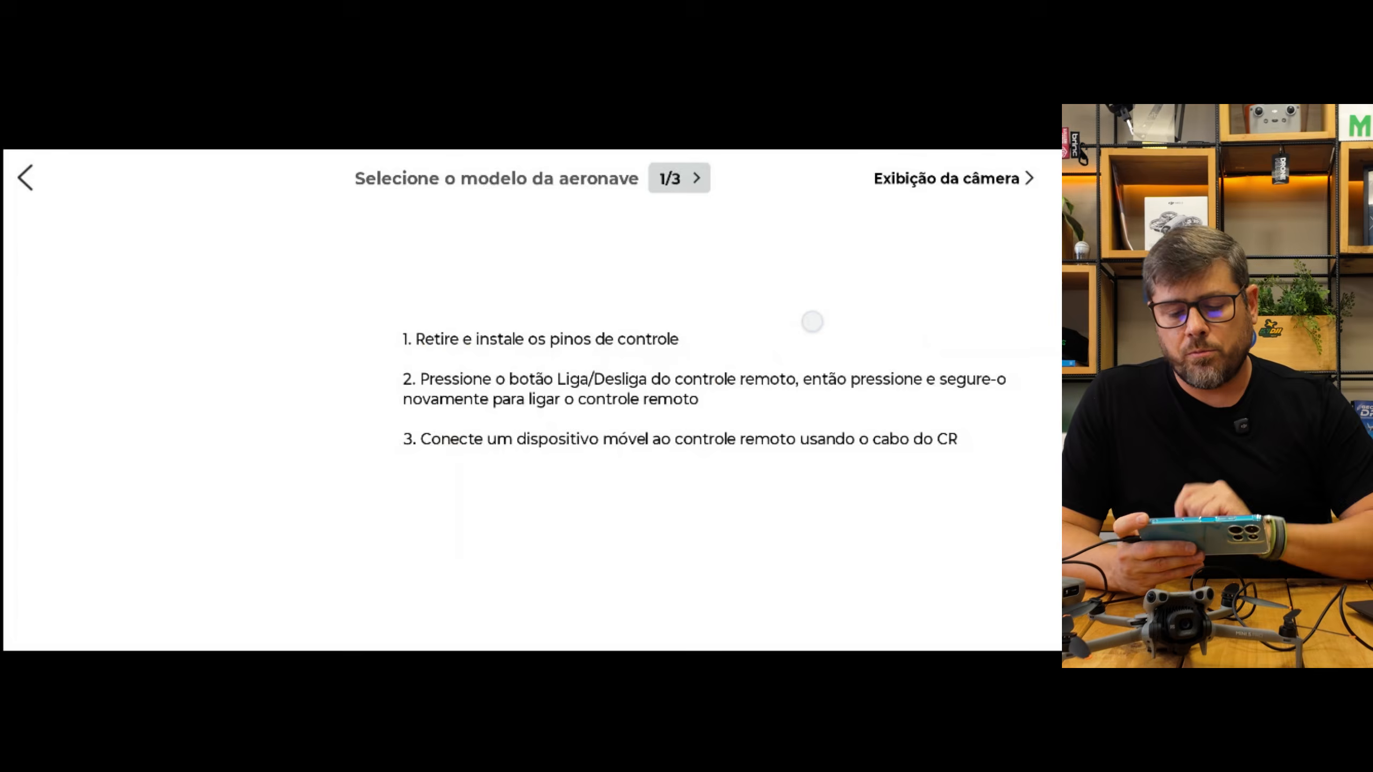
pyautogui.click(954, 179)
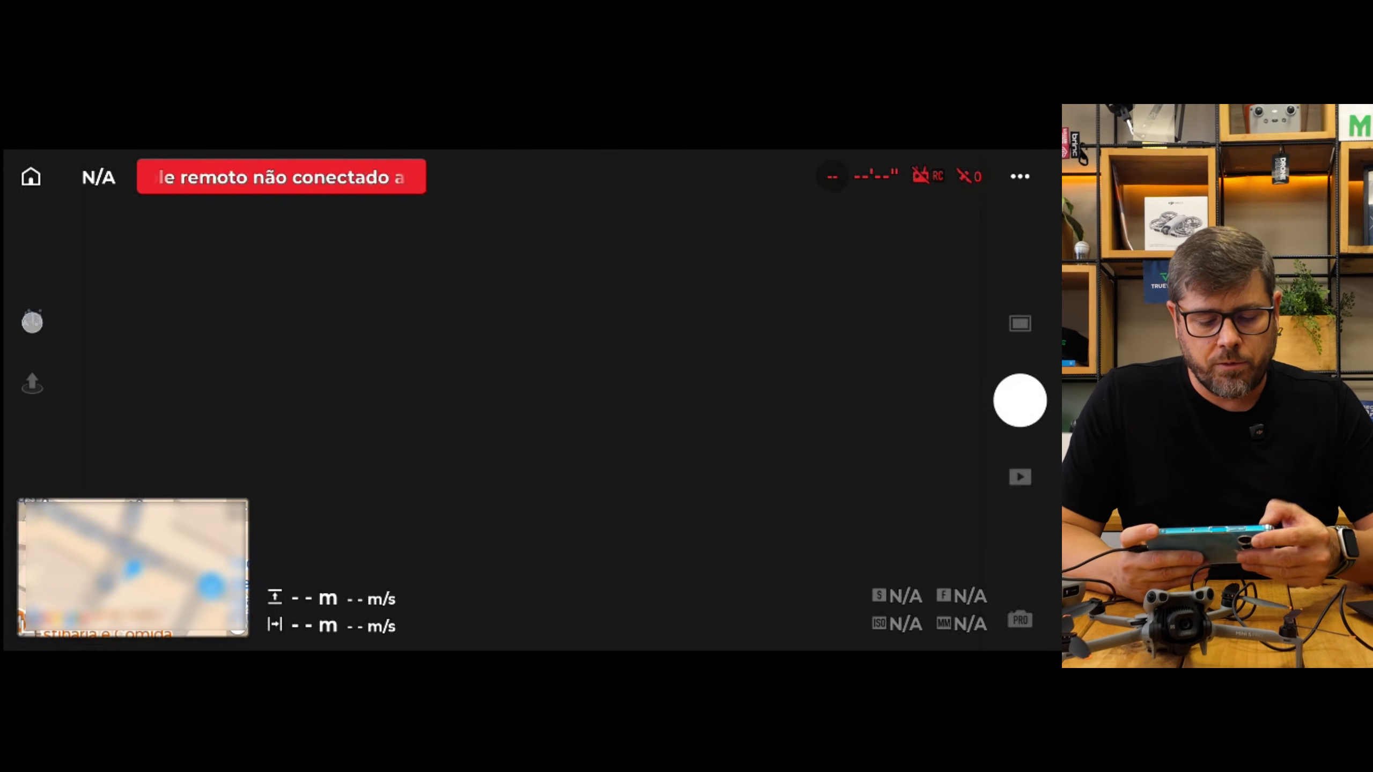
pyautogui.click(31, 318)
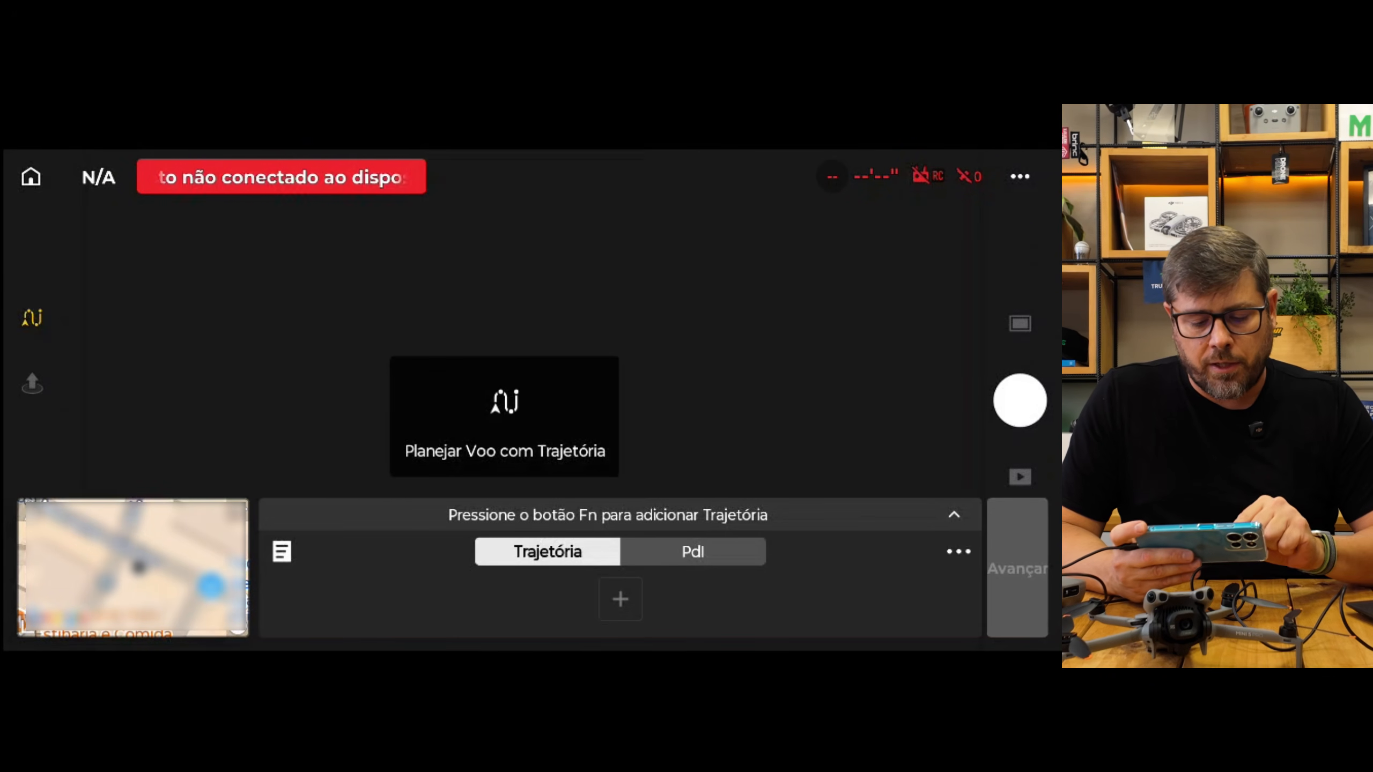
pyautogui.click(282, 552)
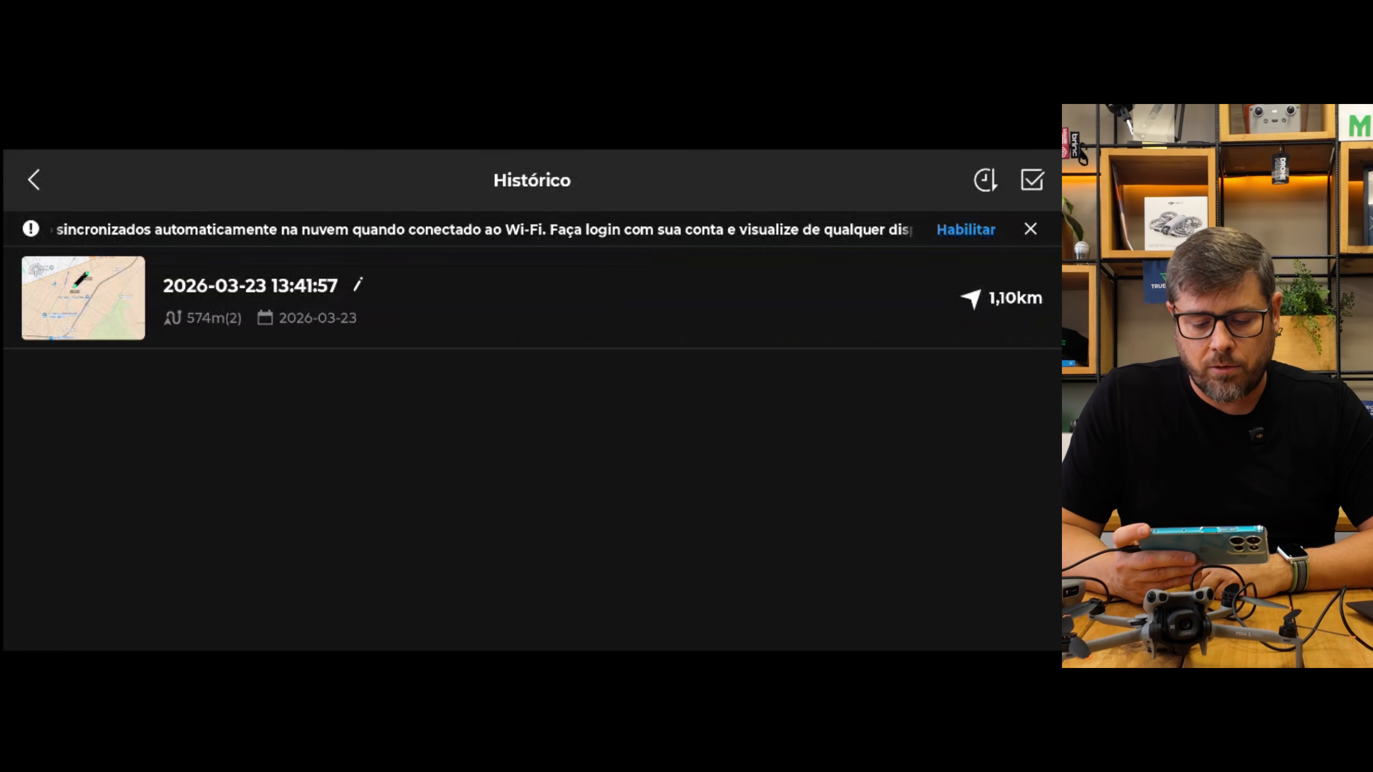
pyautogui.click(33, 179)
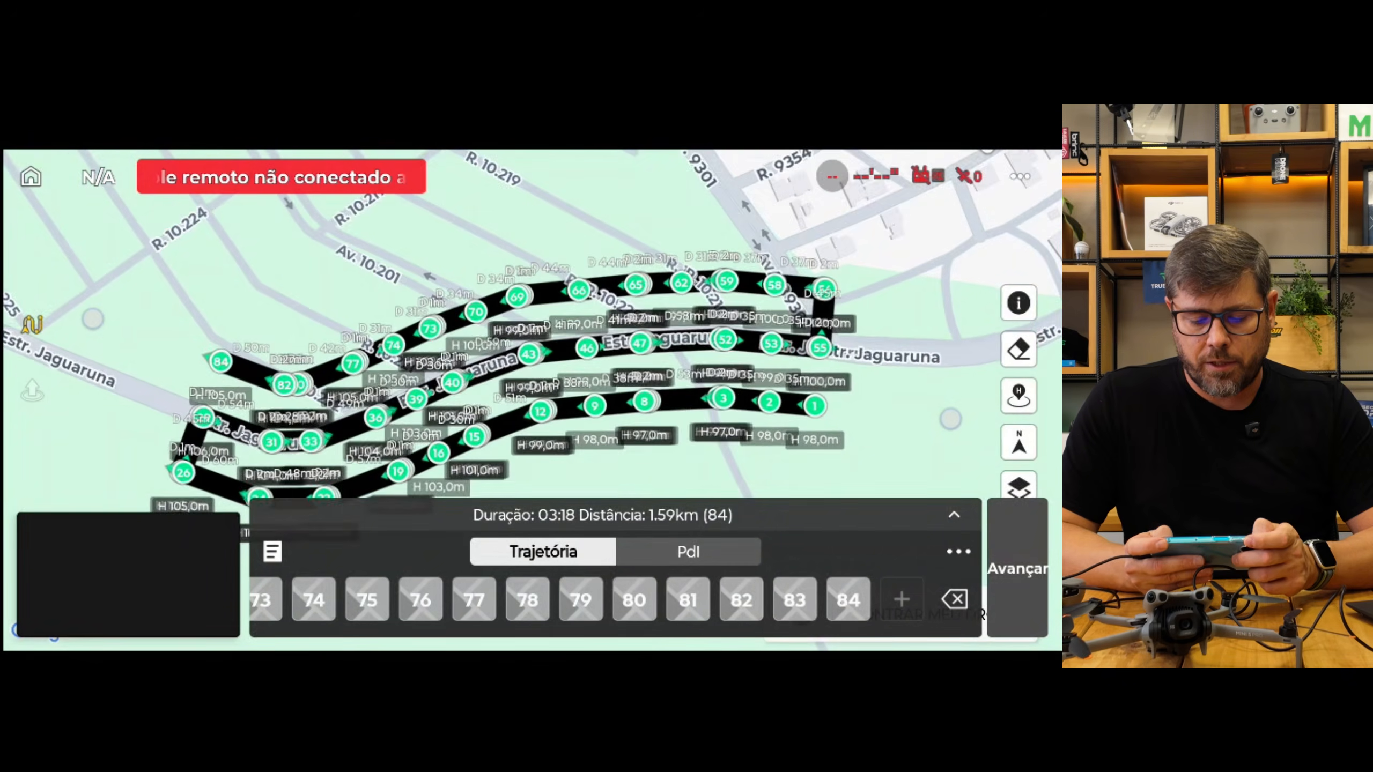
pyautogui.hscroll(-15, 616, 599)
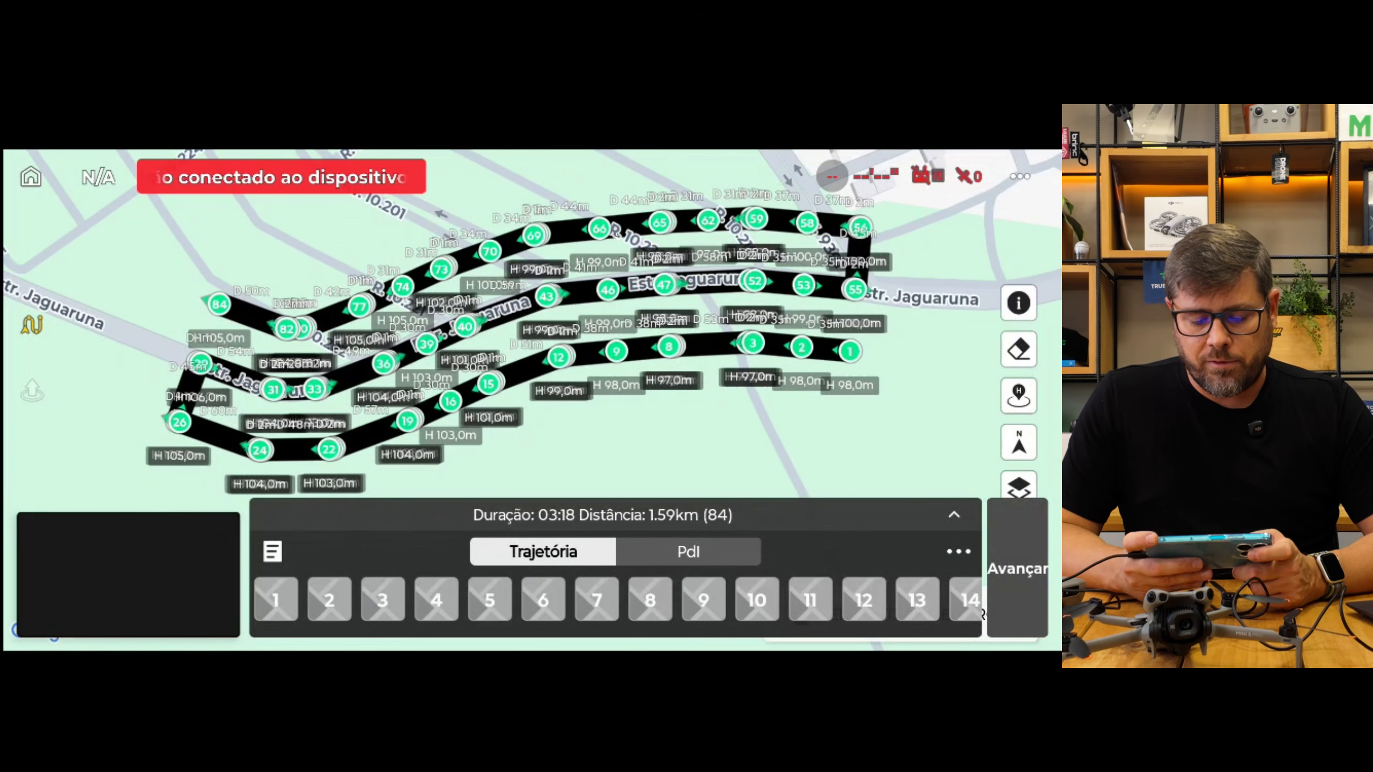
pyautogui.click(276, 599)
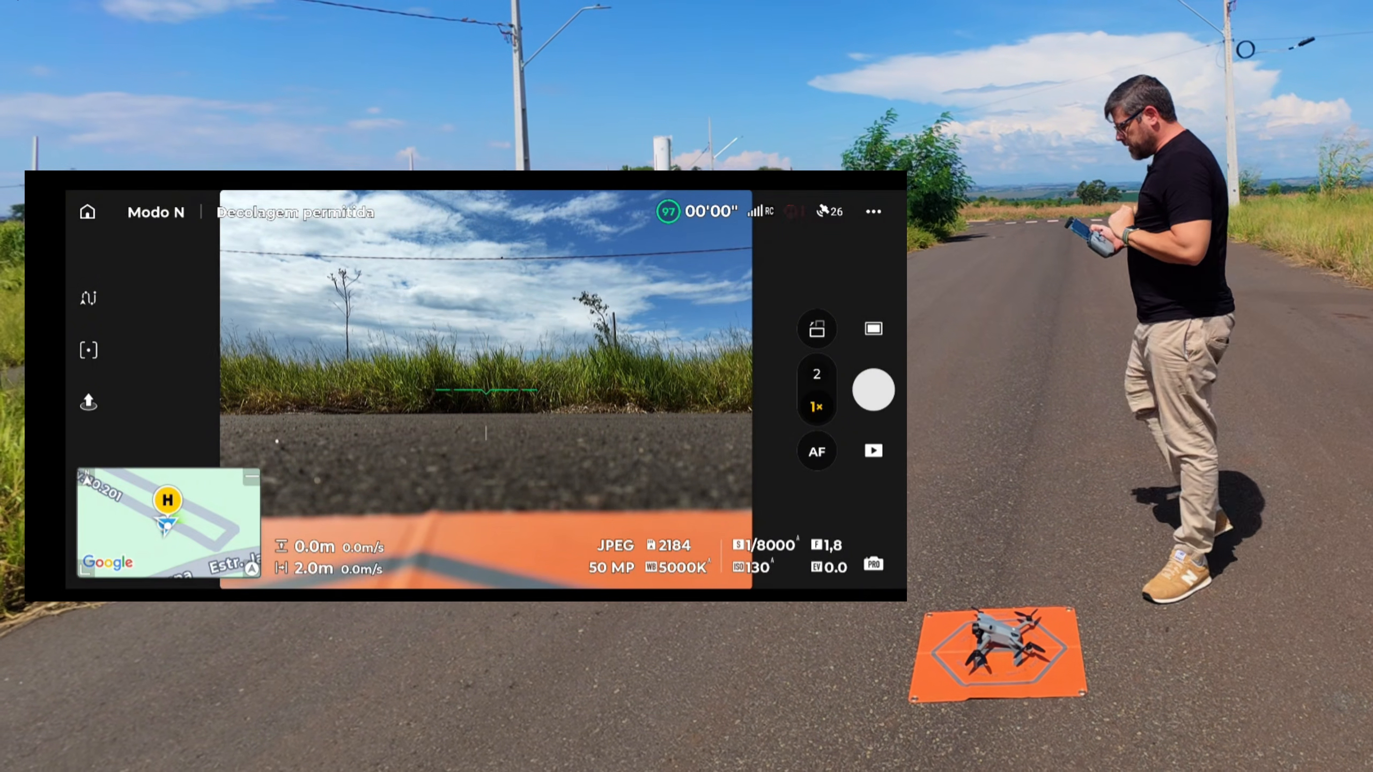
# Step: With the drone connected in the field, reopen waypoint planning and load the 84-waypoint mission from the history
pyautogui.click(88, 297)
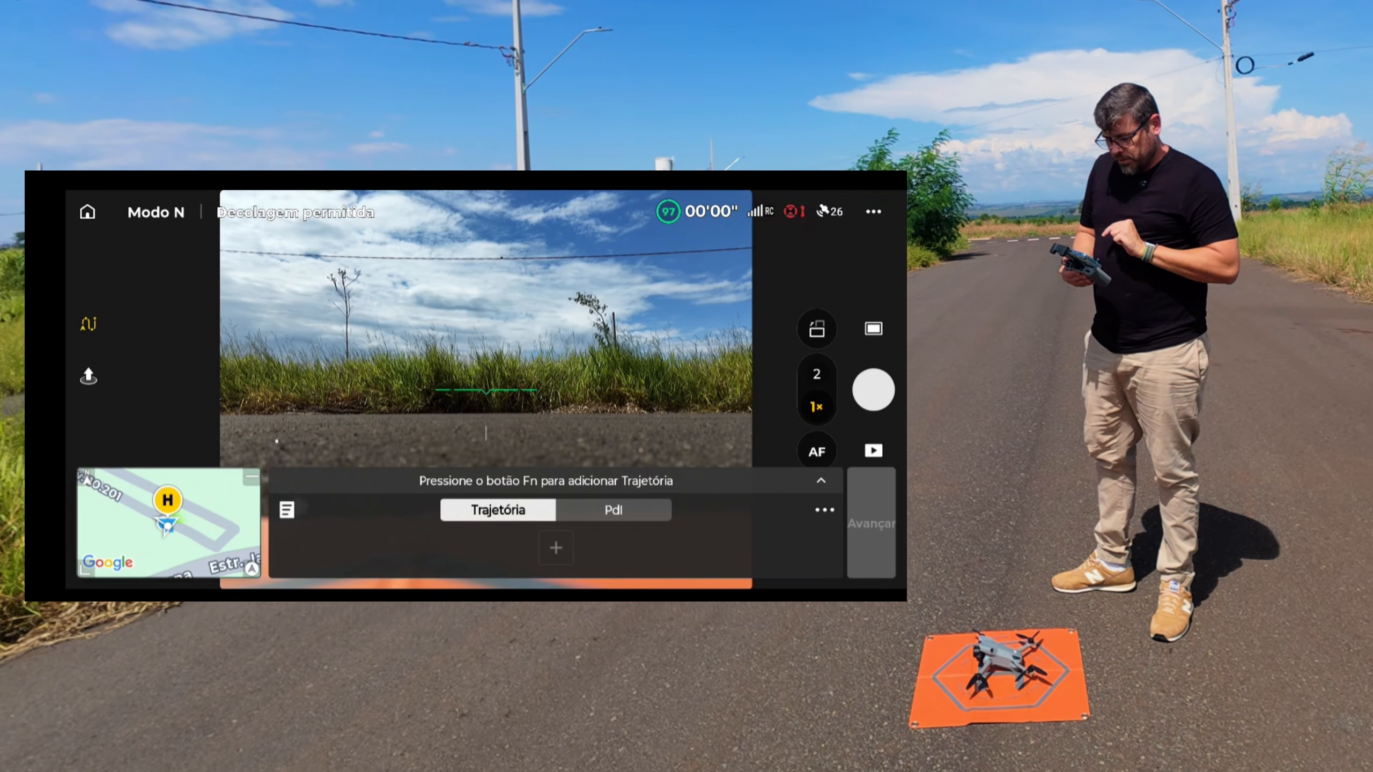
pyautogui.click(286, 509)
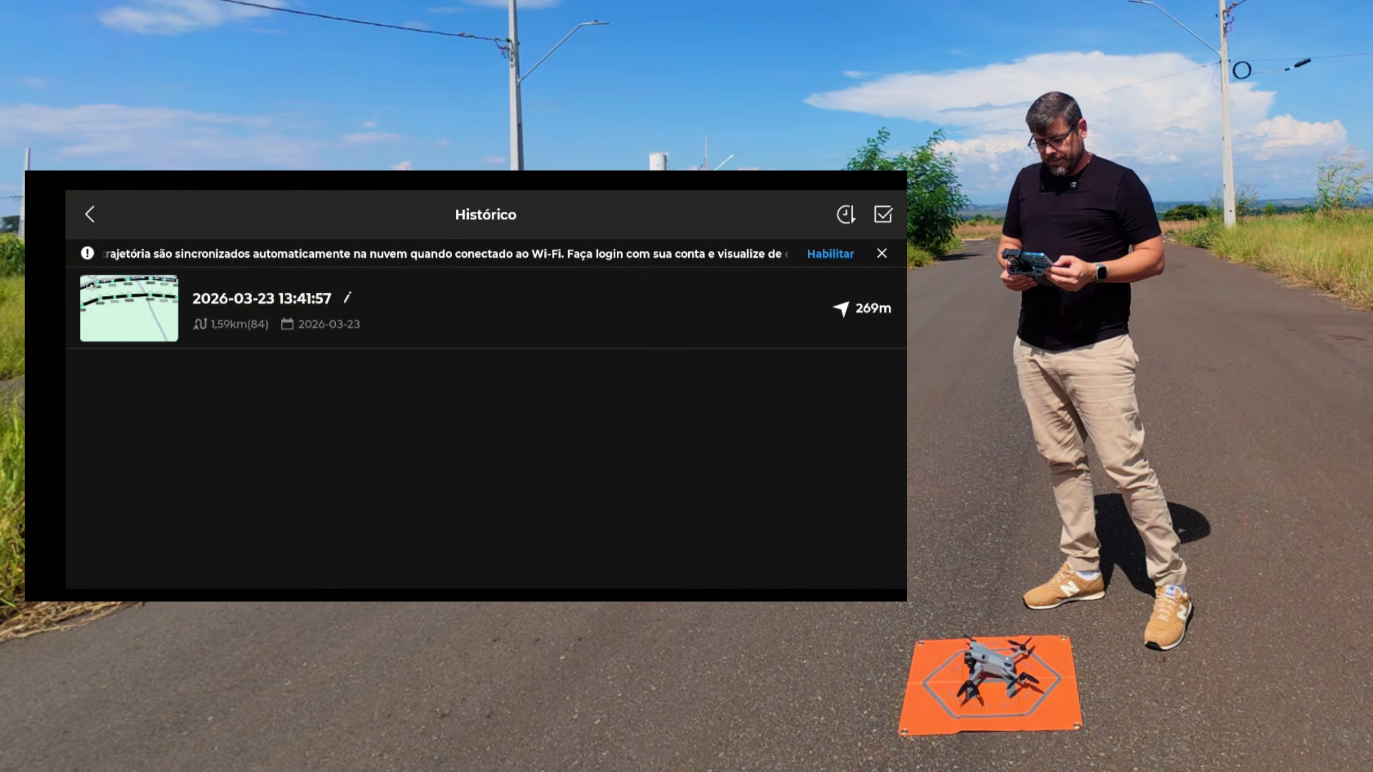
pyautogui.click(271, 308)
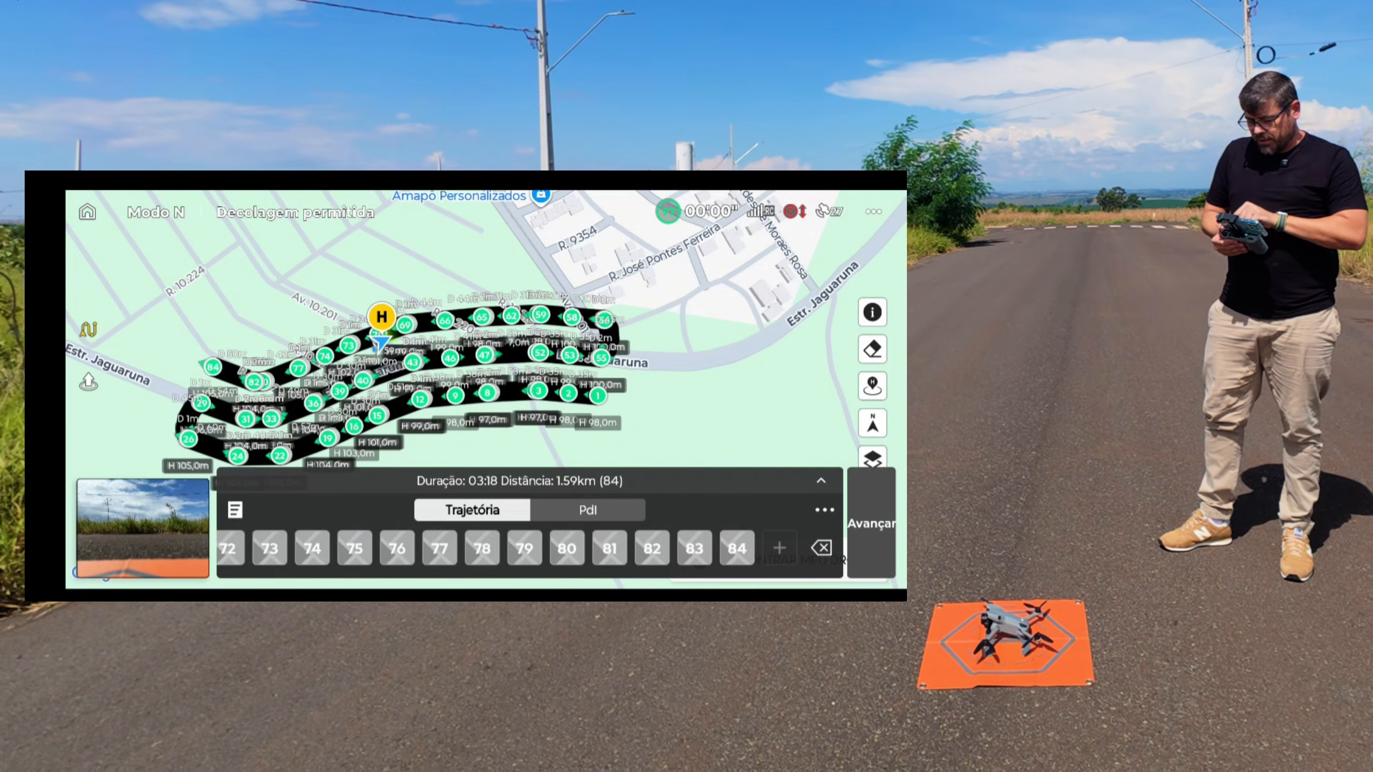
# Step: Accept the waypoint flight settings and start the mission with automatic takeoff
pyautogui.click(871, 523)
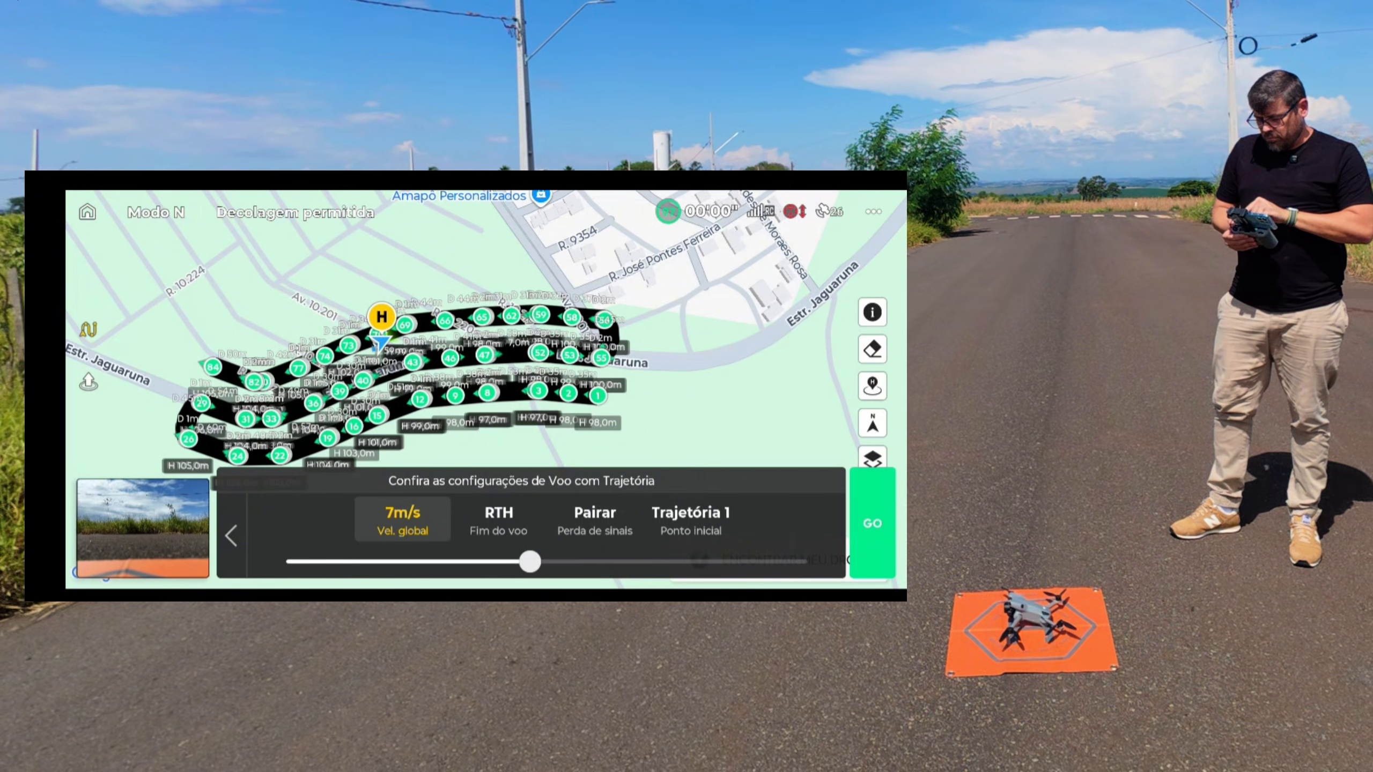
pyautogui.click(872, 524)
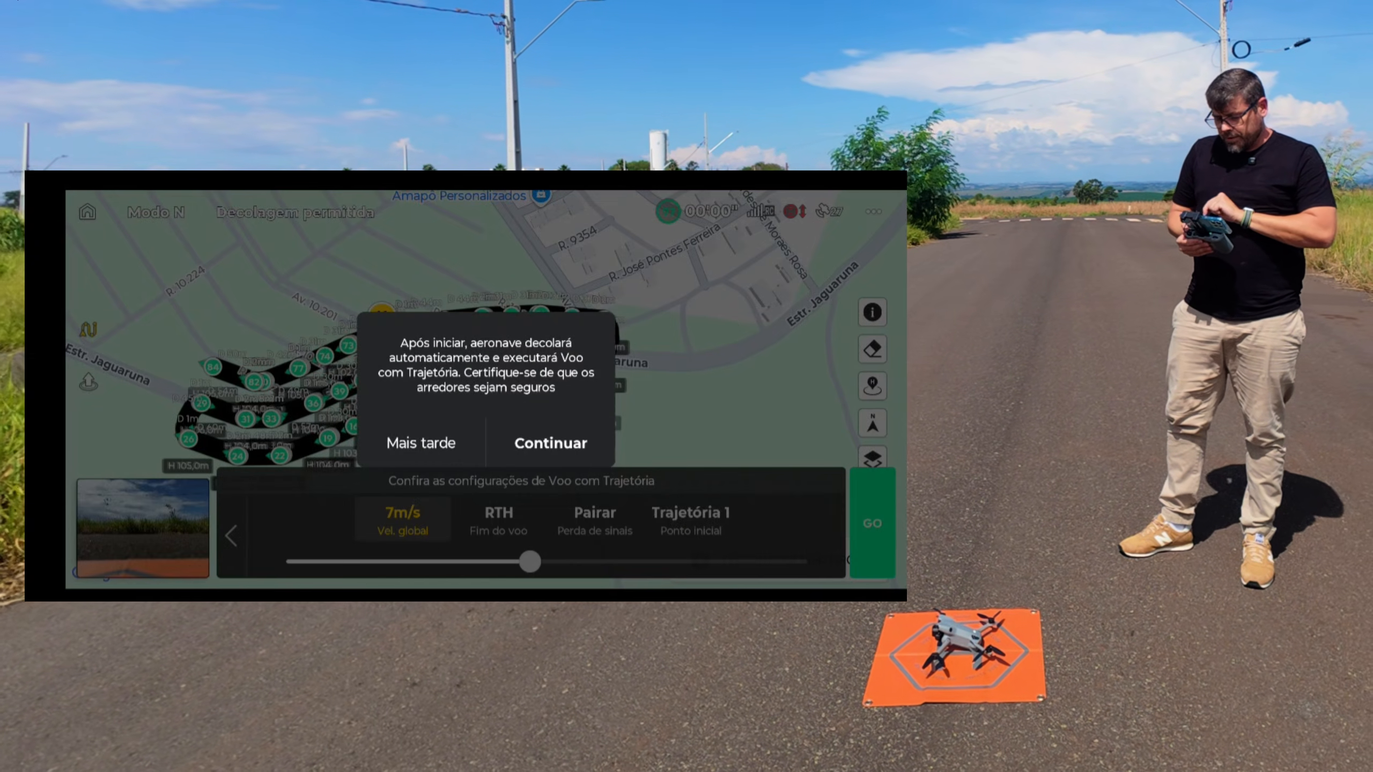
pyautogui.click(550, 443)
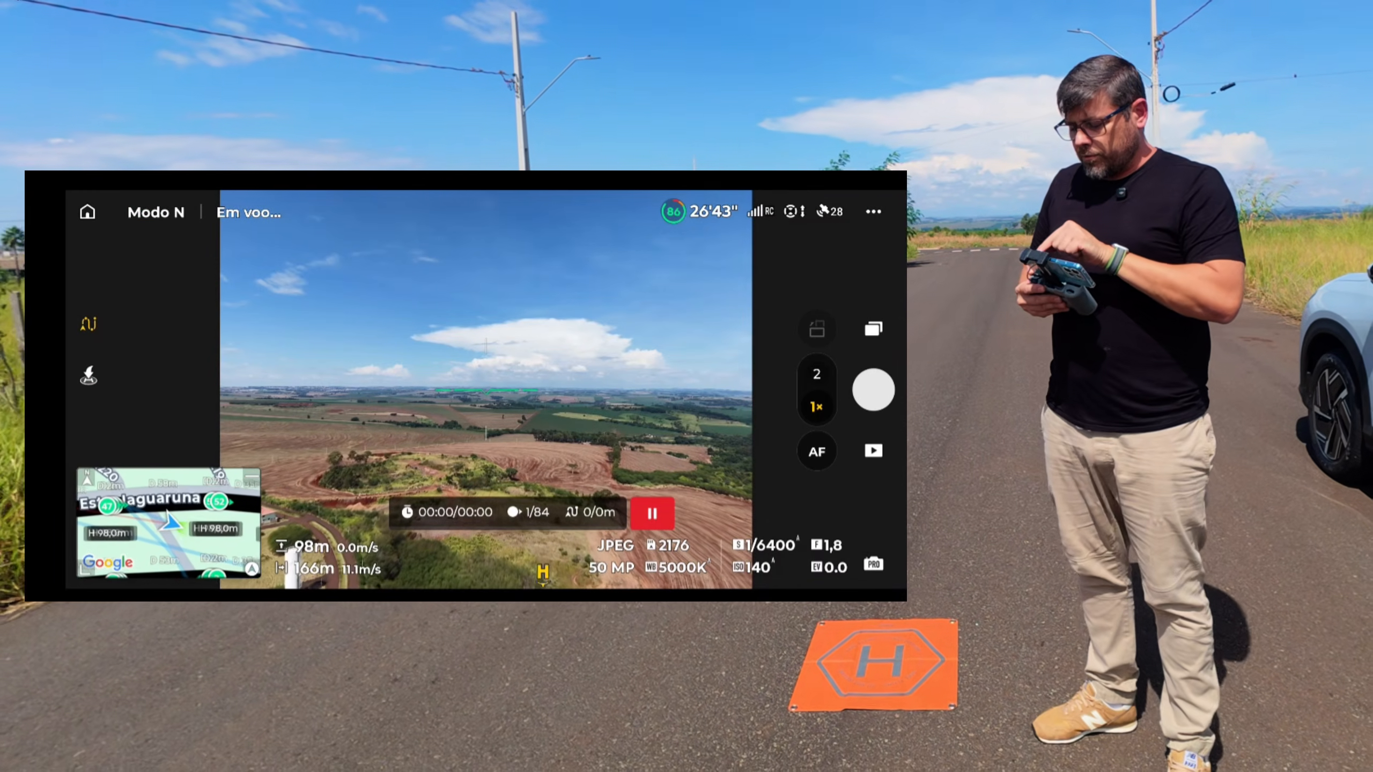
# Step: Switch the in-flight photo mode to Temporizado with a 5 s capture interval
pyautogui.click(873, 329)
pyautogui.moveTo(731, 351); pyautogui.dragTo(731, 324)
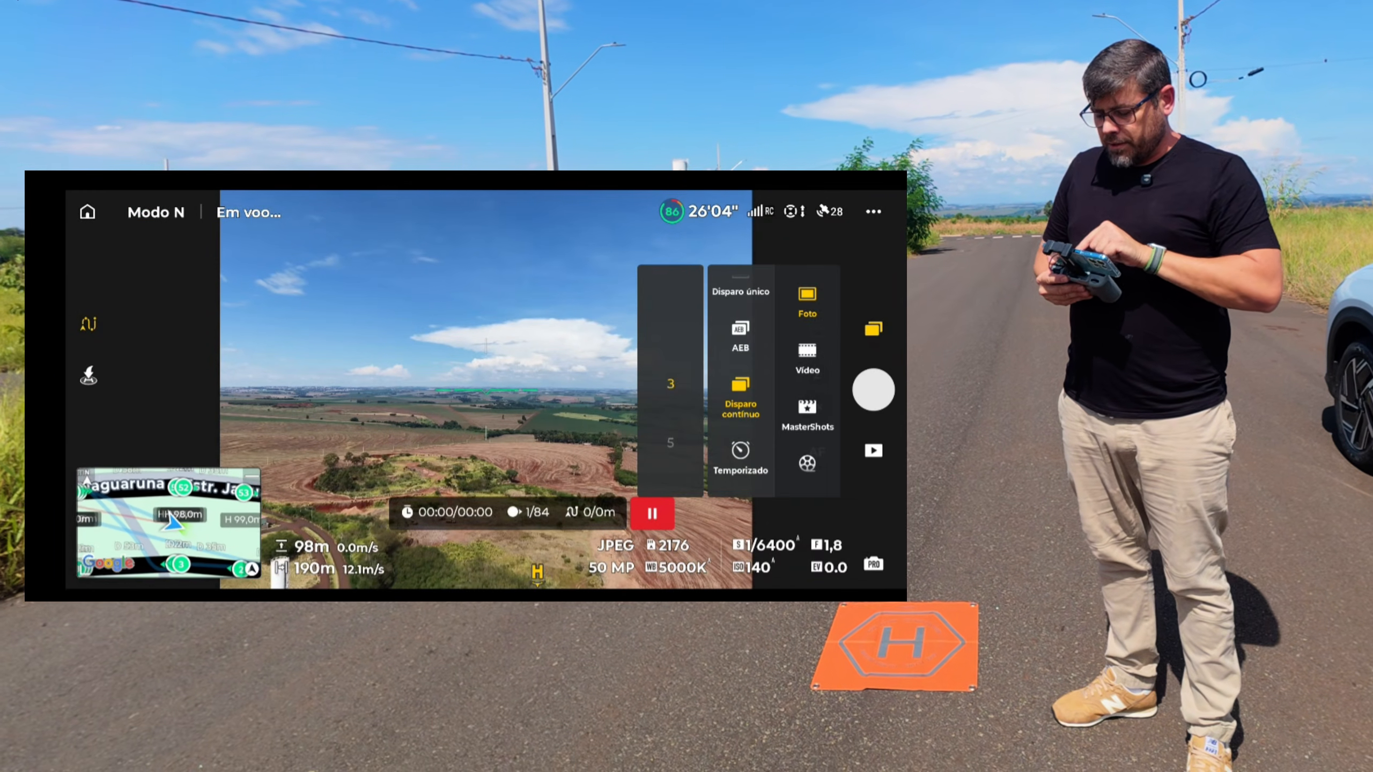
pyautogui.click(740, 457)
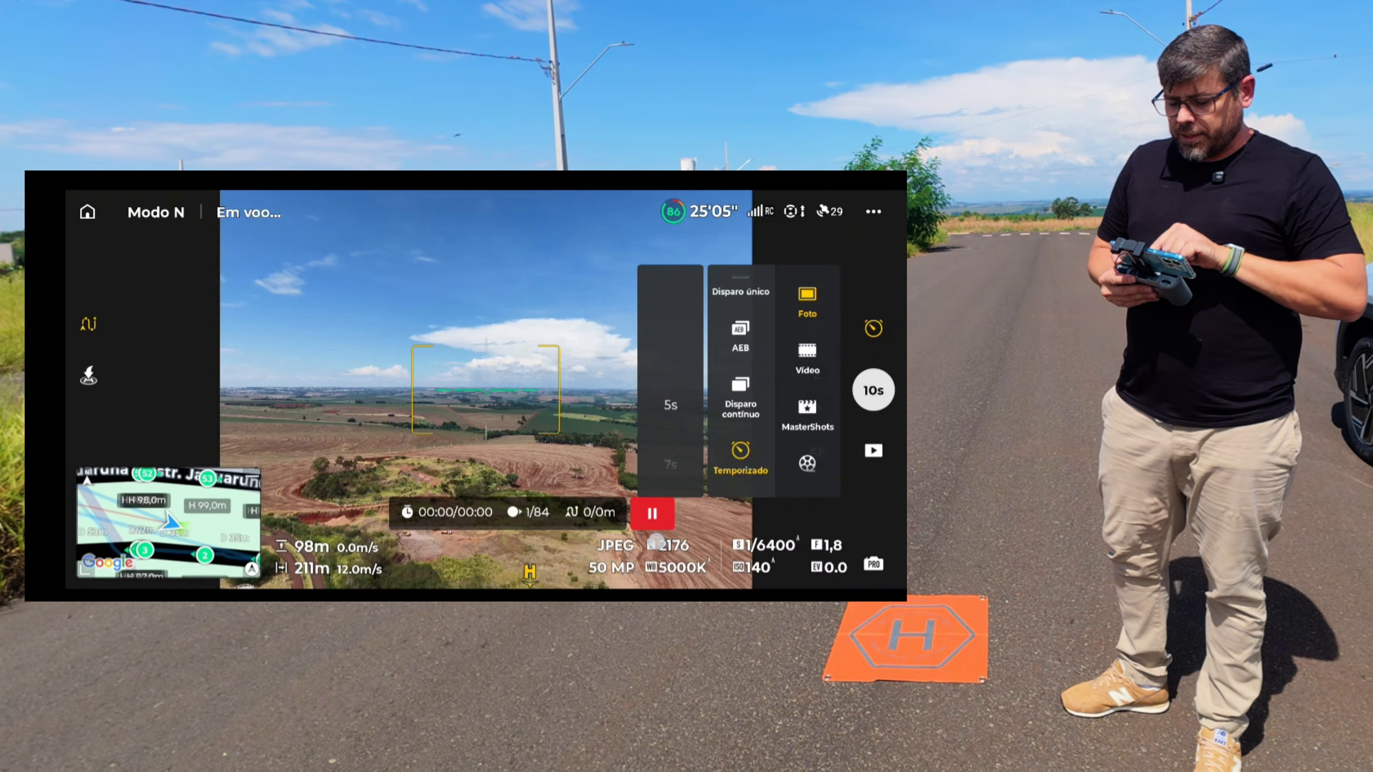
pyautogui.moveTo(670, 433); pyautogui.dragTo(671, 411)
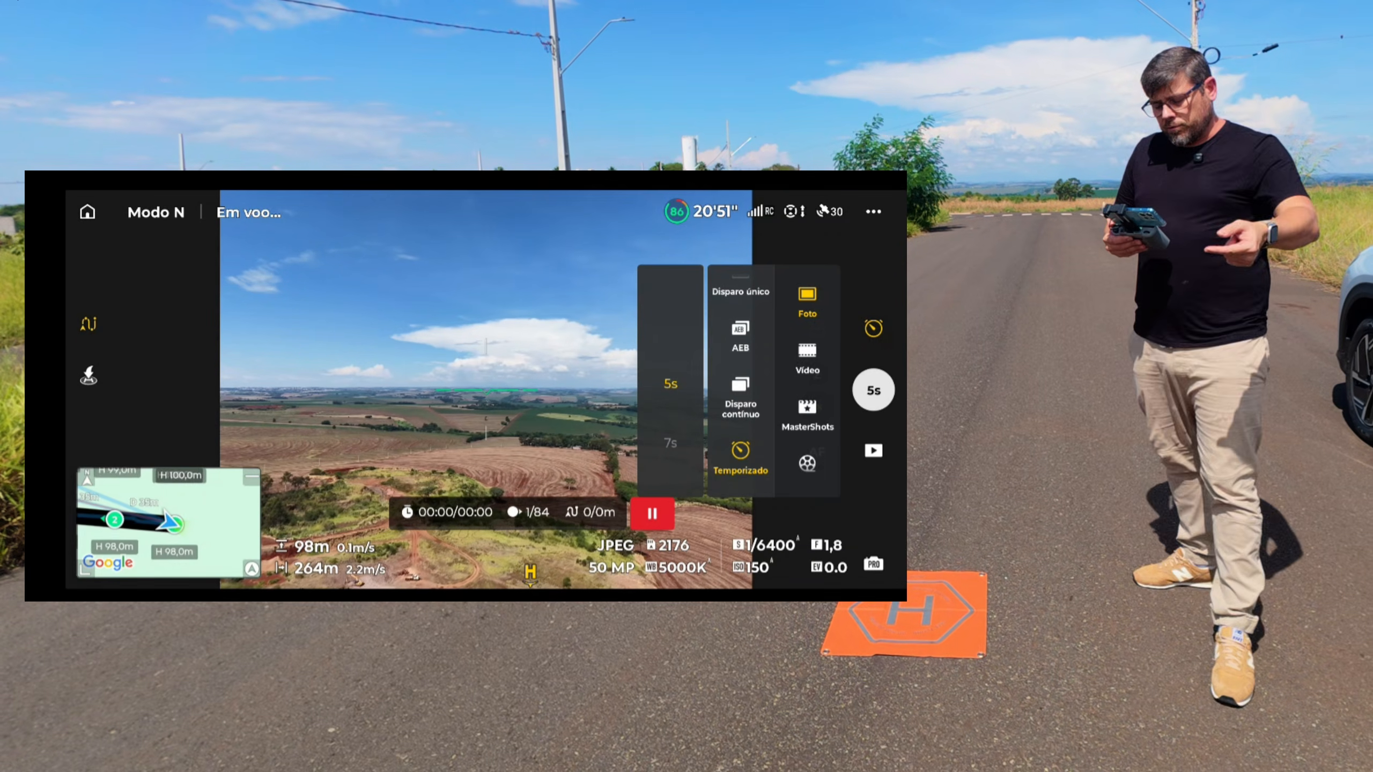
pyautogui.click(384, 372)
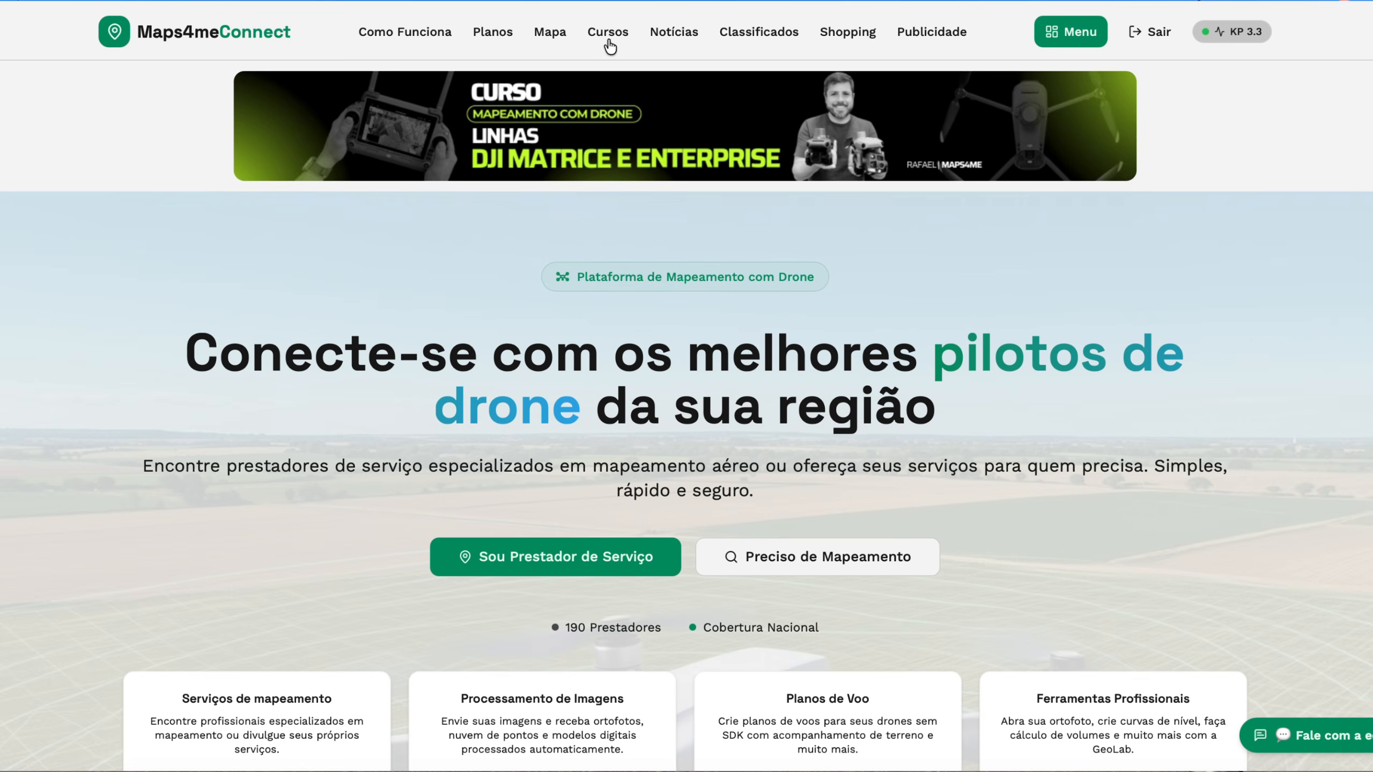
# Step: Open the courses page on the Maps4meConnect site and look through the drone mapping courses
pyautogui.click(608, 33)
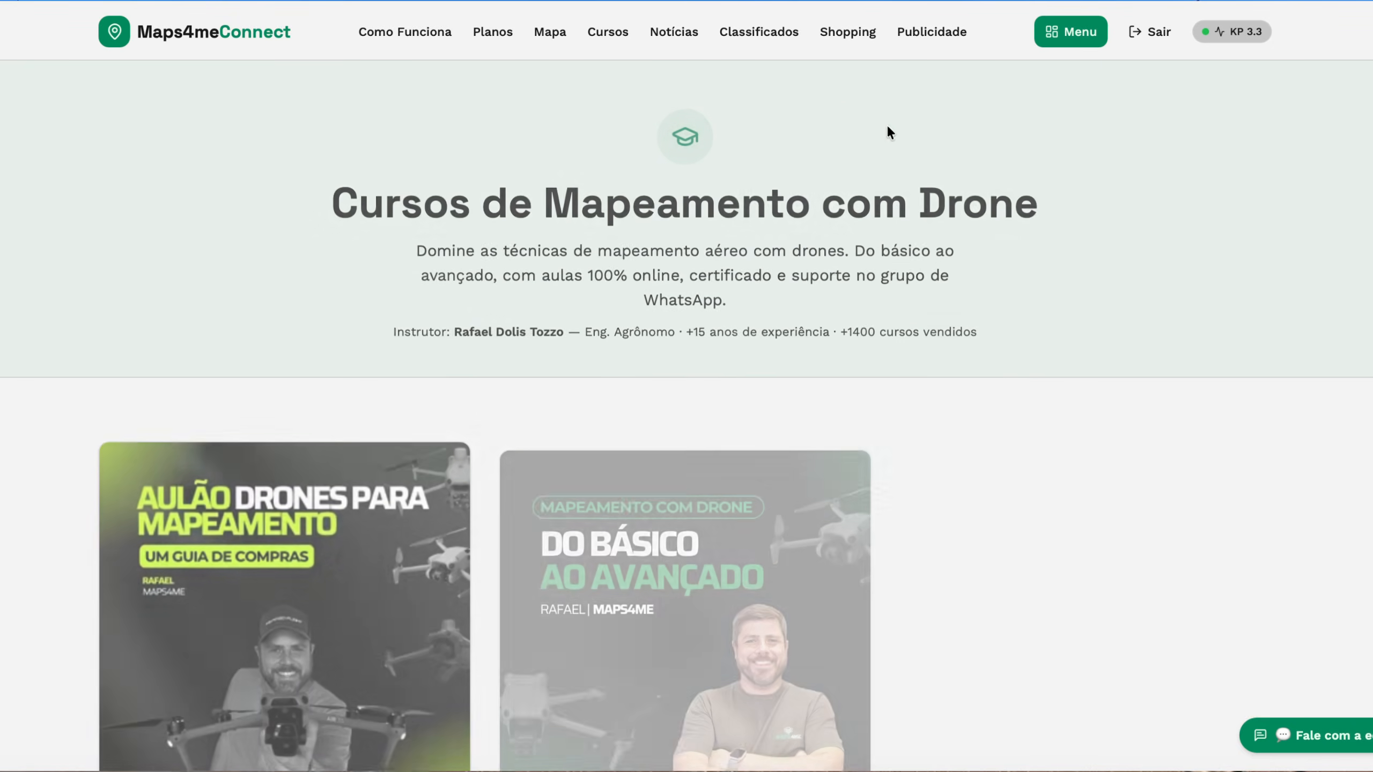
pyautogui.scroll(-3, 686, 410)
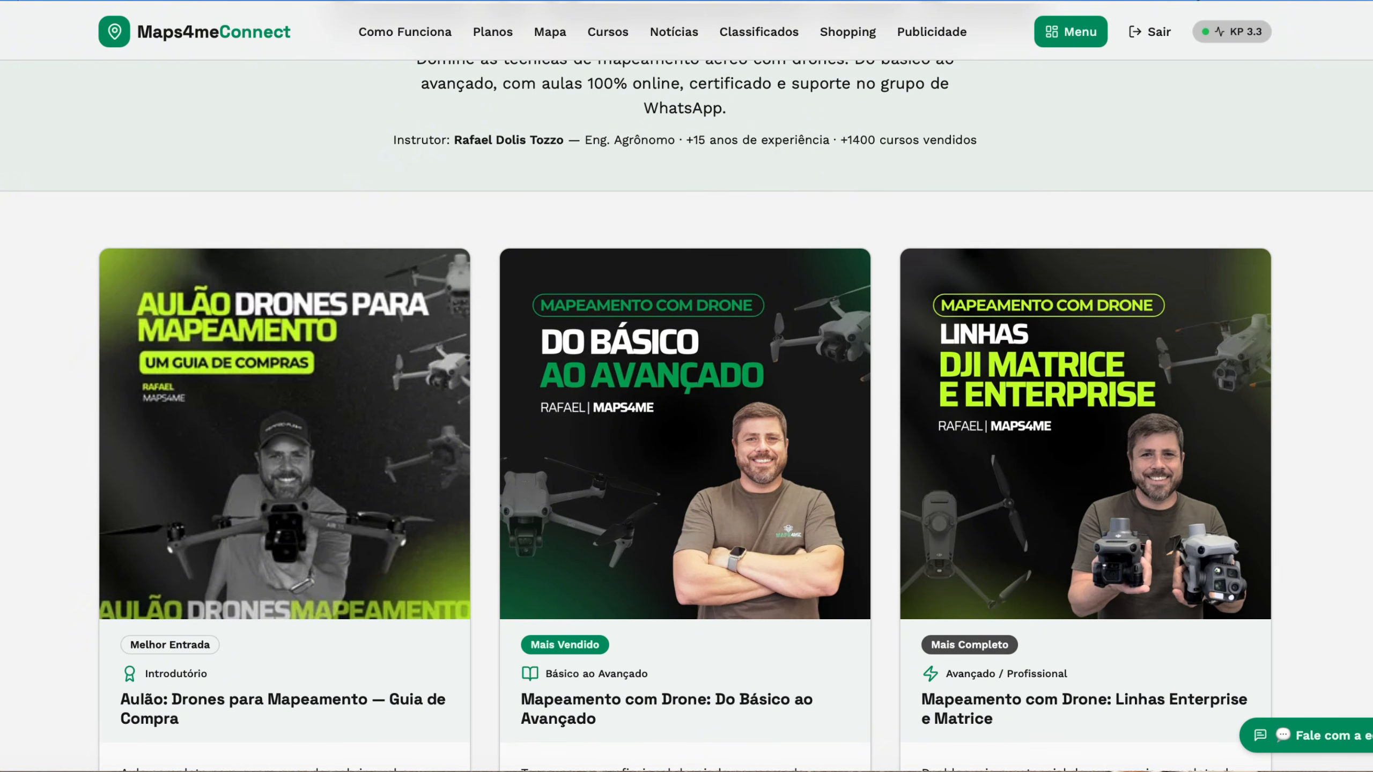
pyautogui.scroll(-2, 687, 411)
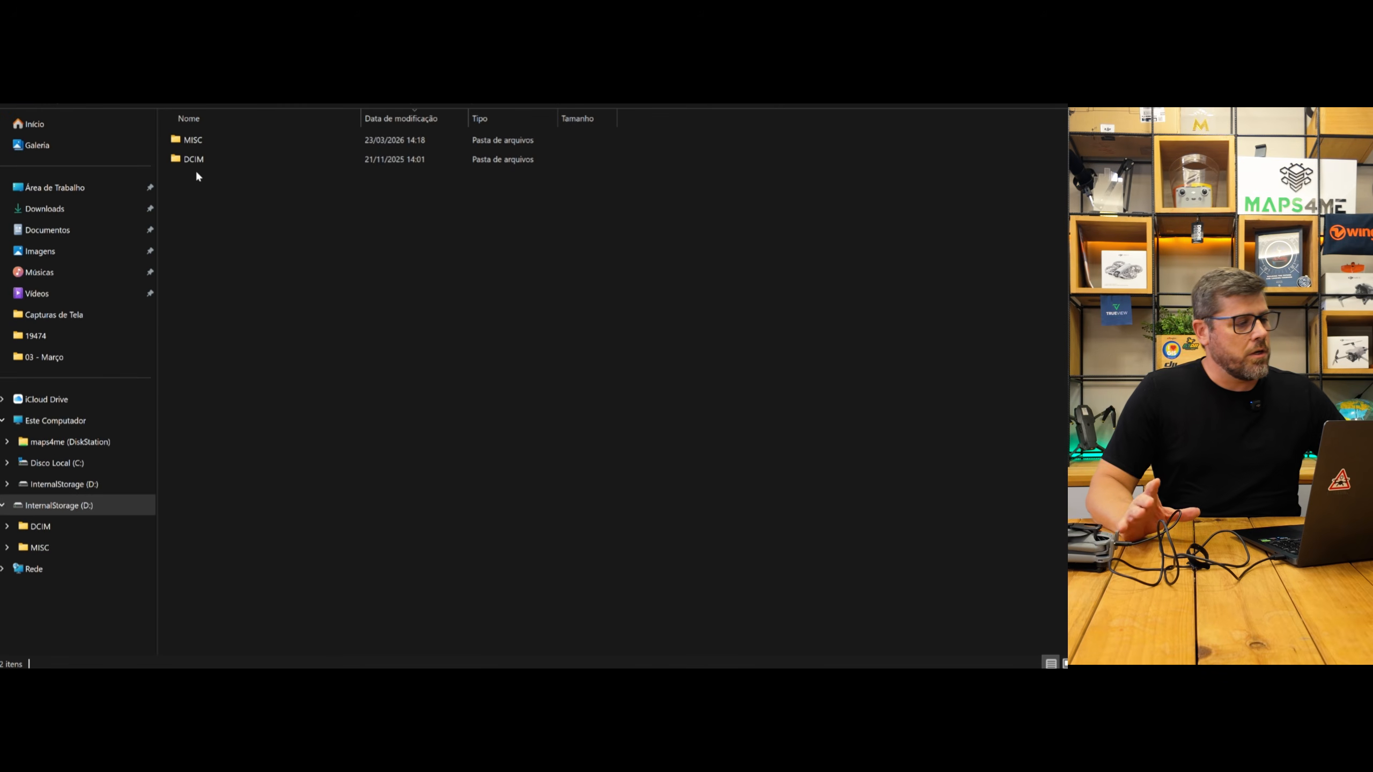
pyautogui.doubleClick(195, 159)
pyautogui.doubleClick(201, 141)
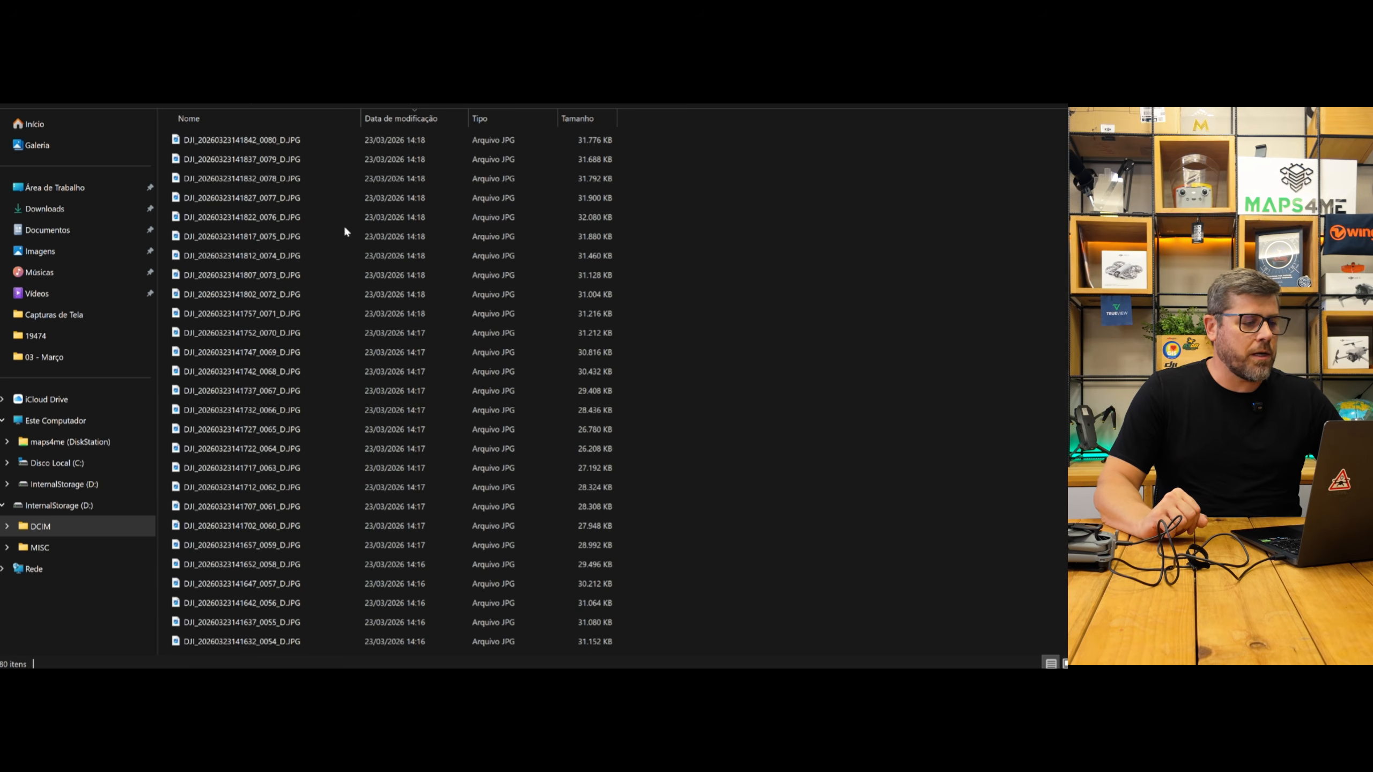
pyautogui.scroll(-13, 400, 260)
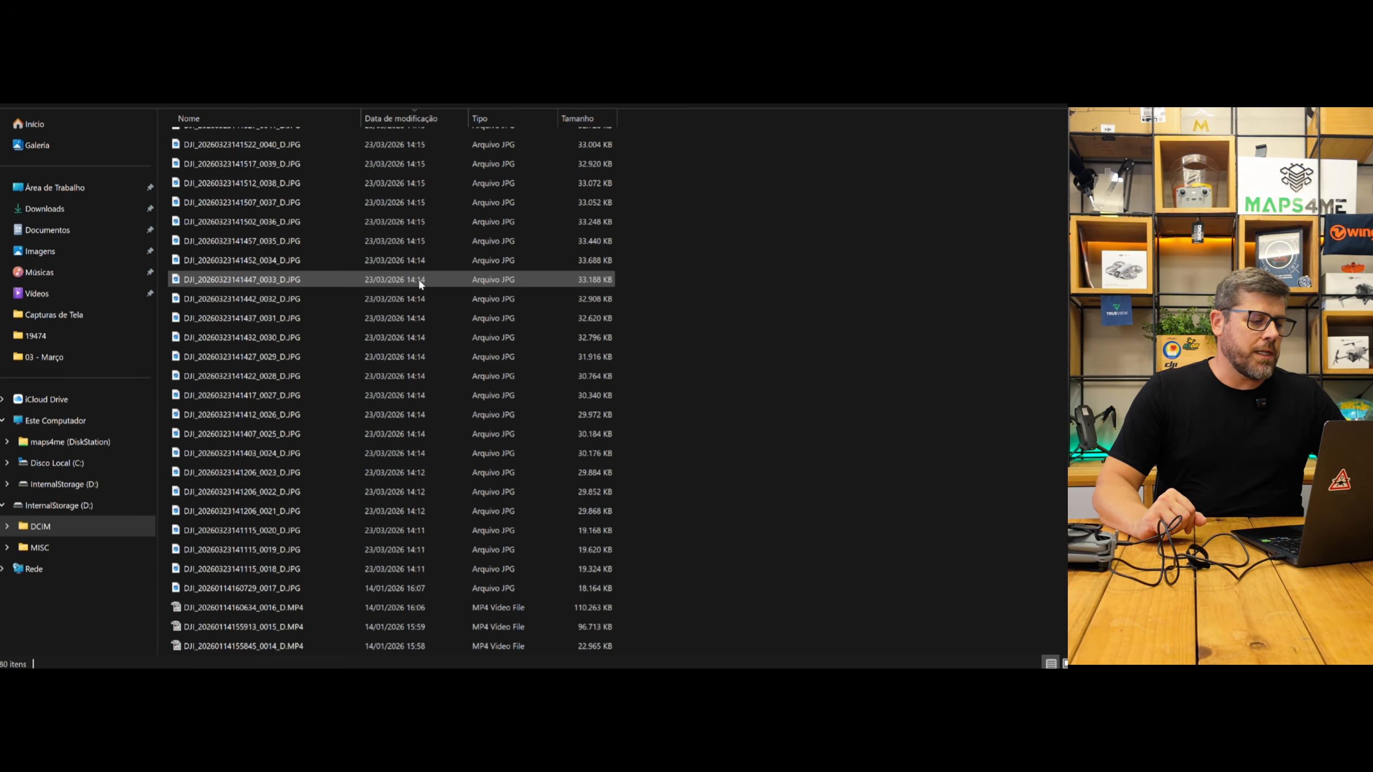
pyautogui.scroll(-3, 420, 283)
pyautogui.click(364, 416)
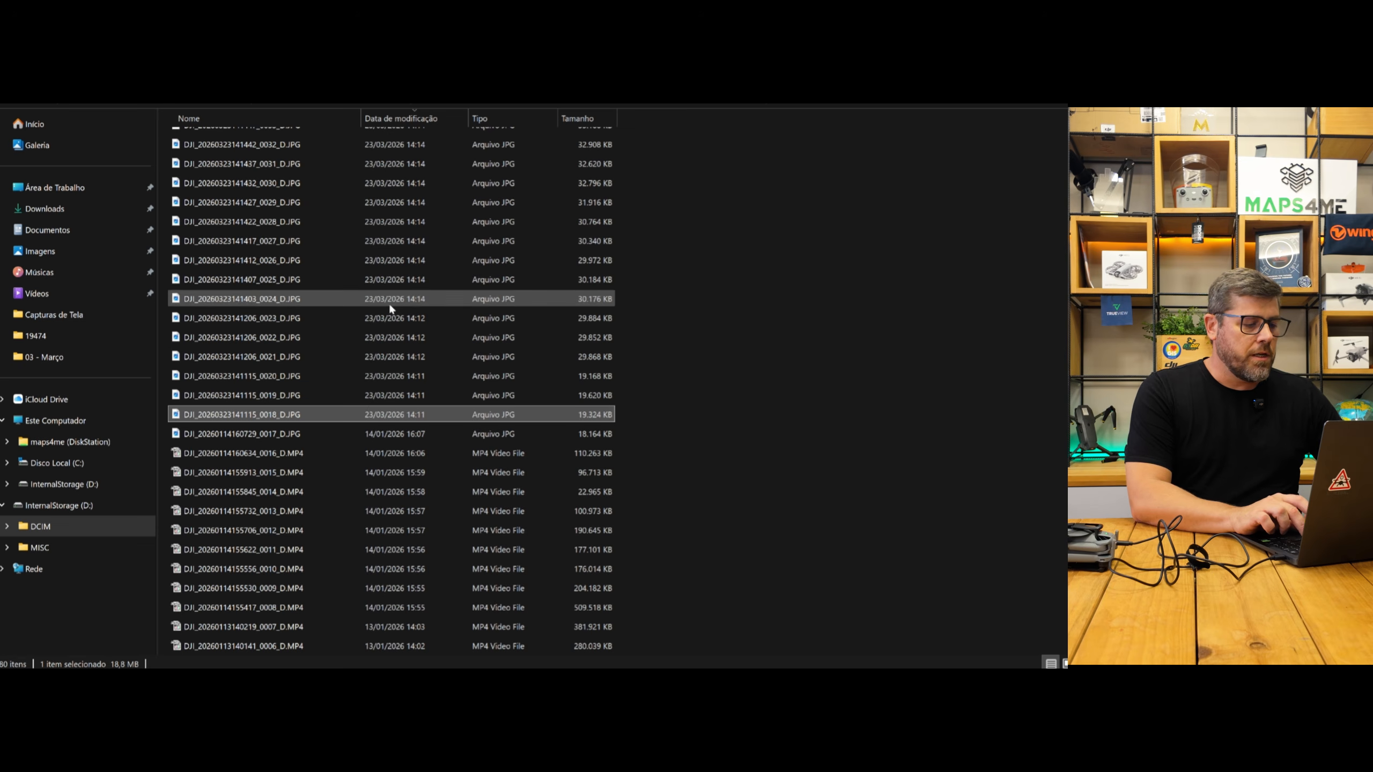
pyautogui.scroll(15, 391, 303)
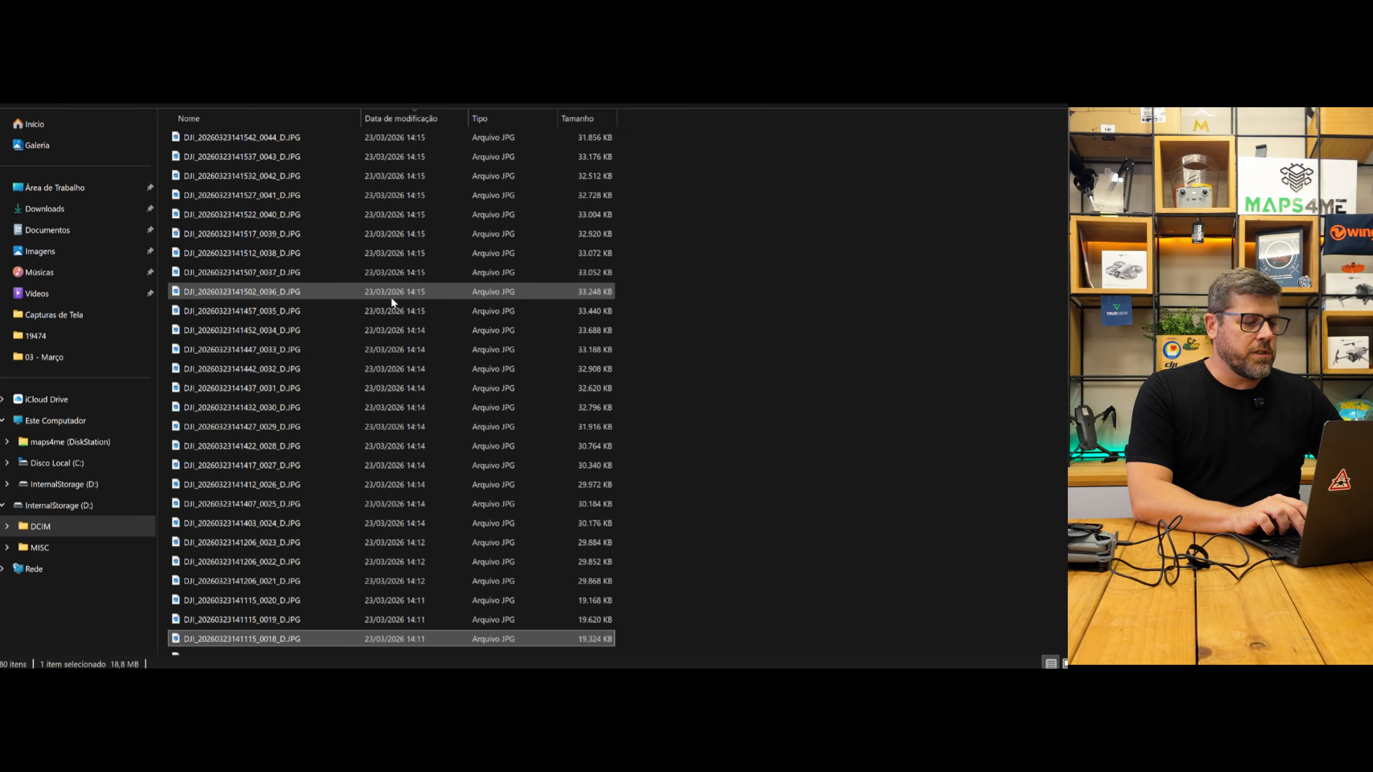
pyautogui.keyDown('shift'); pyautogui.click(385, 145); pyautogui.keyUp('shift')
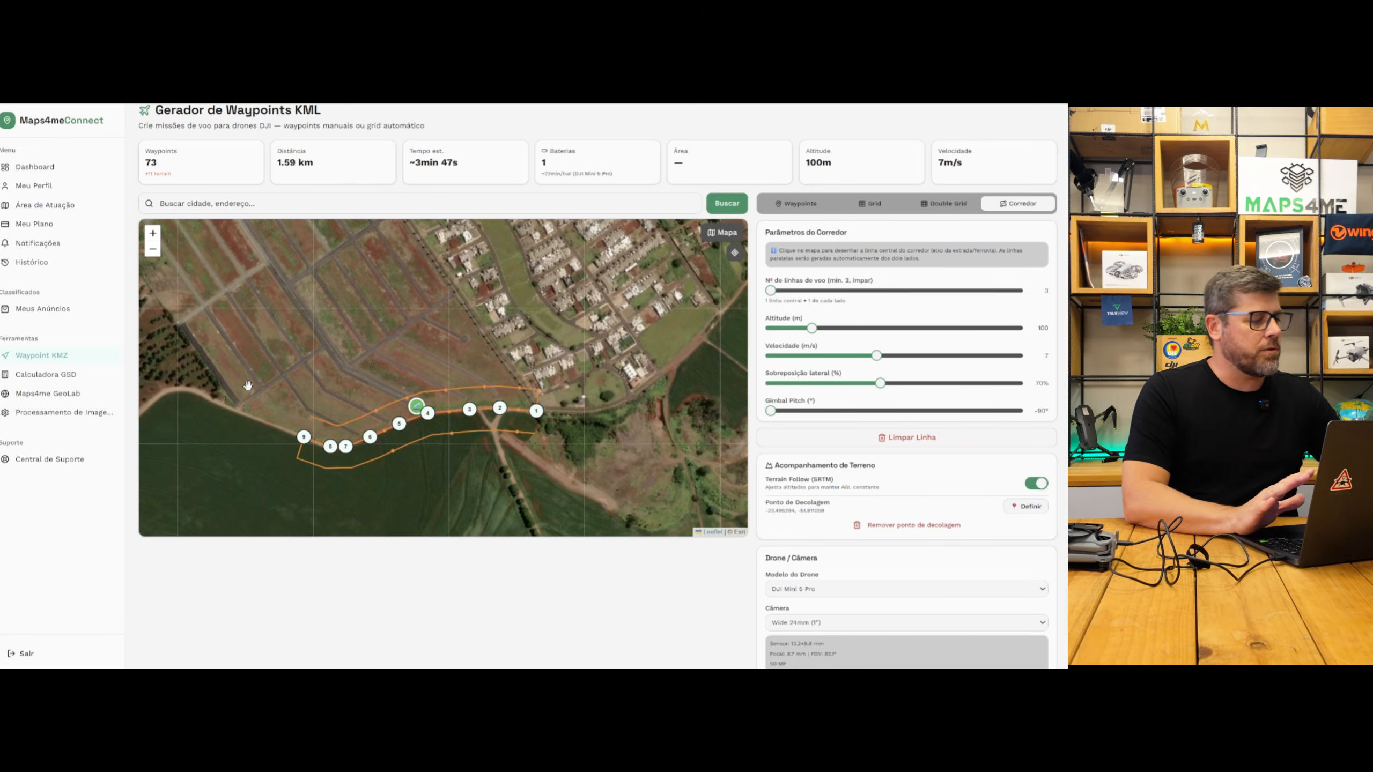
# Step: Switch to image processing in Maps4meConnect and review the credit balance, product prices and flight-line requirements
pyautogui.click(35, 411)
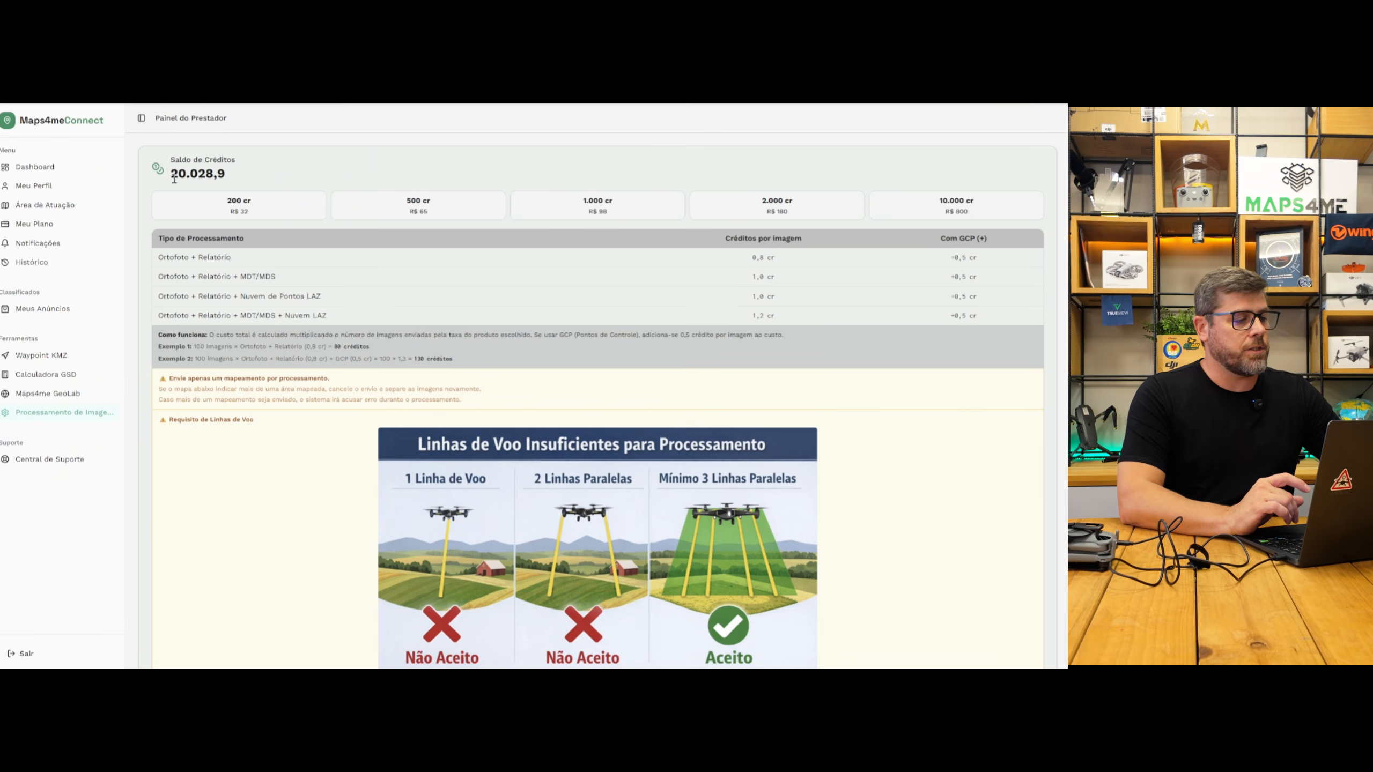
pyautogui.moveTo(172, 174); pyautogui.dragTo(217, 174)
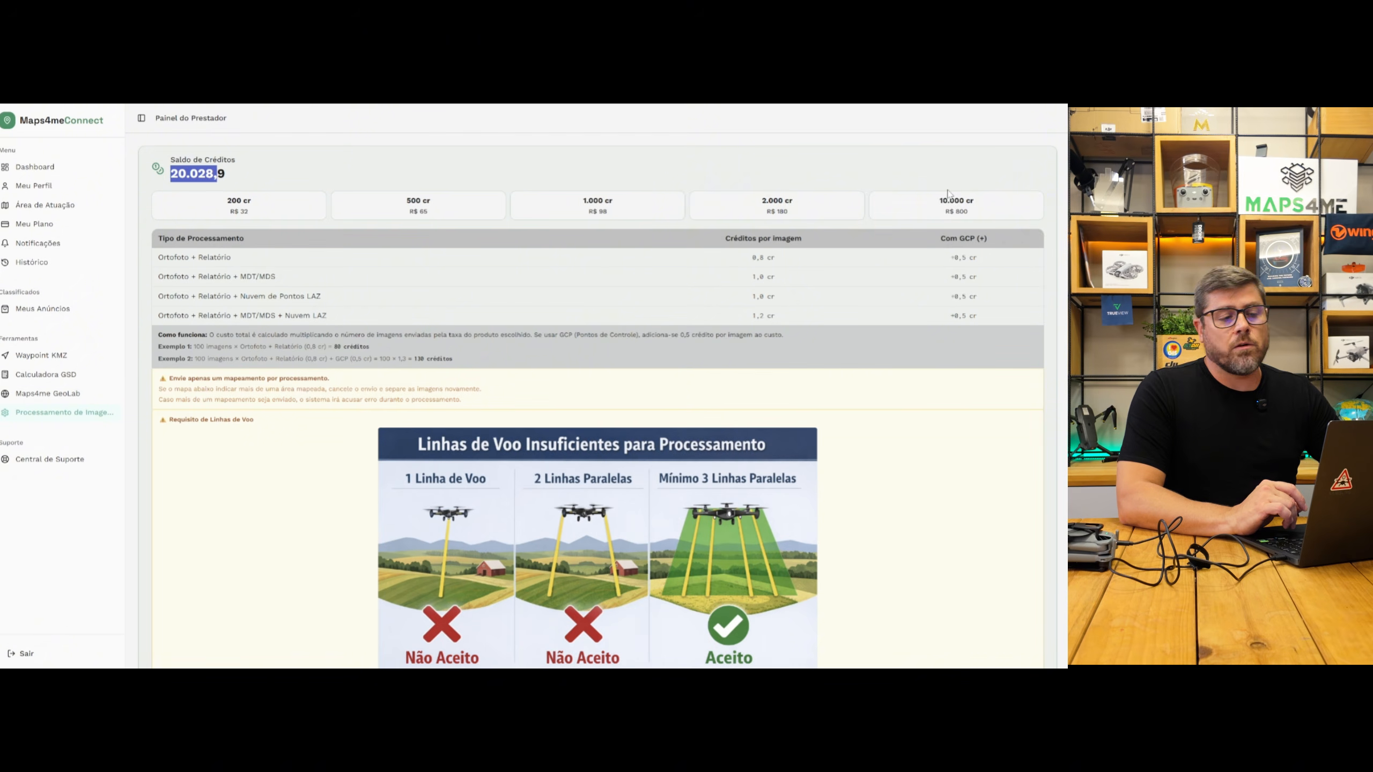
pyautogui.scroll(-1, 717, 345)
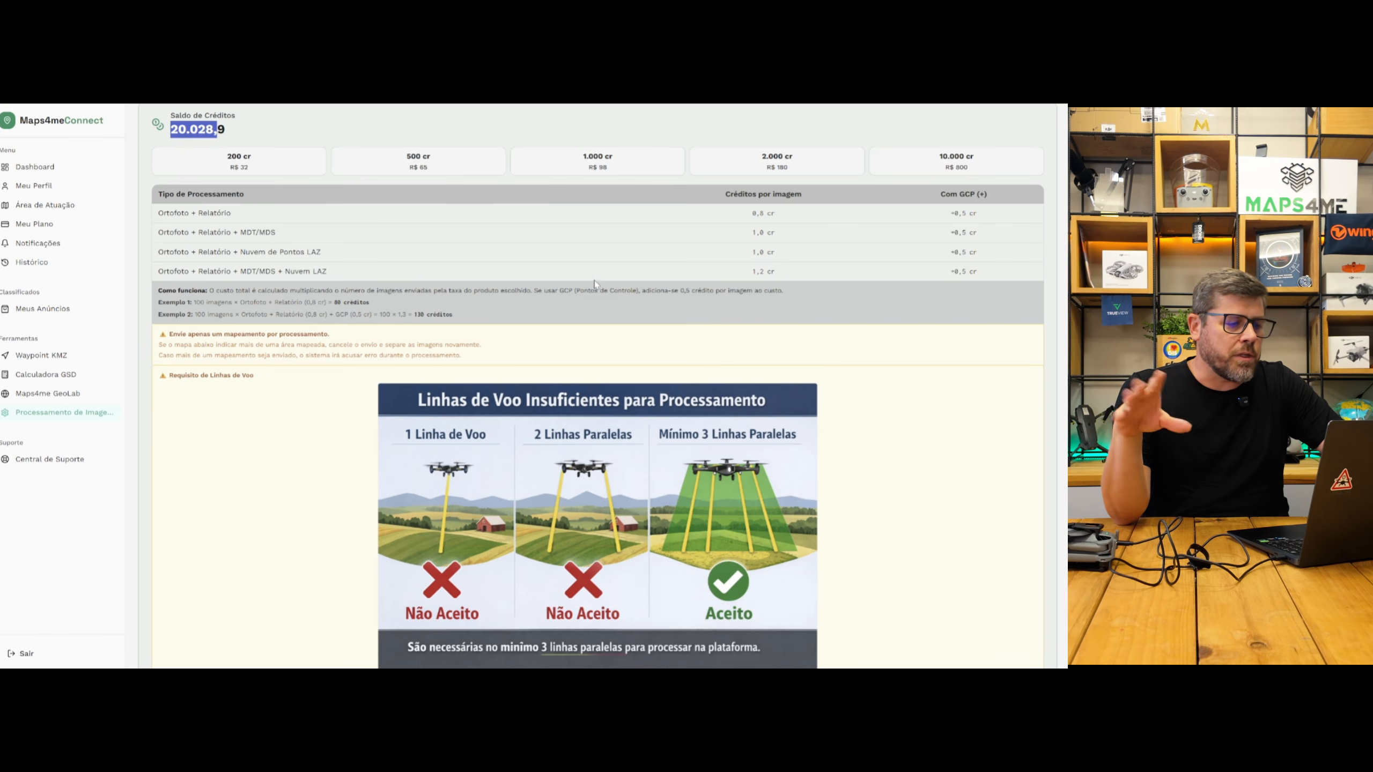
pyautogui.scroll(1, 596, 277)
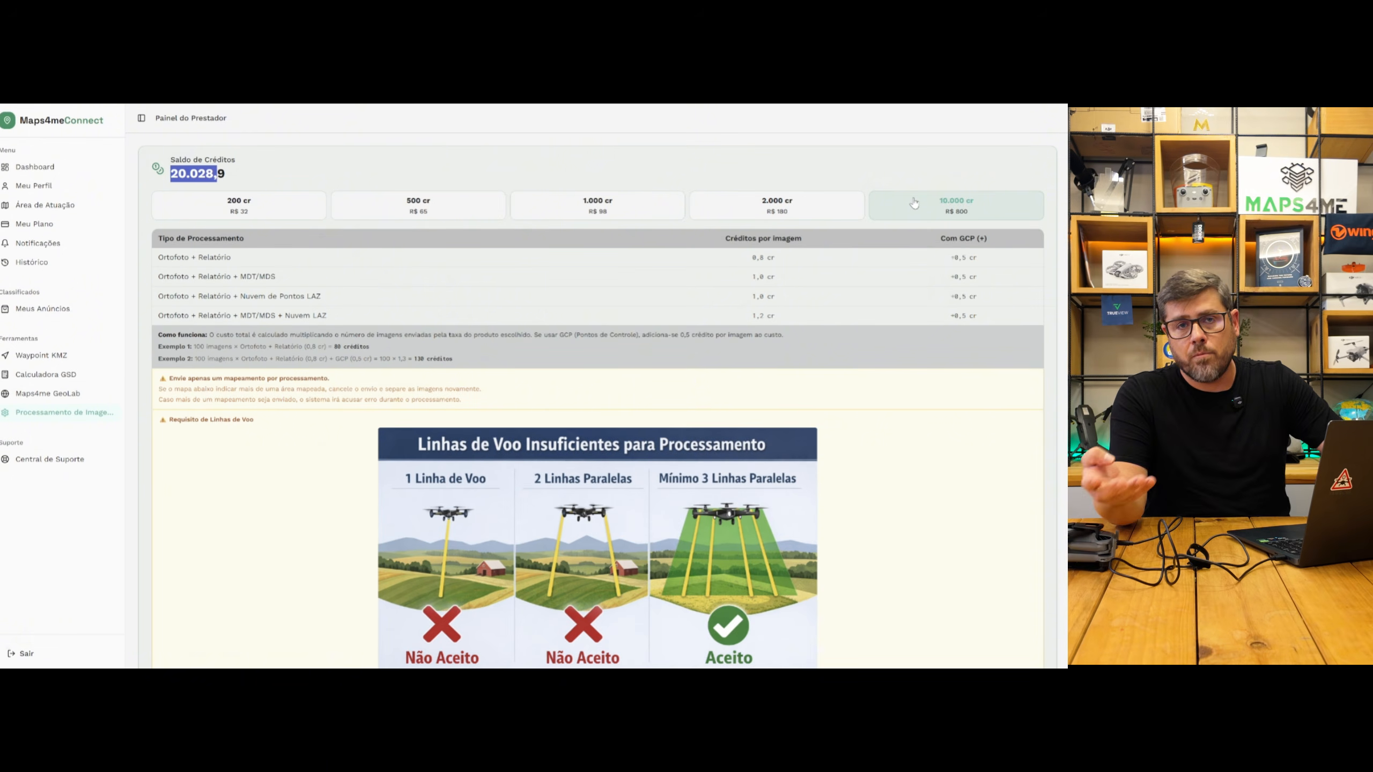
pyautogui.scroll(-9, 716, 228)
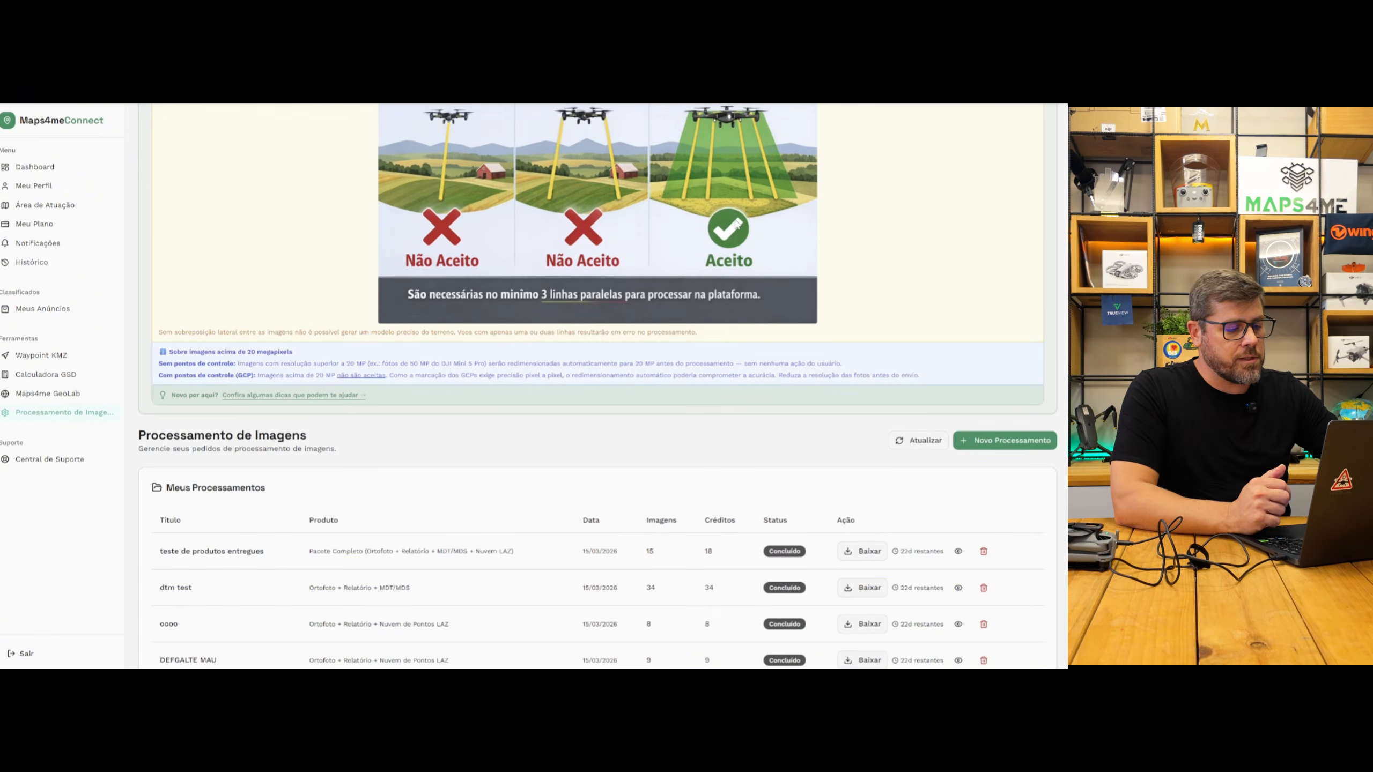
pyautogui.scroll(4, 715, 228)
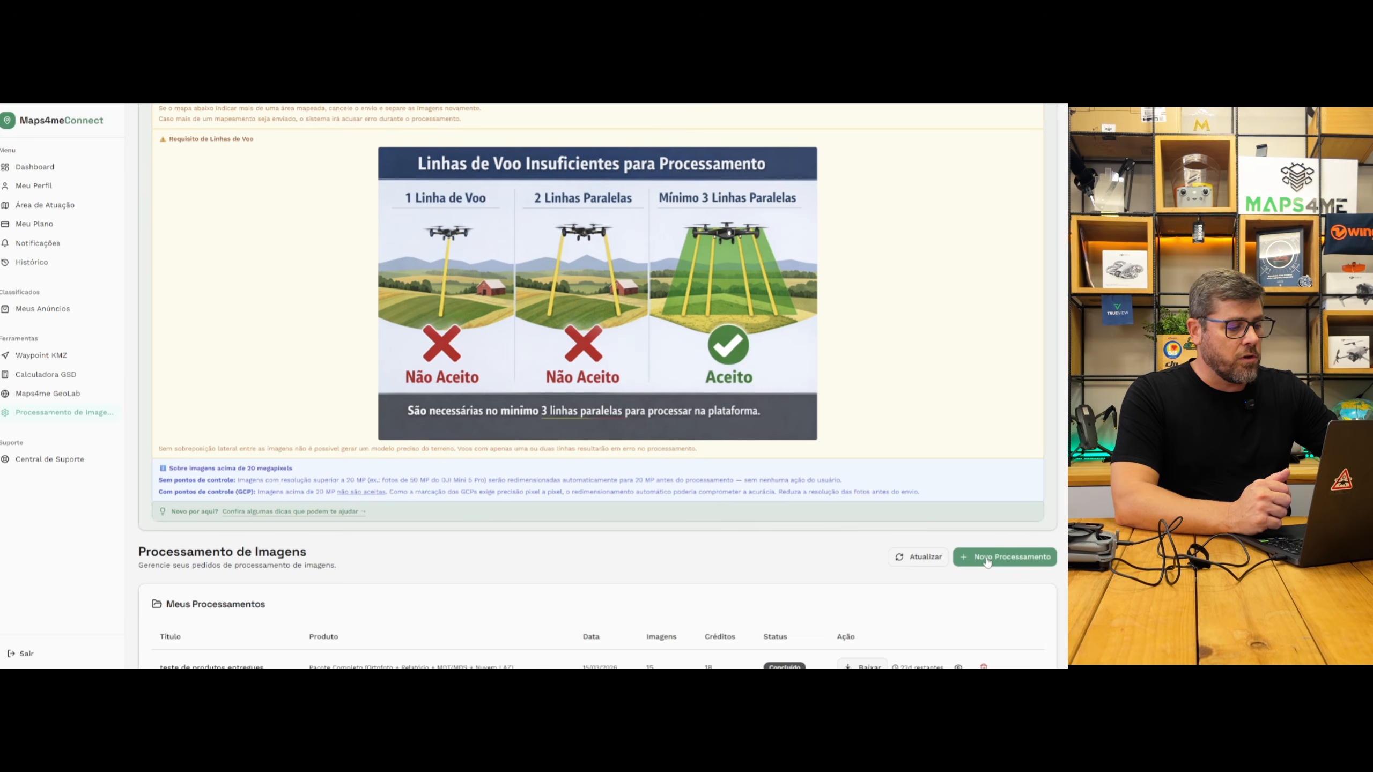
# Step: Start a new image processing job named Levantamento Estrada Mini 5 PRO
pyautogui.click(986, 563)
pyautogui.scroll(-3, 379, 422)
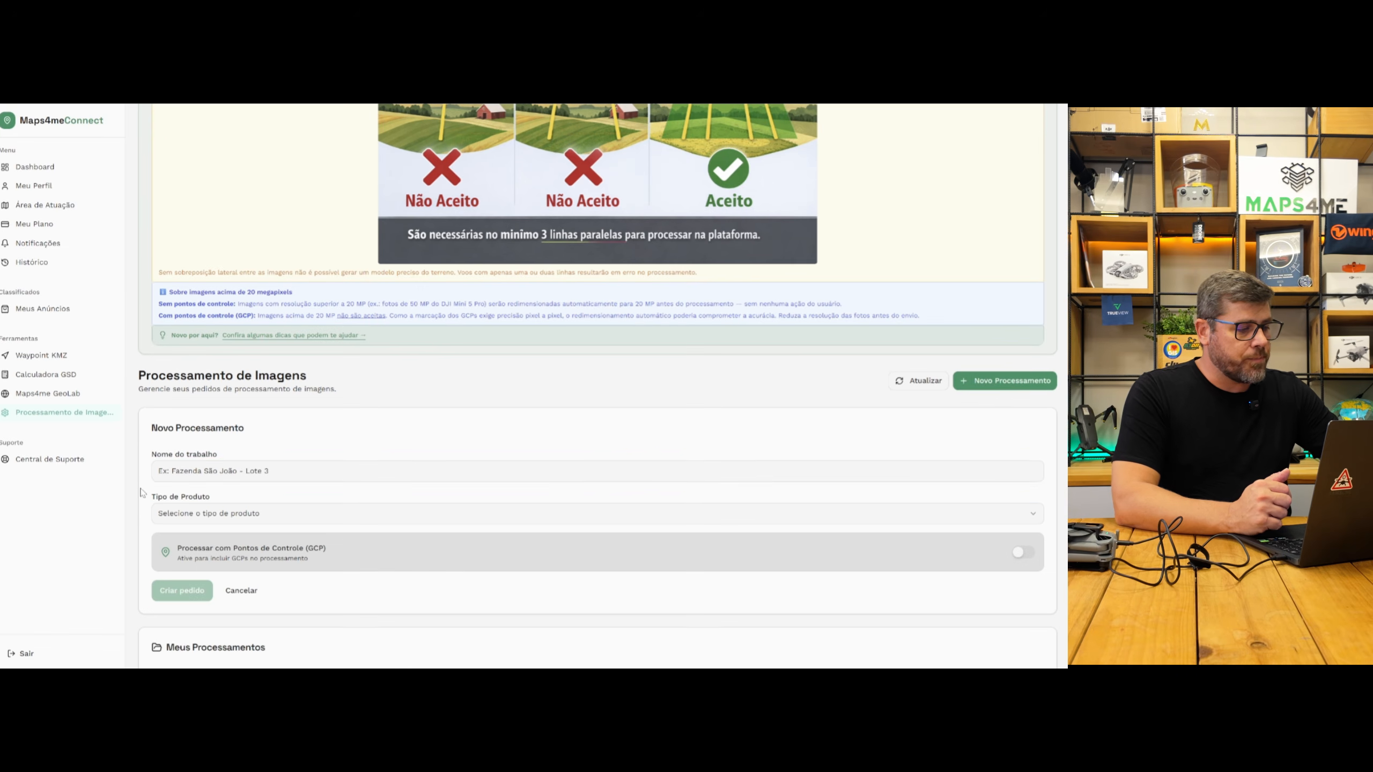
pyautogui.click(180, 471)
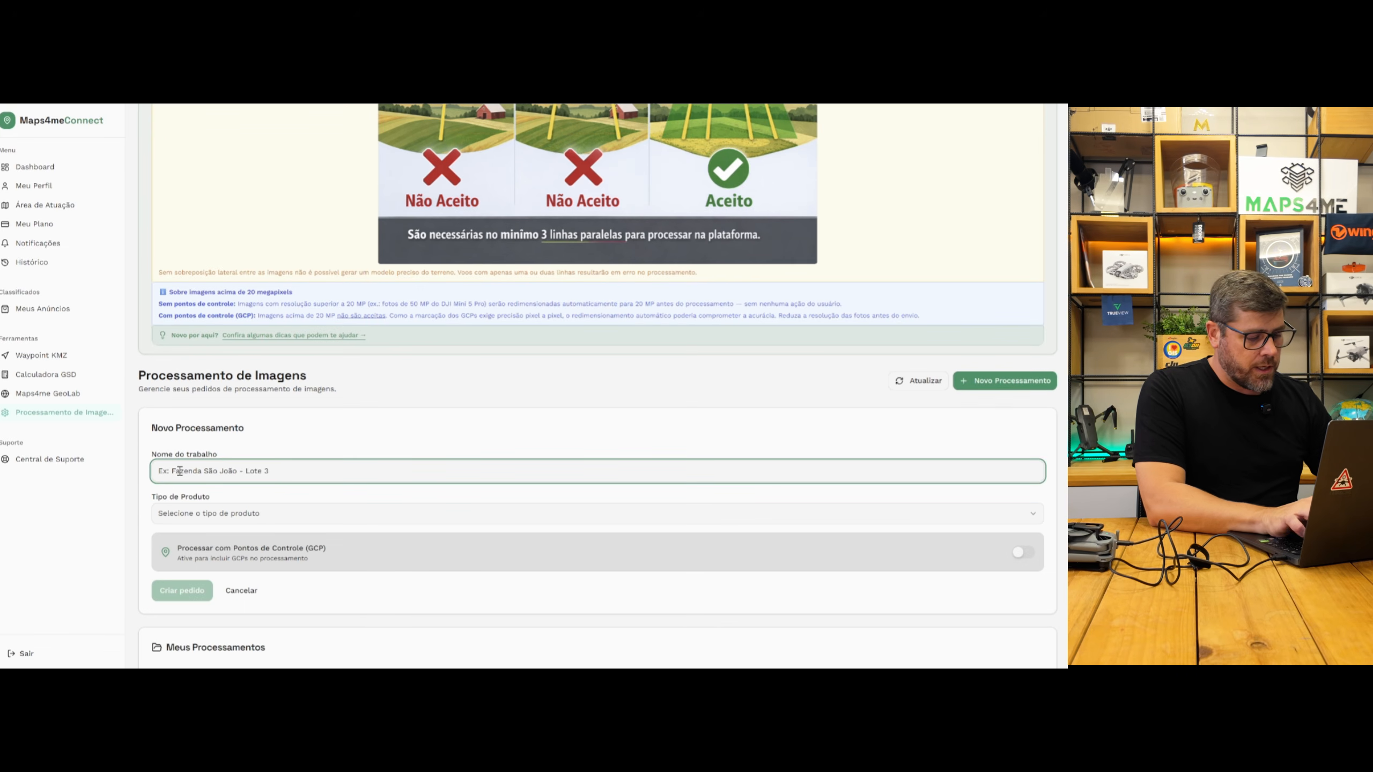
pyautogui.write('Levantament')
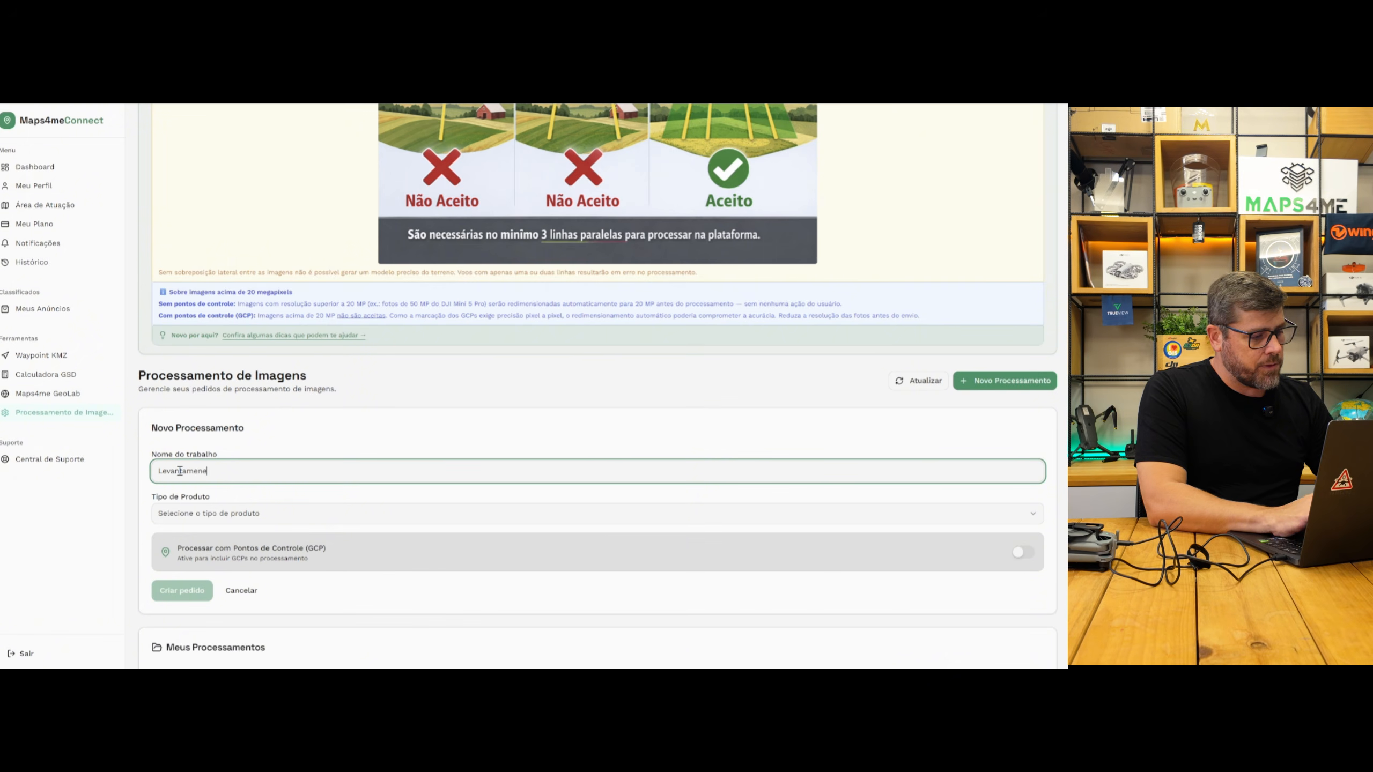
pyautogui.write('nto ')
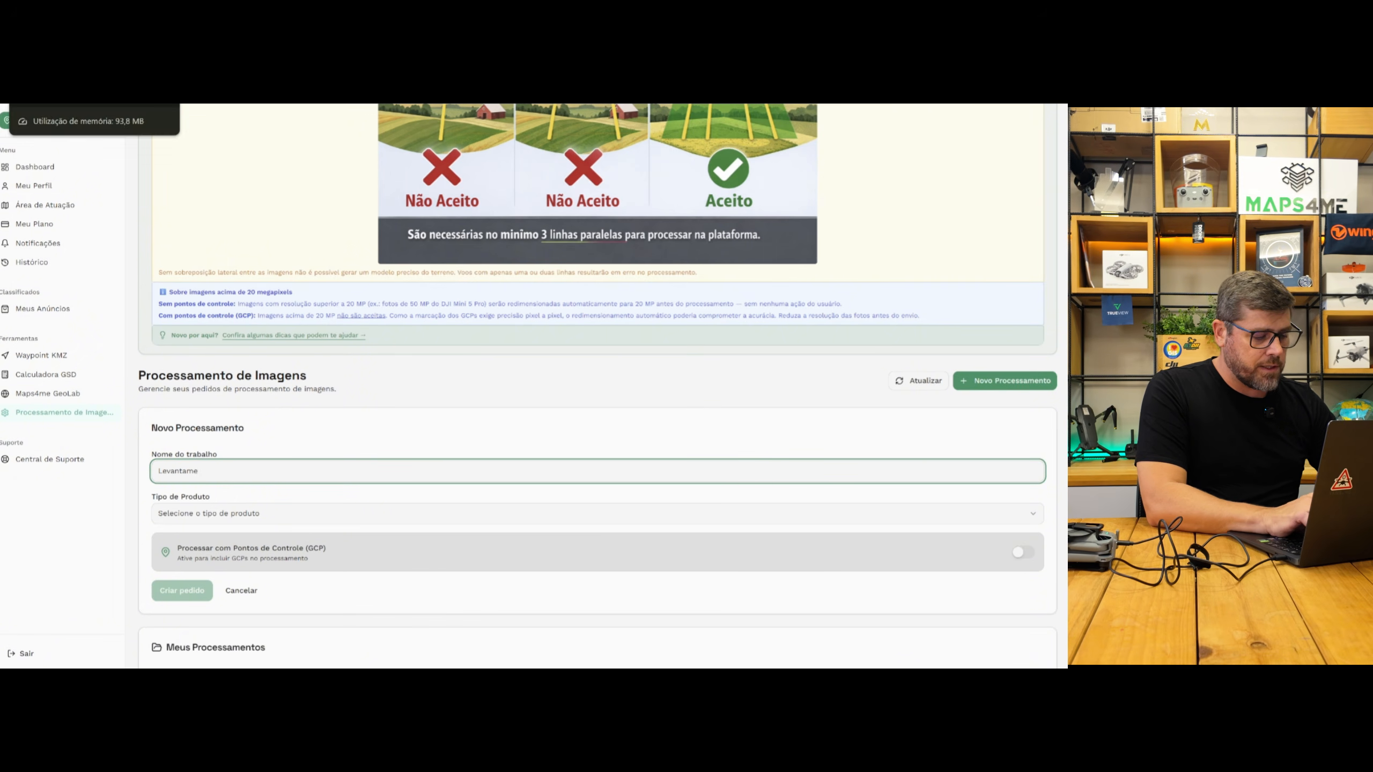
pyautogui.write('Estrada ')
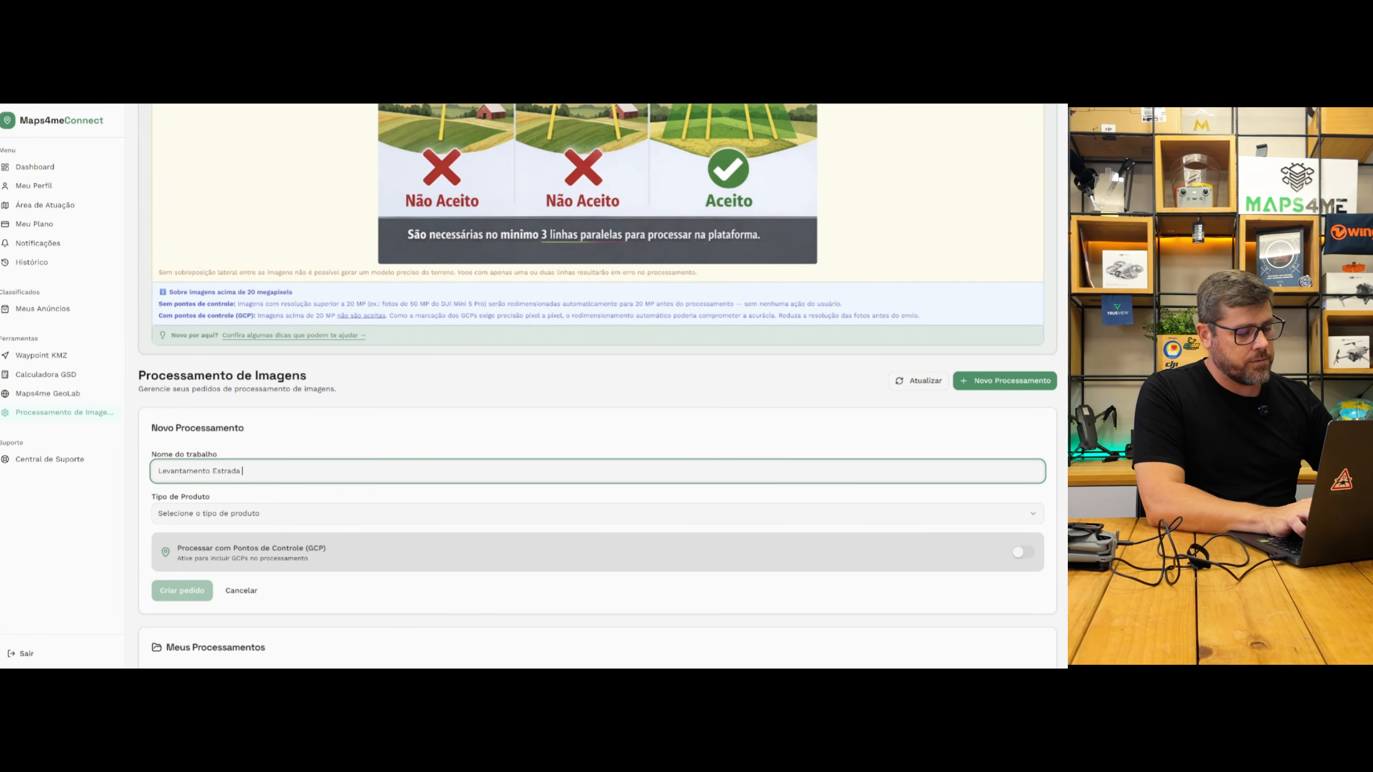
pyautogui.write('Mini ')
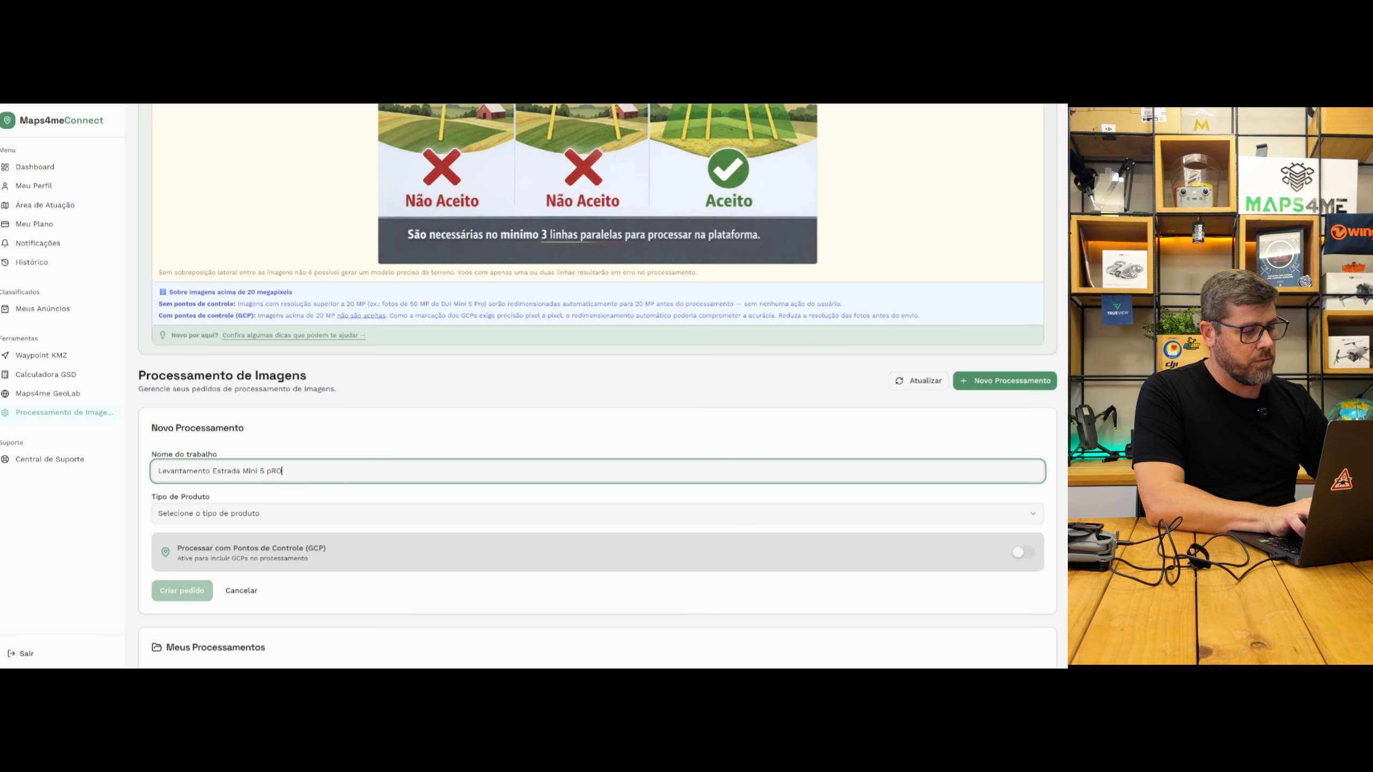
pyautogui.write('5 PRO')
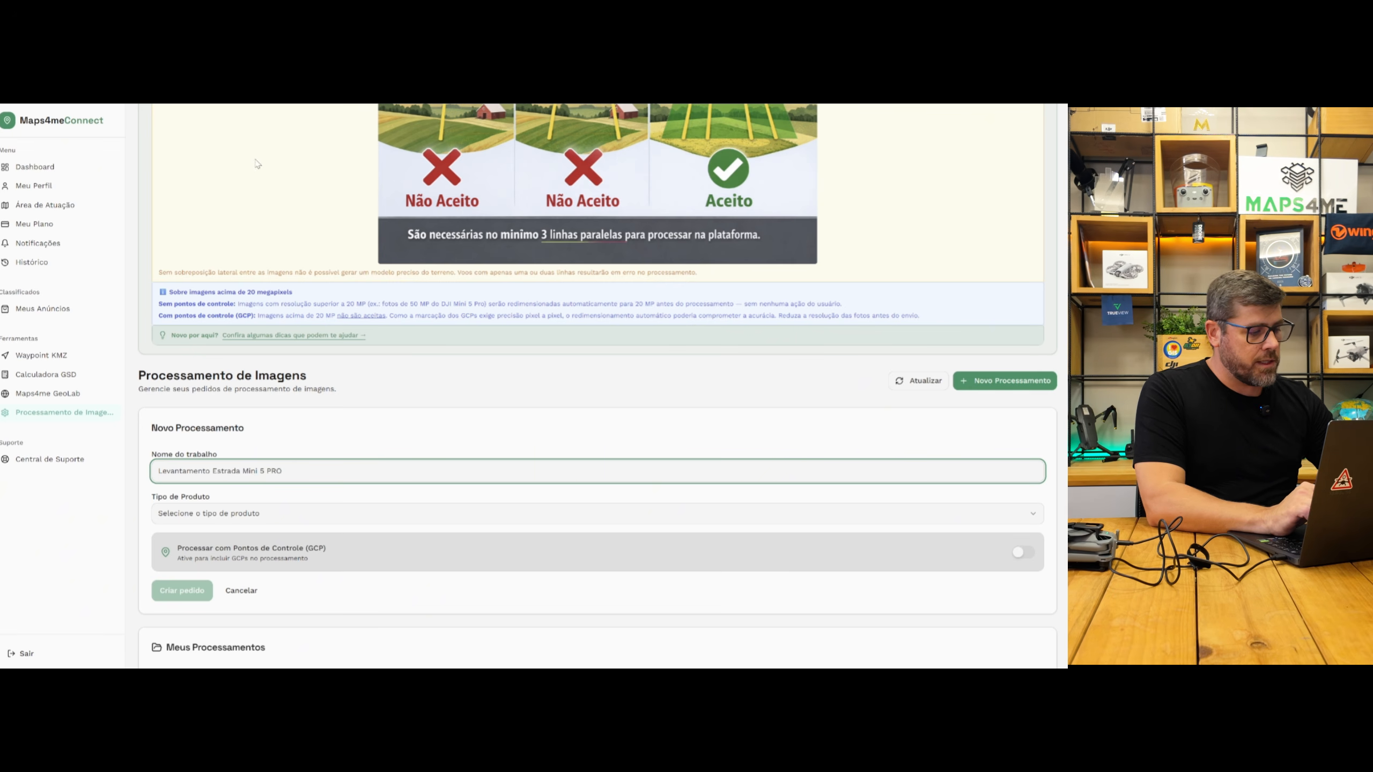
# Step: Choose the product Ortofoto + Relatório + MDT/MDS, create the order without control points and accept the important notice
pyautogui.click(216, 514)
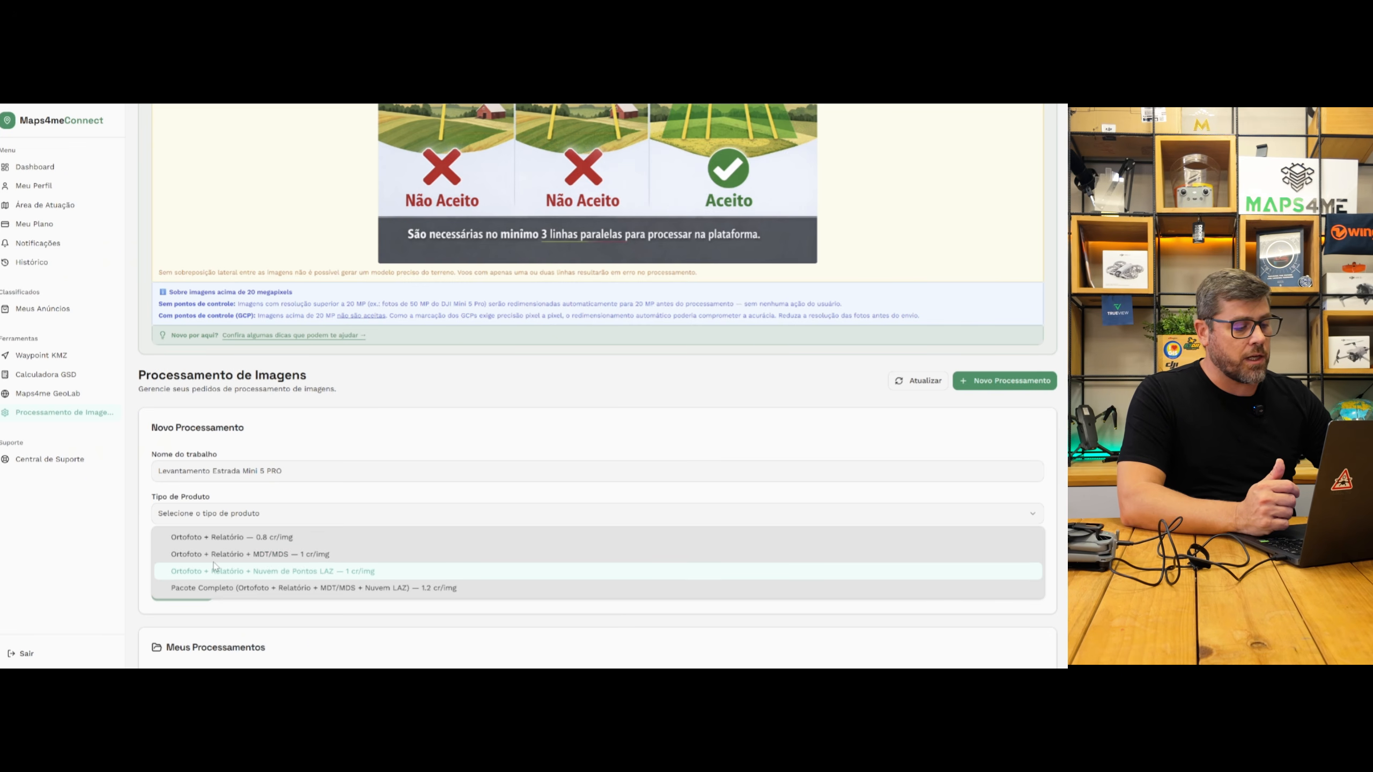
pyautogui.click(214, 555)
pyautogui.scroll(-3, 291, 436)
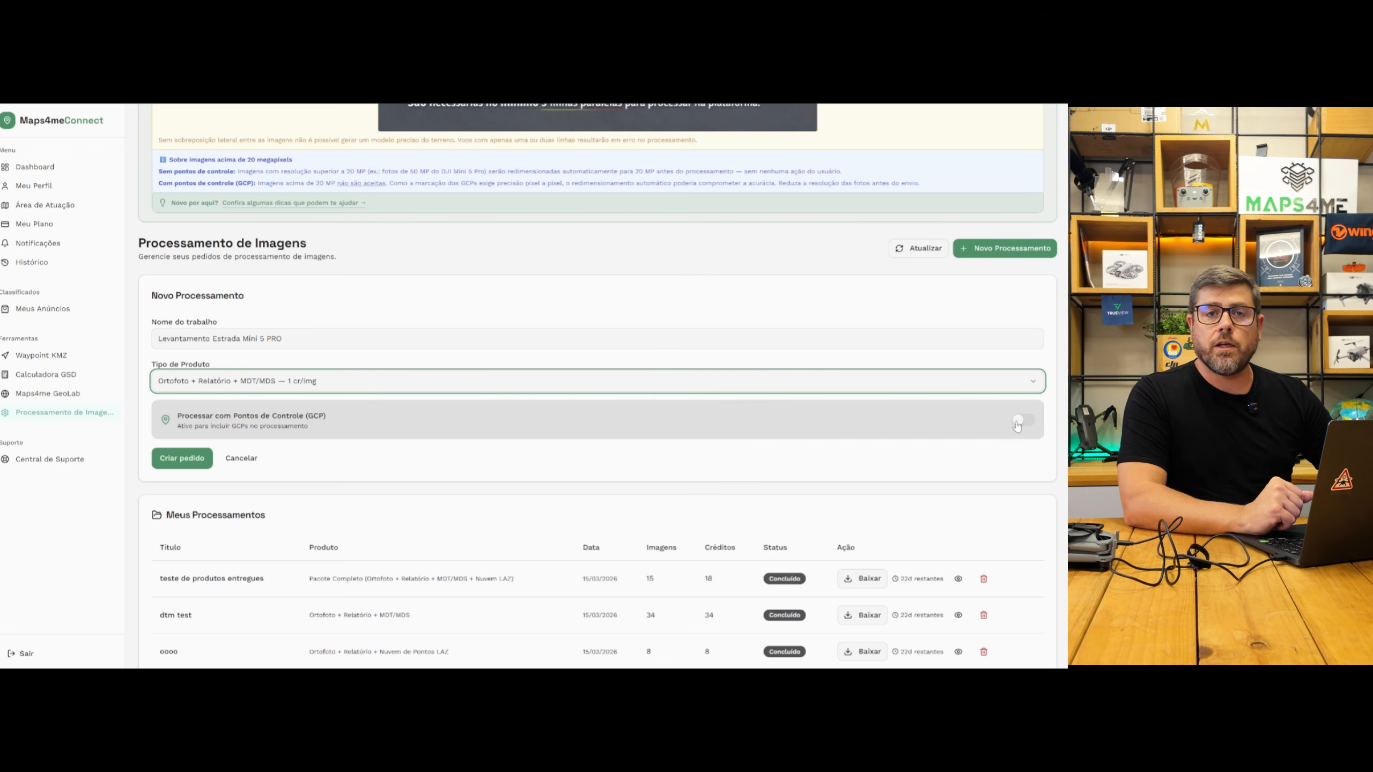
pyautogui.click(176, 463)
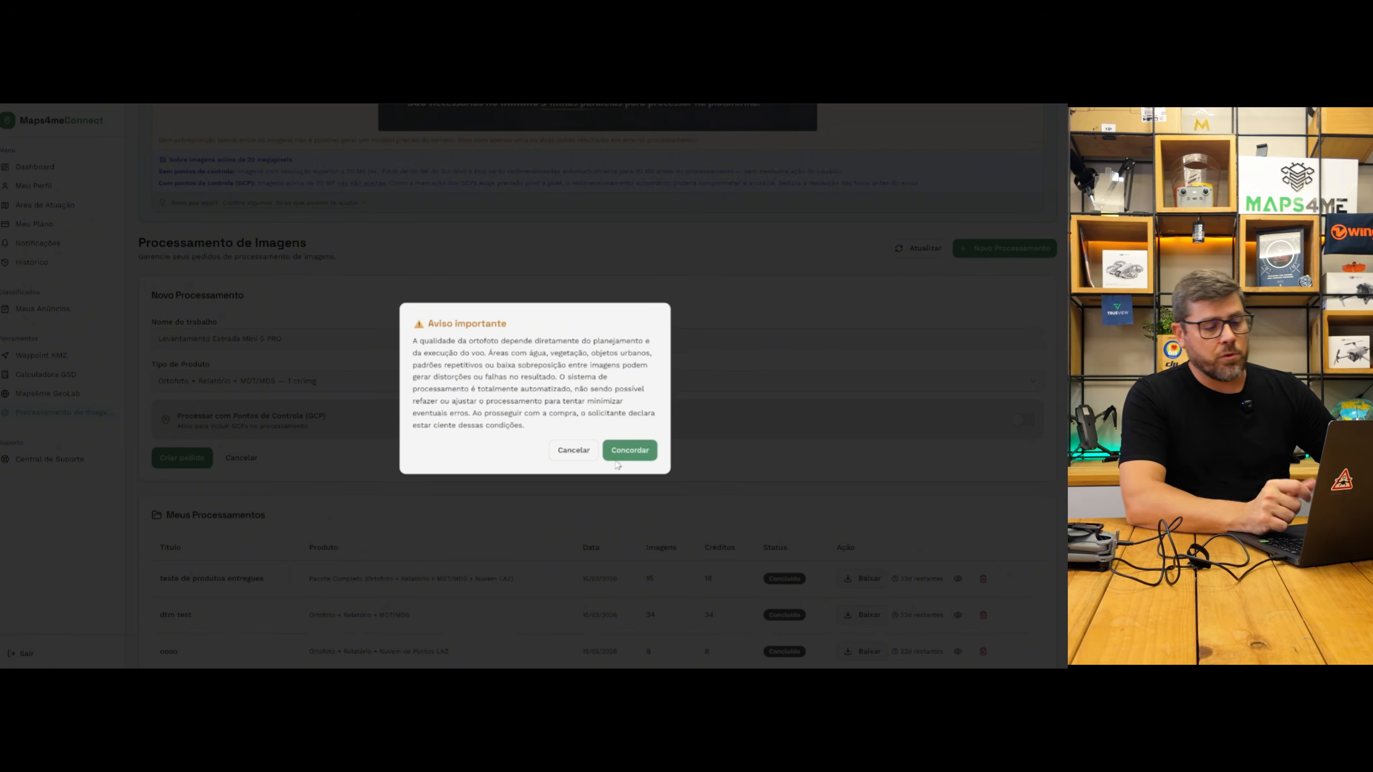
pyautogui.click(628, 451)
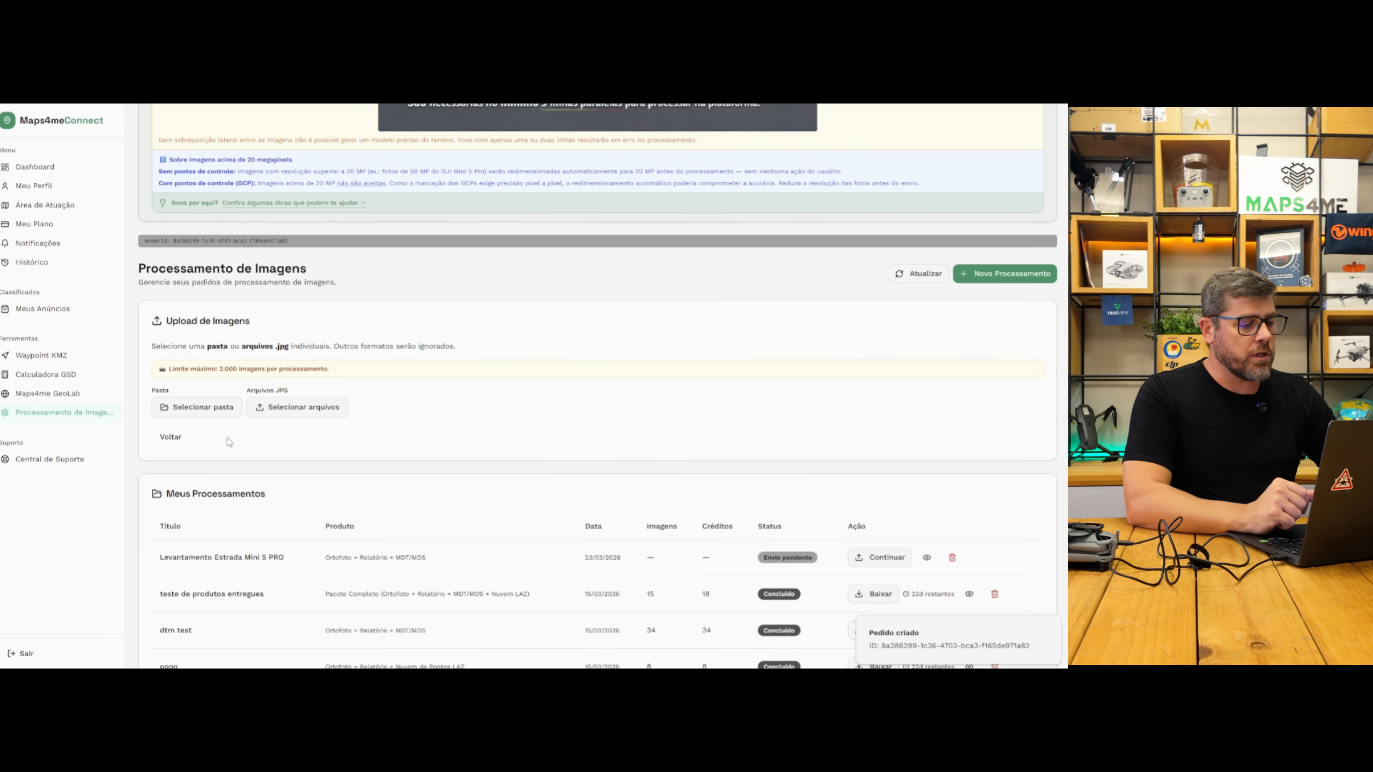
# Step: Choose to upload individual JPG files and browse to DCIM > DJI_001 on InternalStorage (D:)
pyautogui.click(331, 412)
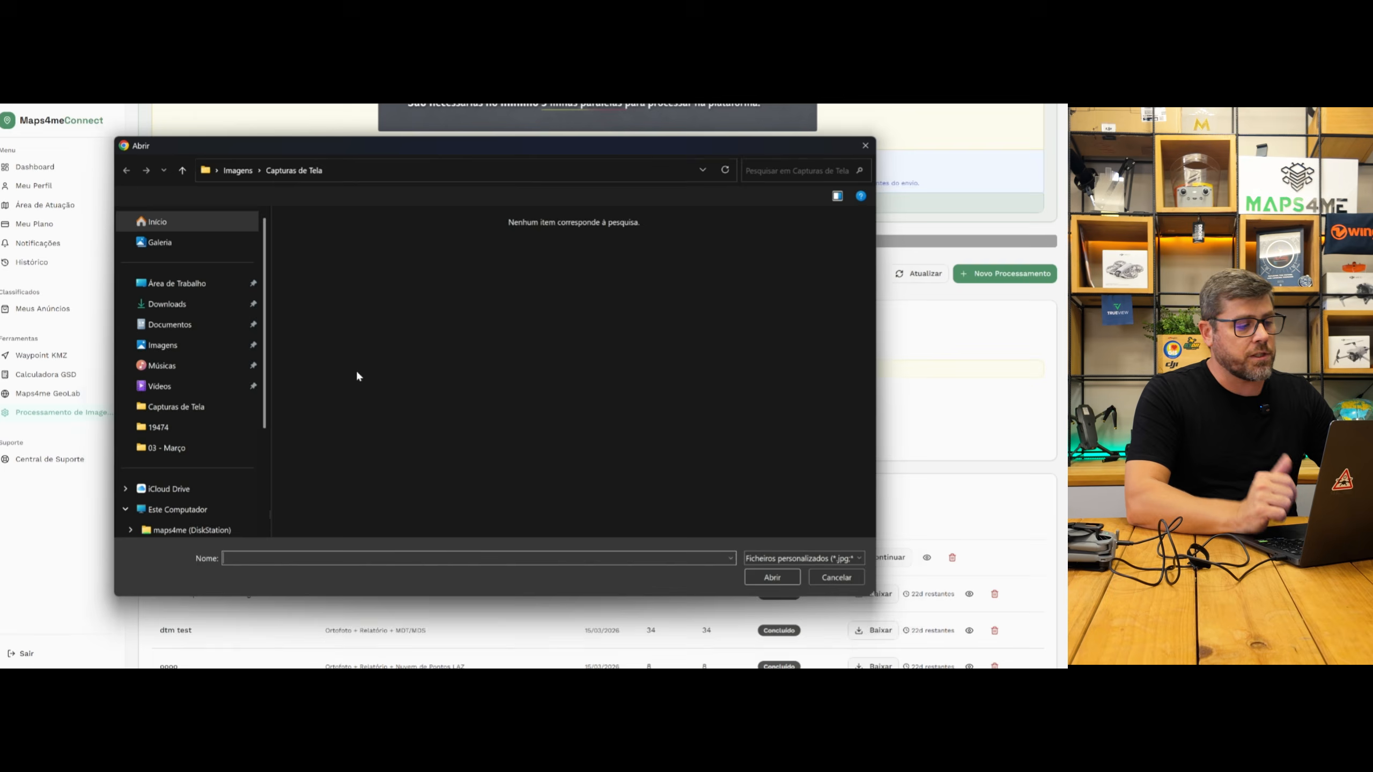
pyautogui.scroll(-3, 189, 405)
pyautogui.click(169, 474)
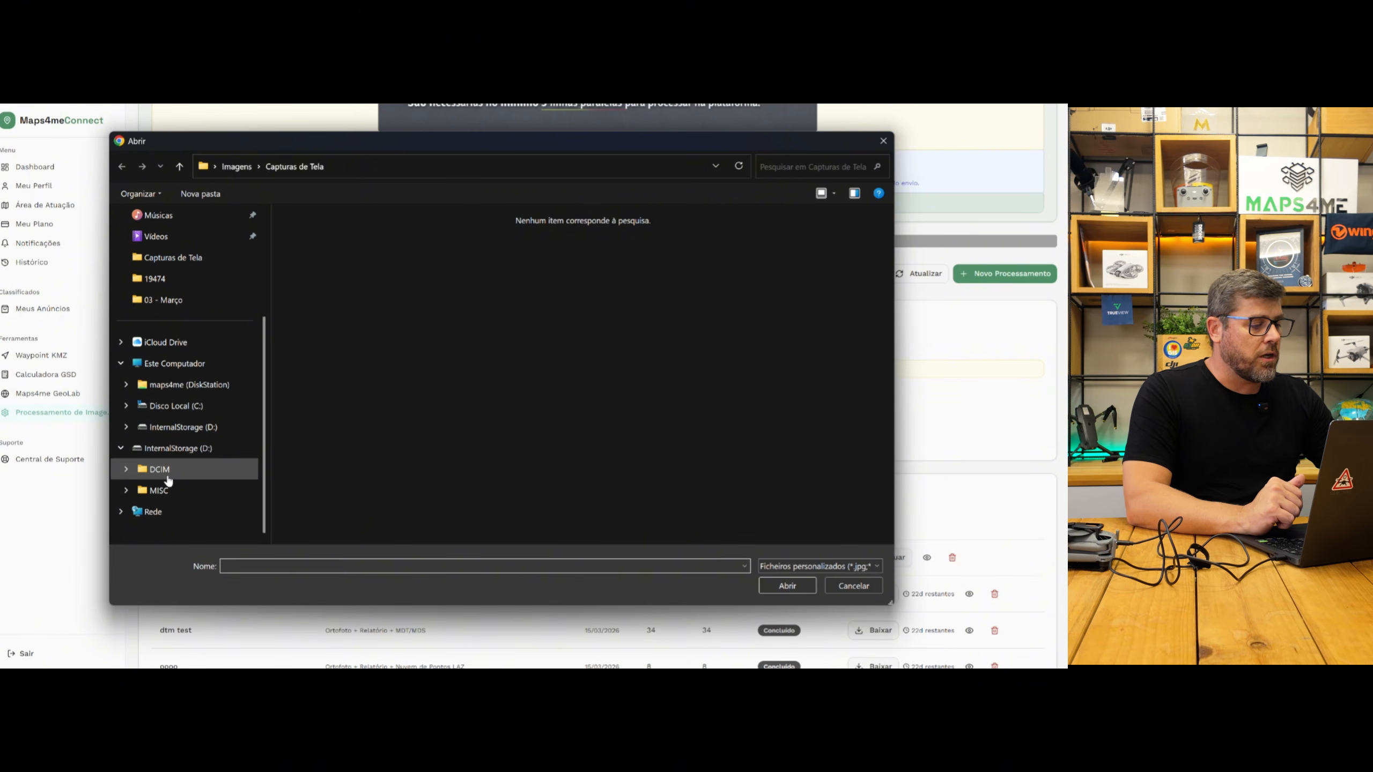
pyautogui.doubleClick(299, 238)
pyautogui.click(303, 239)
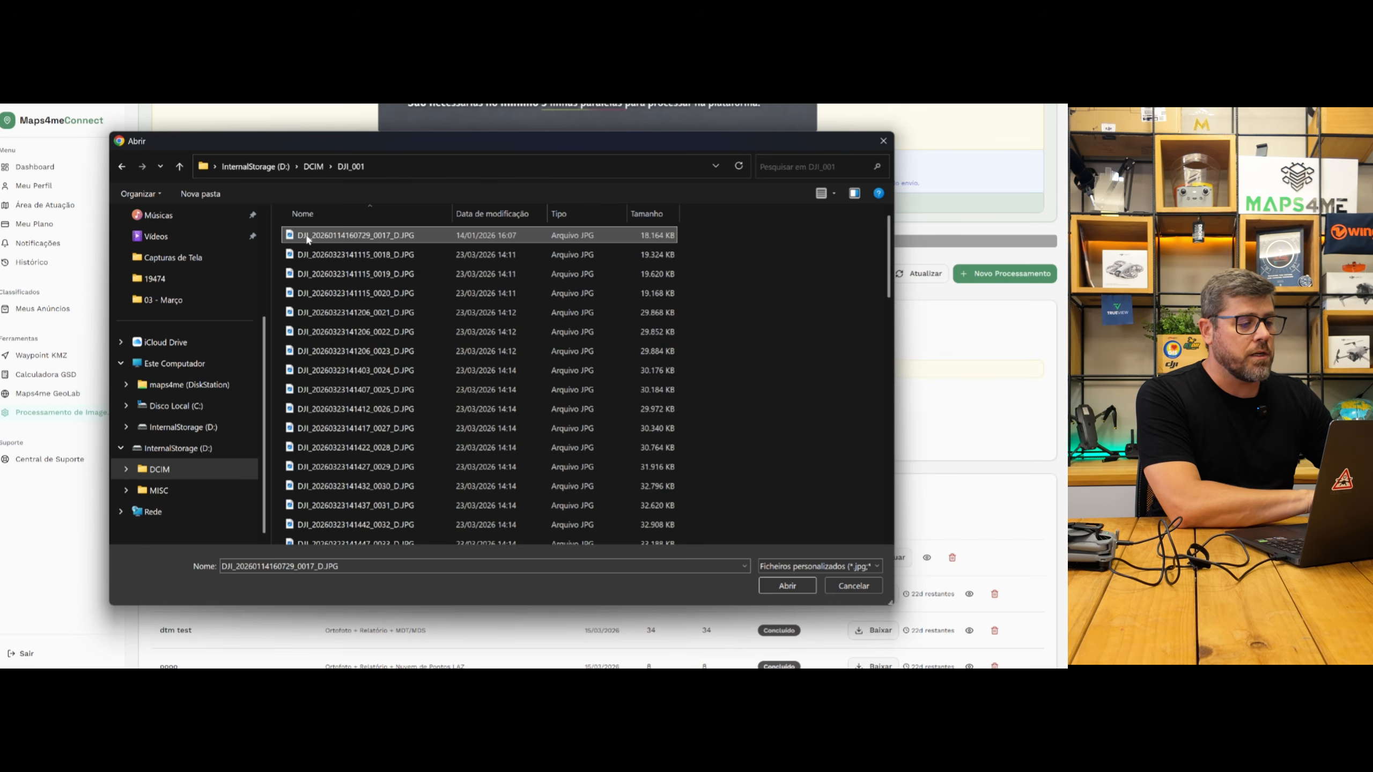
pyautogui.click(463, 214)
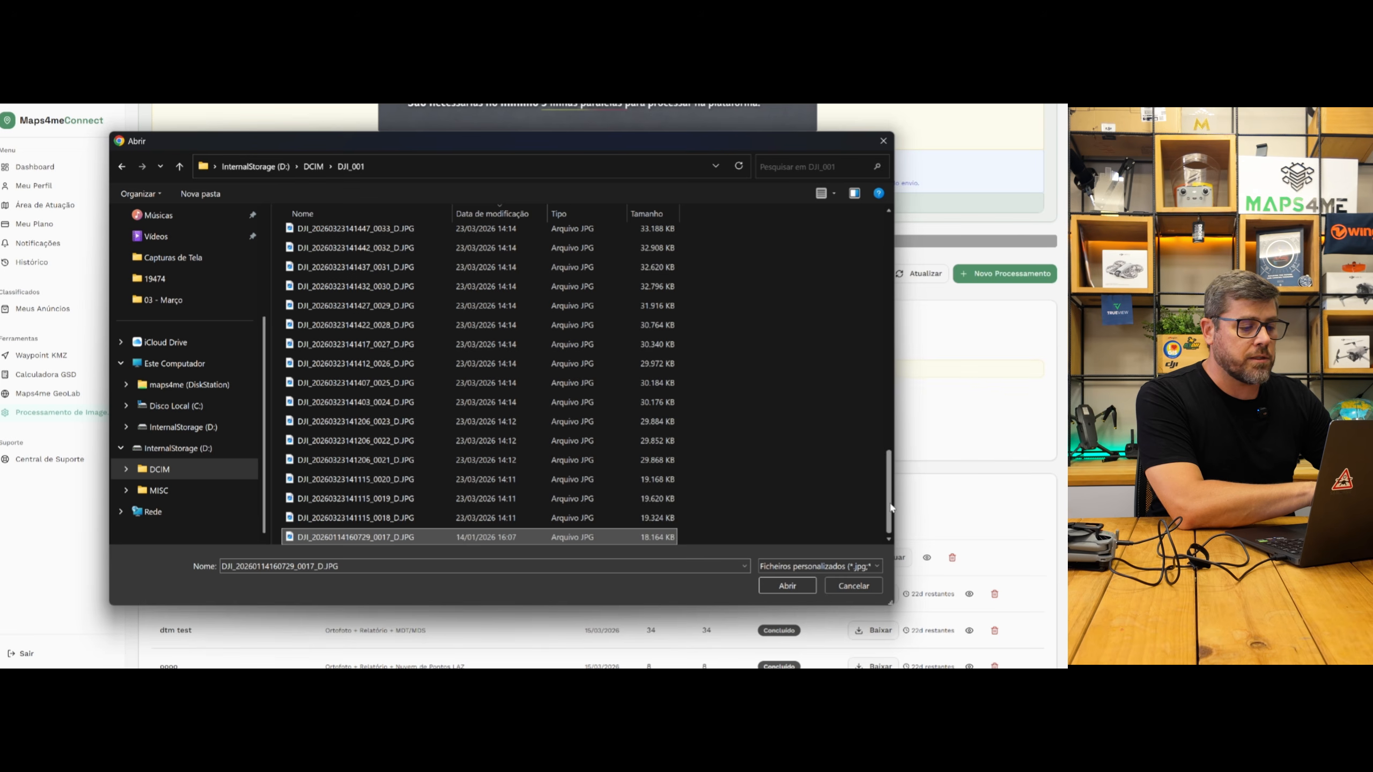
pyautogui.moveTo(889, 508); pyautogui.dragTo(901, 188)
pyautogui.click(371, 236)
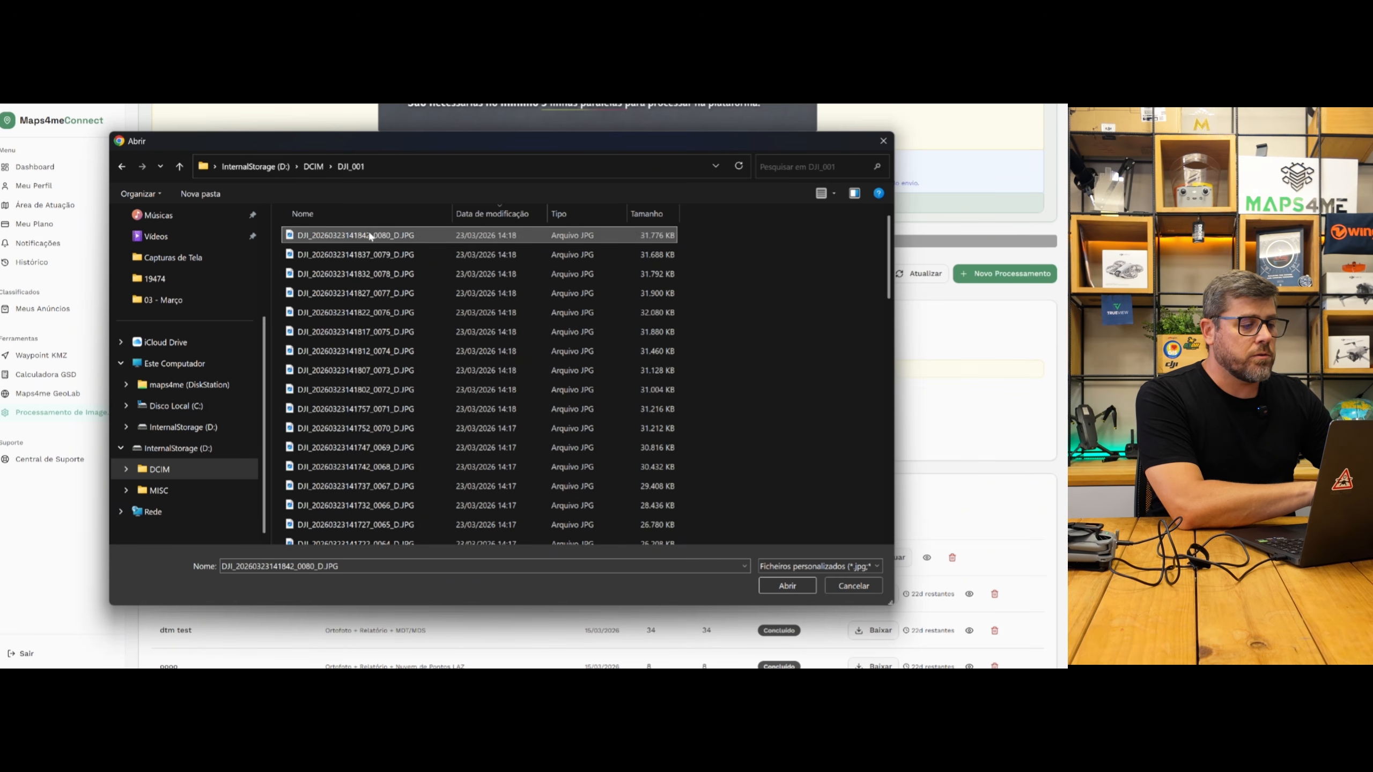
pyautogui.scroll(-8, 372, 362)
pyautogui.scroll(-8, 371, 363)
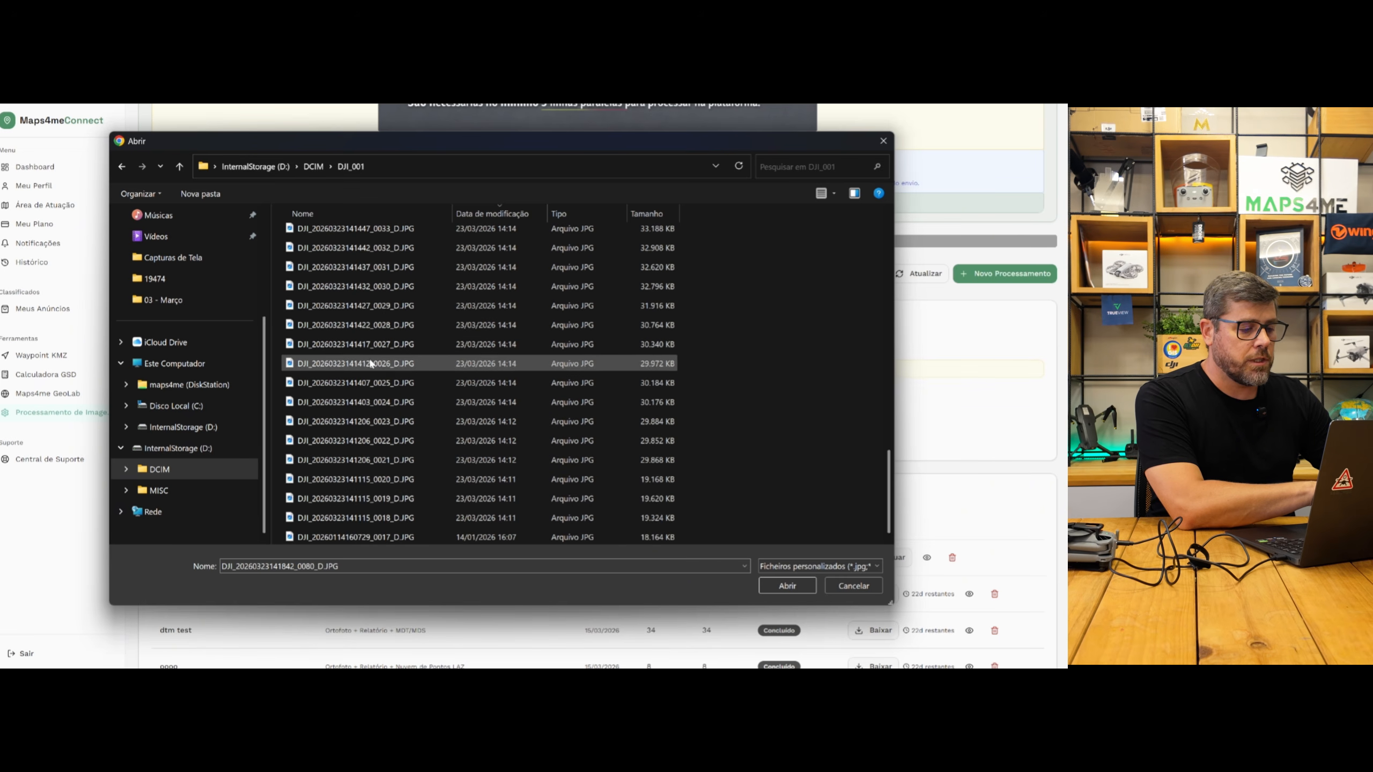
pyautogui.keyDown('shift'); pyautogui.click(444, 514); pyautogui.keyUp('shift')
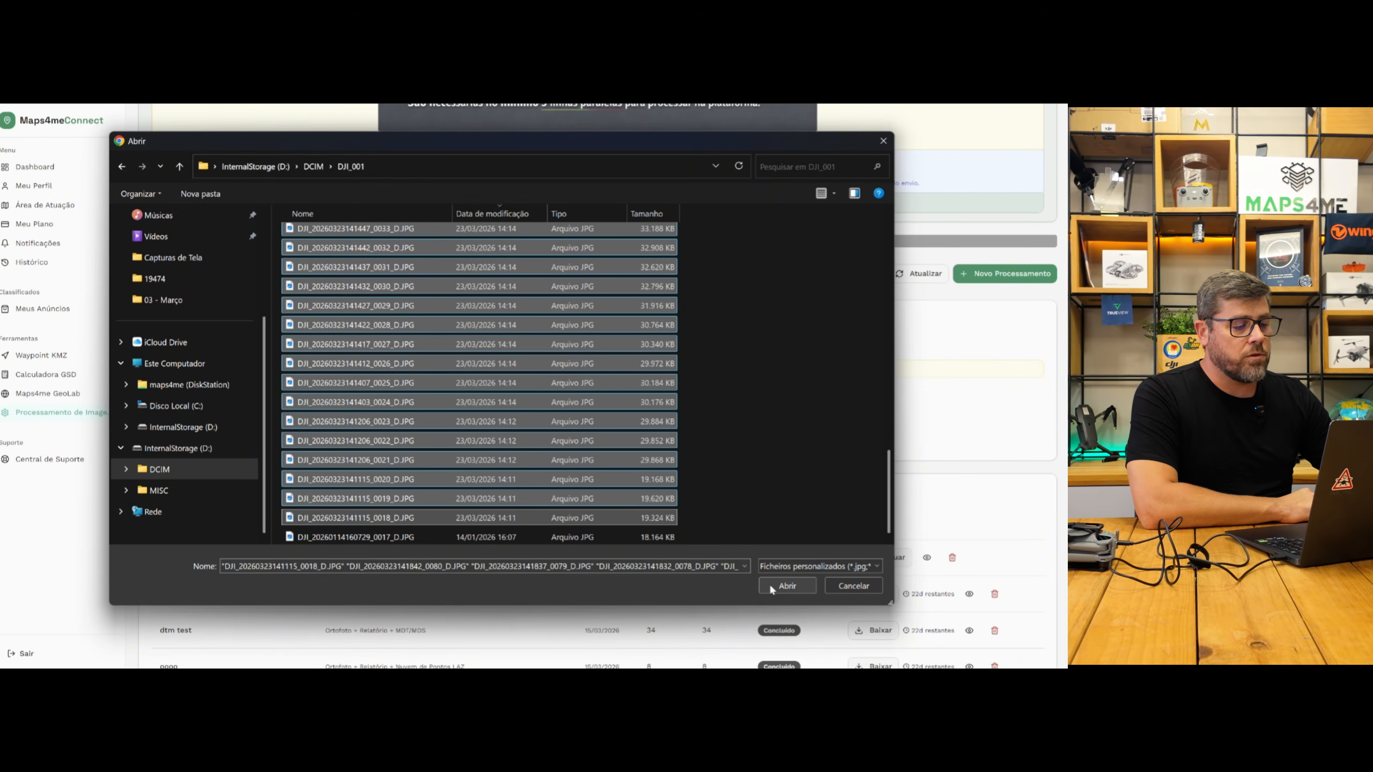
pyautogui.click(786, 586)
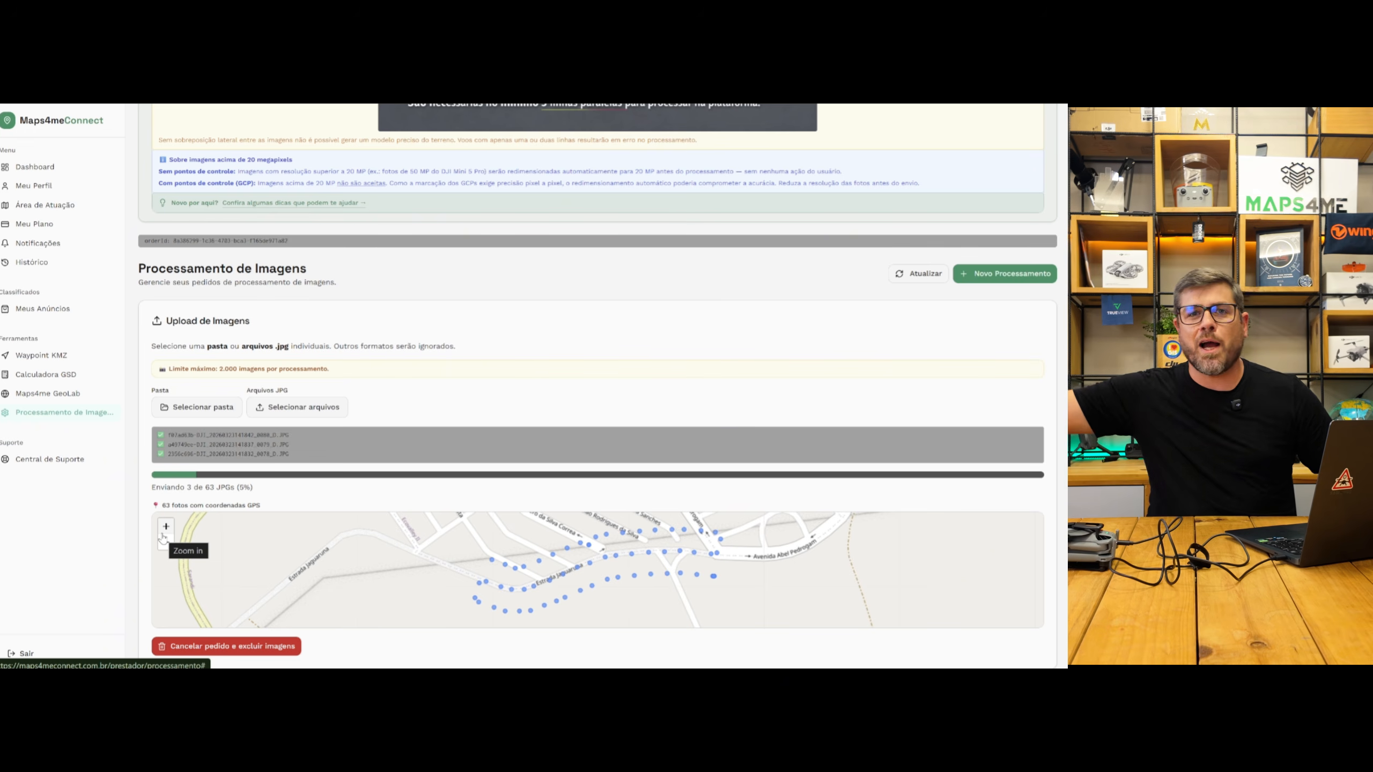
# Step: Examine the uploaded photos' GPS positions on the map, from the regional view to the individual flight lines
pyautogui.click(166, 544)
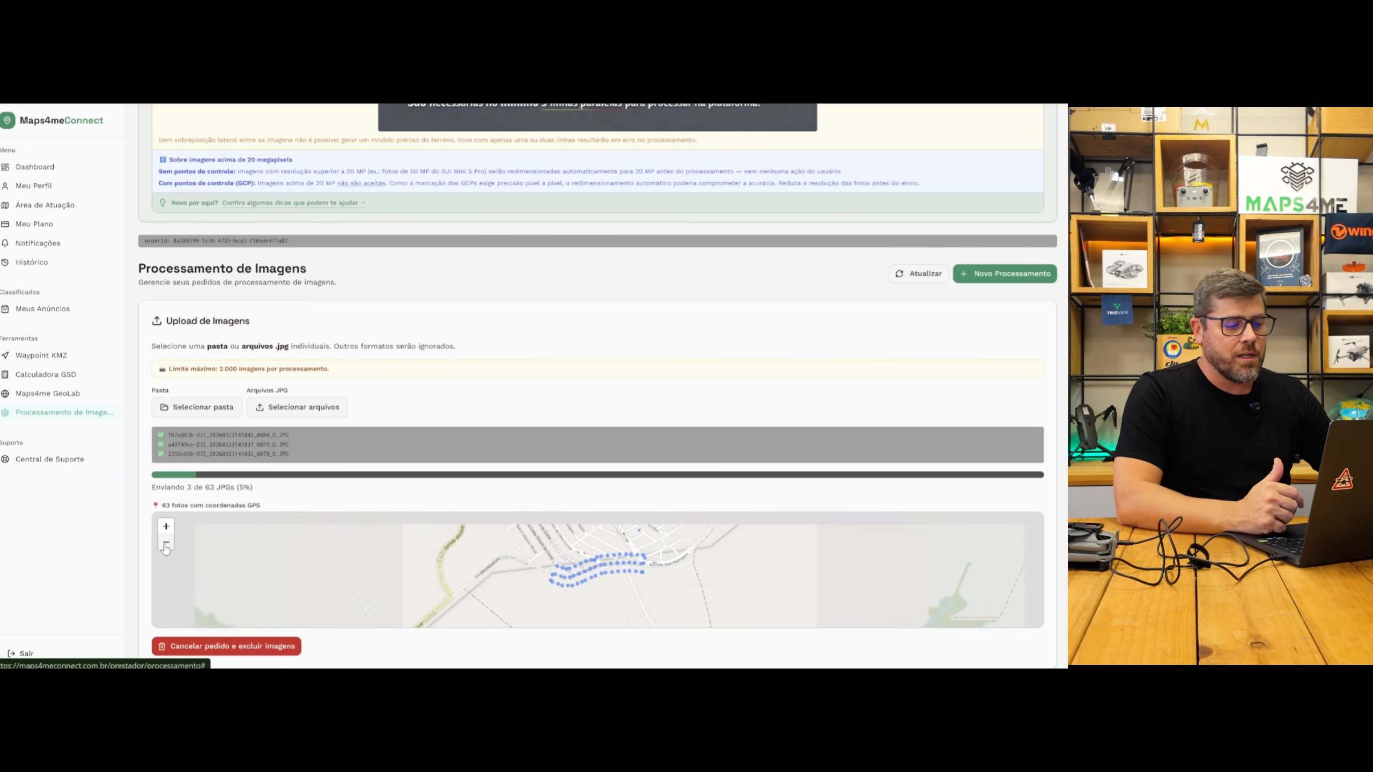
pyautogui.click(165, 544)
pyautogui.click(166, 544)
pyautogui.click(165, 543)
pyautogui.click(166, 544)
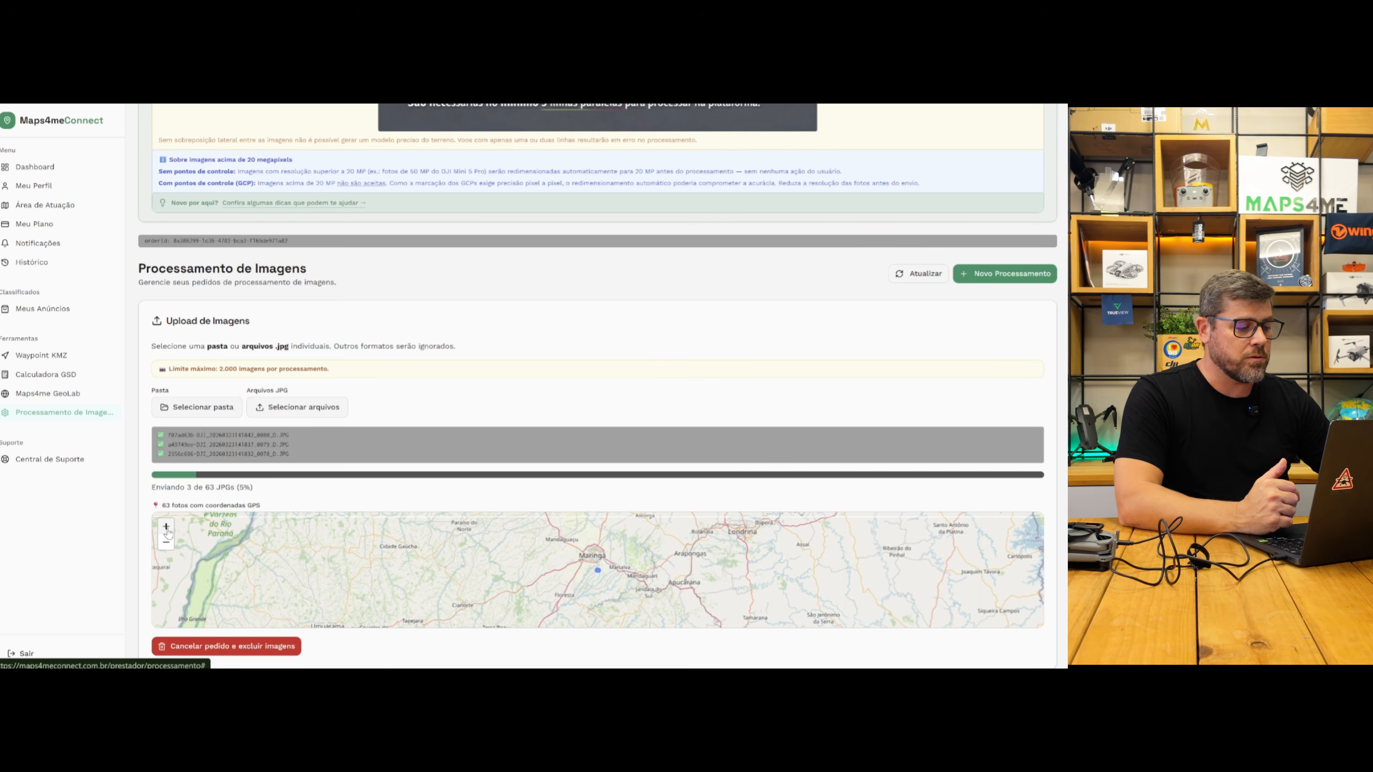
pyautogui.click(166, 527)
pyautogui.click(166, 528)
pyautogui.click(166, 527)
pyautogui.click(166, 527)
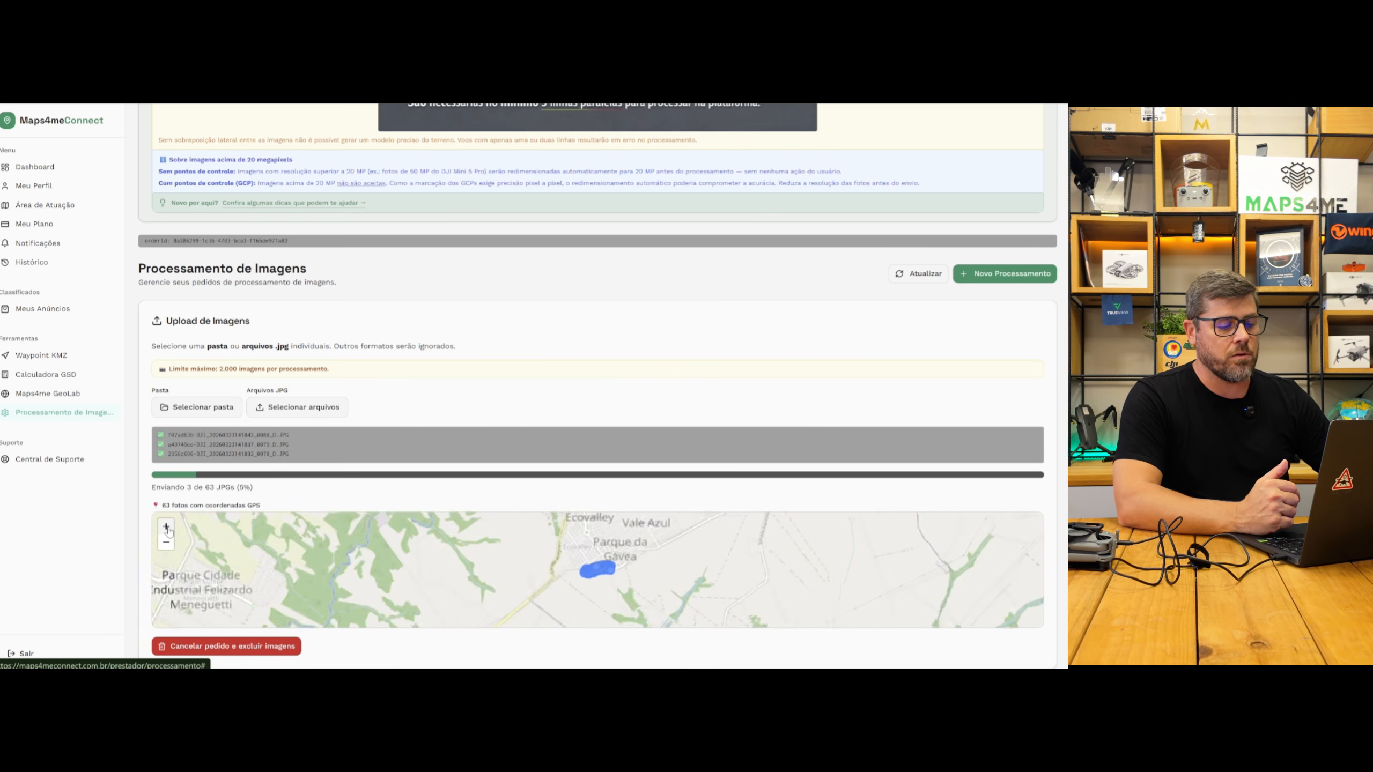
pyautogui.click(166, 527)
pyautogui.click(166, 527)
pyautogui.click(166, 527)
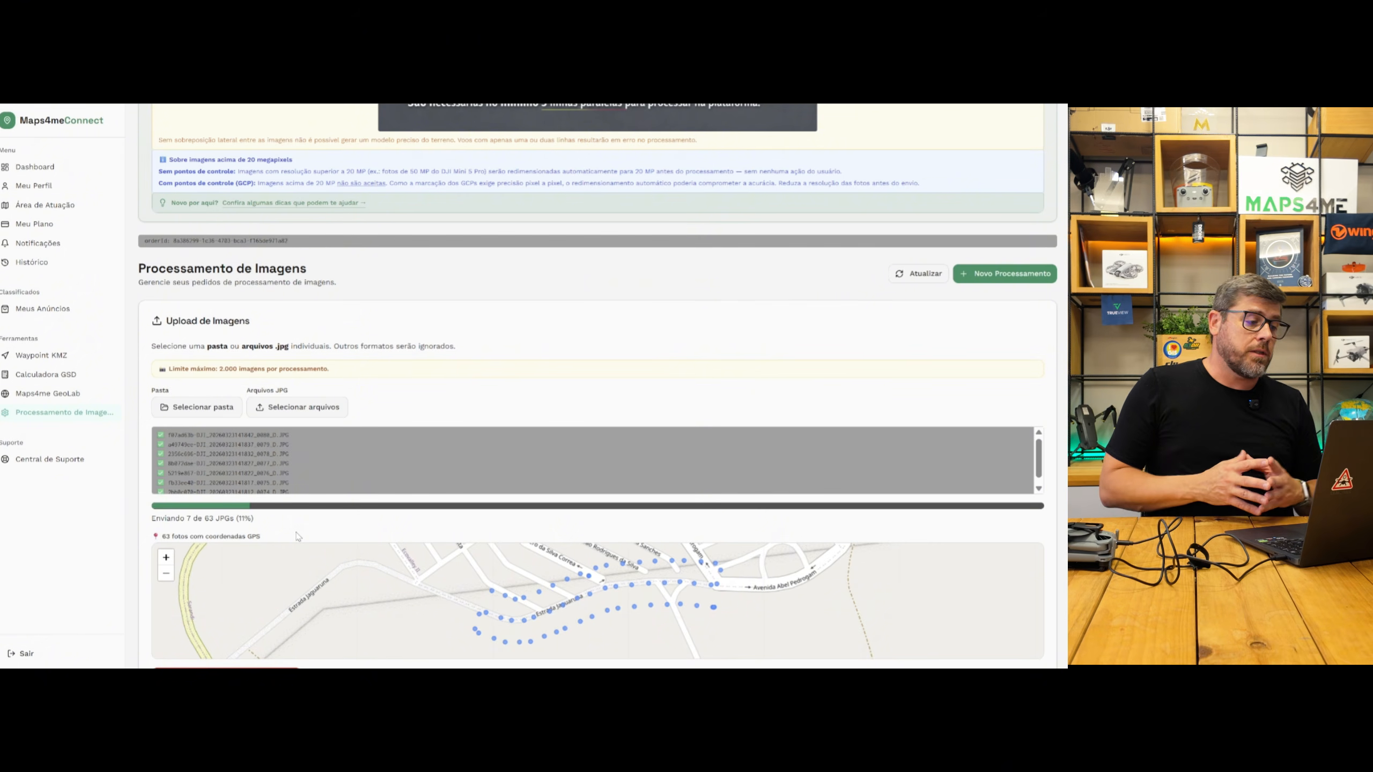
# Step: Read the notice about images above 20 megapixels, covering processing with and without control points
pyautogui.scroll(2, 297, 536)
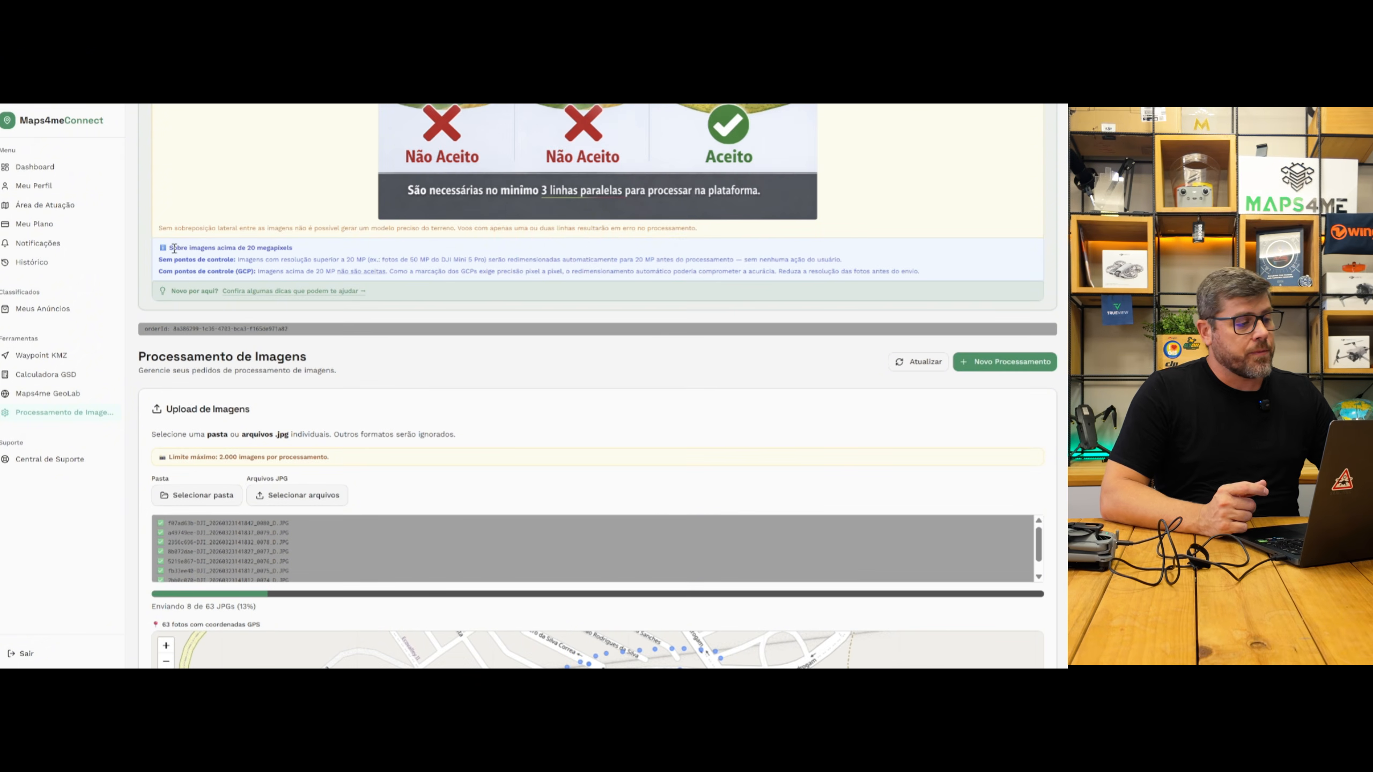
pyautogui.moveTo(172, 247); pyautogui.dragTo(326, 261)
pyautogui.click(177, 249)
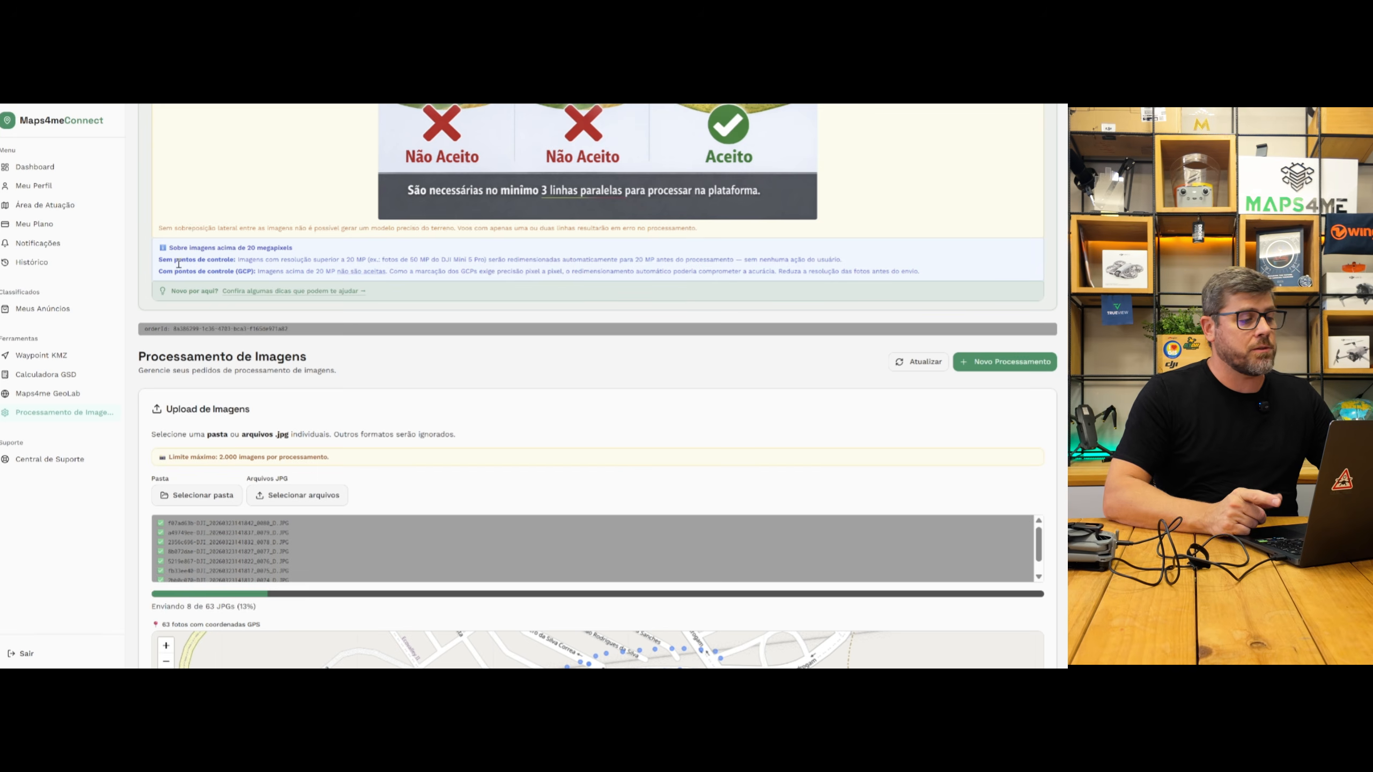
pyautogui.moveTo(238, 259); pyautogui.dragTo(385, 261)
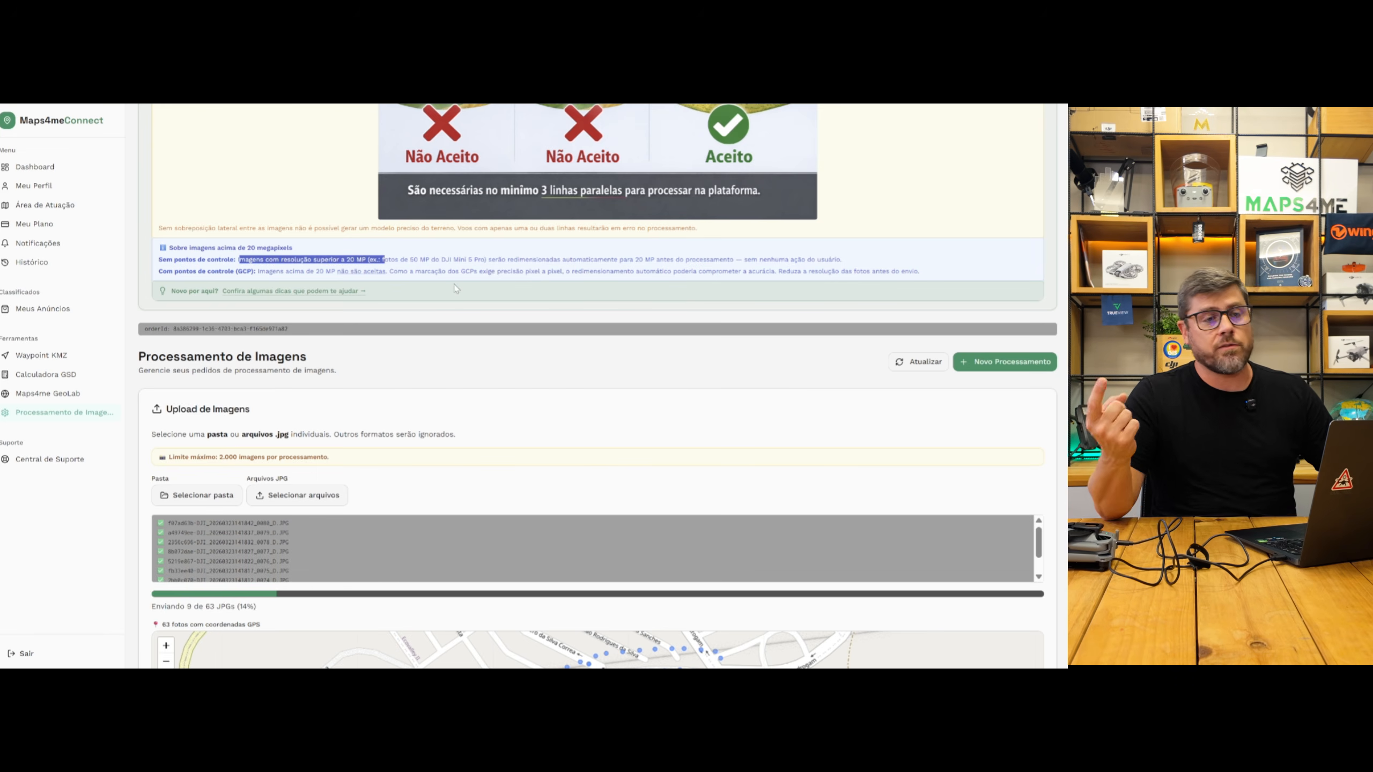
pyautogui.click(375, 261)
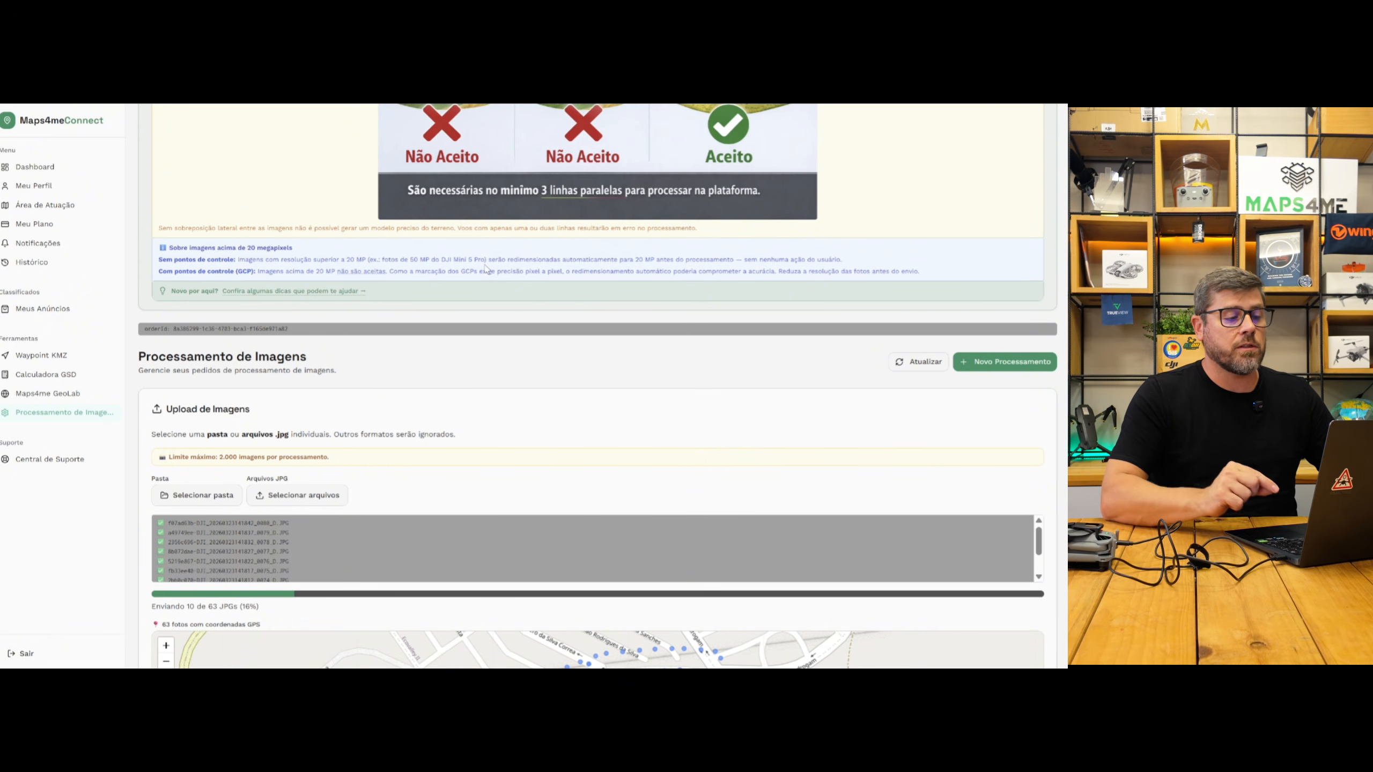
pyautogui.moveTo(488, 260); pyautogui.dragTo(651, 259)
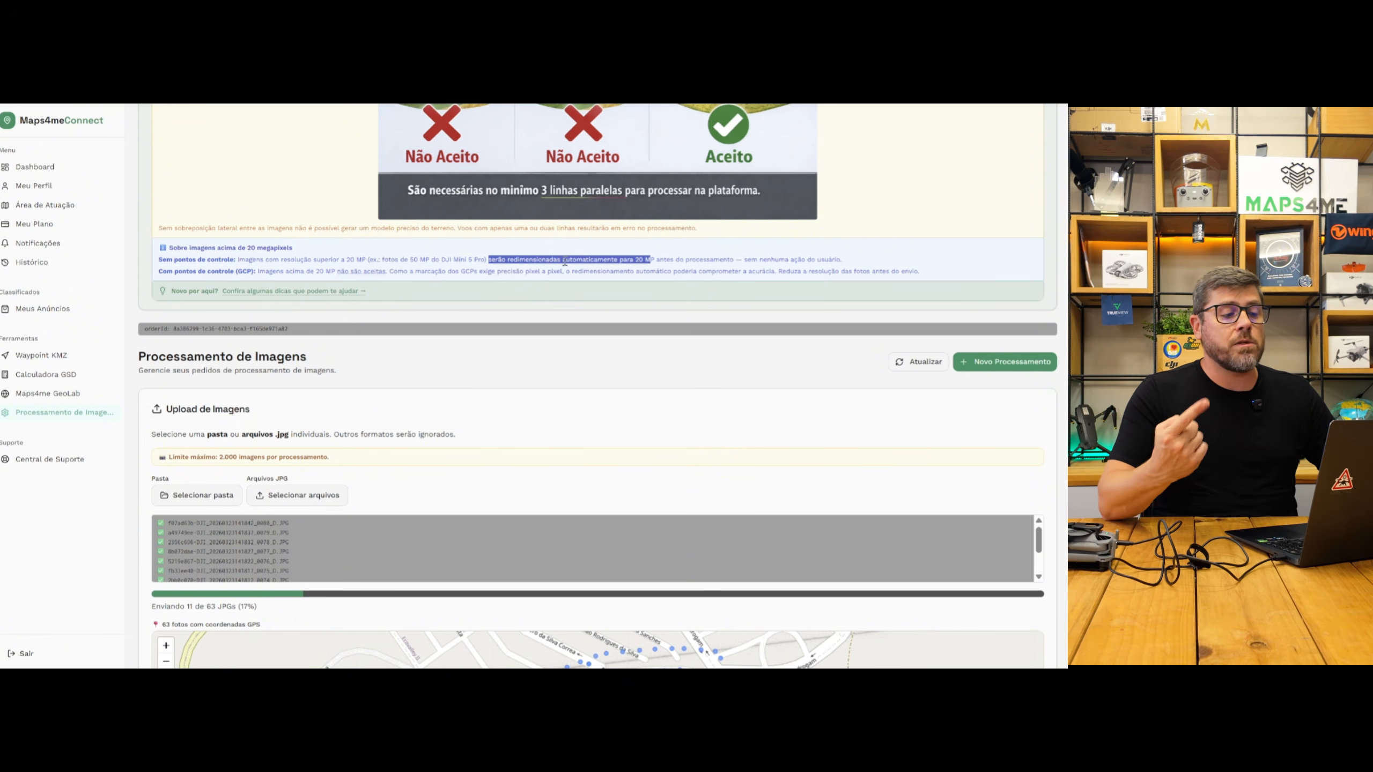
pyautogui.click(605, 266)
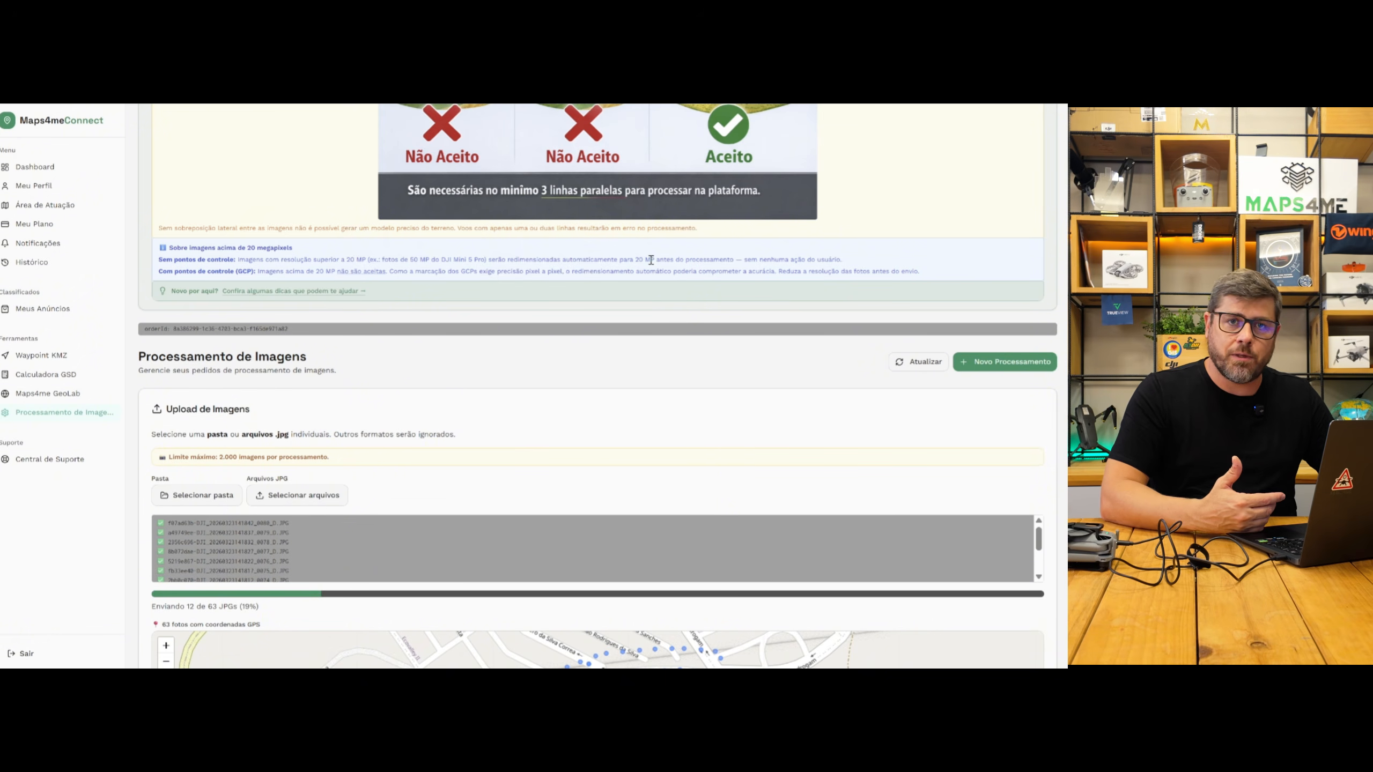
pyautogui.moveTo(166, 271); pyautogui.dragTo(269, 271)
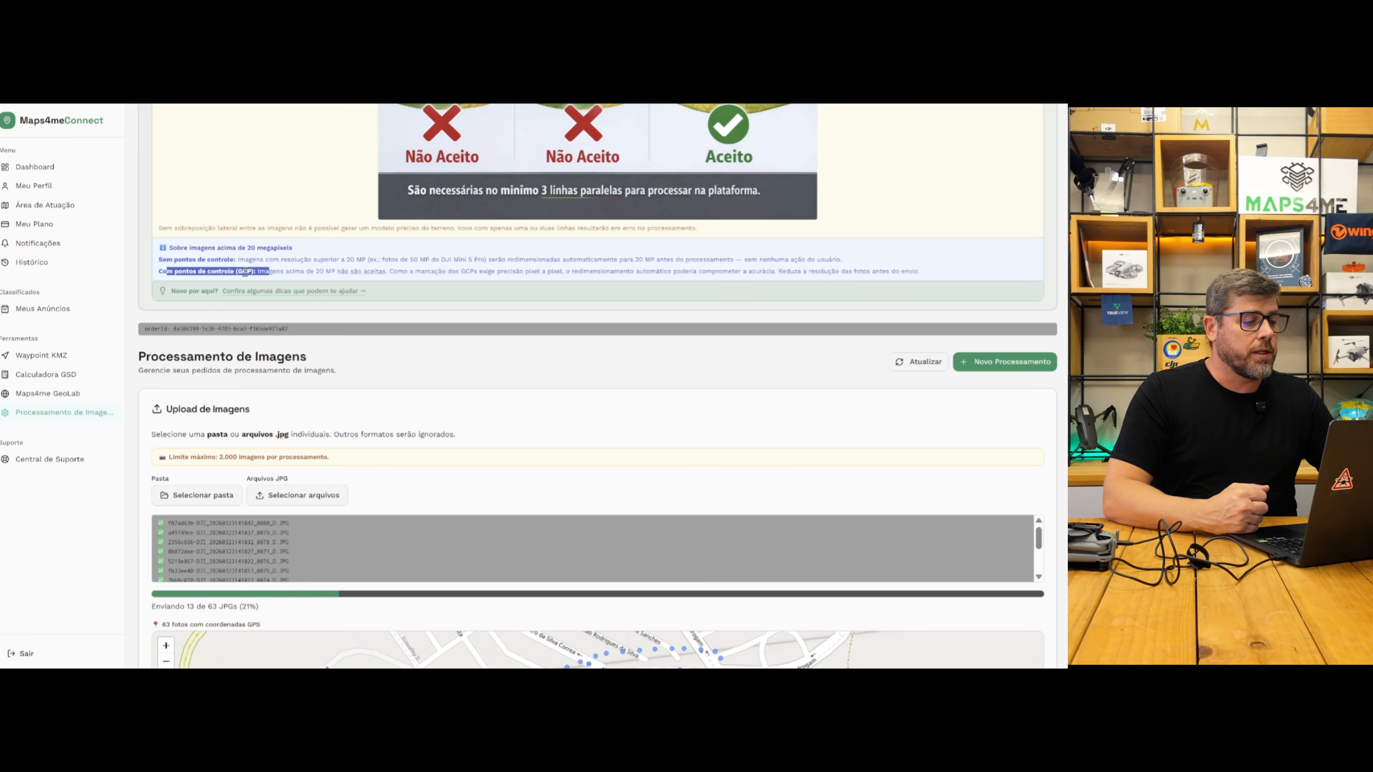
pyautogui.click(276, 271)
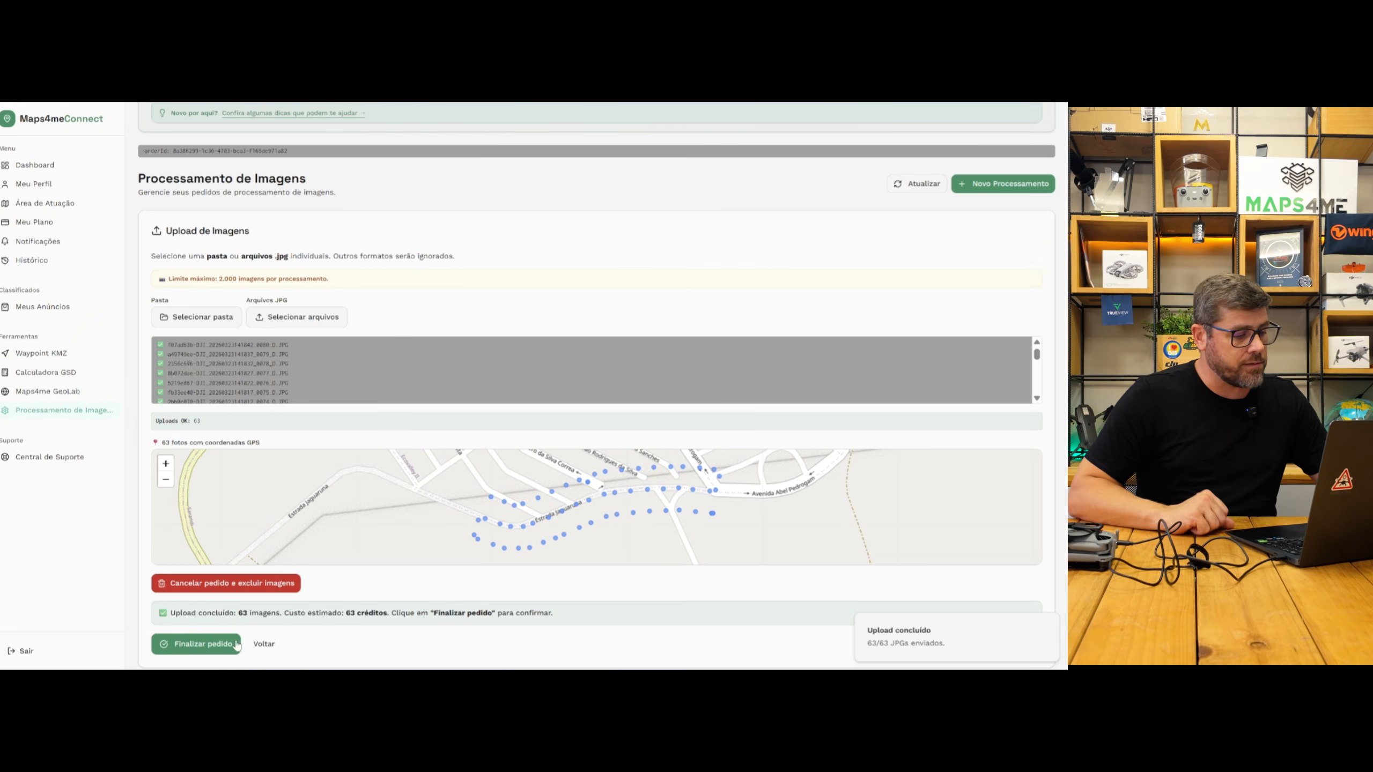
# Step: Finalize the processing order and download the Levantamento Estrada Mini 5 PRO results, accepting the download without a virus scan
pyautogui.click(197, 645)
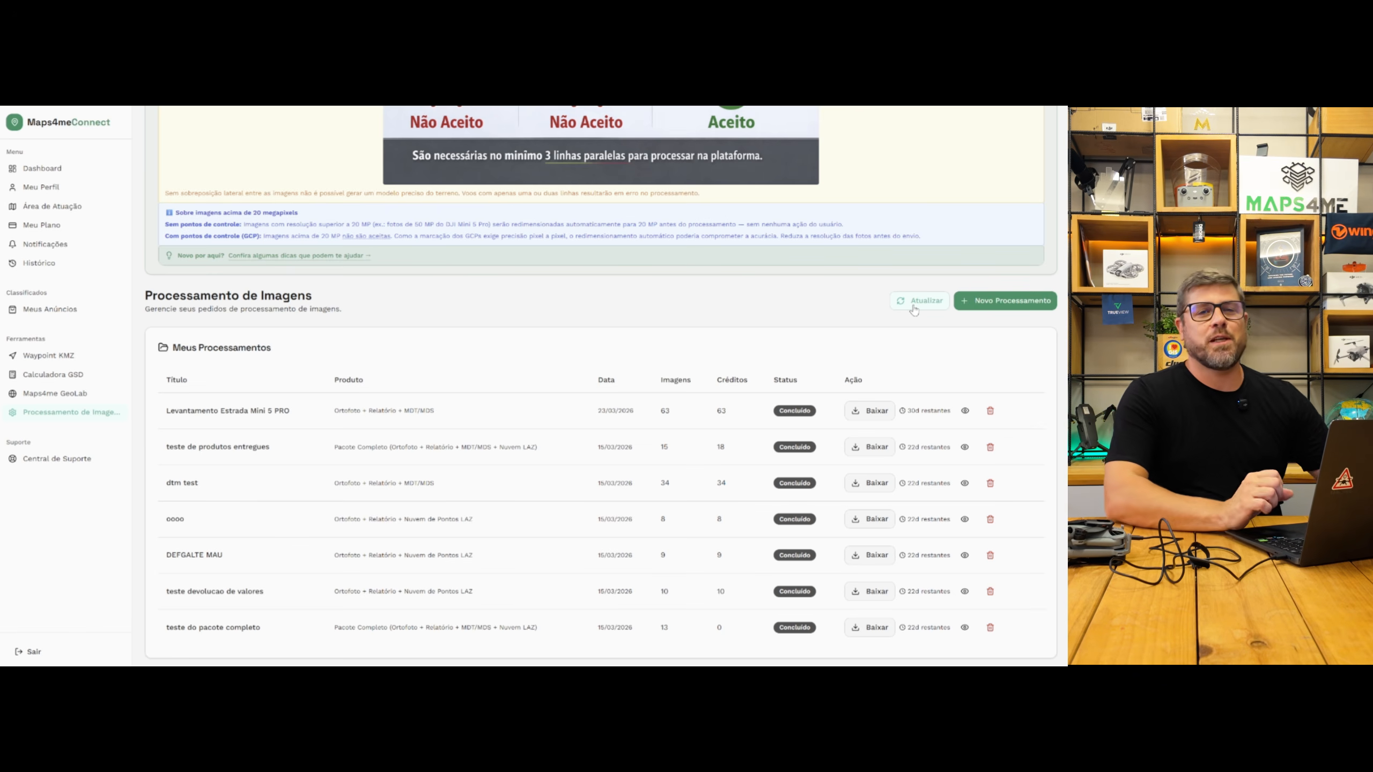
pyautogui.click(869, 410)
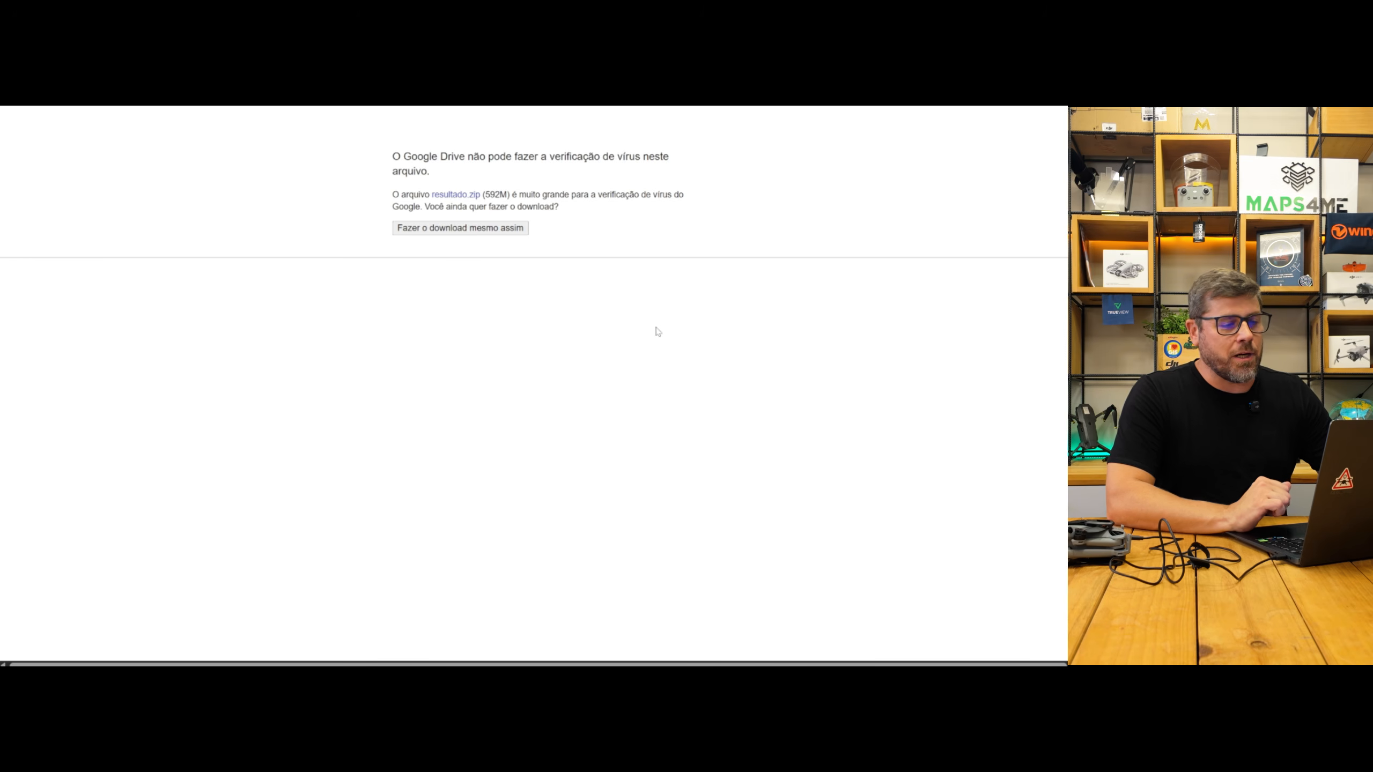
pyautogui.click(469, 229)
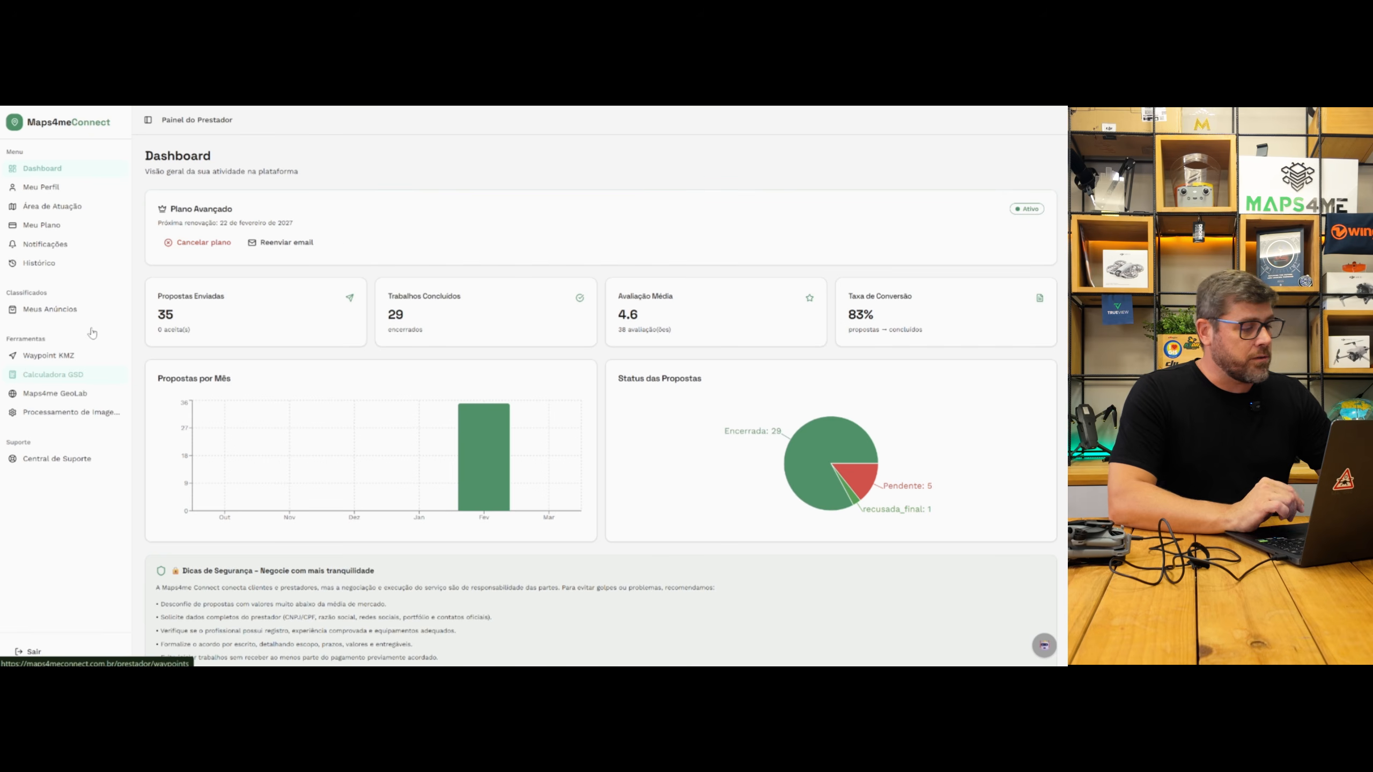
# Step: Open Maps4me GeoLab, then switch to File Explorer and extract resultado.zip into a resultado folder
pyautogui.click(55, 394)
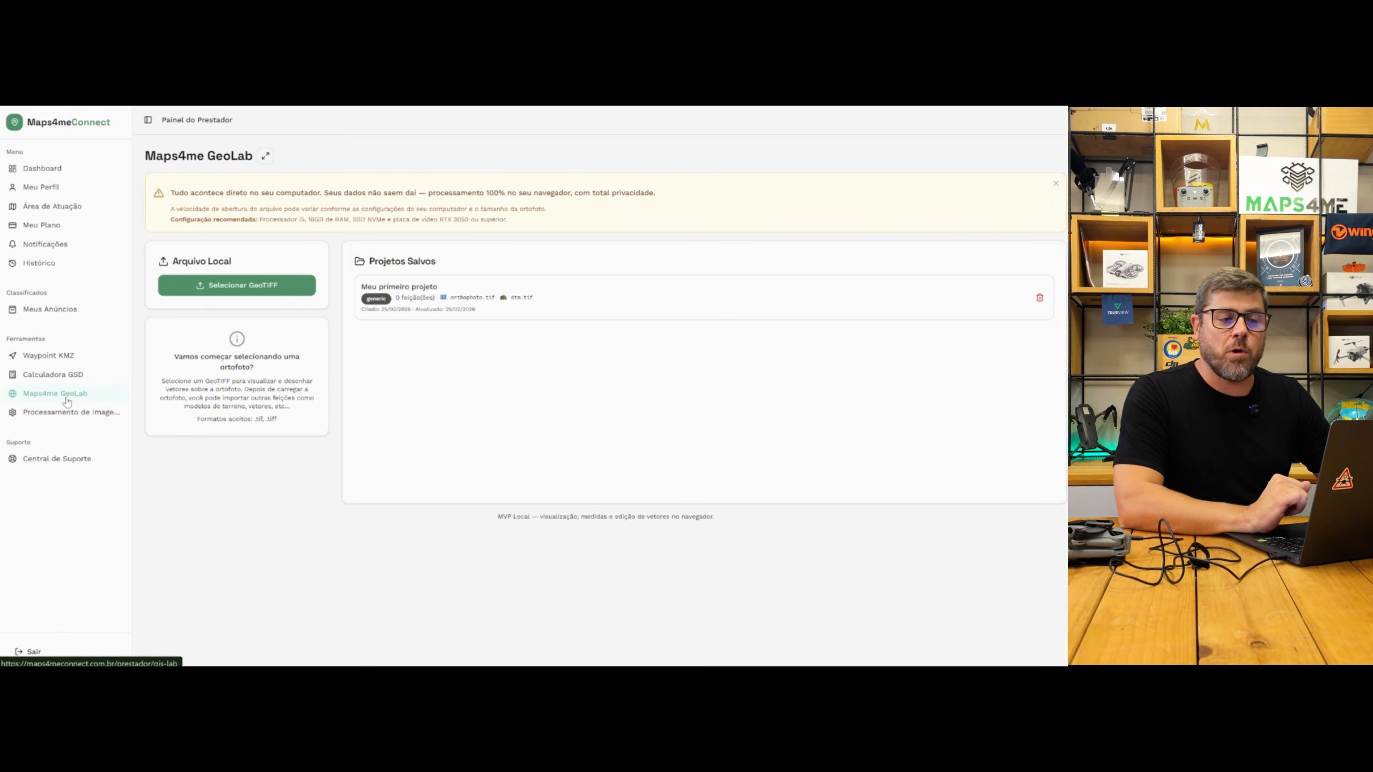
pyautogui.press('super+e')
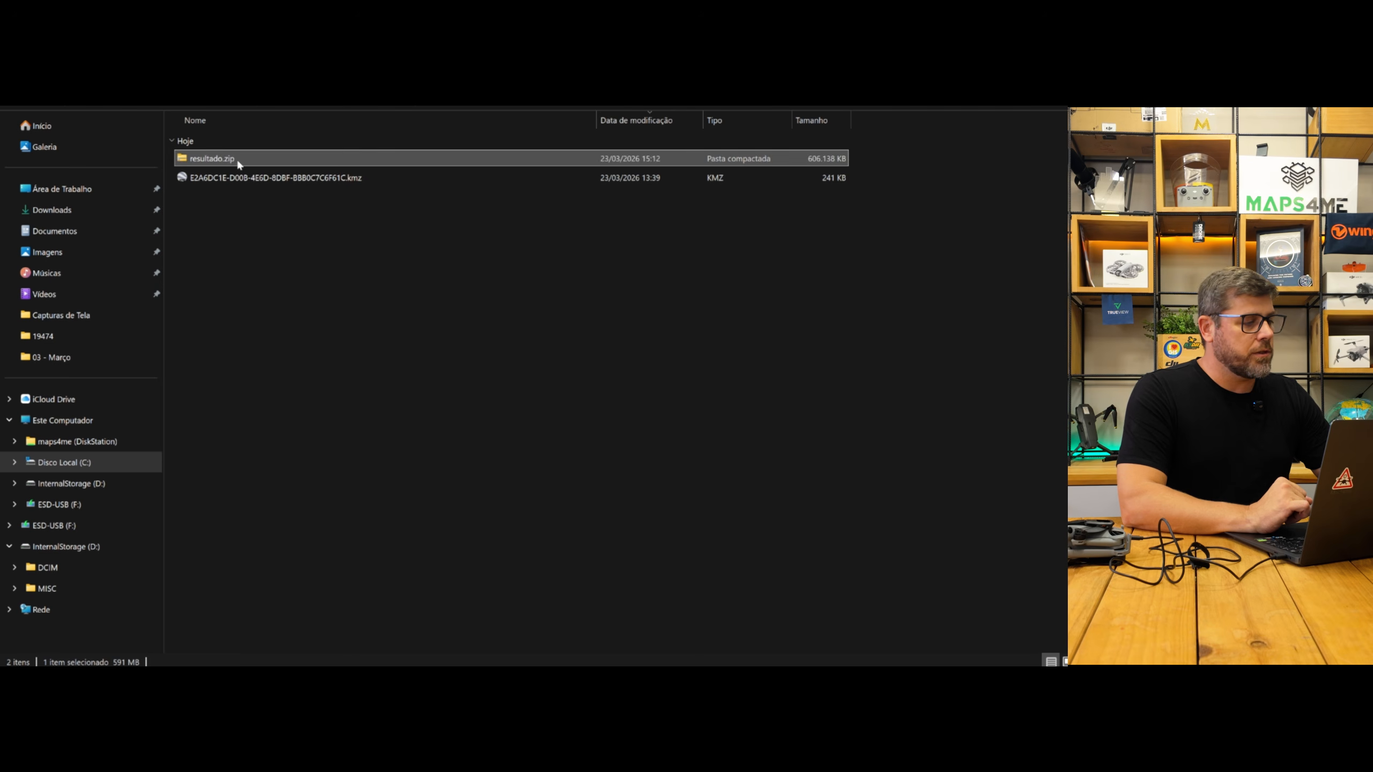
pyautogui.rightClick(239, 161)
pyautogui.click(276, 528)
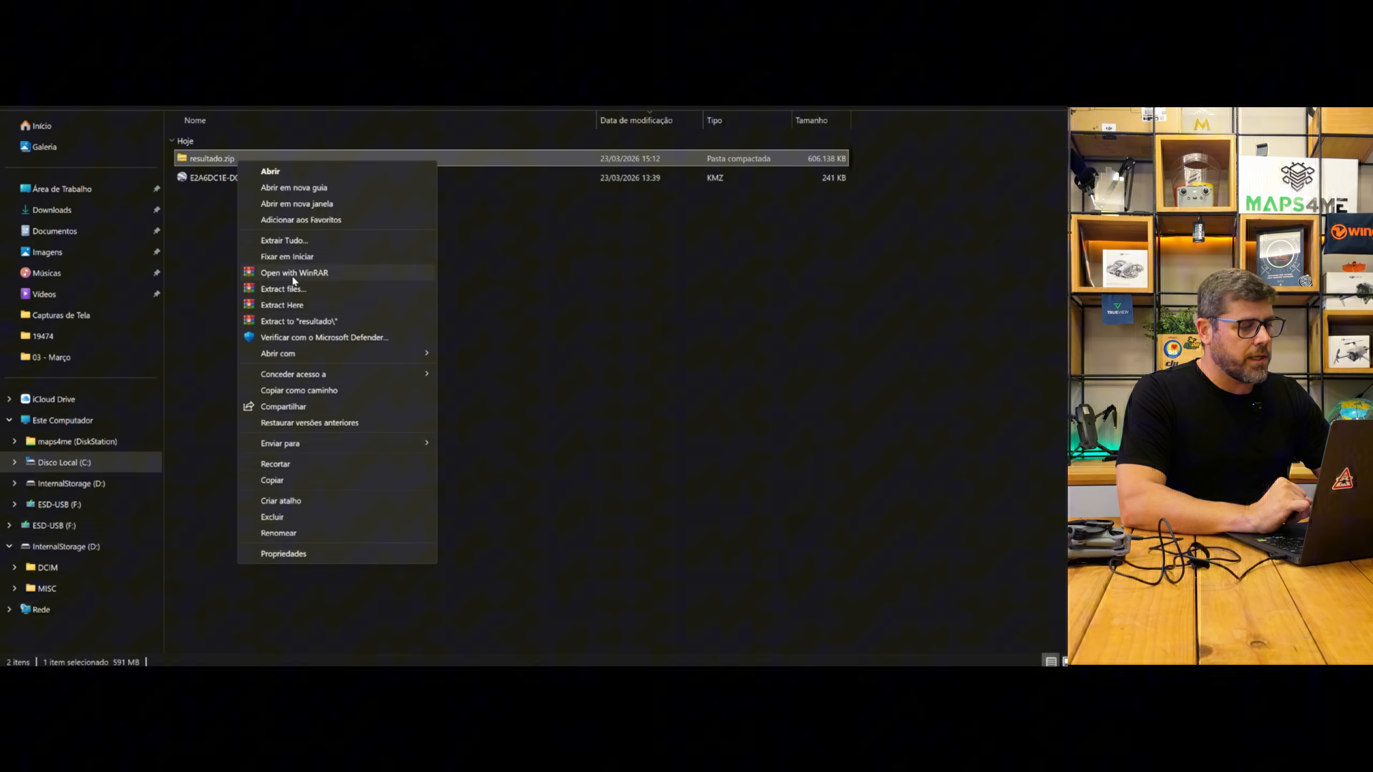
pyautogui.click(292, 323)
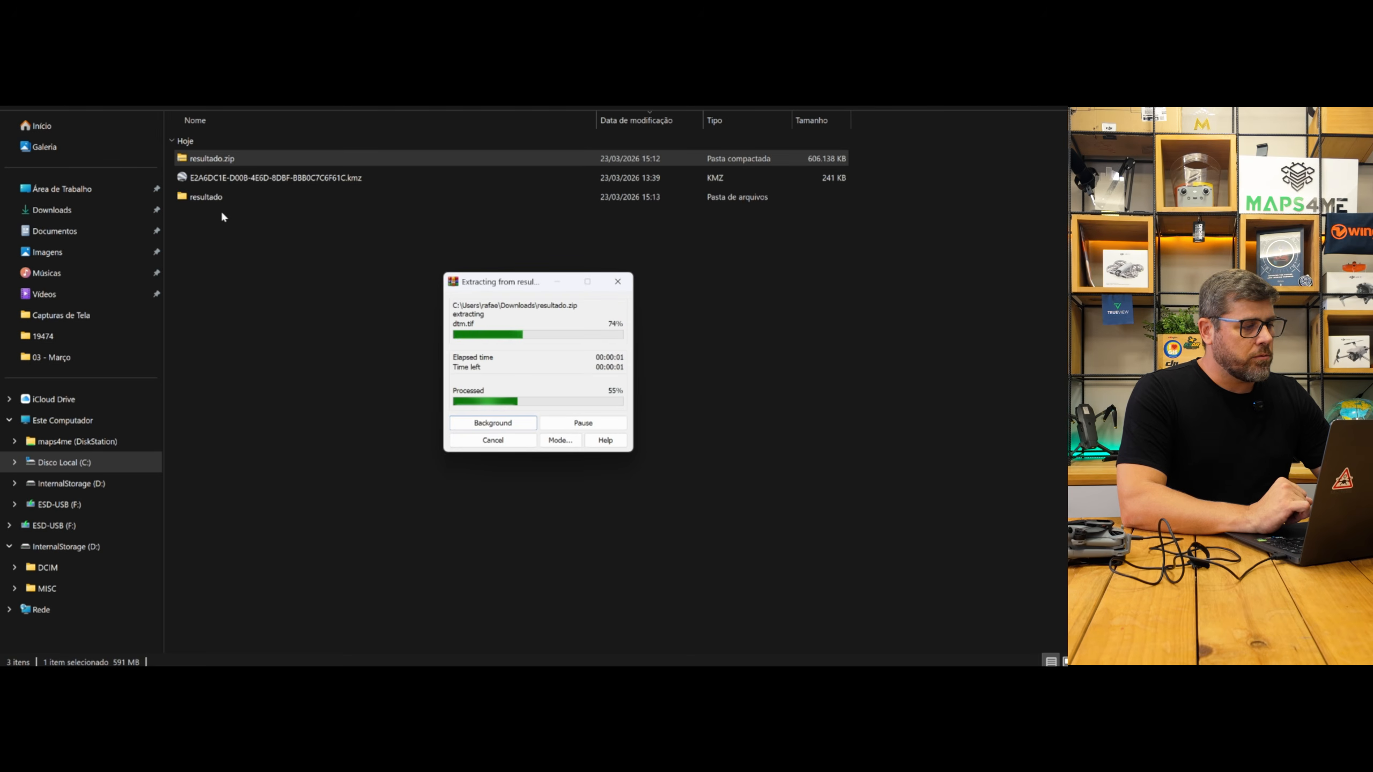
# Step: Open report.pdf from the extracted resultado folder and review the processing report from its first page
pyautogui.doubleClick(213, 197)
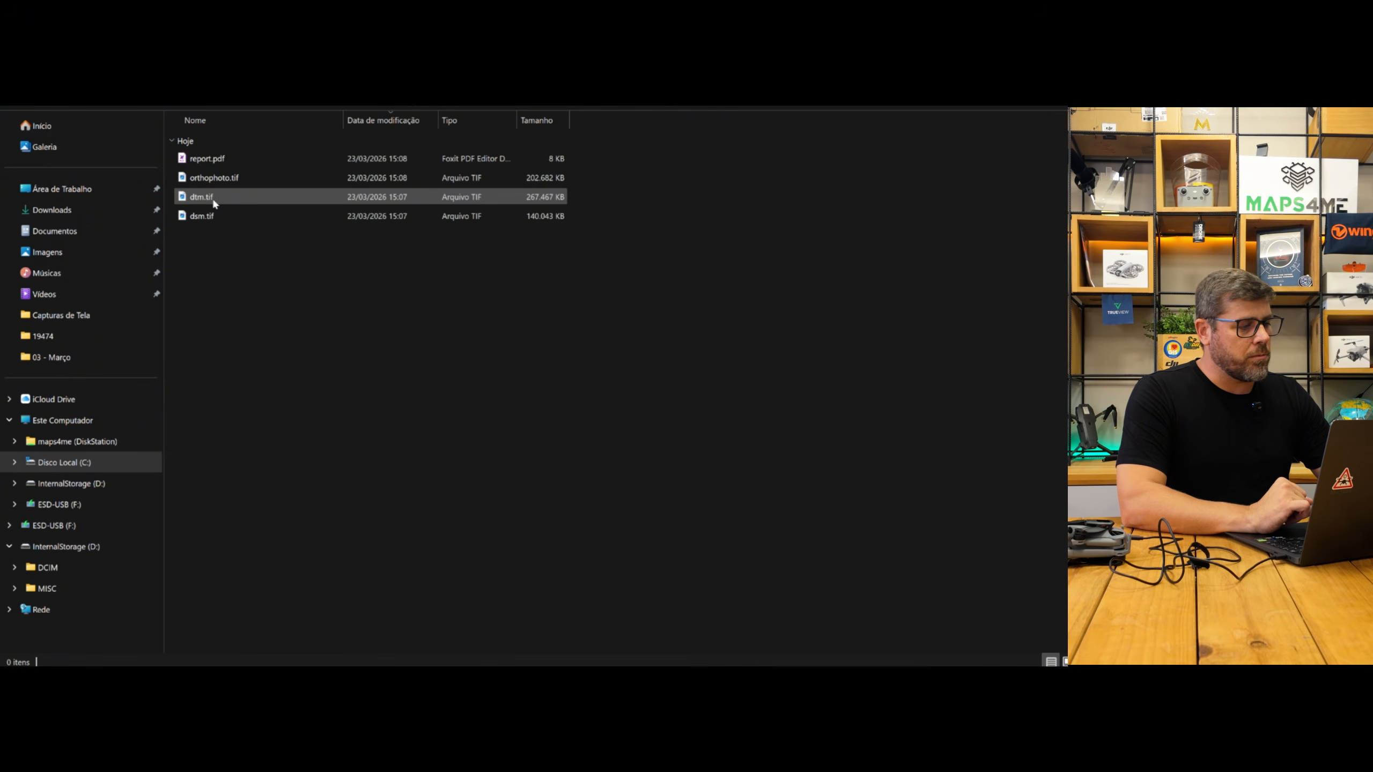
pyautogui.doubleClick(208, 159)
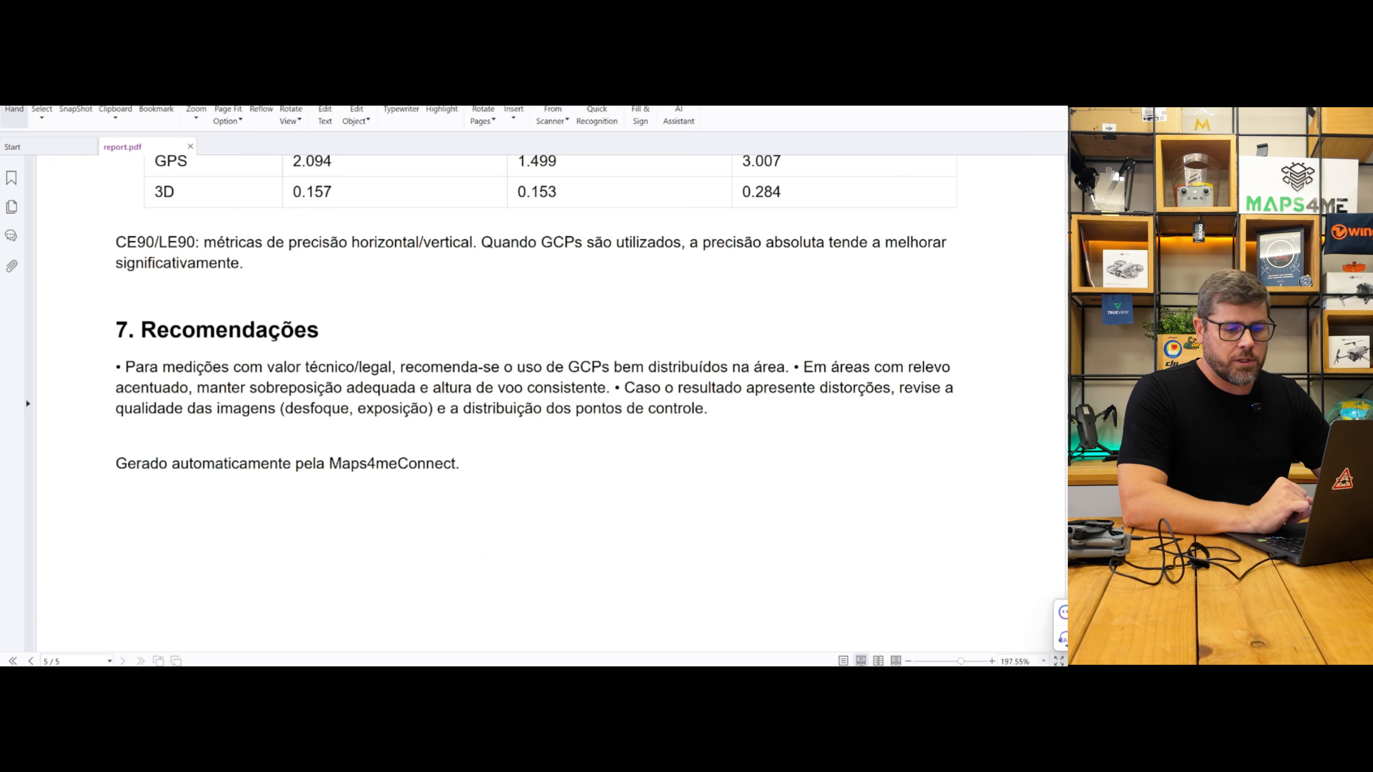
pyautogui.press('Home')
pyautogui.scroll(-15, 340, 304)
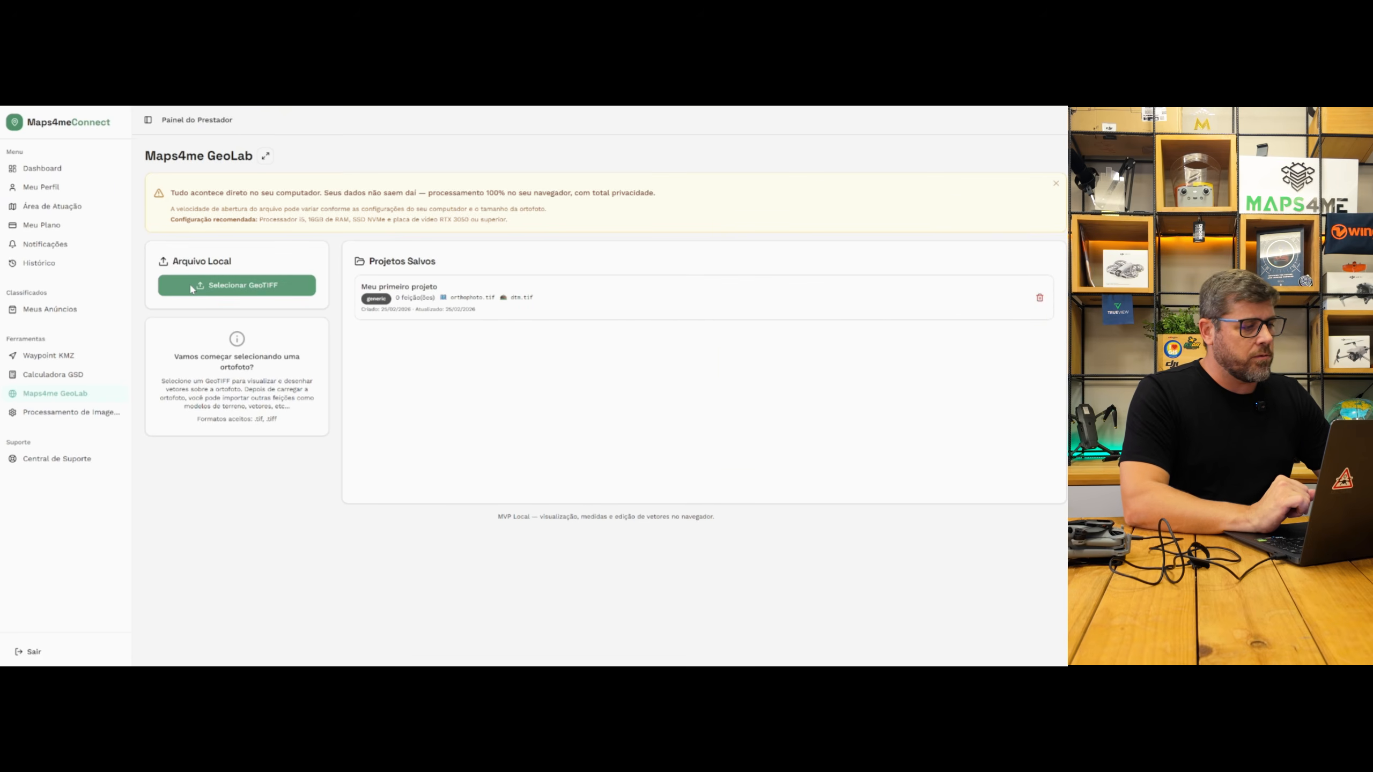
# Step: Switch back to Maps4me GeoLab and load orthophoto.tif from Downloads > resultado
pyautogui.click(191, 289)
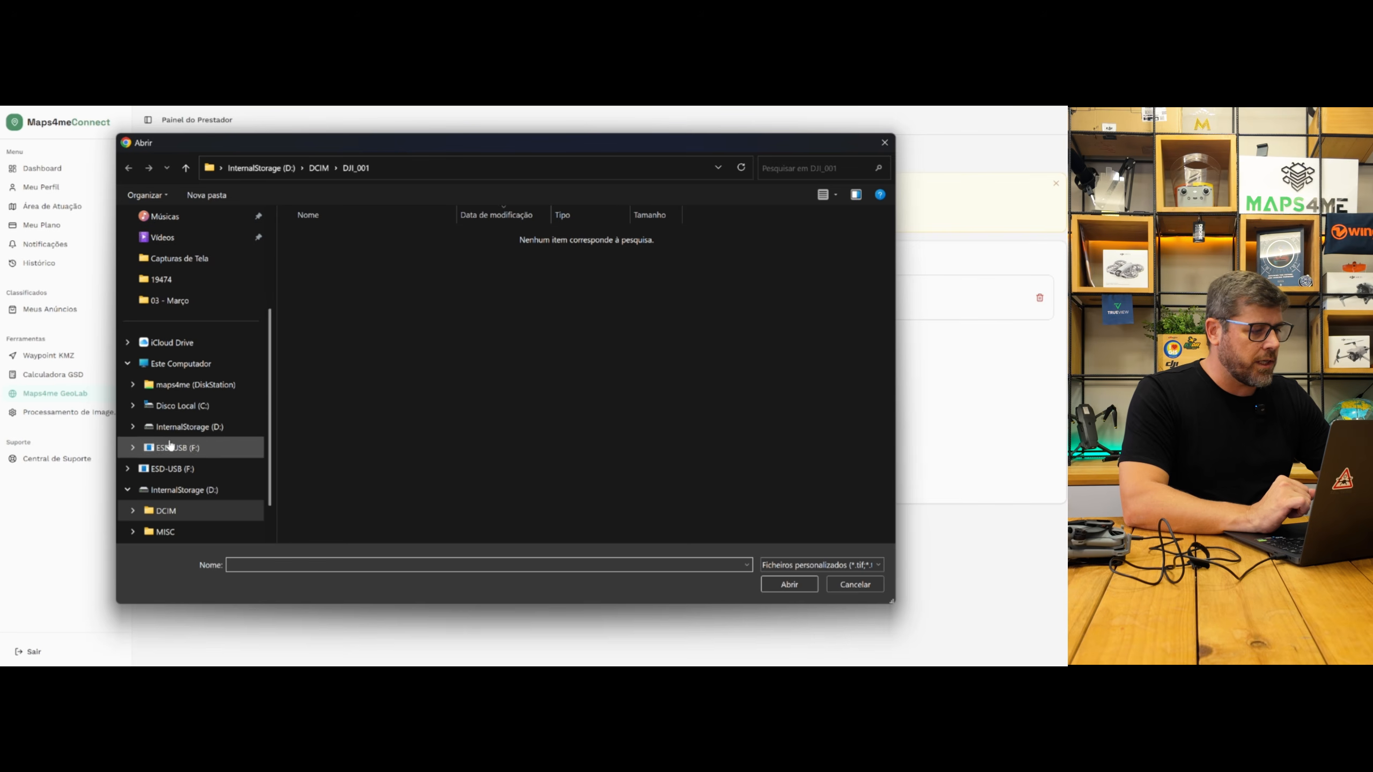
pyautogui.scroll(3, 168, 319)
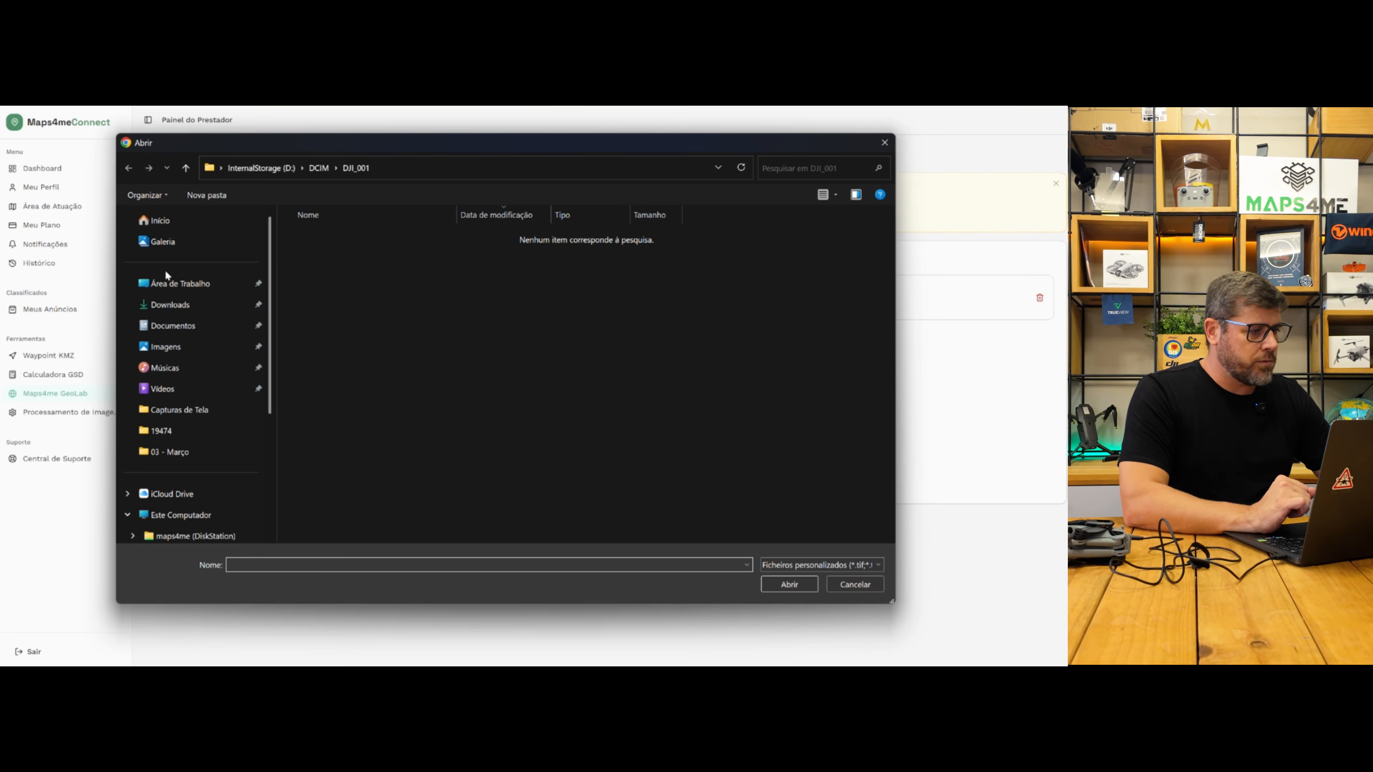
pyautogui.click(168, 306)
pyautogui.doubleClick(323, 270)
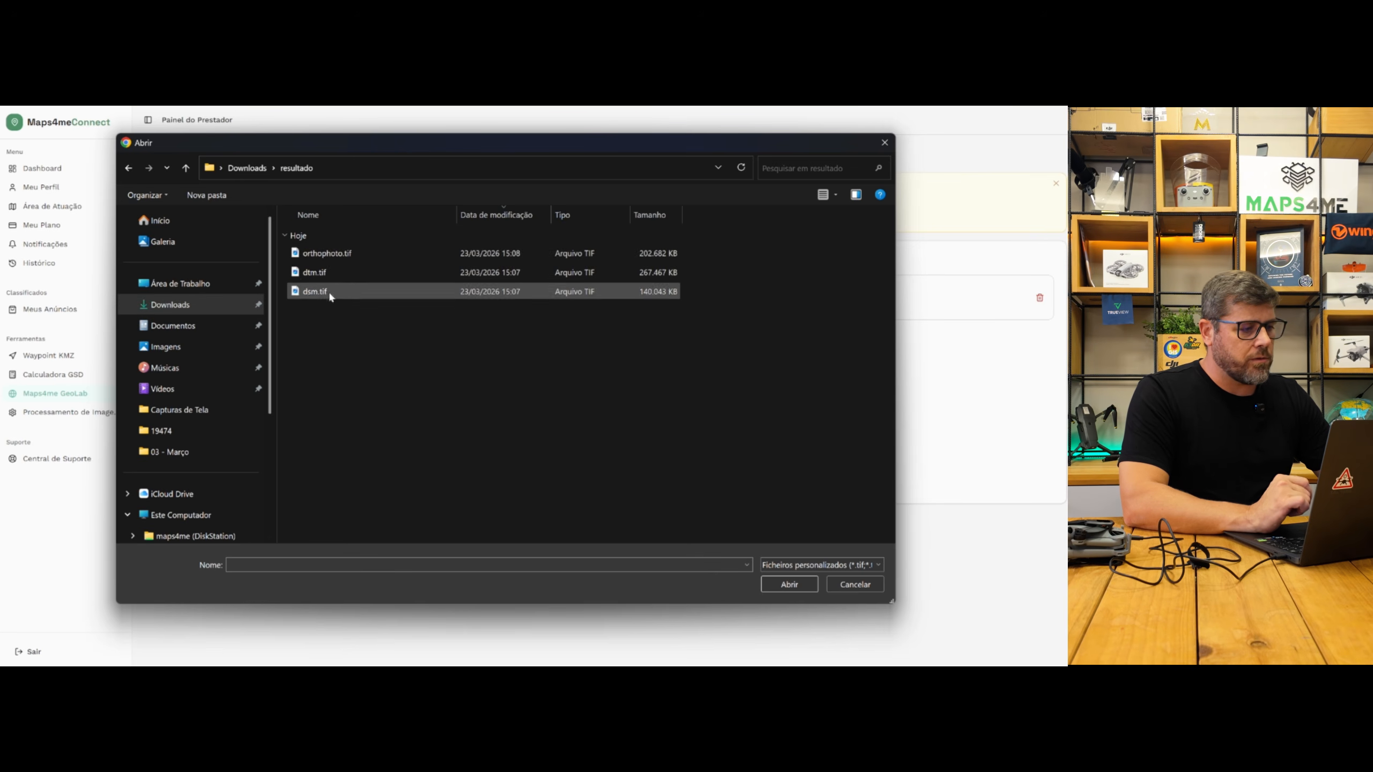
pyautogui.doubleClick(324, 258)
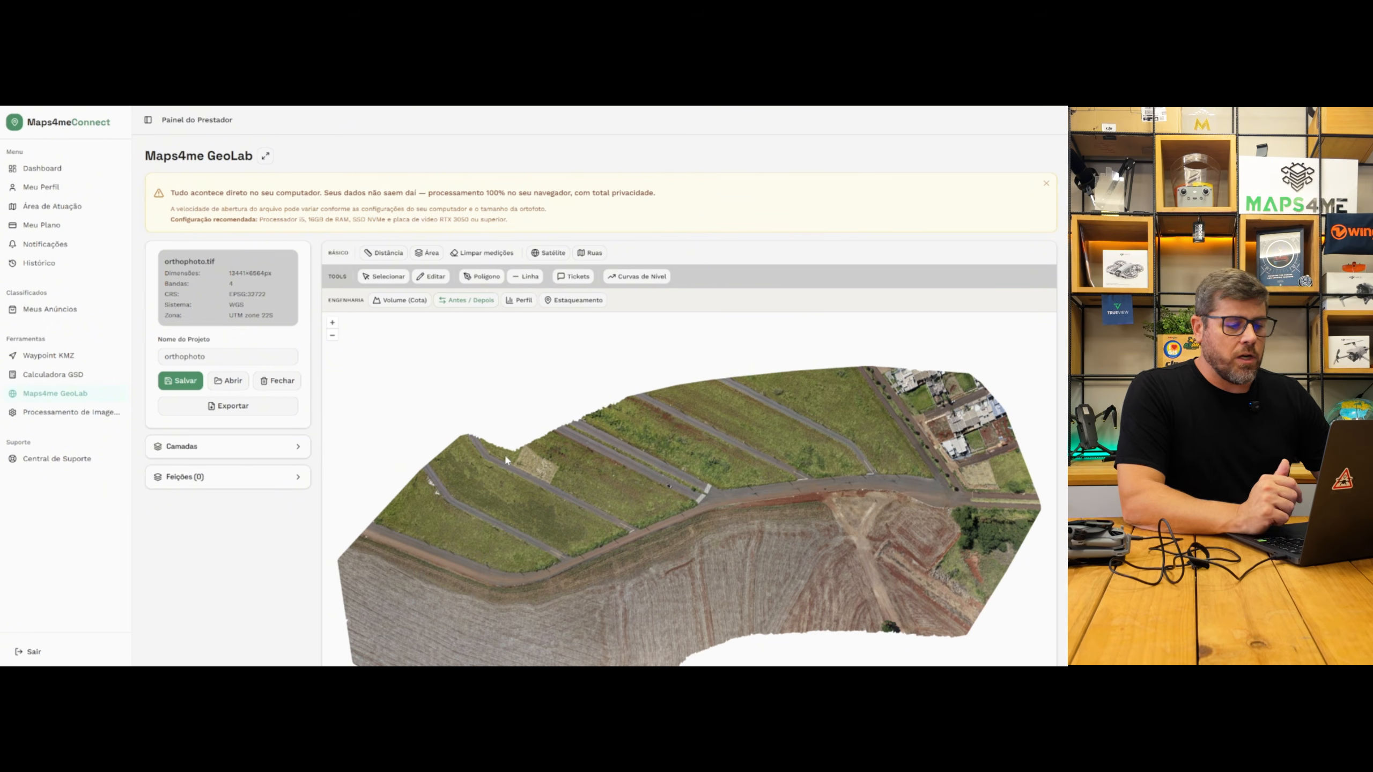
# Step: Collapse the navigation sidebar and inspect the orthophoto's detail around the parked car on the road
pyautogui.click(147, 119)
pyautogui.scroll(-3, 621, 379)
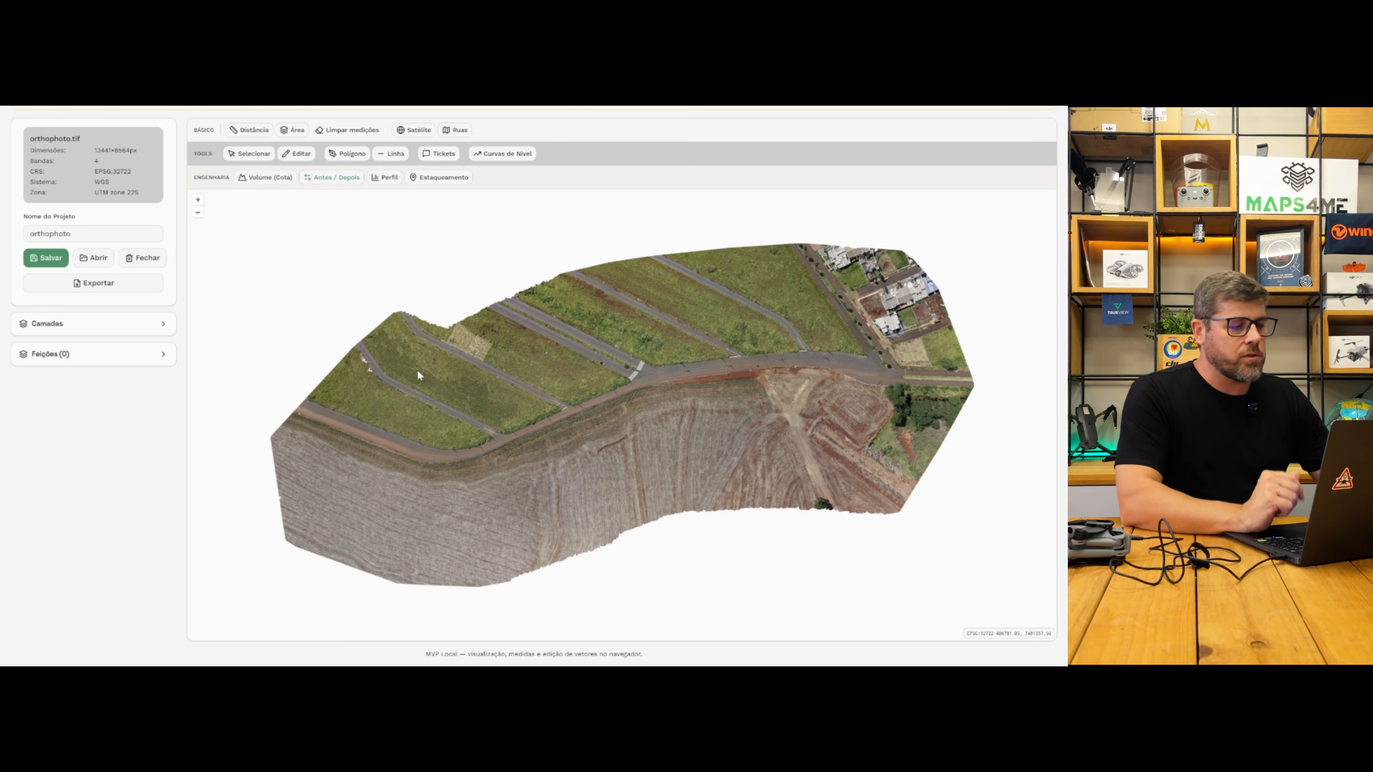
pyautogui.scroll(2, 649, 385)
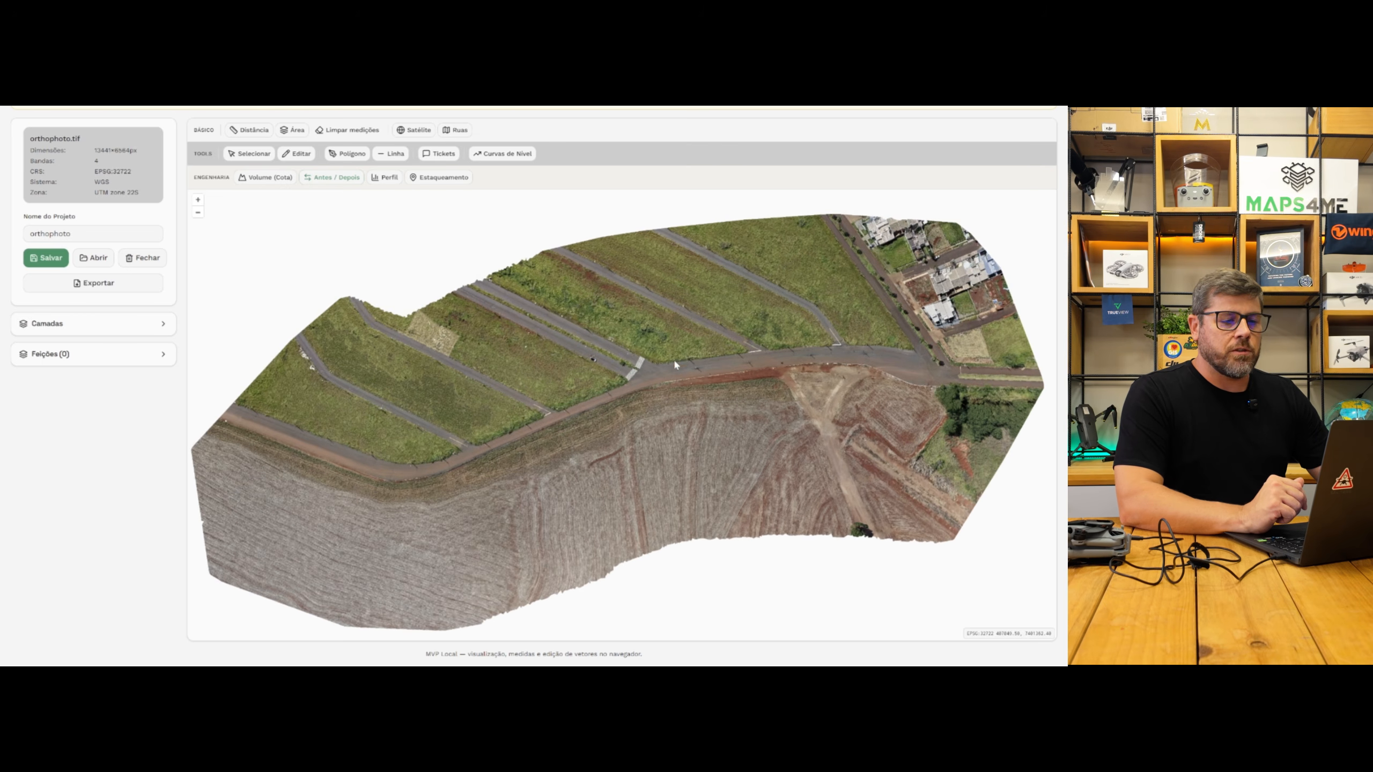
pyautogui.scroll(10, 674, 364)
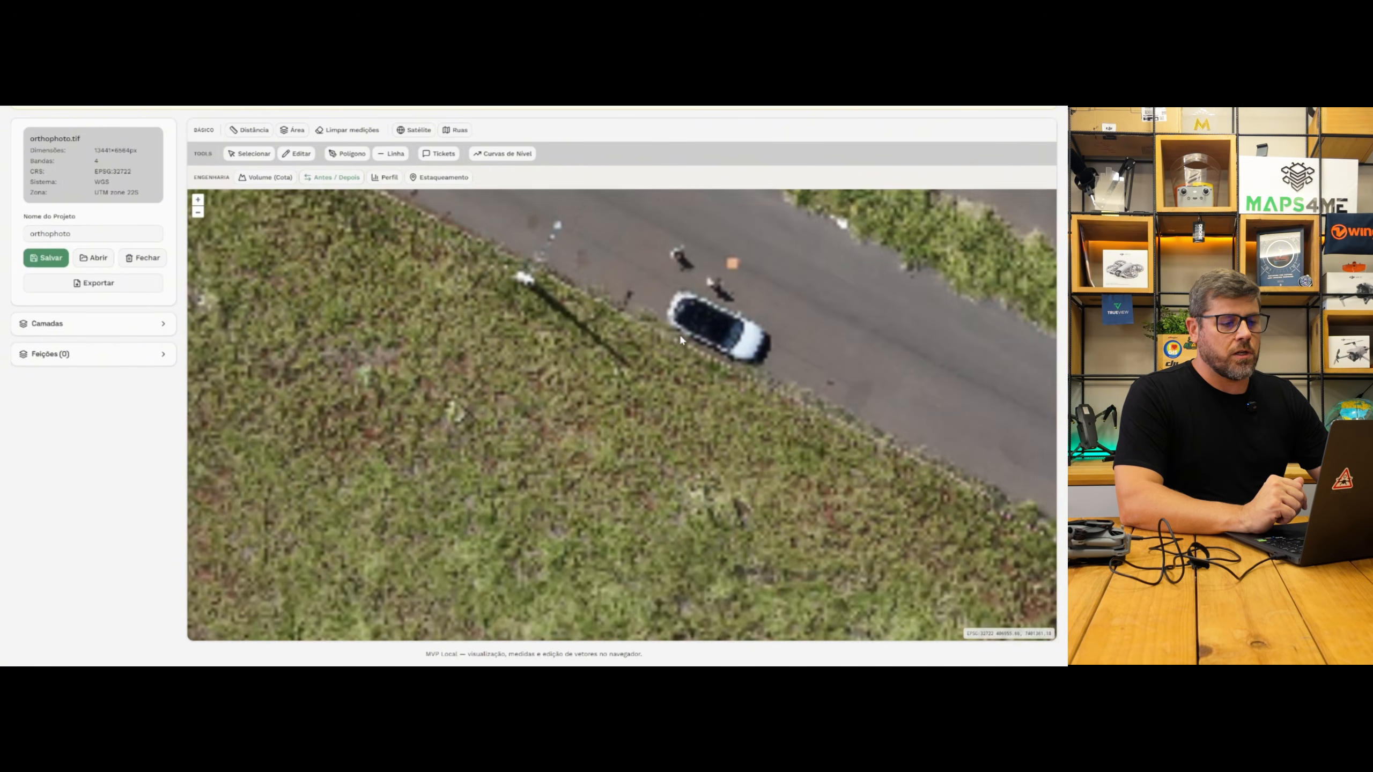
pyautogui.scroll(-10, 680, 338)
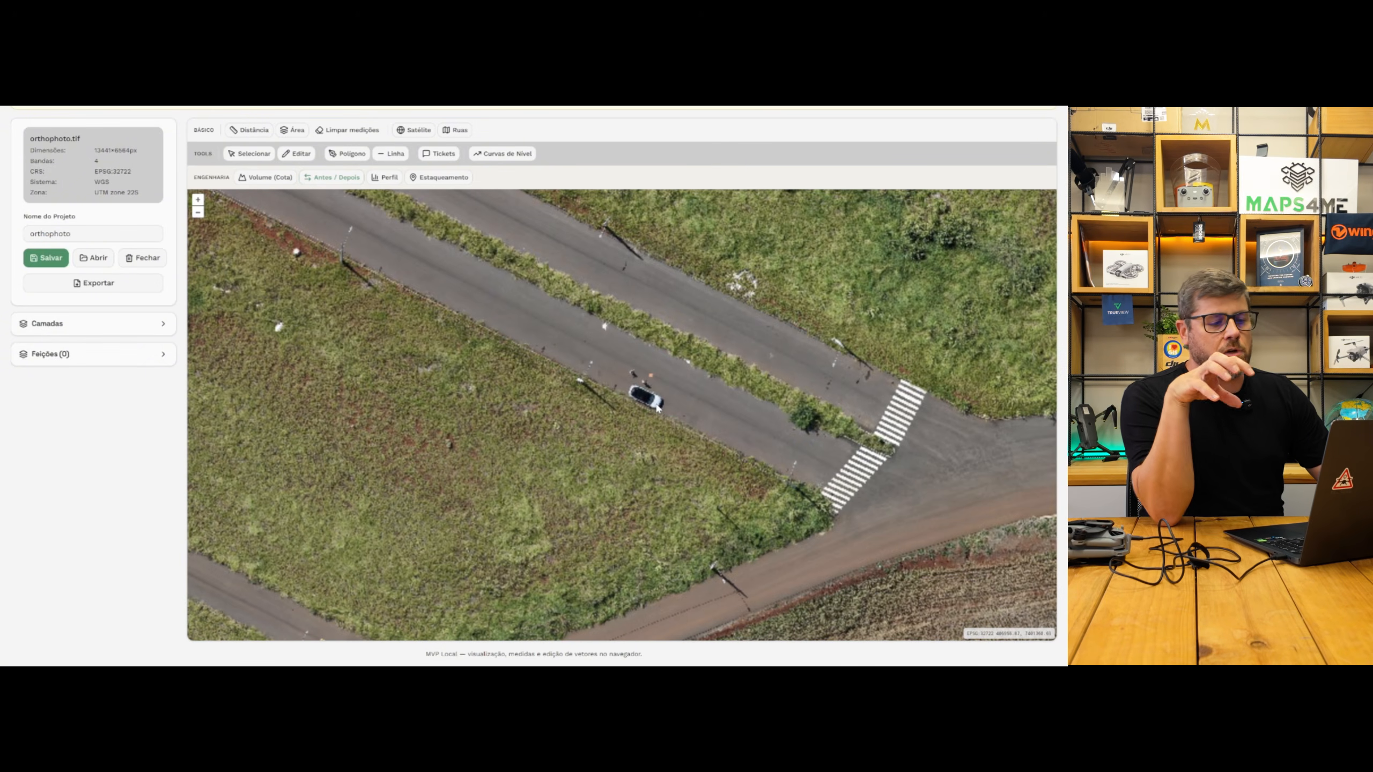
# Step: Examine the orthophoto along the whole road corridor, from the crosswalk junction to the dirt-road bend and the image's outer edges
pyautogui.scroll(-1, 657, 408)
pyautogui.moveTo(649, 403); pyautogui.dragTo(389, 322)
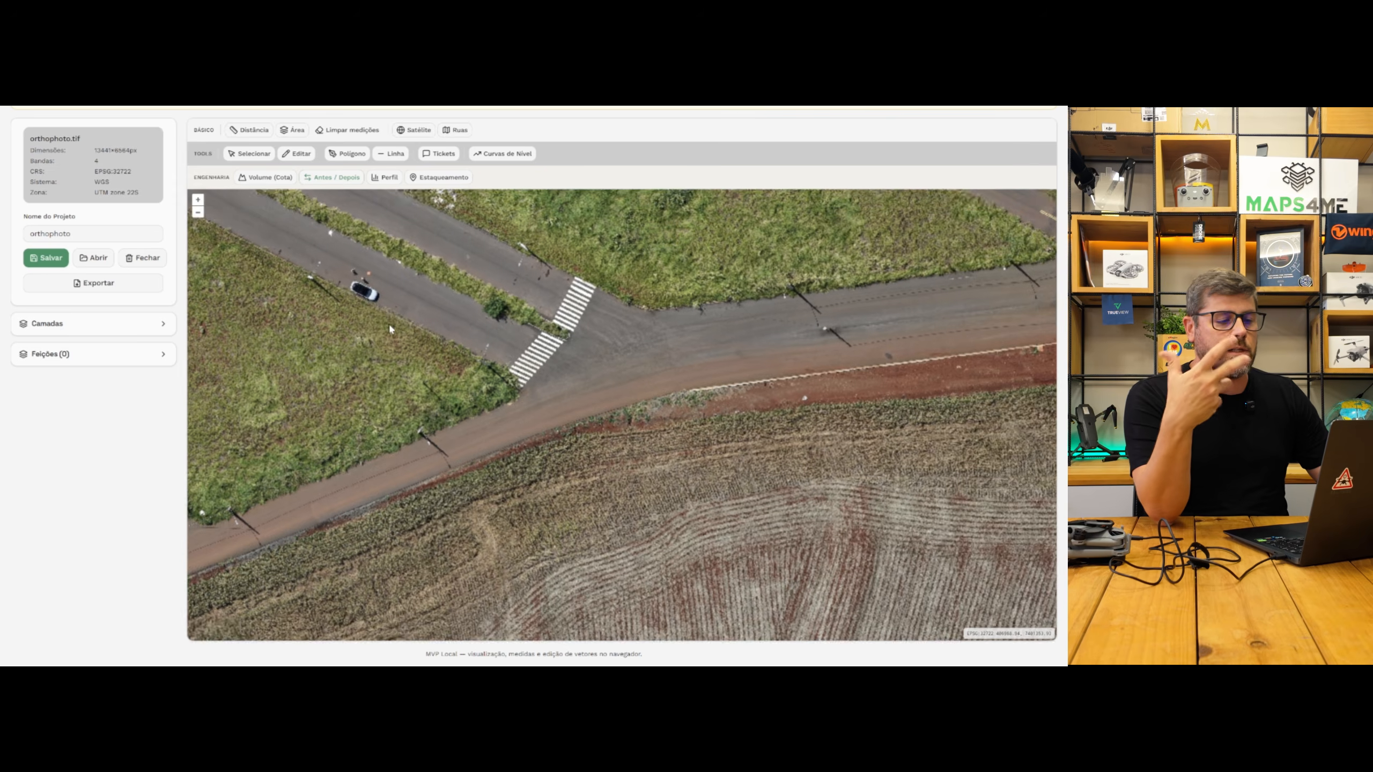
pyautogui.scroll(-3, 450, 326)
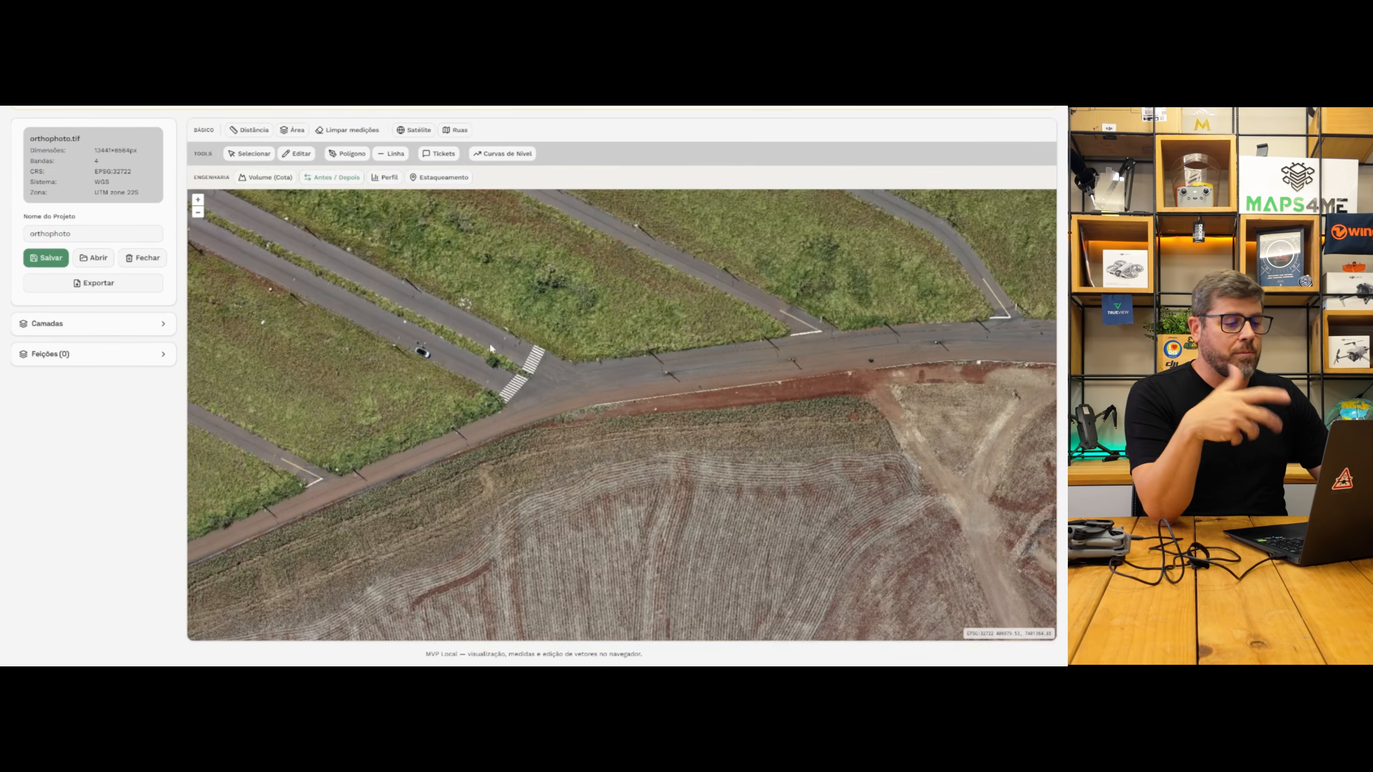
pyautogui.moveTo(648, 415); pyautogui.dragTo(527, 420)
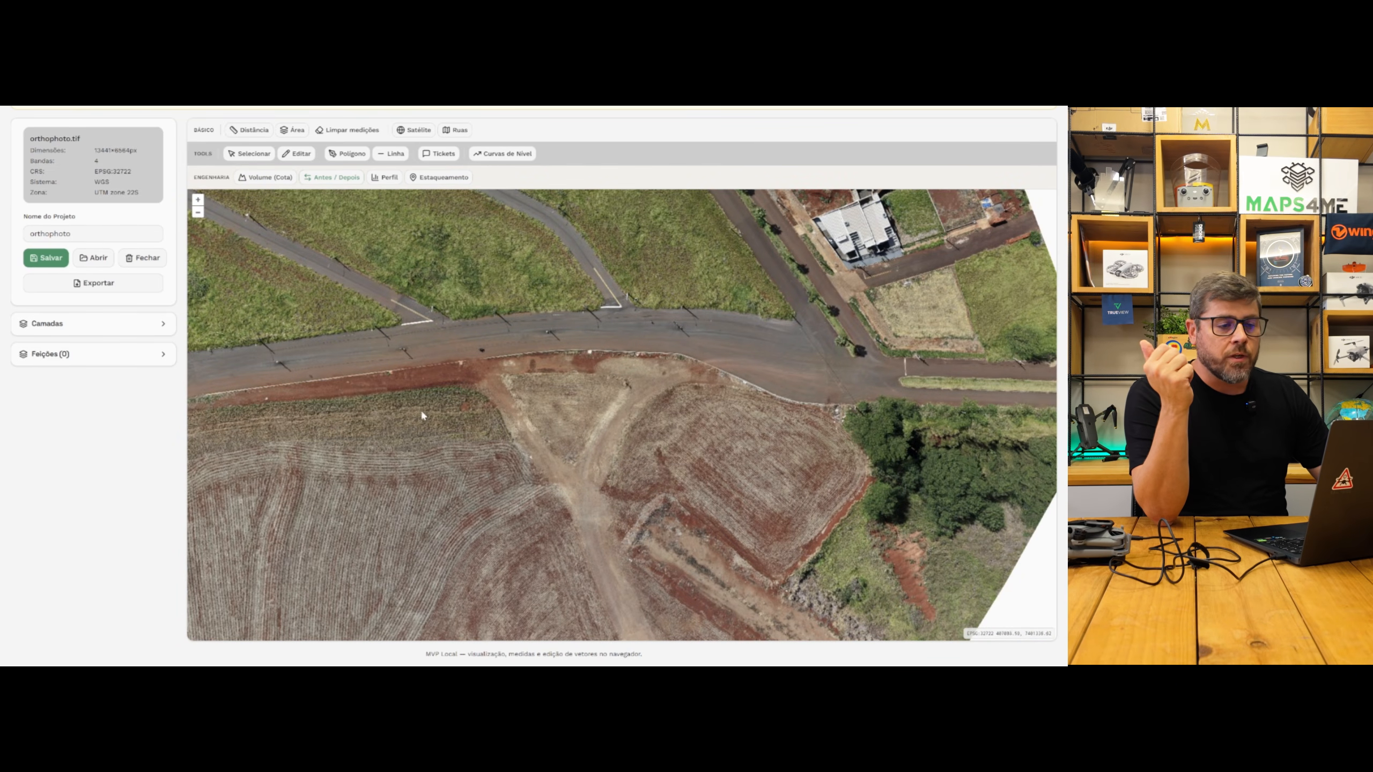
pyautogui.moveTo(397, 409); pyautogui.dragTo(300, 408)
pyautogui.scroll(5, 464, 468)
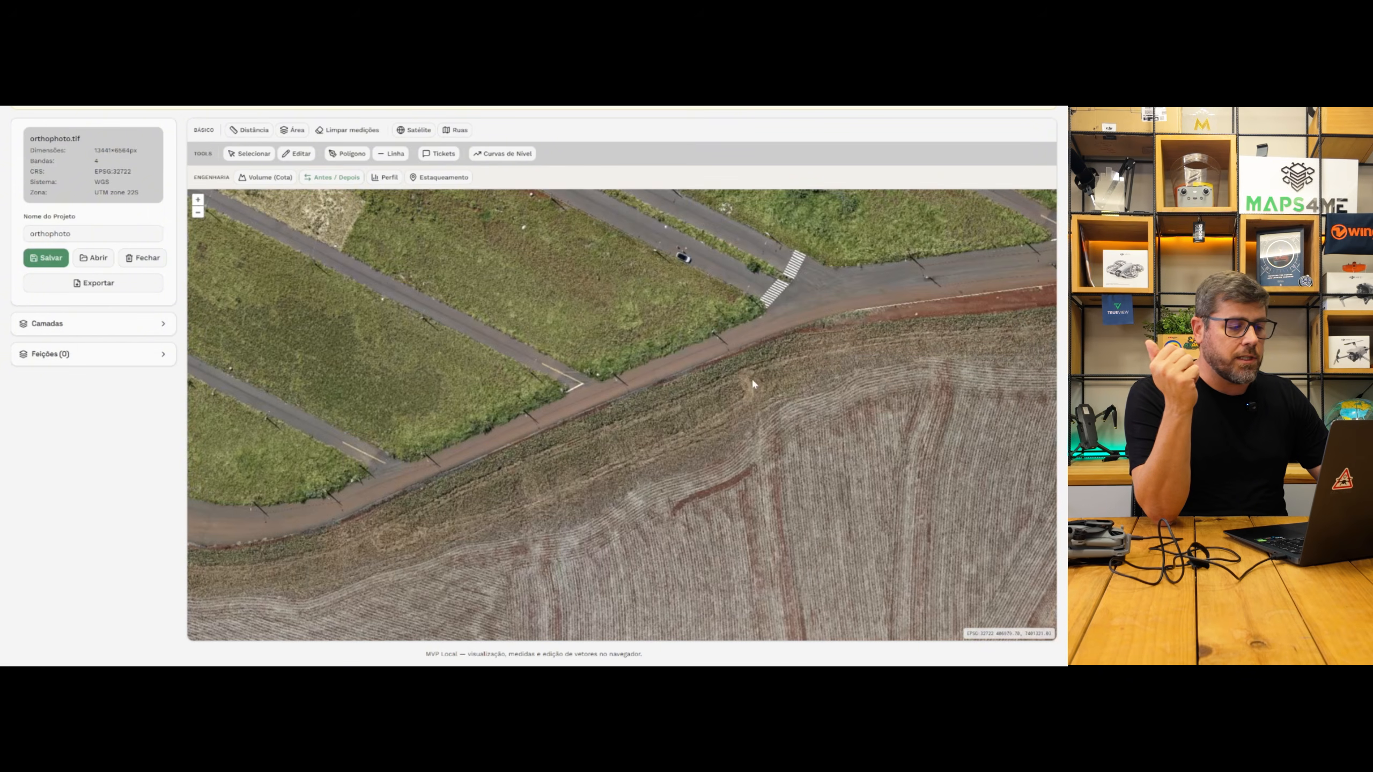
pyautogui.scroll(-3, 464, 468)
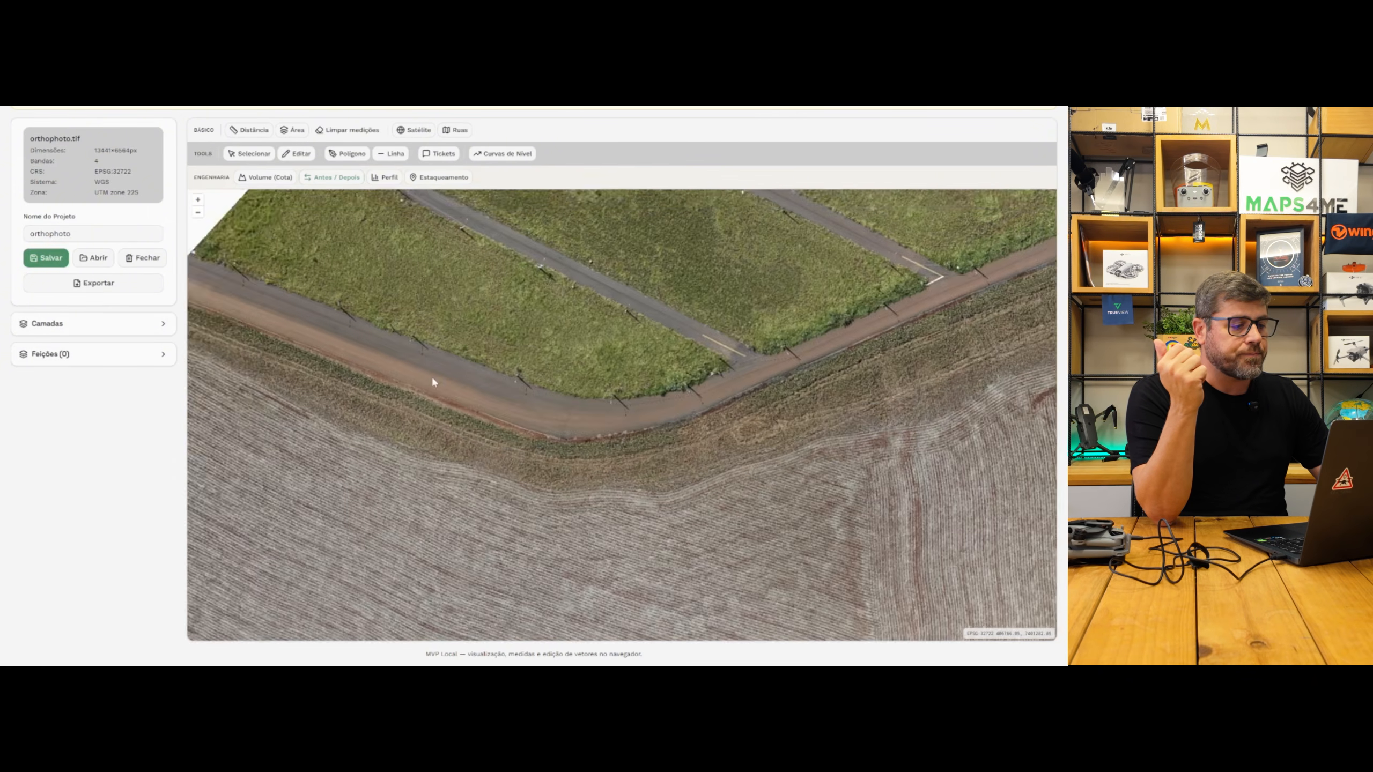
pyautogui.moveTo(435, 380); pyautogui.dragTo(481, 347)
pyautogui.scroll(-3, 481, 347)
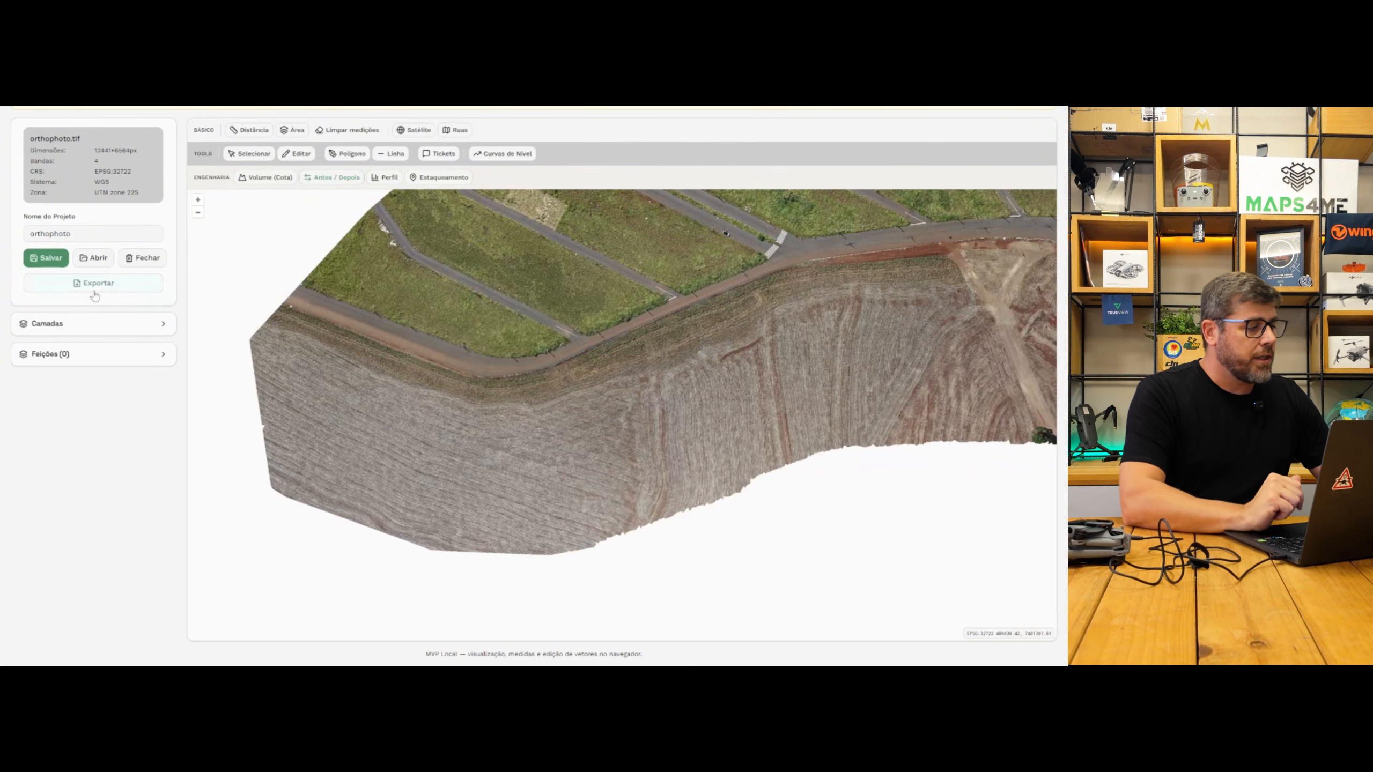
# Step: Expand the project's layers and import dtm.tif as the MDT elevation layer
pyautogui.click(90, 323)
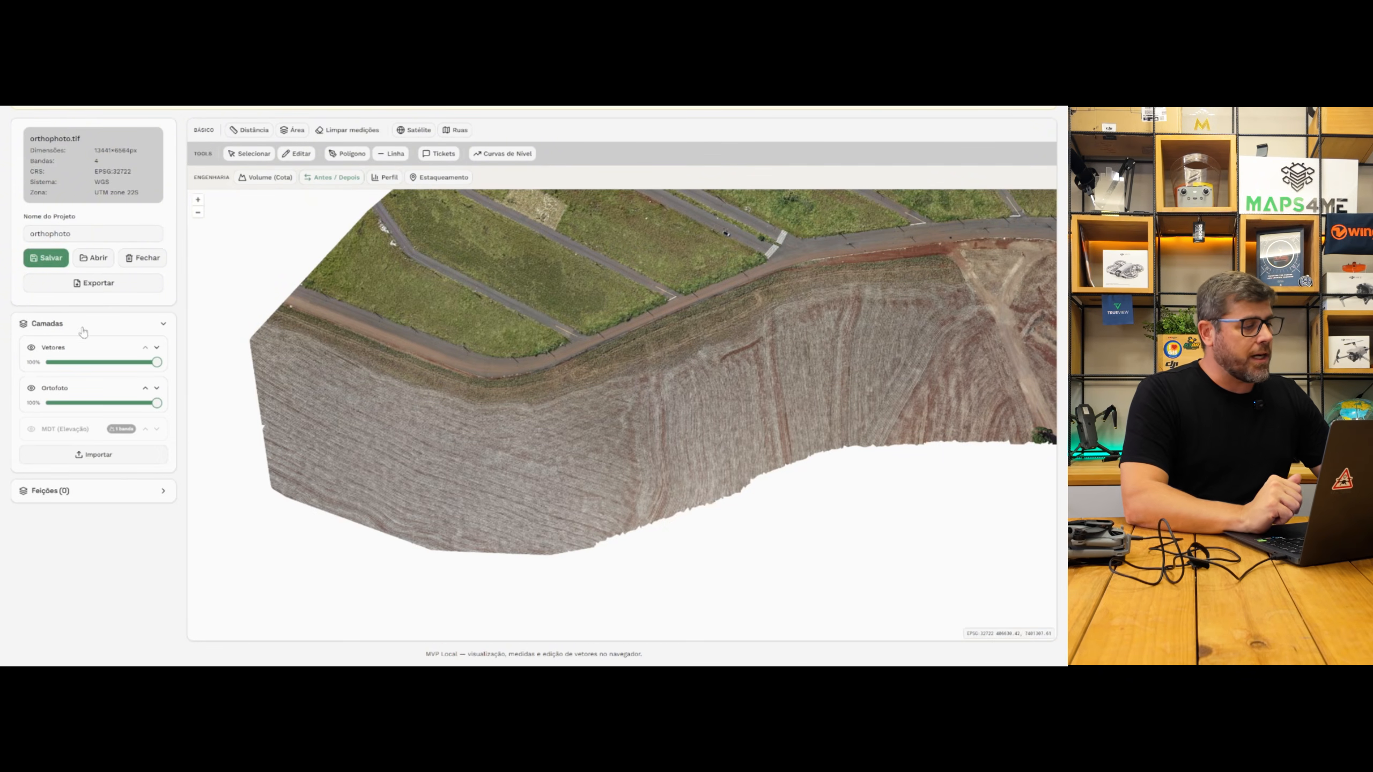
pyautogui.click(94, 456)
pyautogui.doubleClick(311, 274)
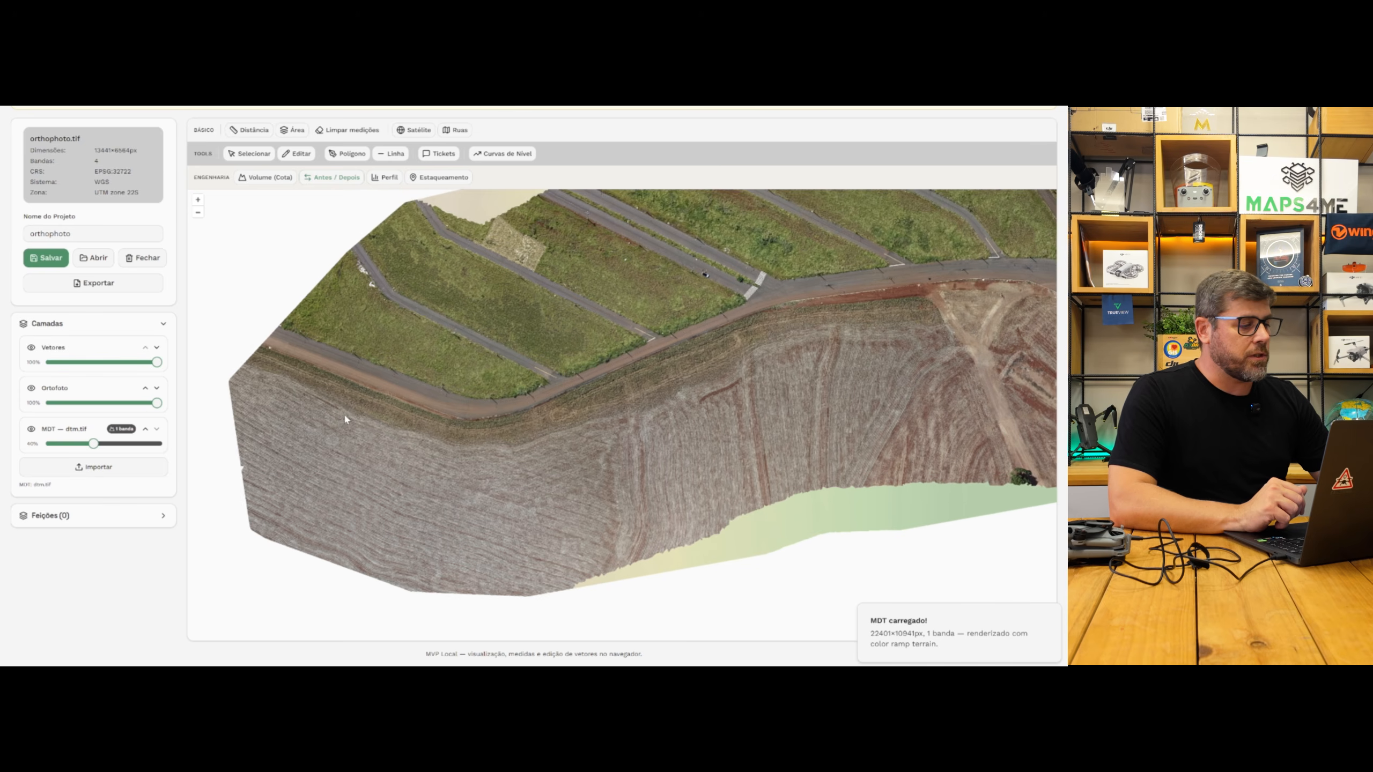
# Step: Hide the orthophoto to examine the full terrain model, and show it again at 100% opacity to compare both extents
pyautogui.click(31, 388)
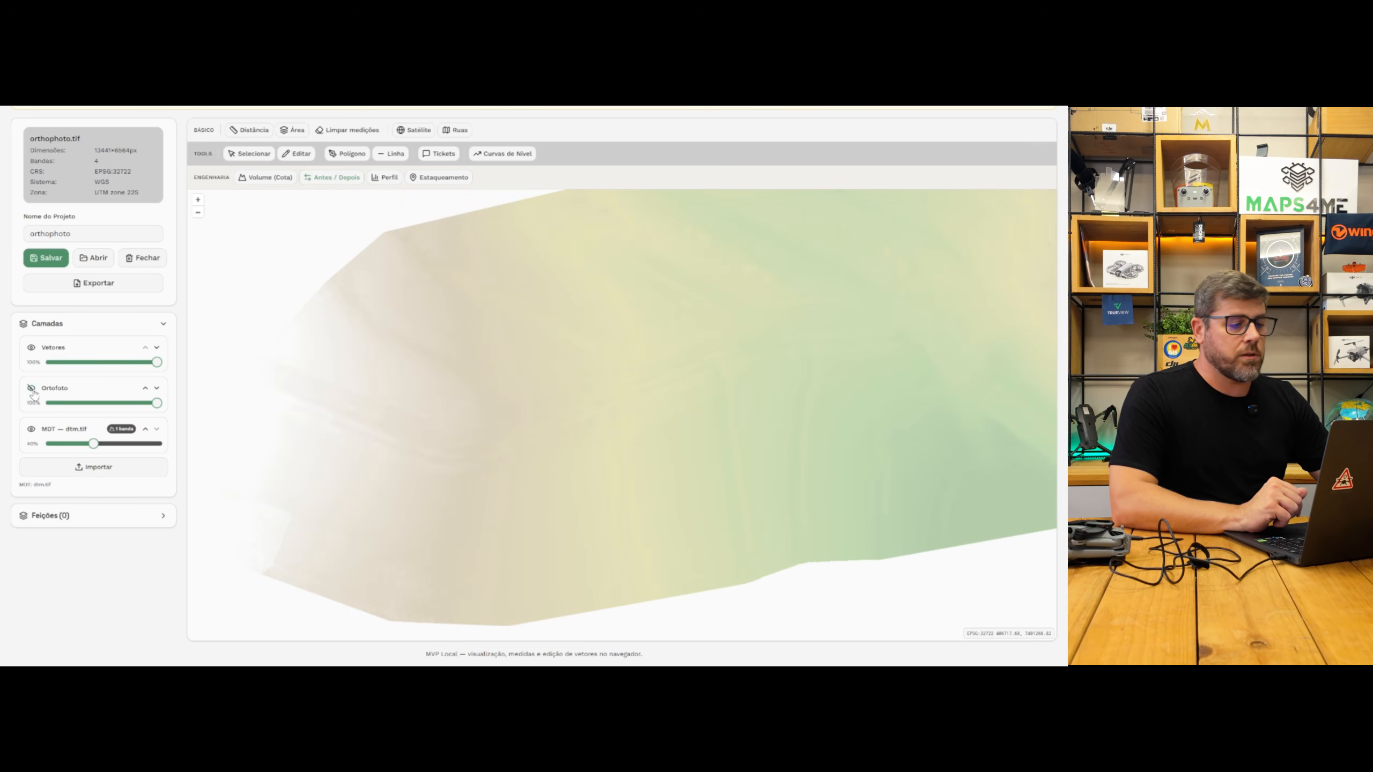
pyautogui.scroll(-2, 648, 396)
pyautogui.scroll(1, 657, 373)
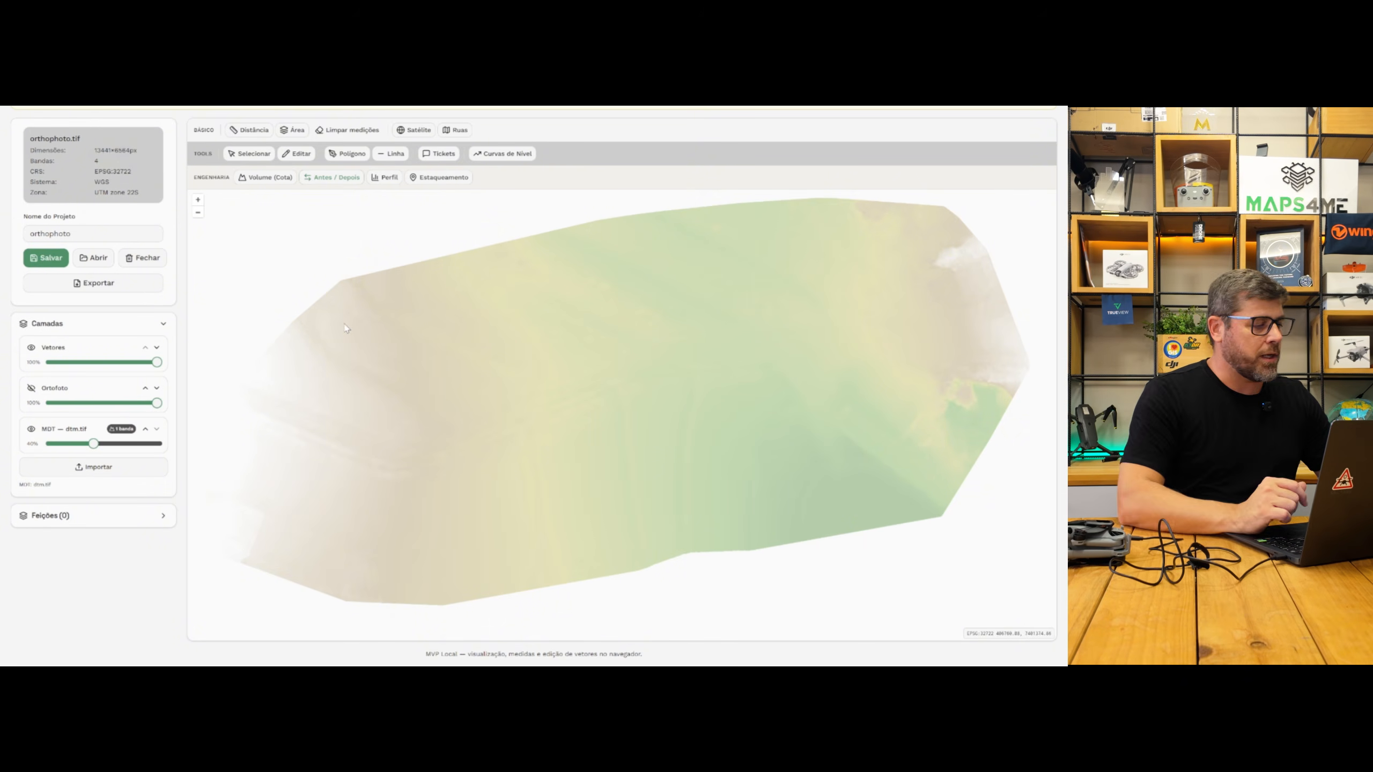
pyautogui.click(31, 389)
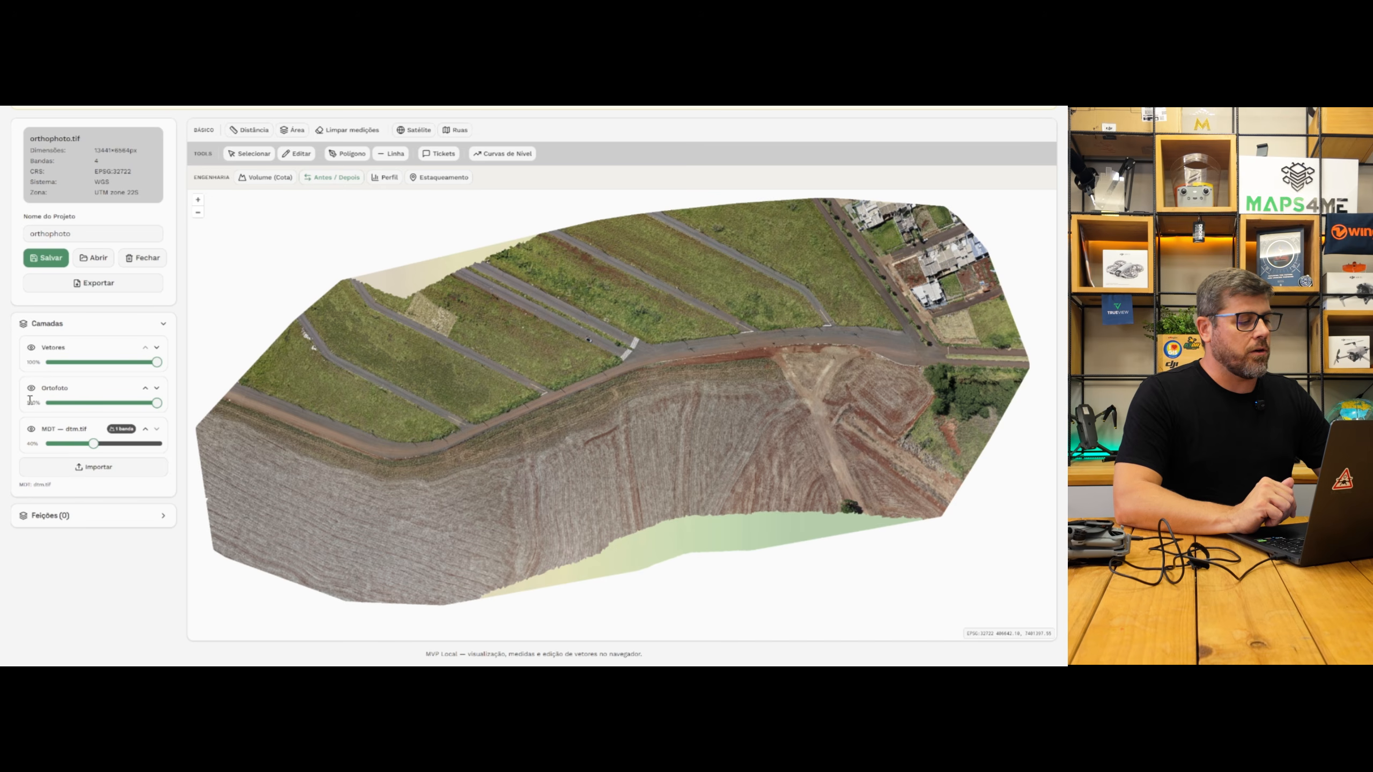
pyautogui.moveTo(157, 403)
pyautogui.mouseDown()
pyautogui.moveTo(78, 404)
pyautogui.moveTo(159, 403)
pyautogui.mouseUp()
pyautogui.scroll(1, 386, 459)
pyautogui.scroll(-3, 359, 449)
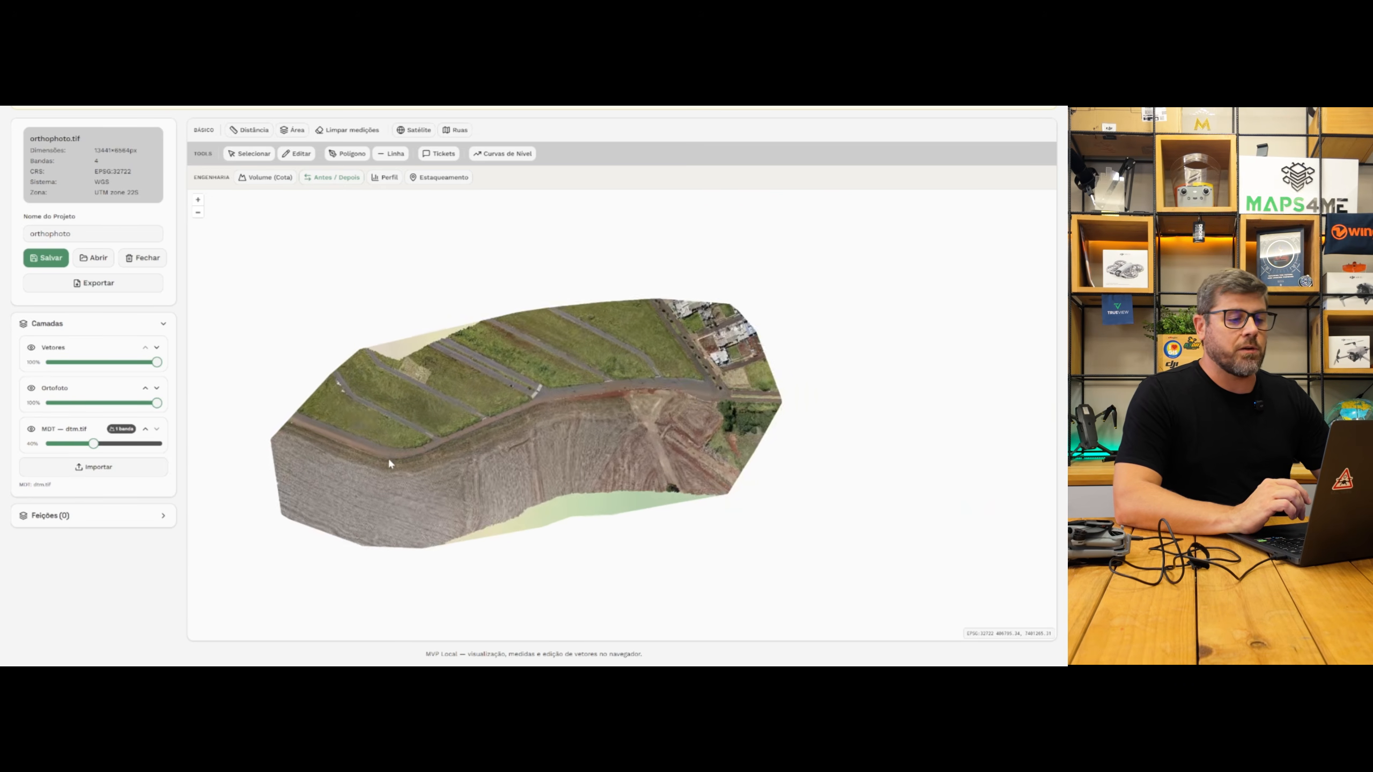
pyautogui.scroll(1, 336, 380)
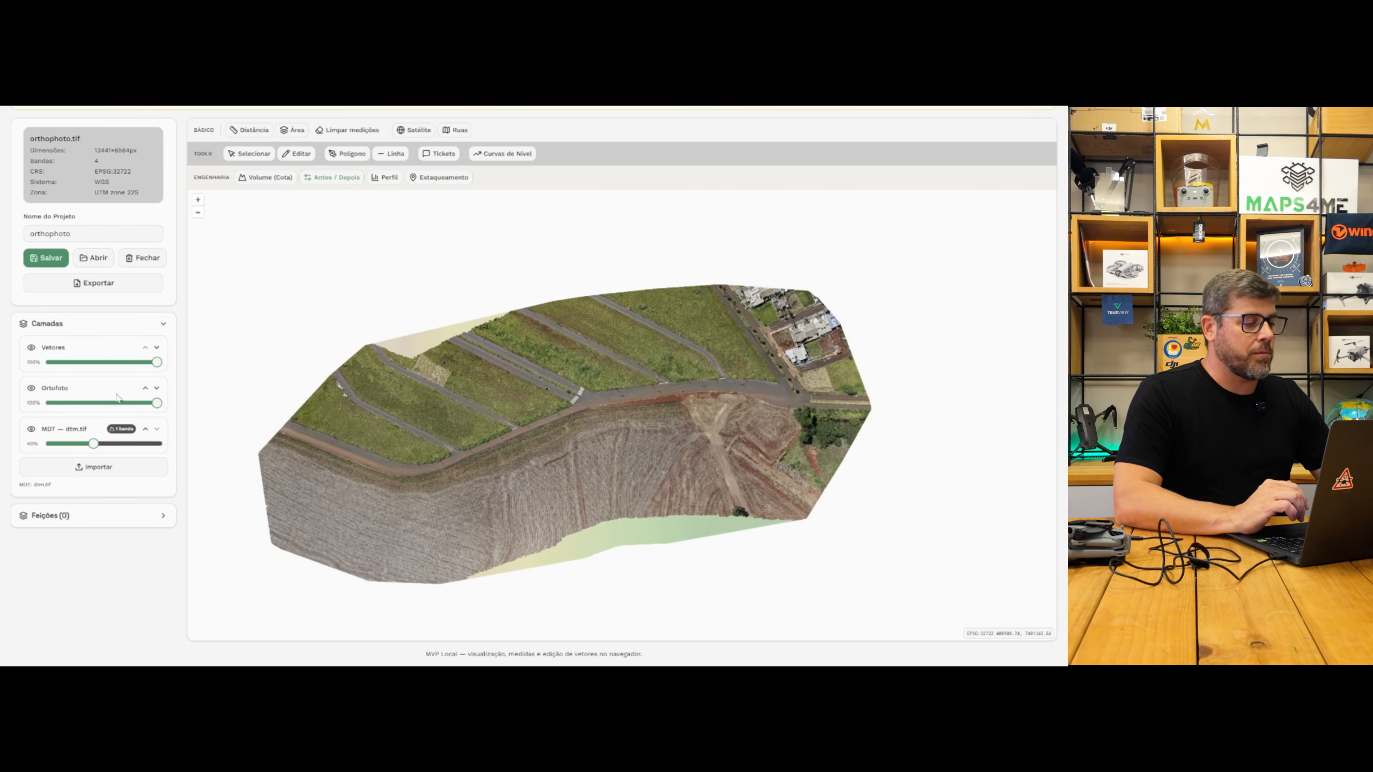
# Step: Show the streets basemap, hide the dtm.tif layer and check how the orthophoto's roads line up with the mapped avenues
pyautogui.click(450, 131)
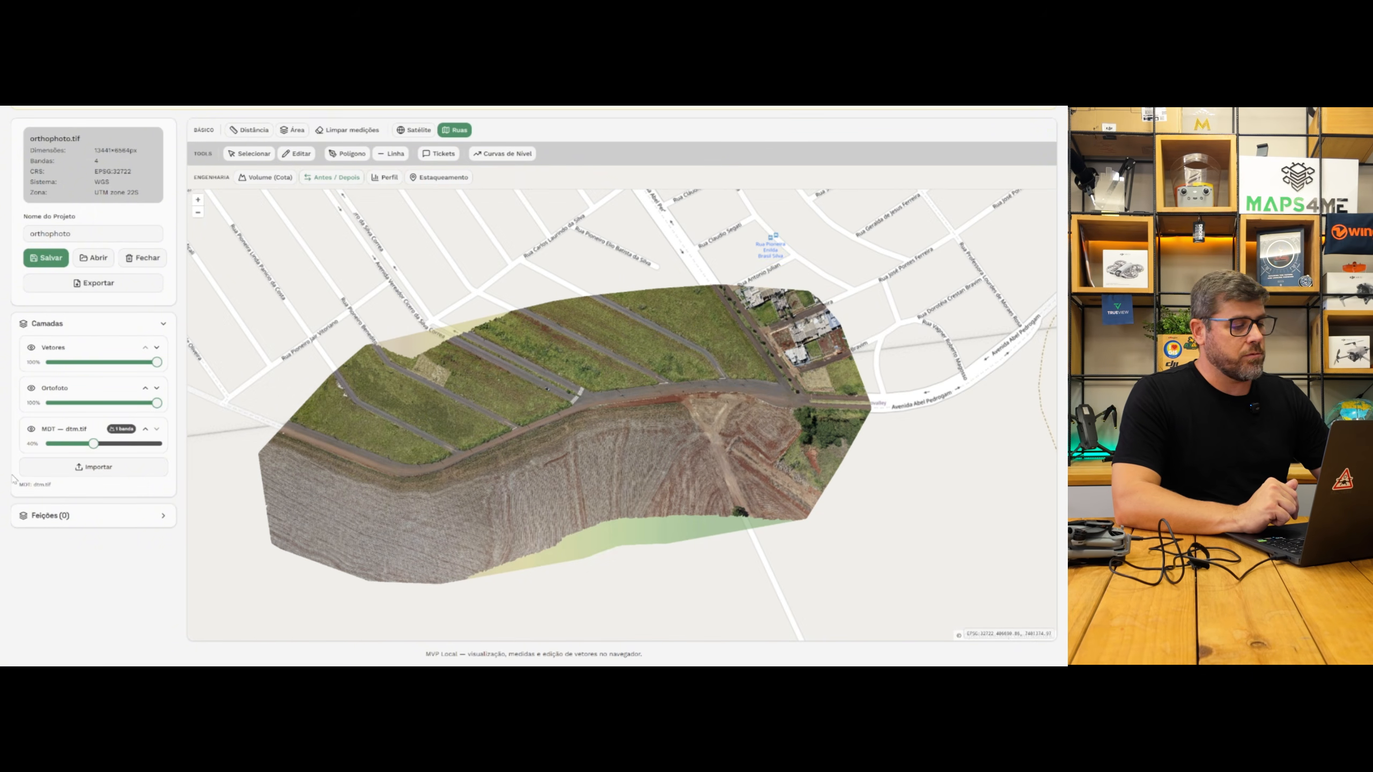
pyautogui.click(31, 431)
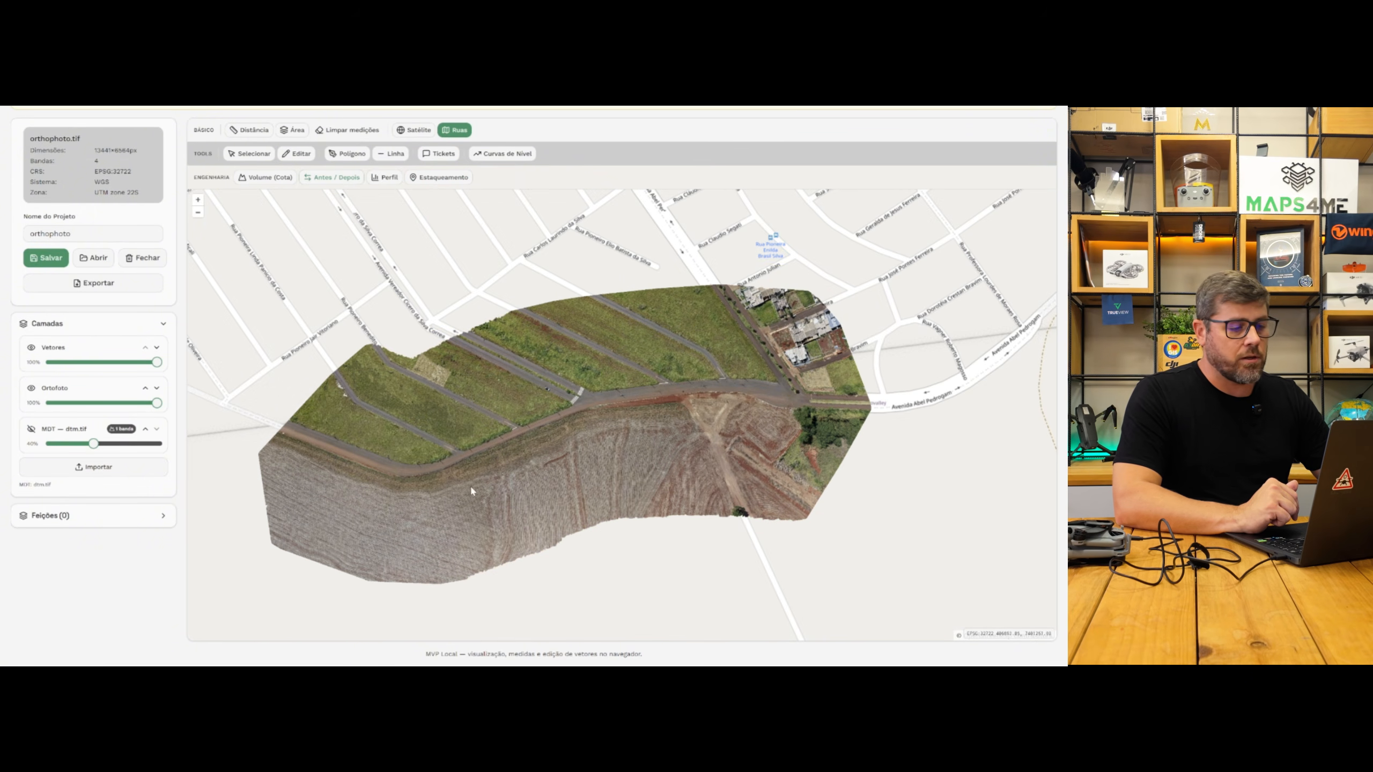
pyautogui.scroll(5, 831, 420)
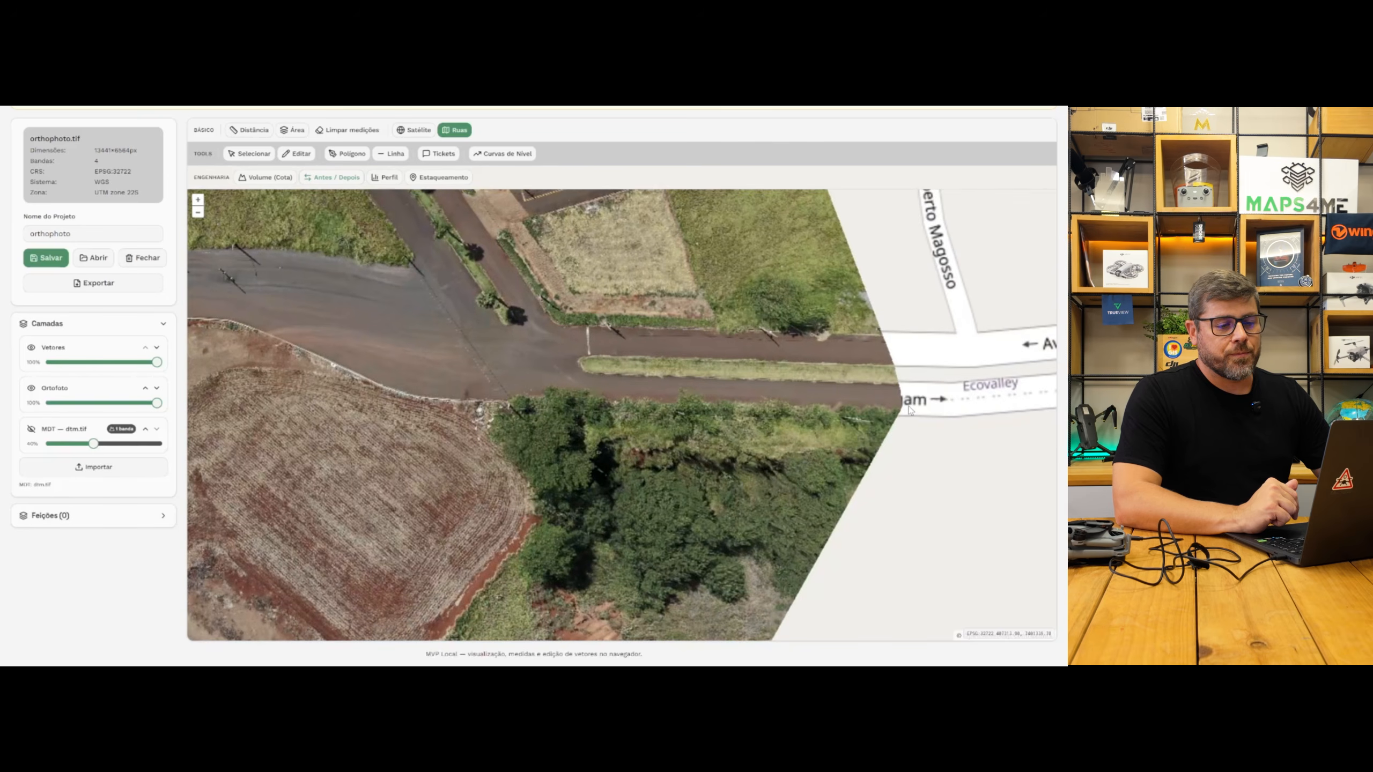
pyautogui.scroll(-3, 909, 411)
pyautogui.scroll(-2, 909, 411)
pyautogui.scroll(5, 891, 400)
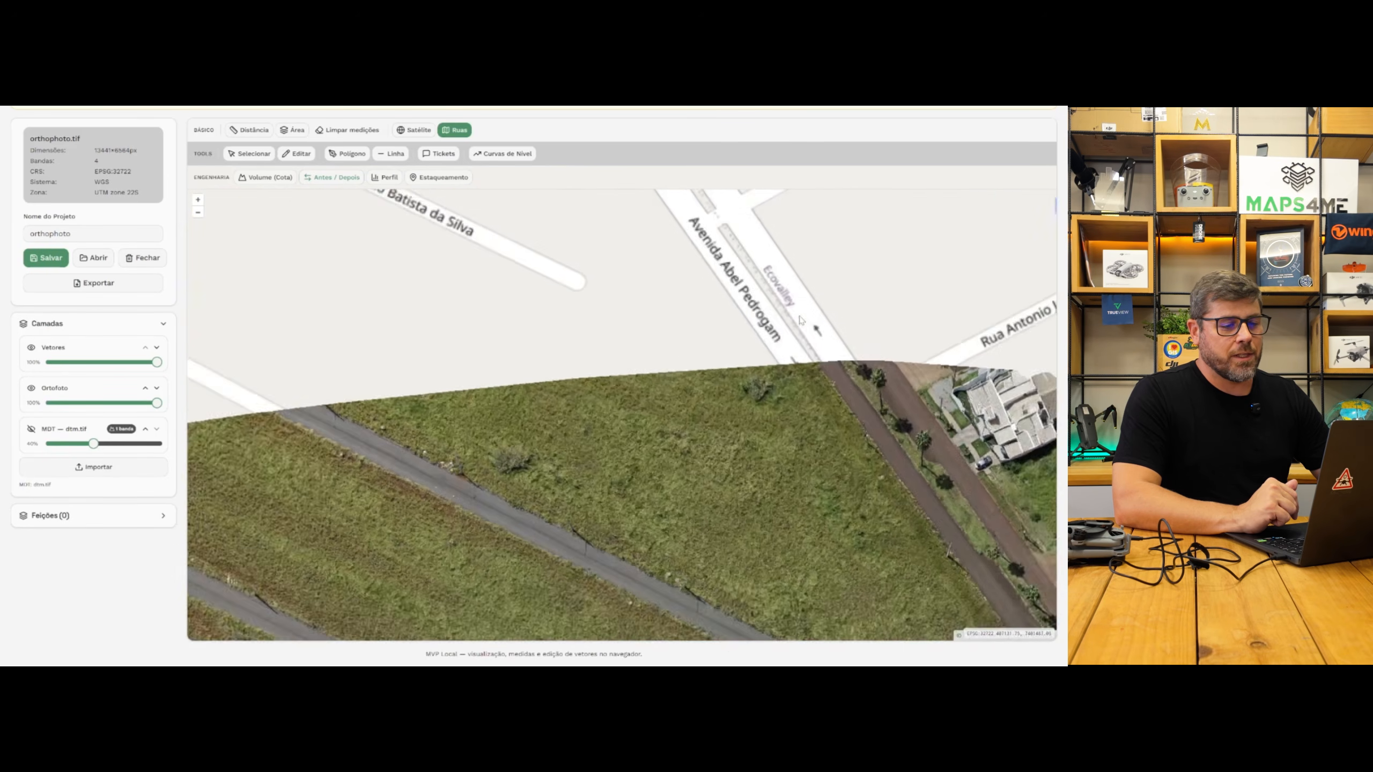
pyautogui.scroll(-2, 799, 322)
pyautogui.scroll(4, 798, 324)
pyautogui.scroll(-3, 800, 332)
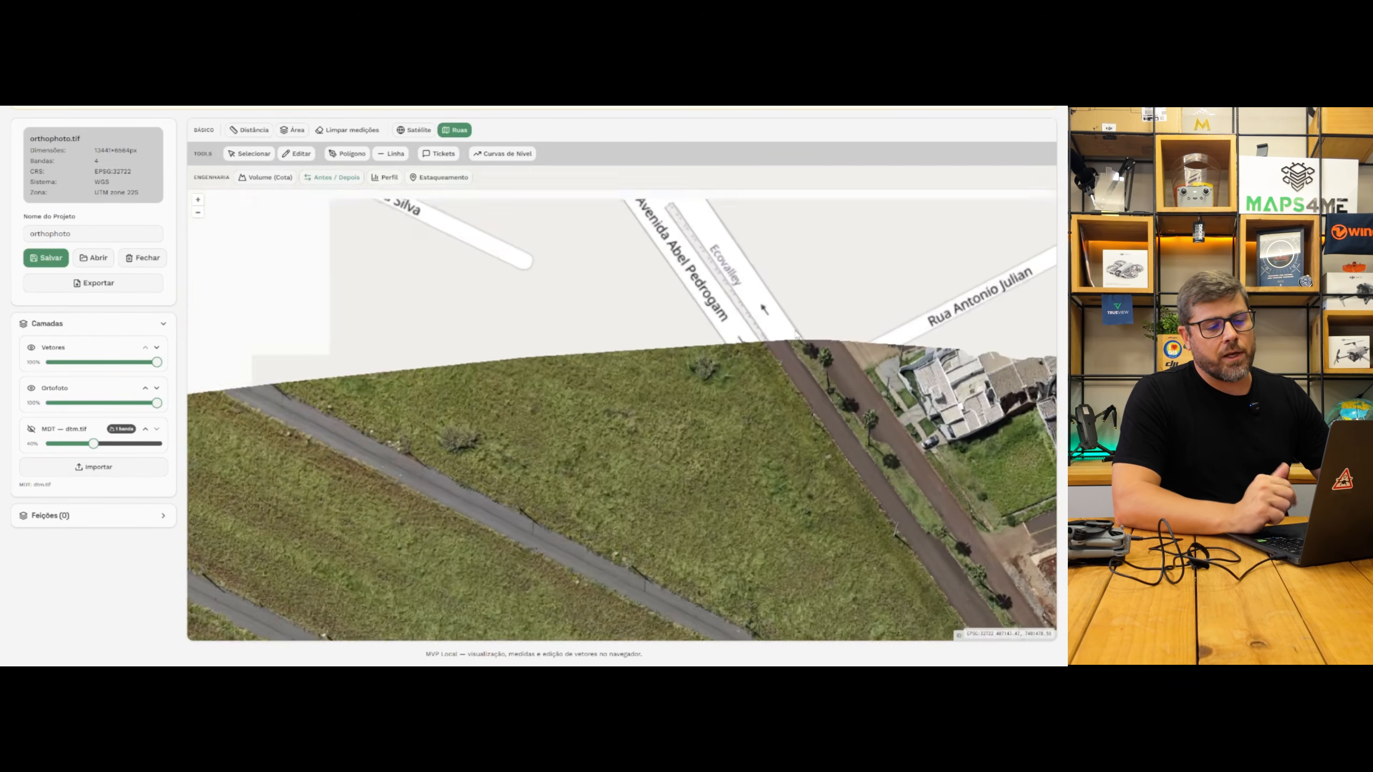
pyautogui.scroll(-3, 799, 335)
pyautogui.scroll(4, 771, 403)
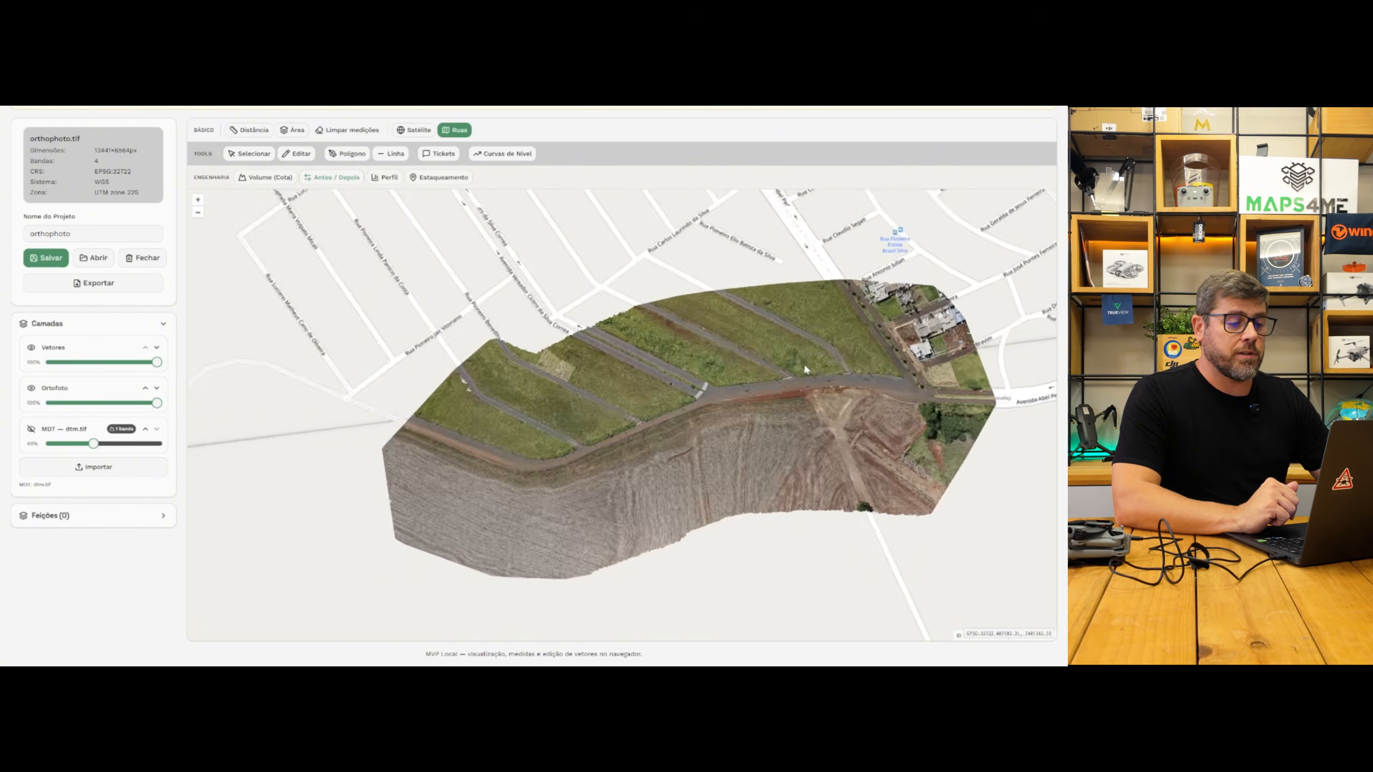
pyautogui.moveTo(710, 380); pyautogui.dragTo(753, 361)
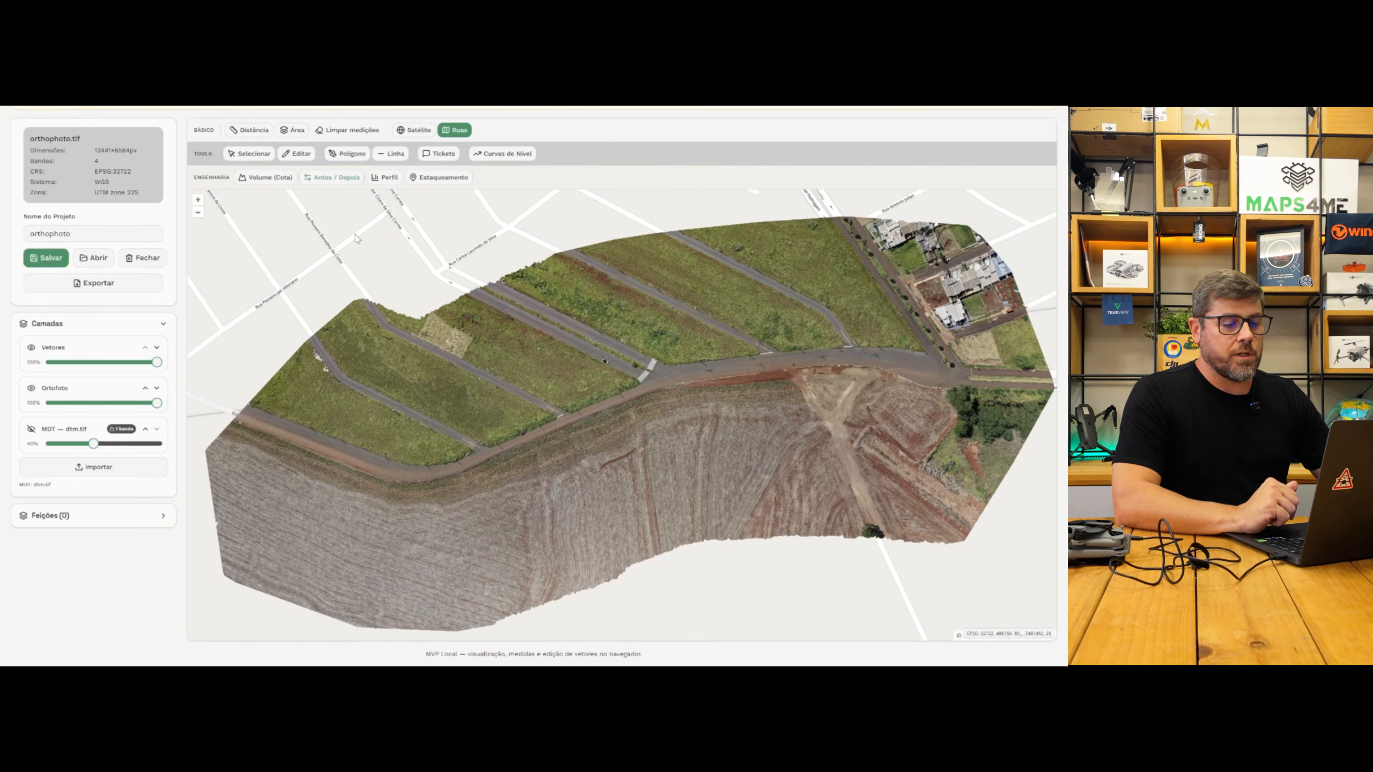
# Step: Switch the basemap to satellite imagery, compare the orthophoto with its surroundings, and restore the view without a basemap and with the MDT visible
pyautogui.click(414, 129)
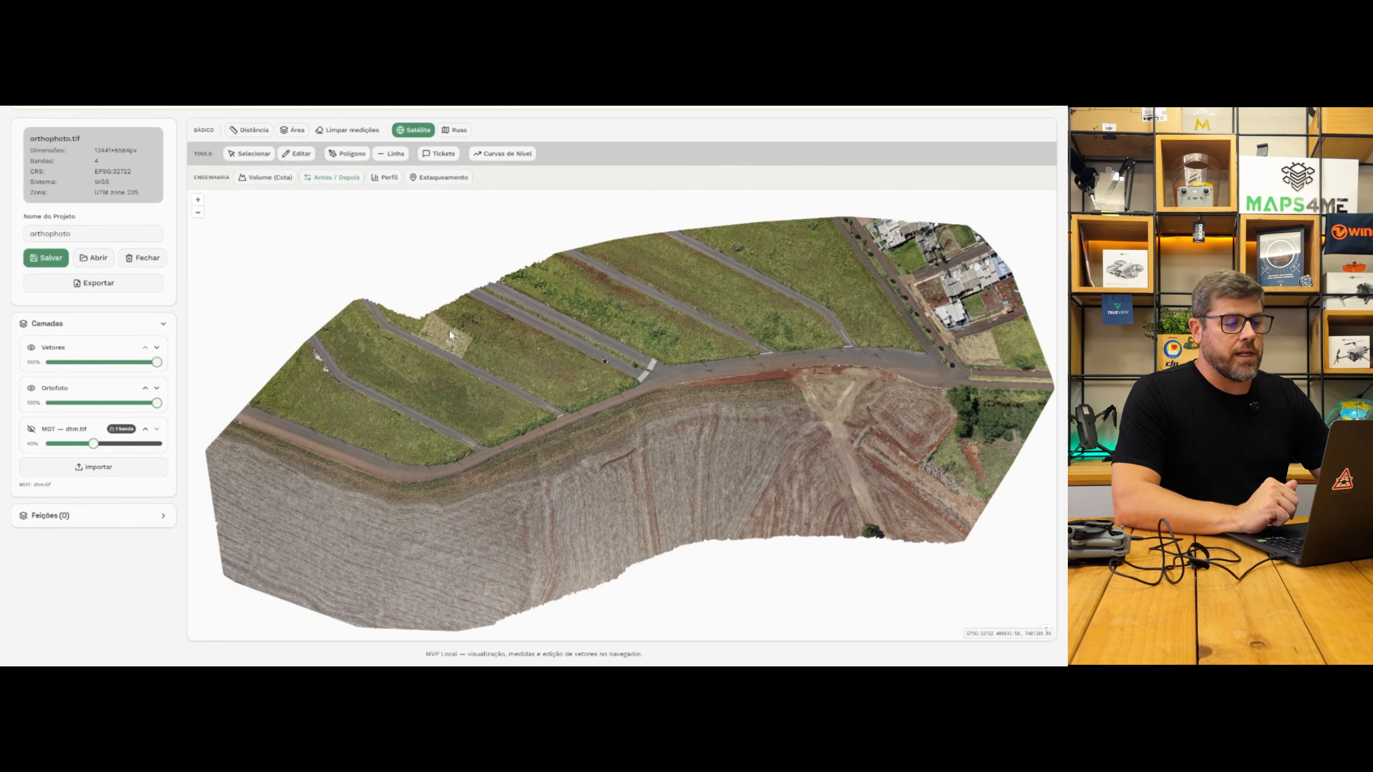
pyautogui.scroll(2, 450, 336)
pyautogui.scroll(-4, 448, 340)
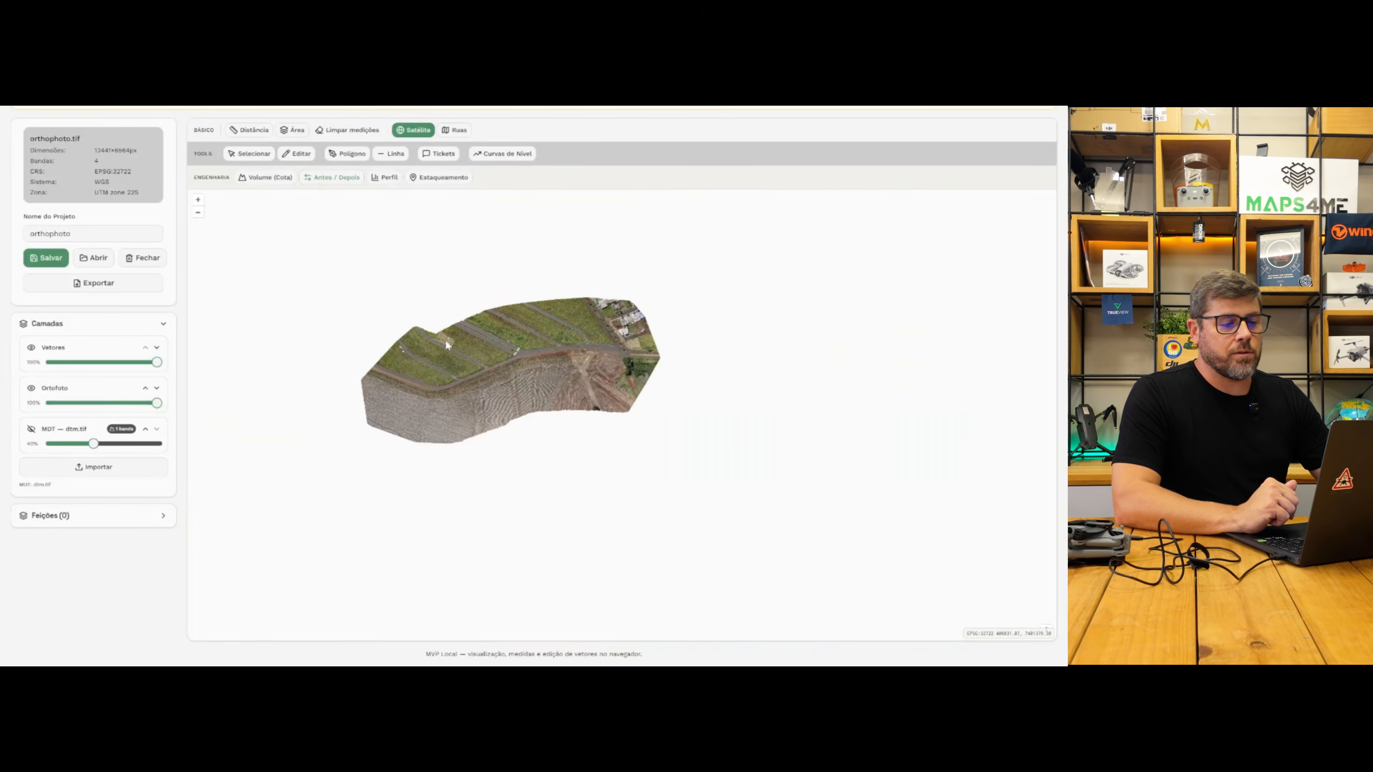
pyautogui.scroll(1, 447, 344)
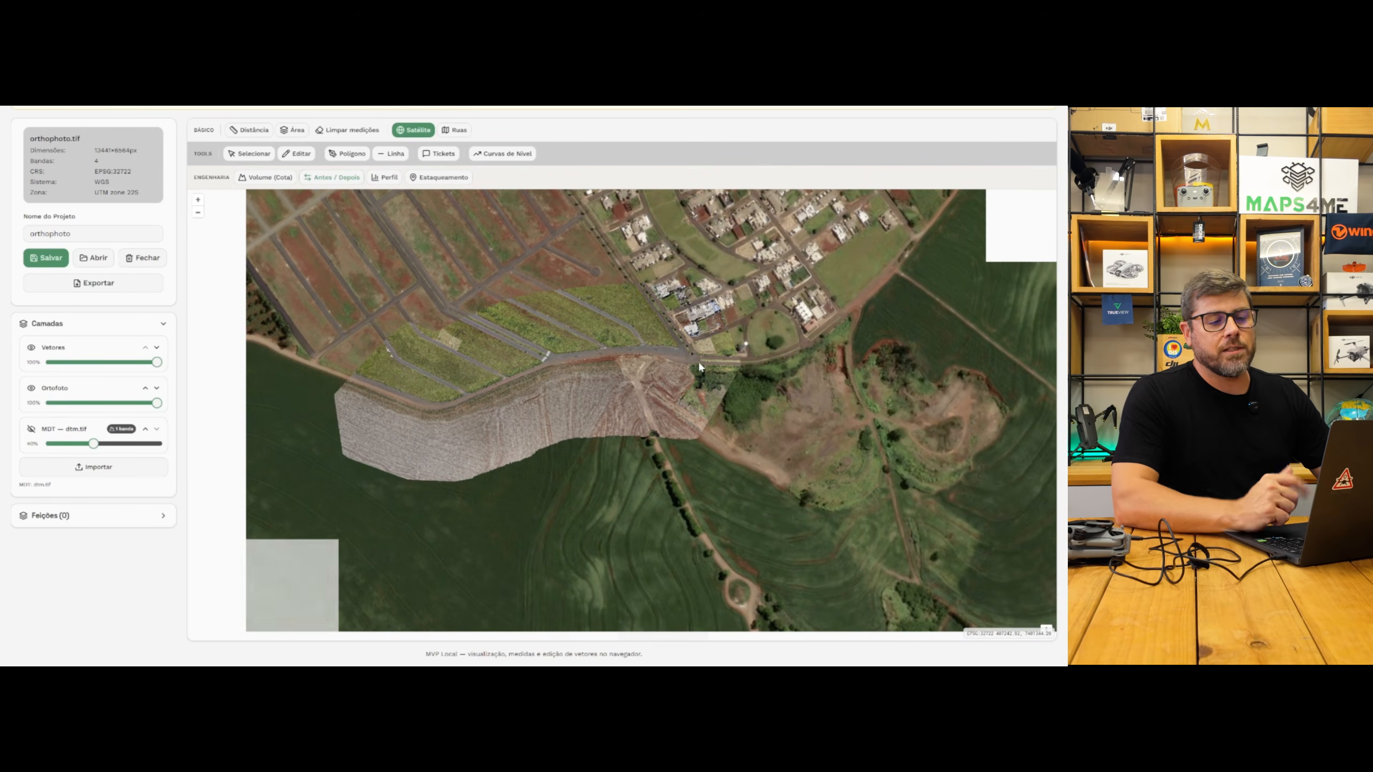
pyautogui.scroll(2, 614, 307)
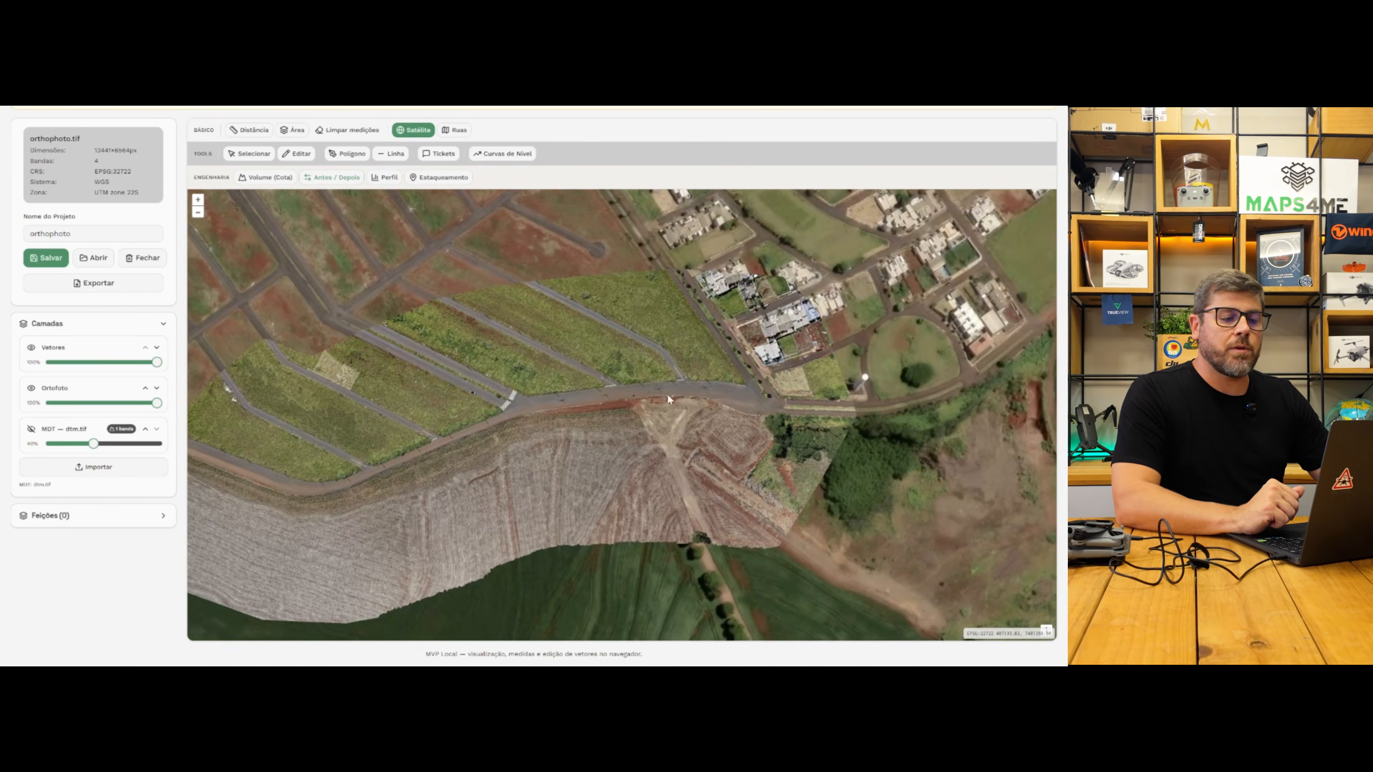
pyautogui.moveTo(667, 398); pyautogui.dragTo(746, 361)
pyautogui.scroll(2, 560, 346)
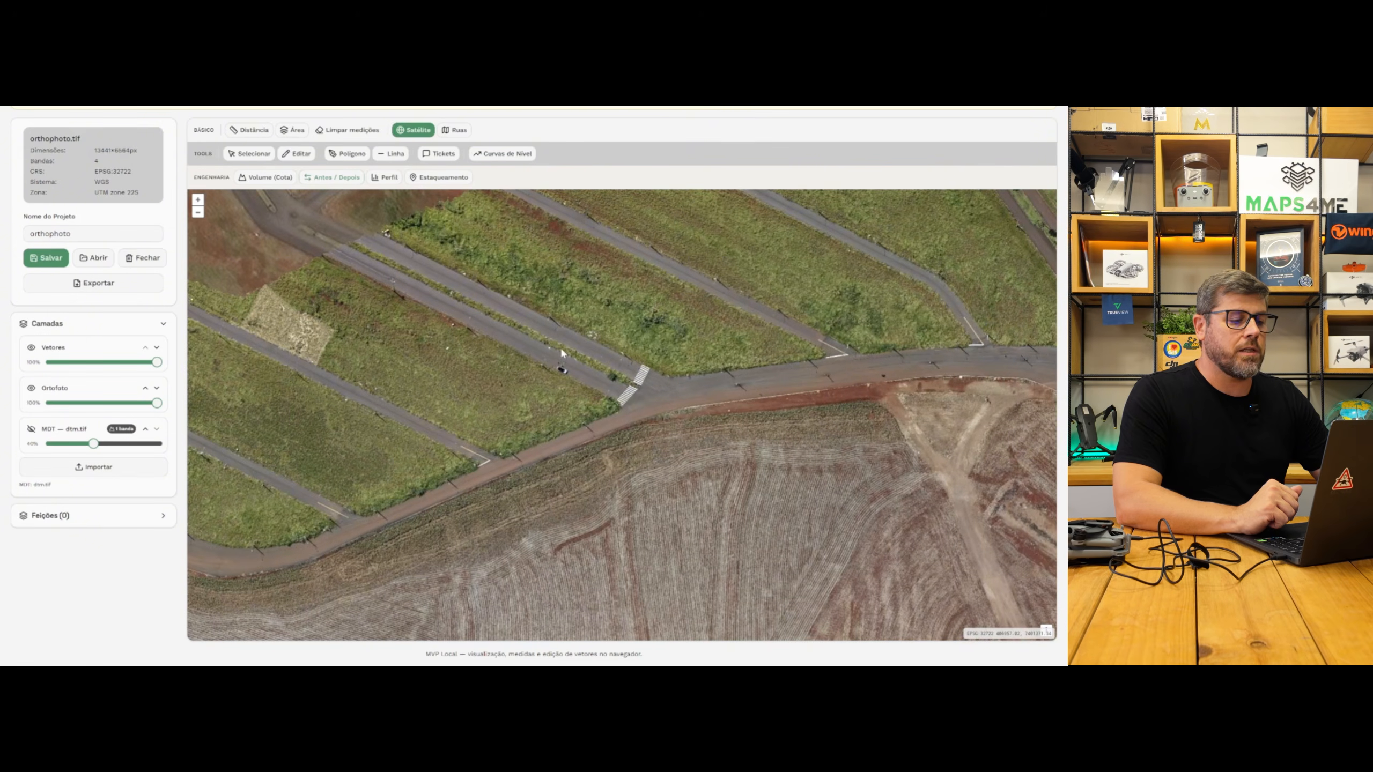
pyautogui.press('F5')
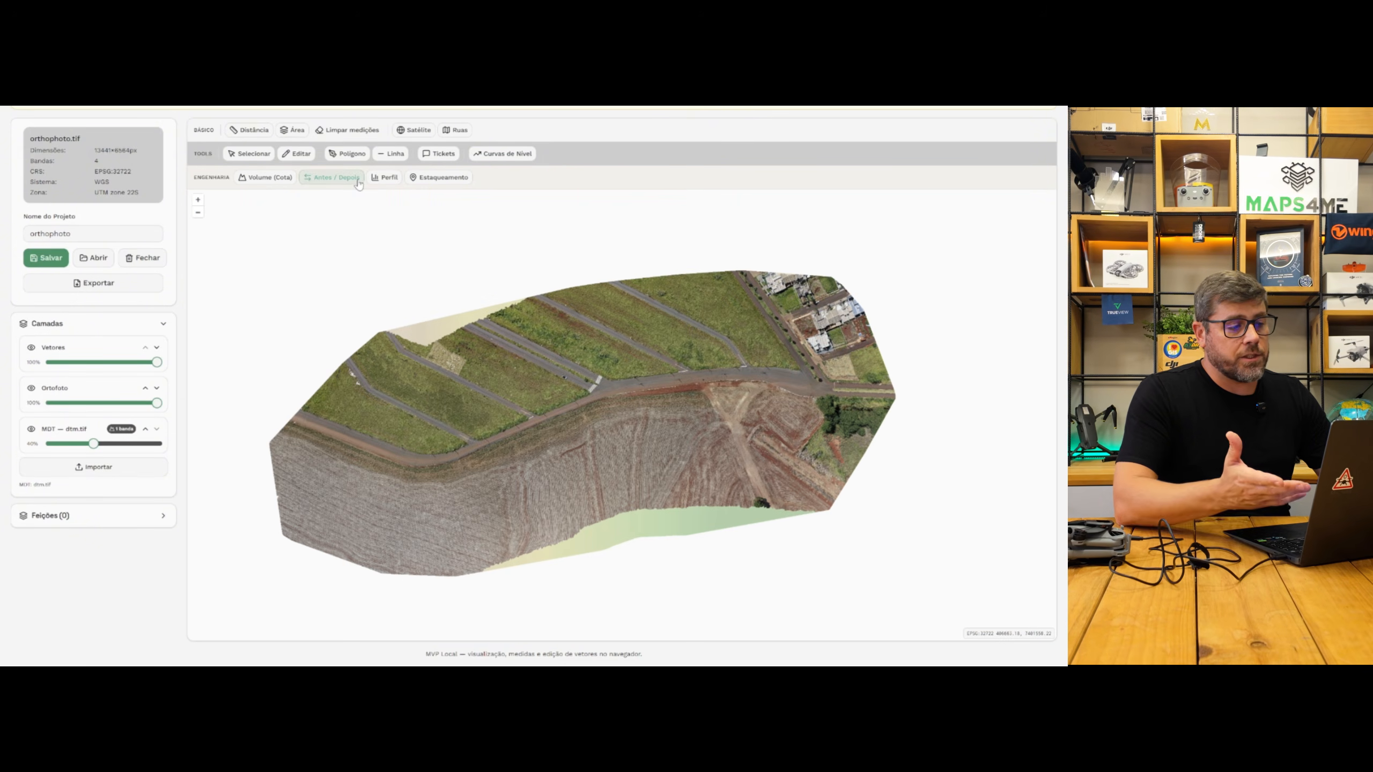
# Step: Draw a line about 565 m long along the road, from the corridor's western edge to the eastern junction, and return to selection mode
pyautogui.click(386, 156)
pyautogui.click(386, 156)
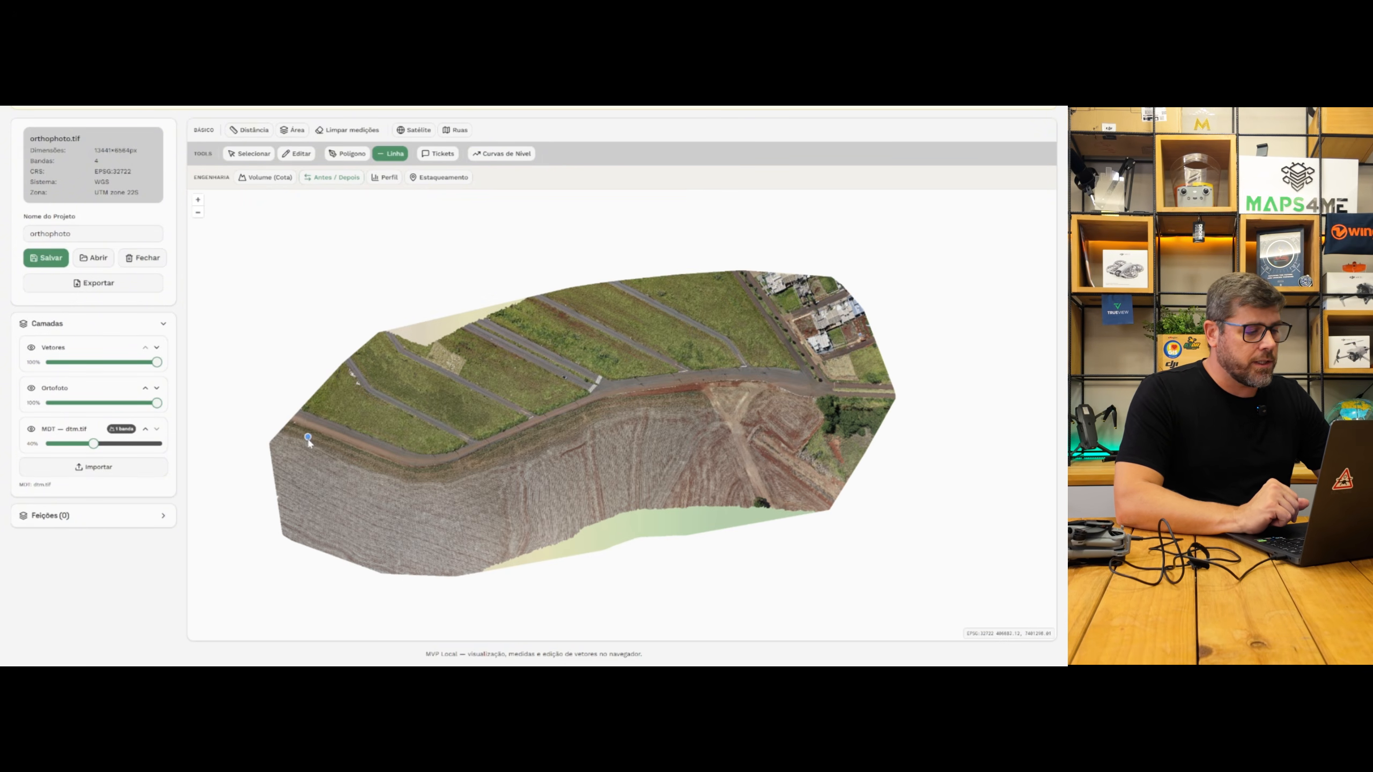
pyautogui.click(310, 420)
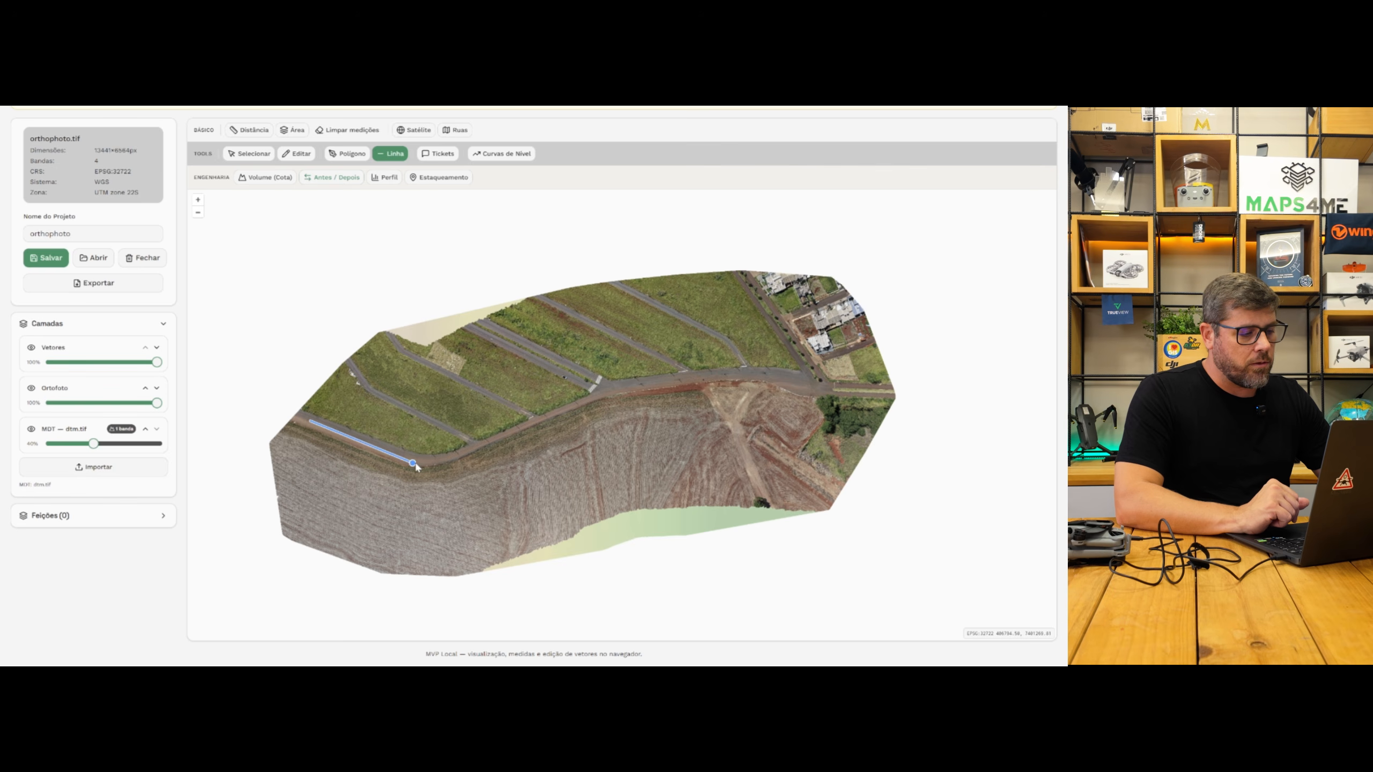
pyautogui.click(416, 460)
pyautogui.click(455, 457)
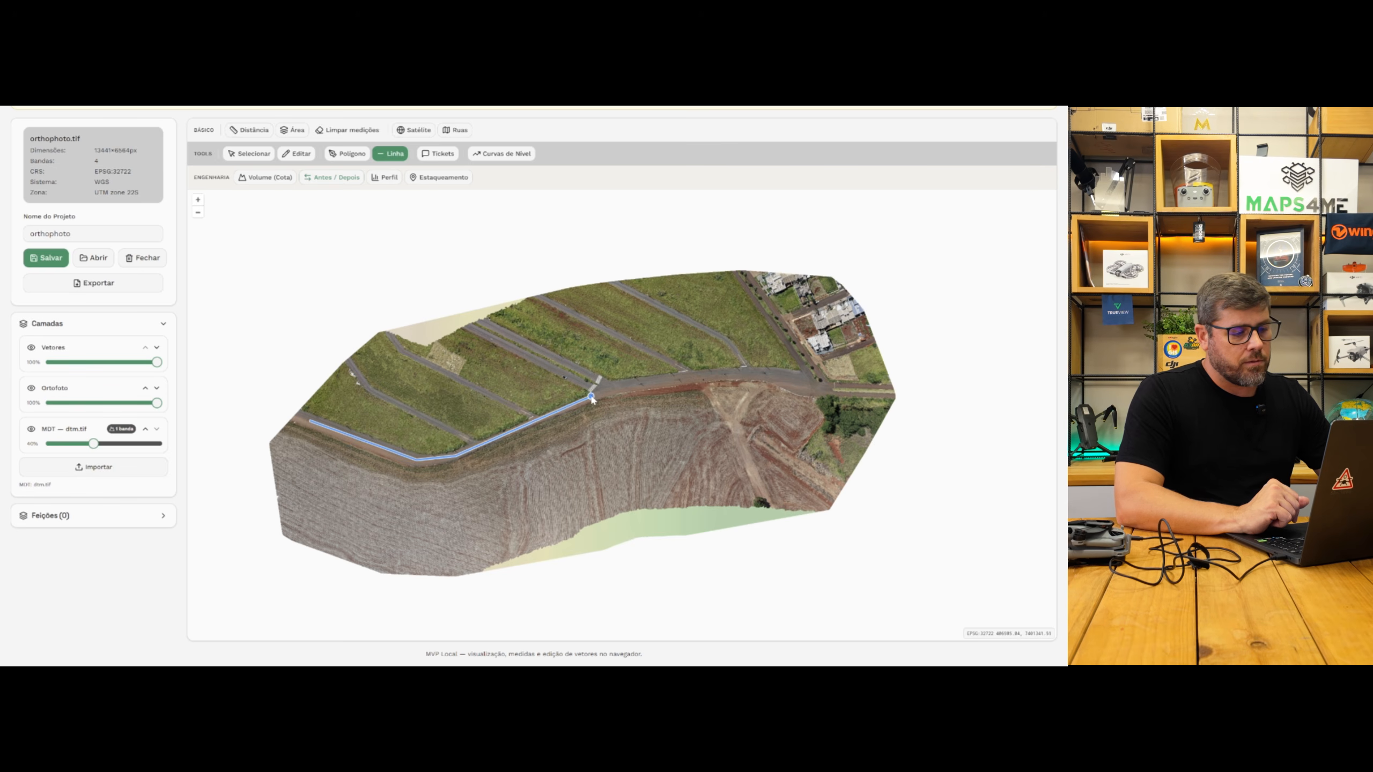
pyautogui.click(649, 381)
pyautogui.click(734, 370)
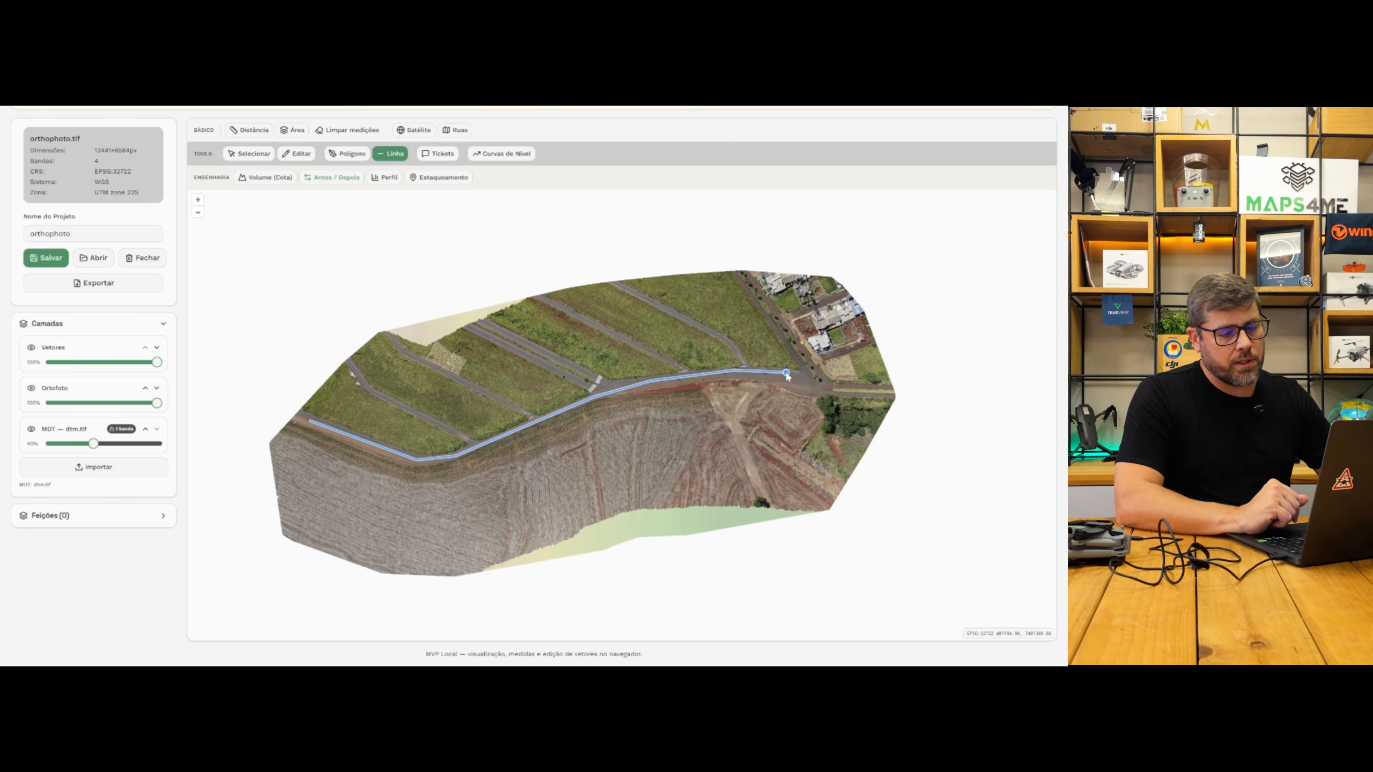
pyautogui.doubleClick(813, 388)
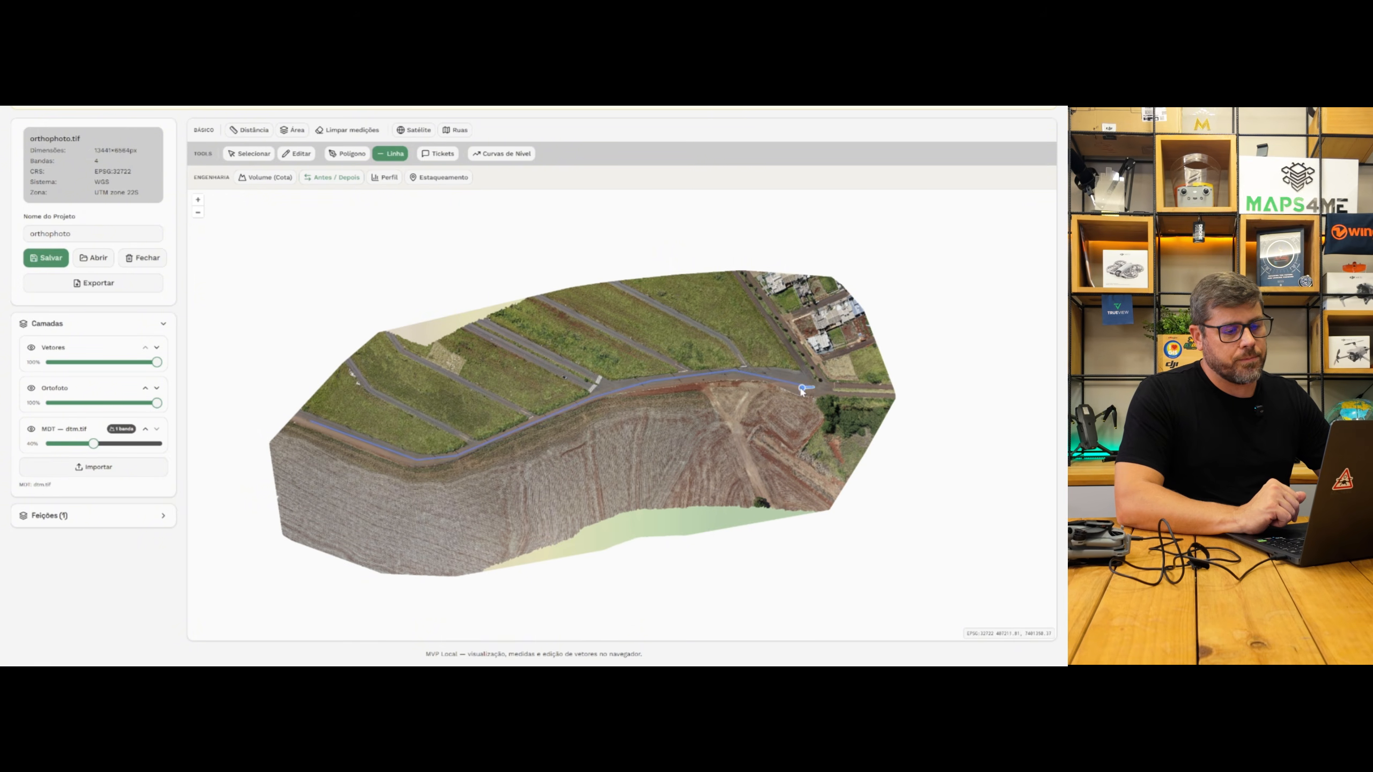
pyautogui.click(813, 388)
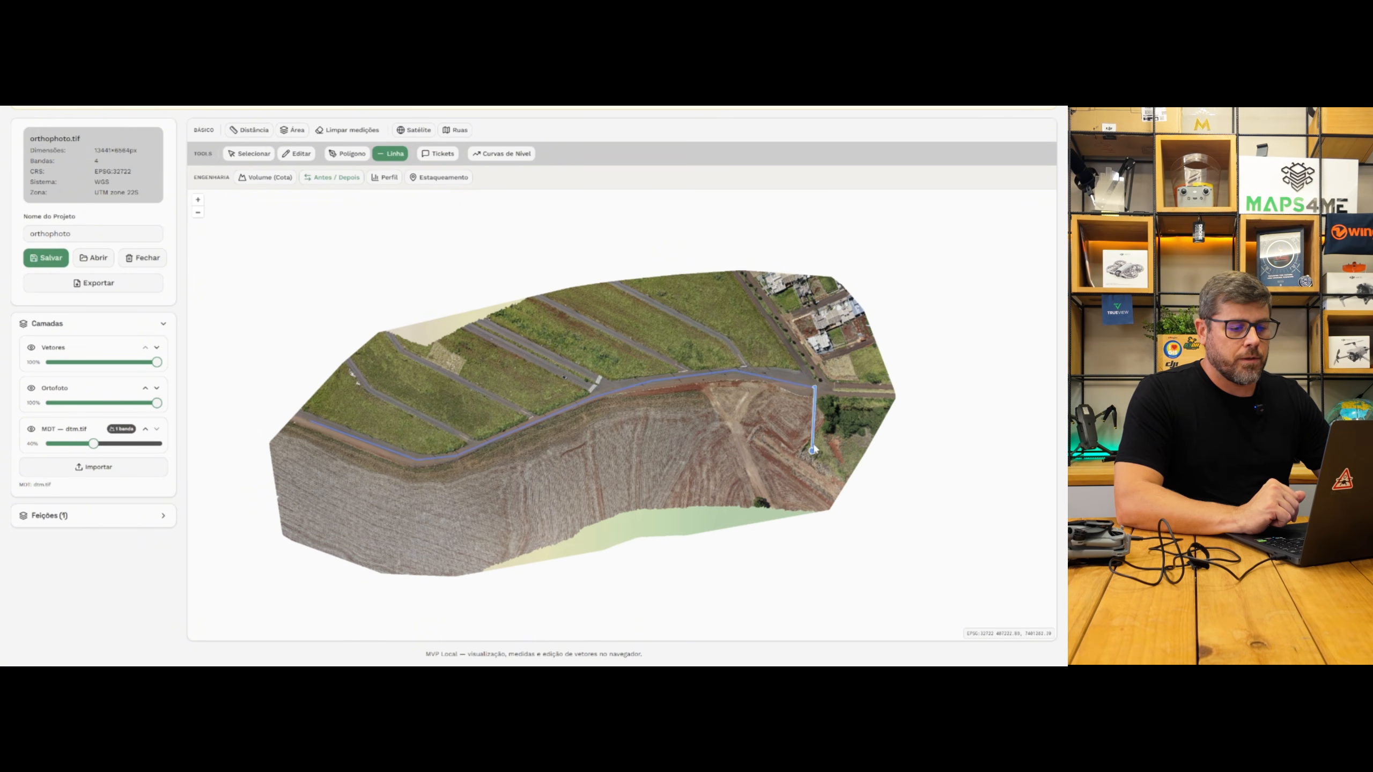
pyautogui.click(230, 155)
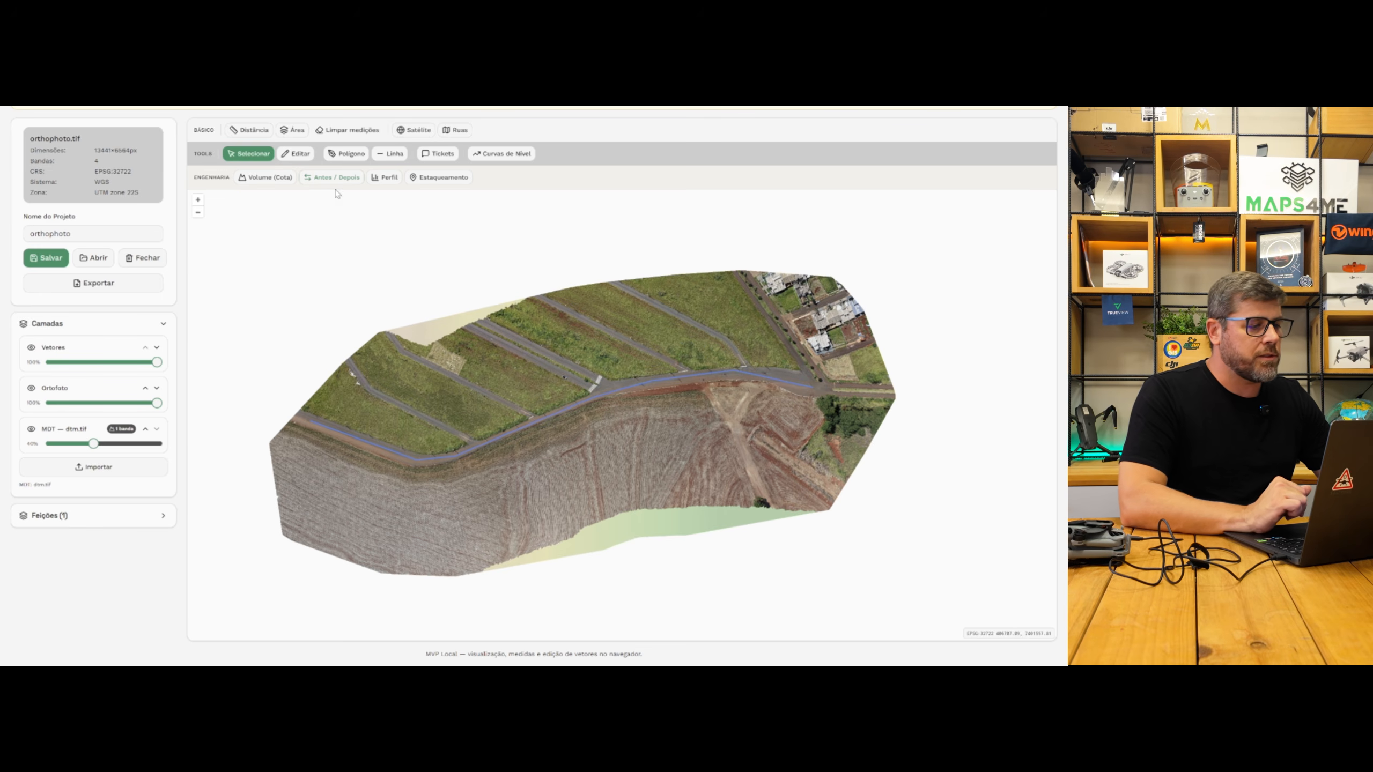
# Step: Calculate the elevation profile of the drawn road line at a 1 m sampling interval and read altitudes along its chart
pyautogui.click(379, 177)
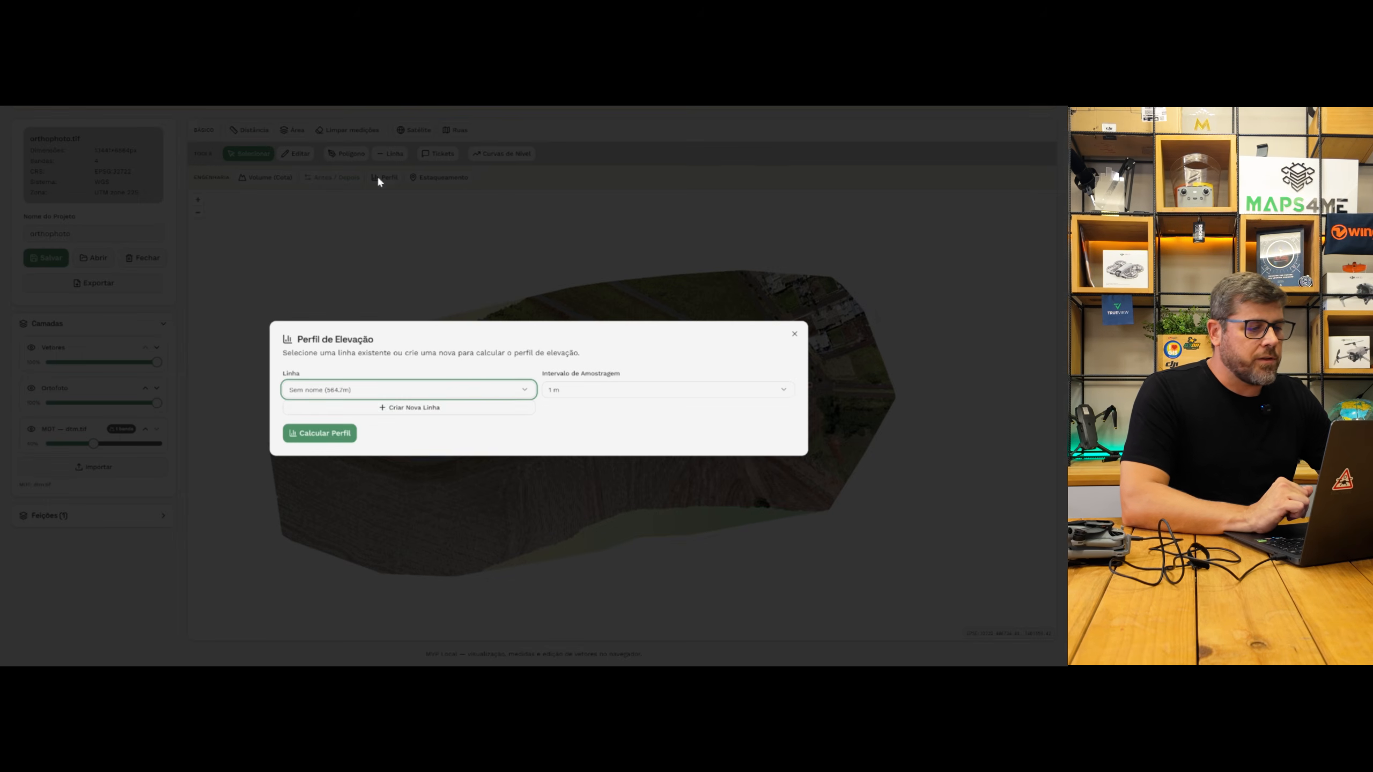
pyautogui.click(332, 394)
pyautogui.click(325, 409)
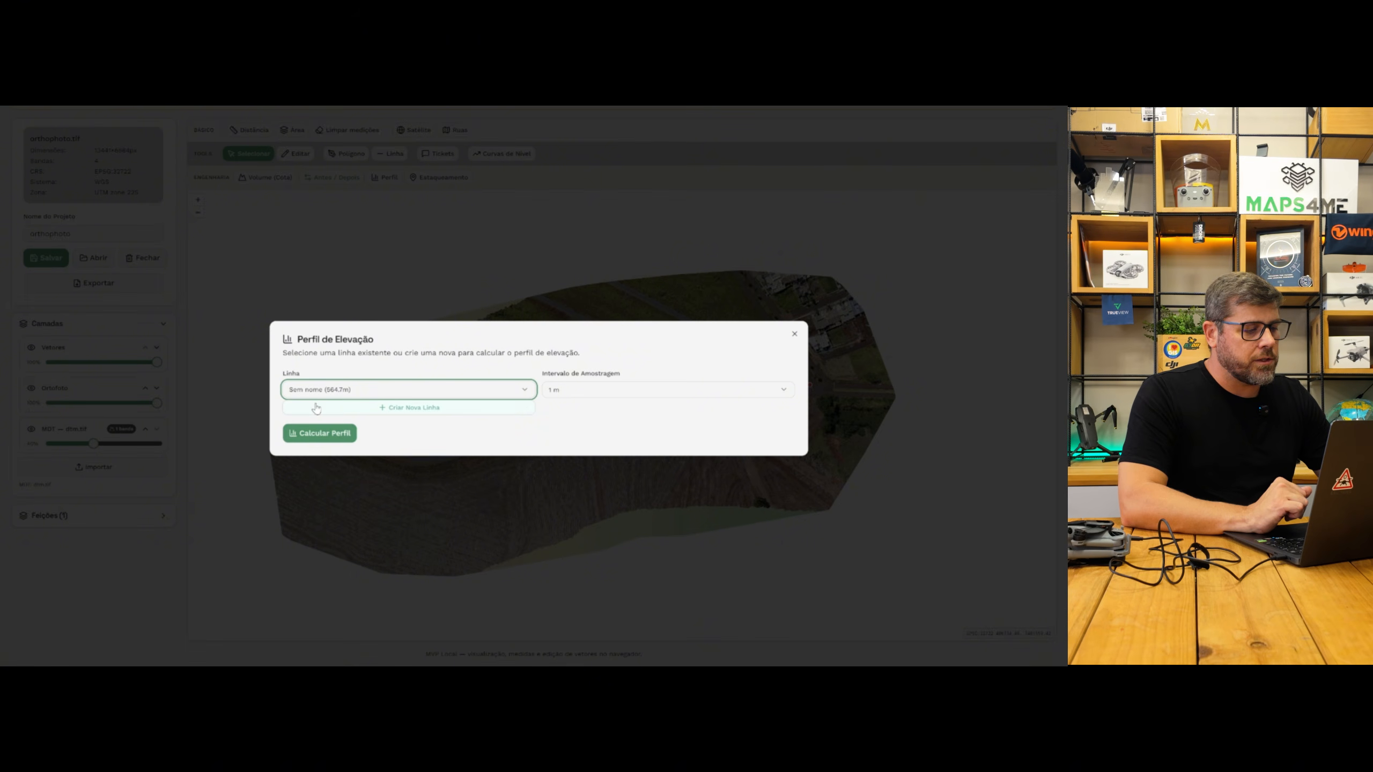
pyautogui.click(340, 439)
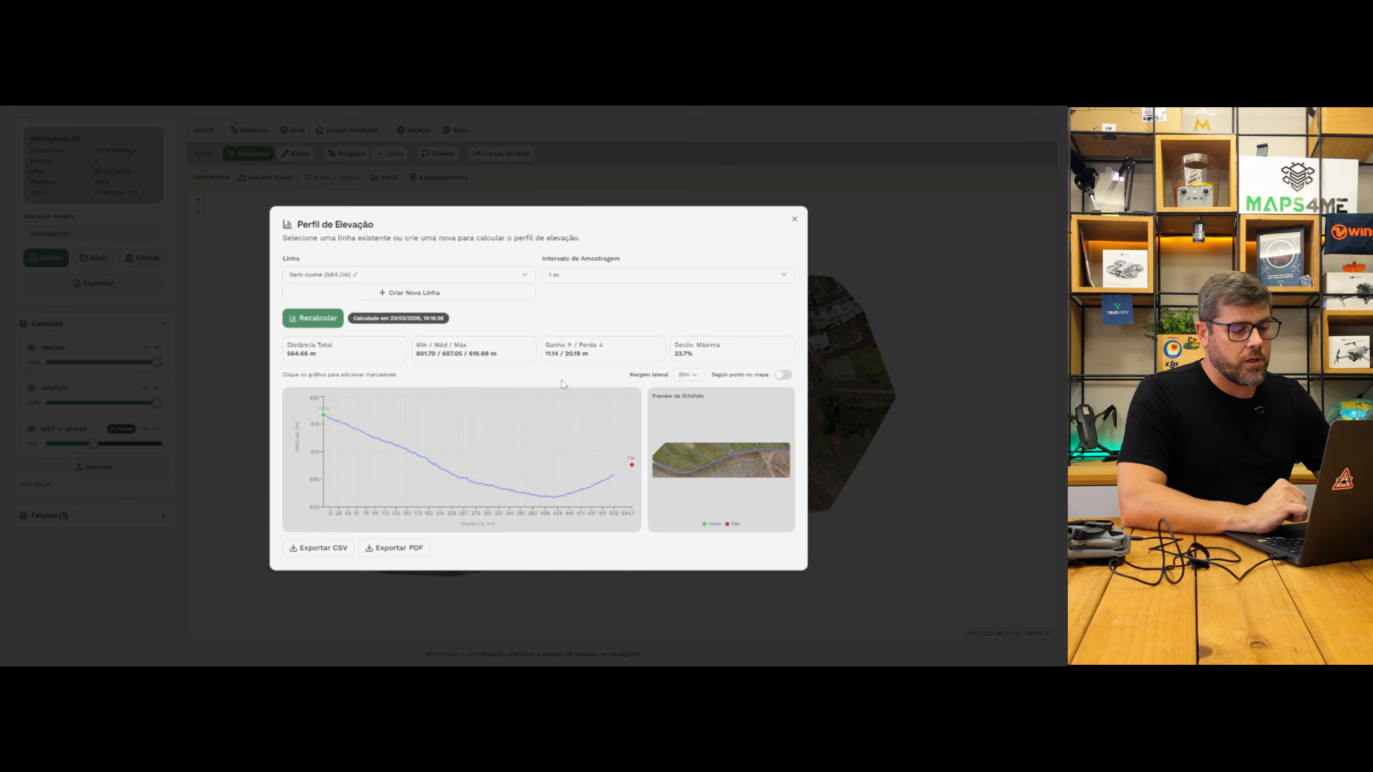
pyautogui.moveTo(343, 476)
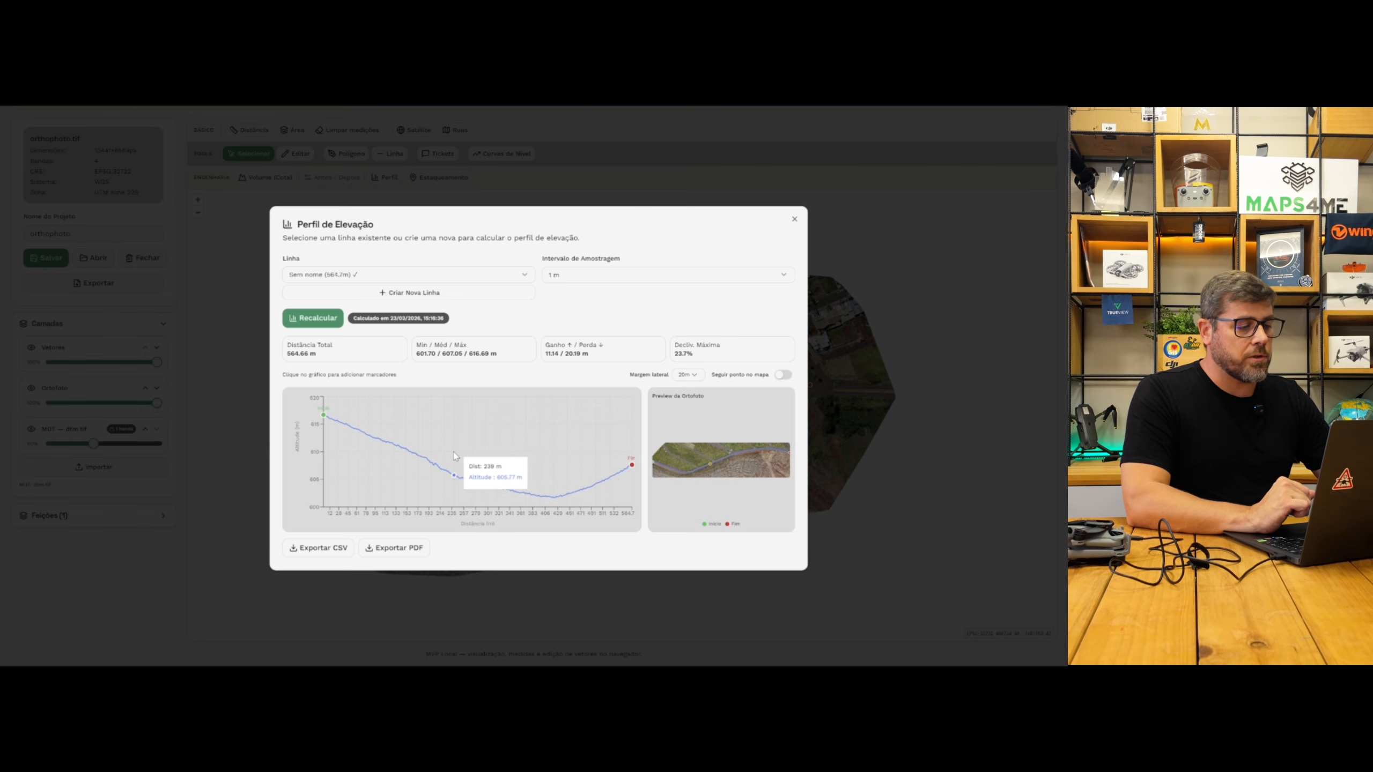
# Step: Open the elevation profile's PDF report for viewing, and return to the map with the profile results closed
pyautogui.click(394, 548)
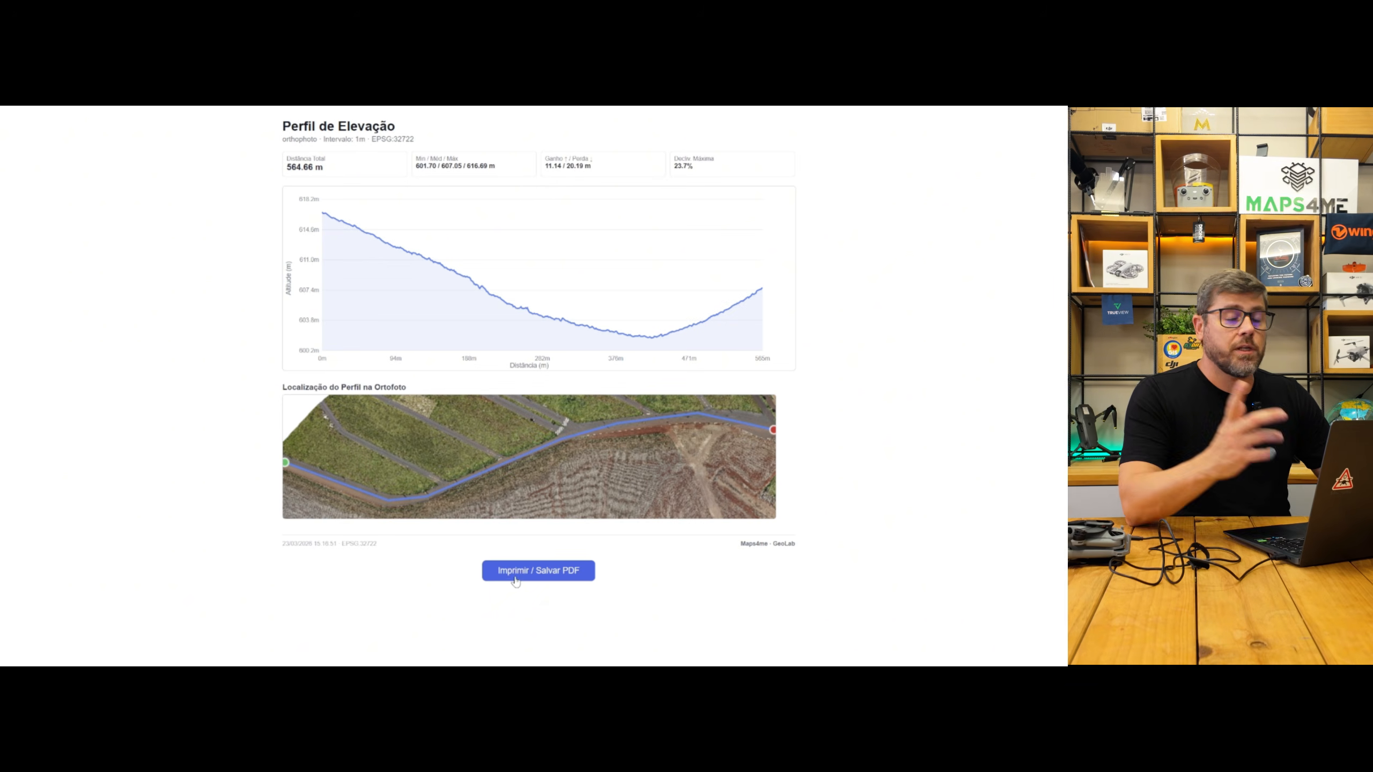
pyautogui.click(172, 108)
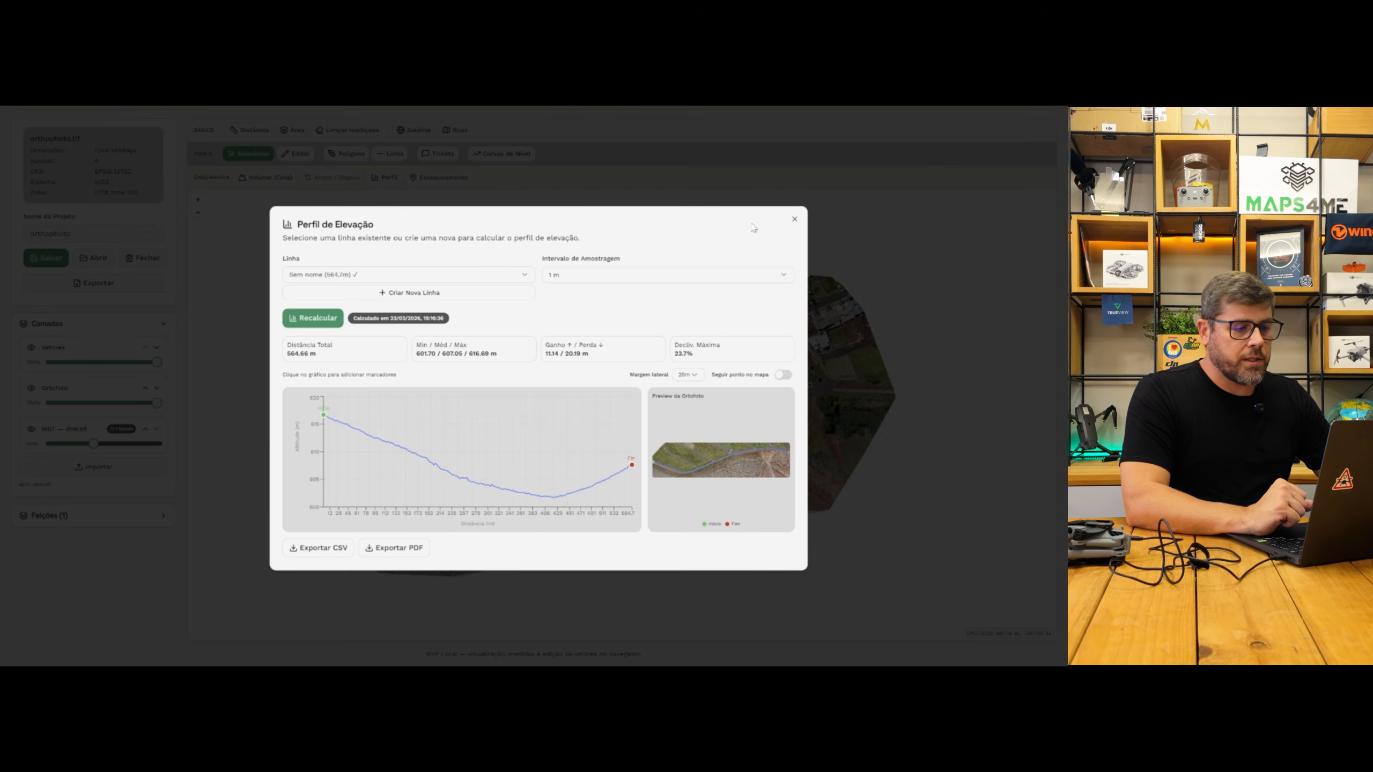
pyautogui.click(794, 219)
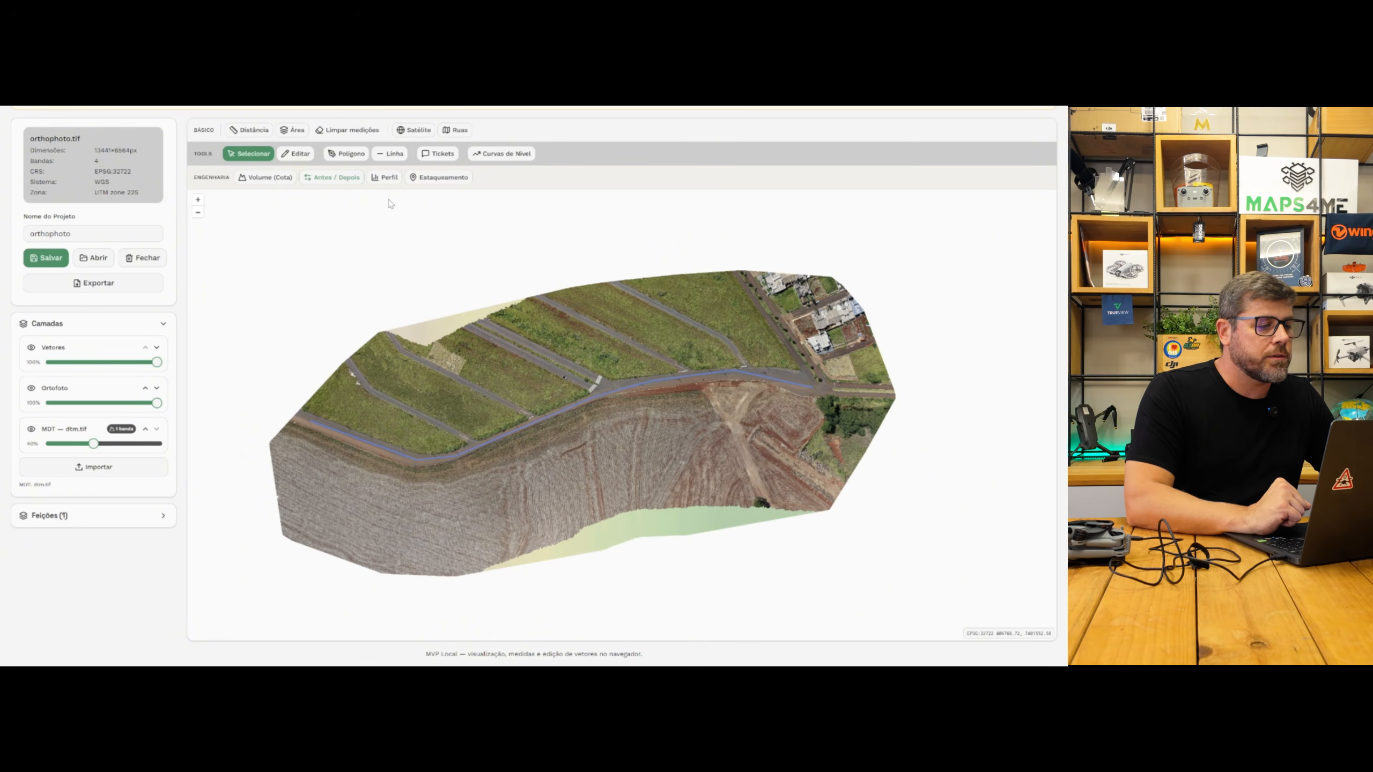
# Step: Check what the contour tool requires, and draw a closed clipping polygon around the road corridor from its western edge past the eastern junction
pyautogui.click(491, 154)
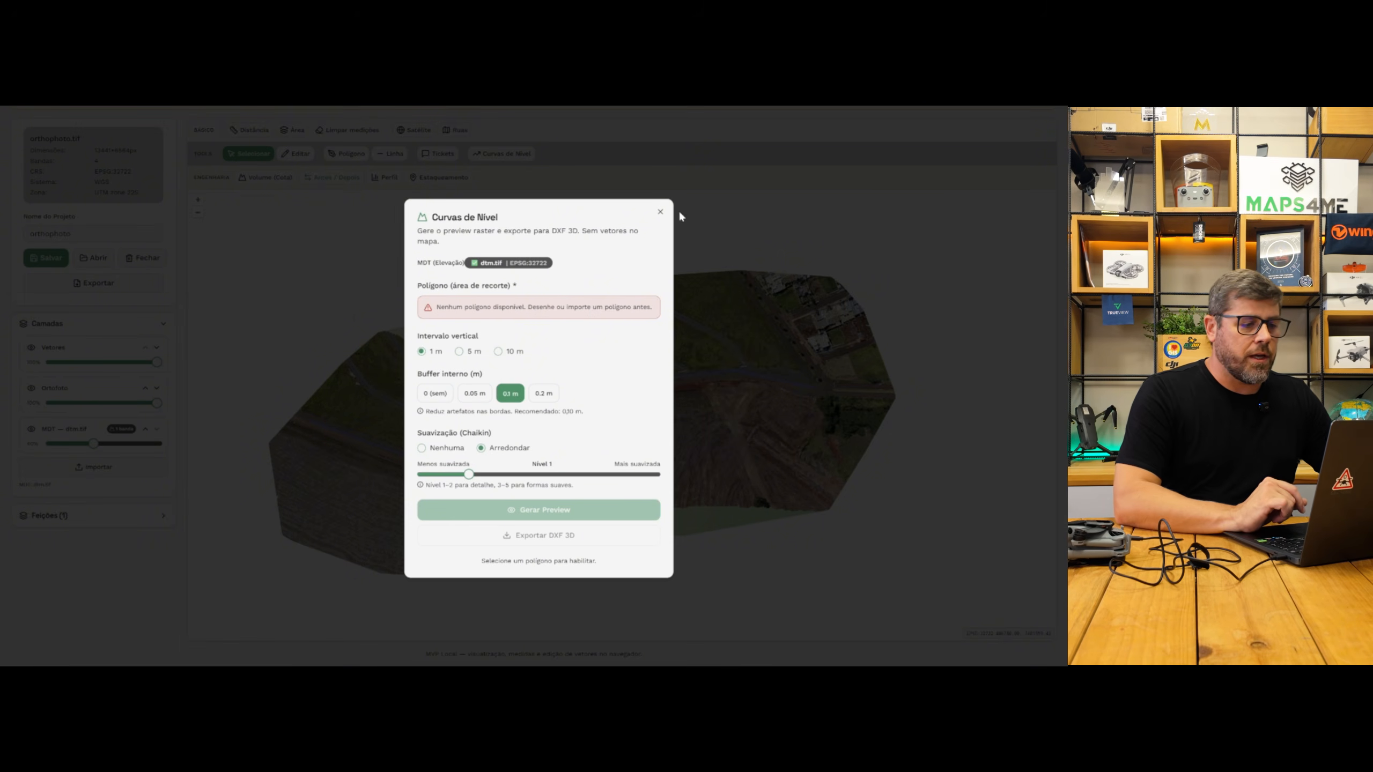
pyautogui.click(659, 212)
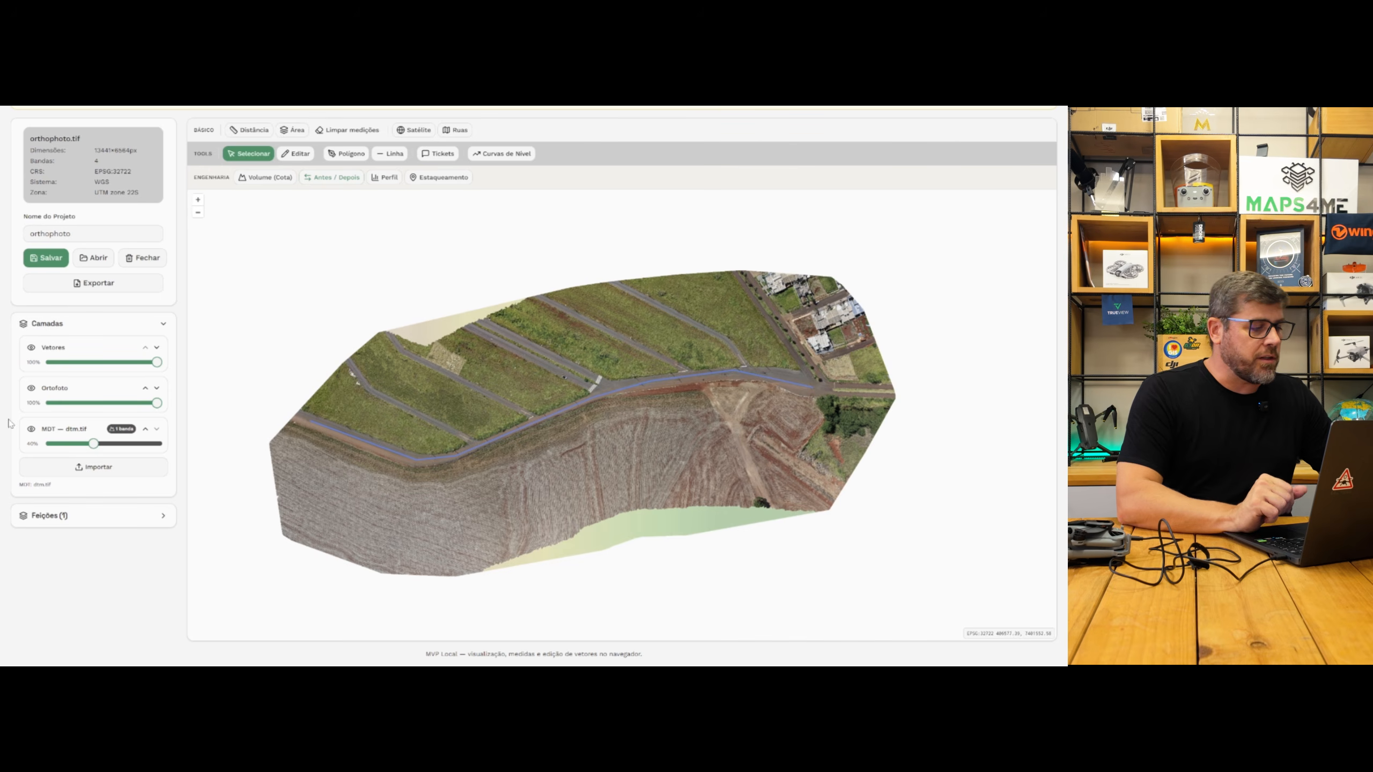
pyautogui.click(347, 154)
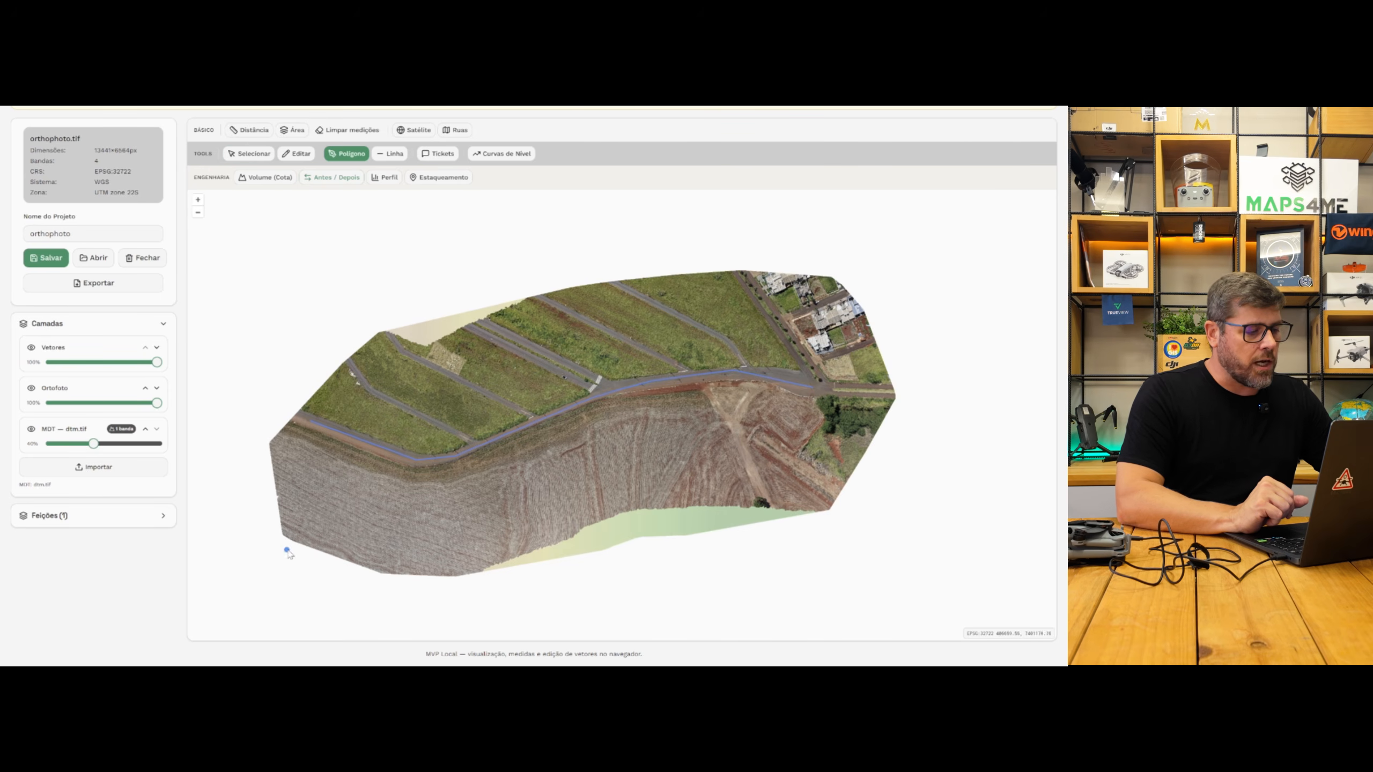
pyautogui.click(289, 463)
pyautogui.click(338, 382)
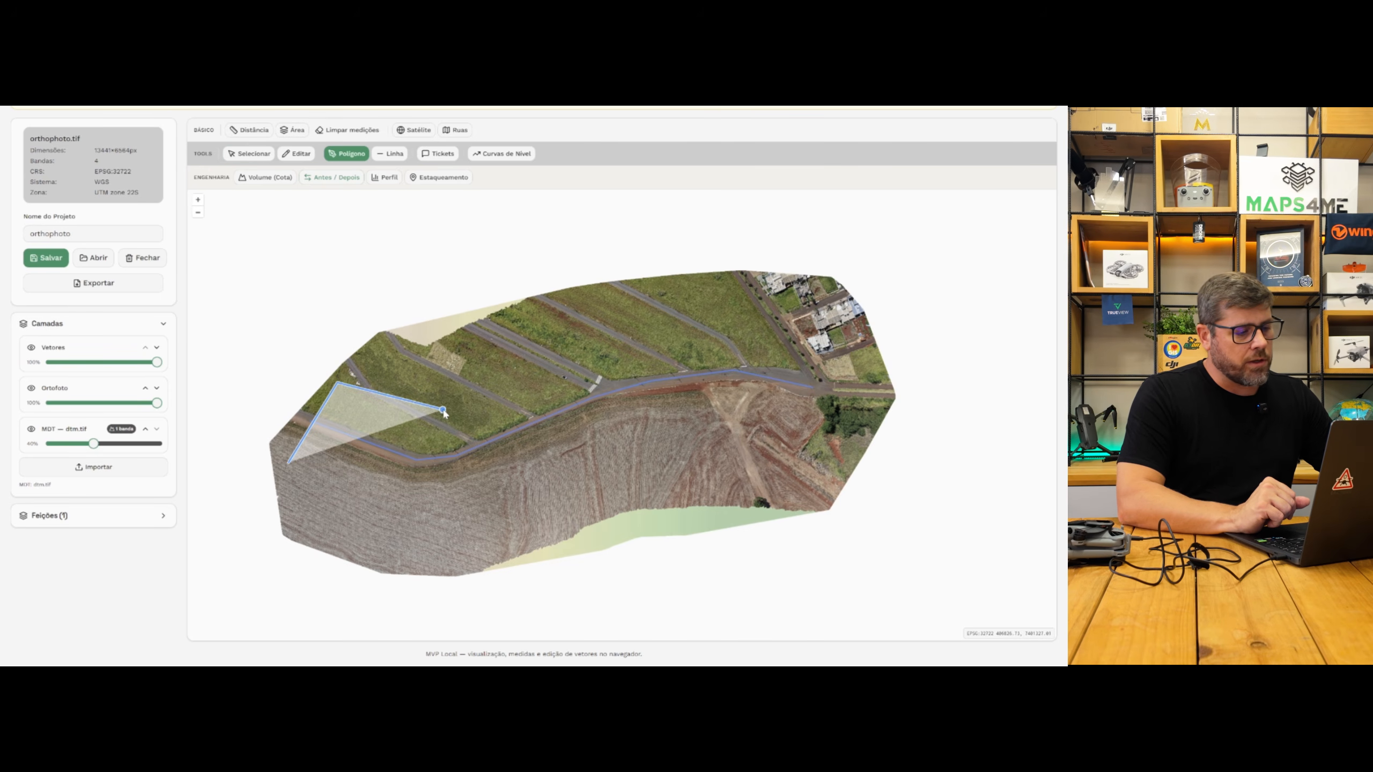
pyautogui.click(457, 409)
pyautogui.click(584, 373)
pyautogui.click(778, 327)
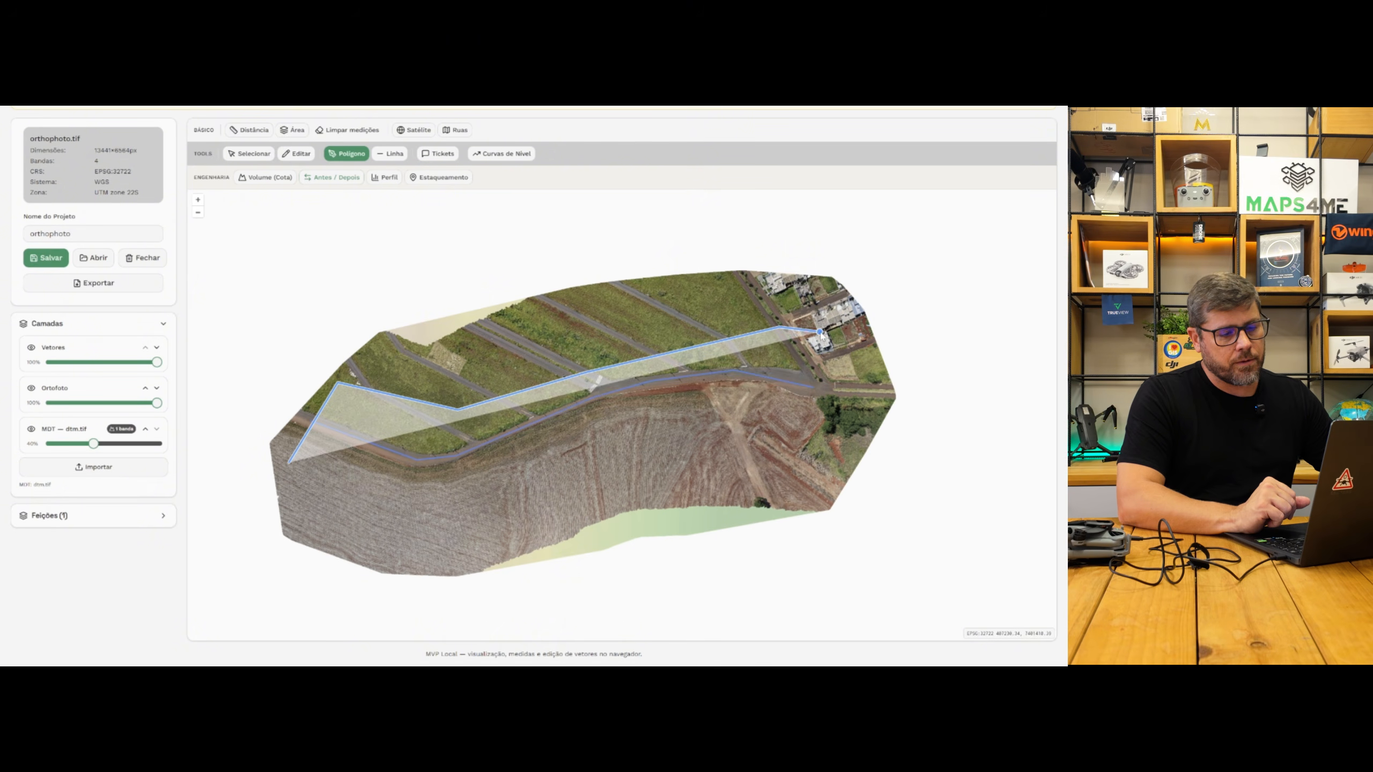
pyautogui.click(854, 346)
pyautogui.click(858, 411)
pyautogui.click(788, 445)
pyautogui.click(604, 442)
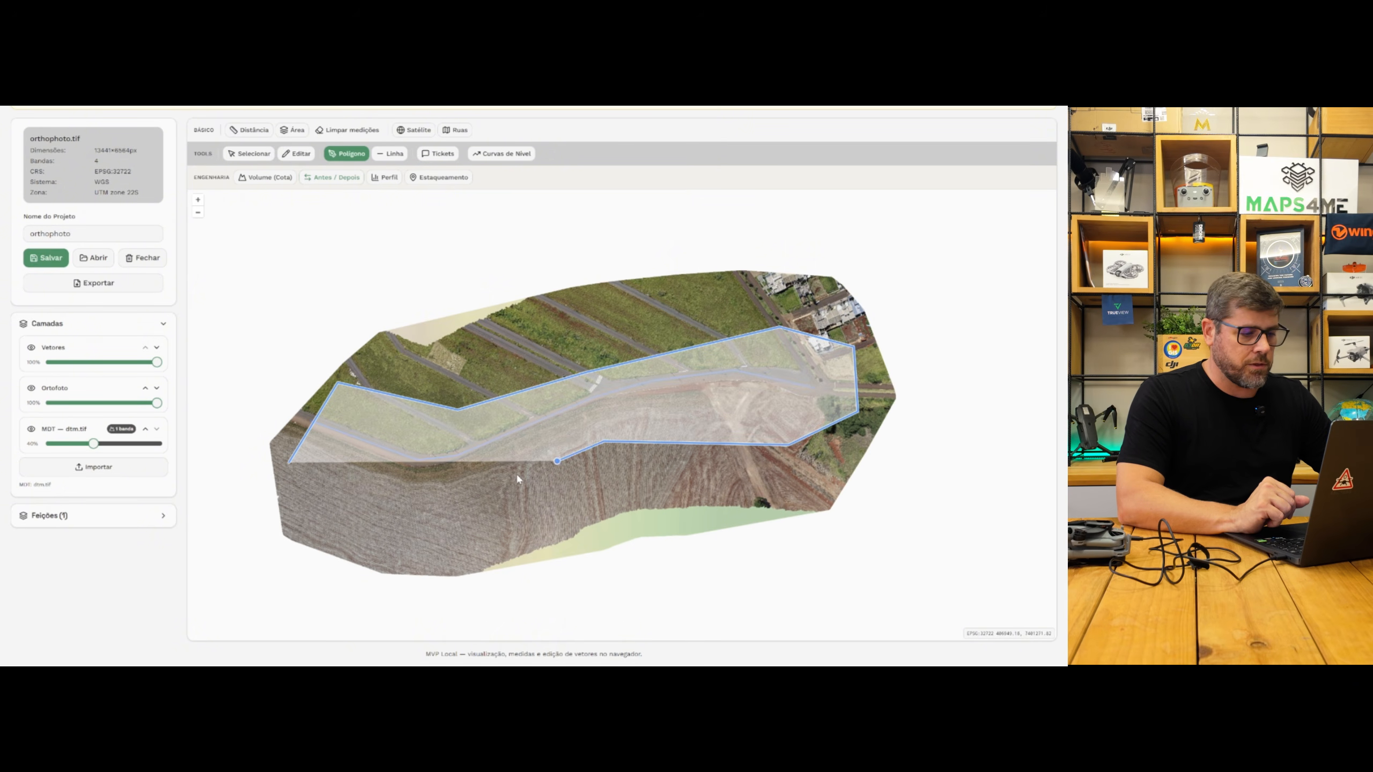
pyautogui.click(508, 493)
pyautogui.click(424, 497)
pyautogui.click(290, 462)
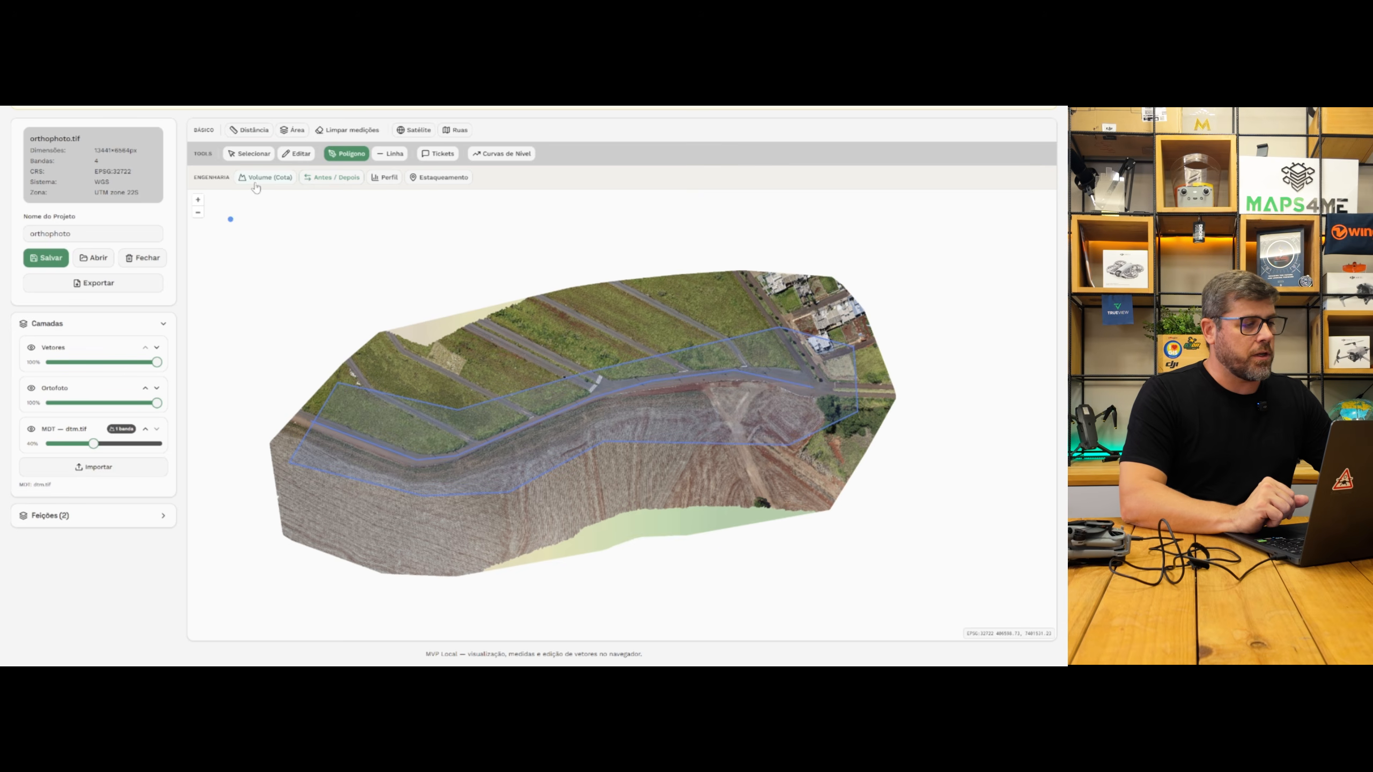
pyautogui.click(492, 155)
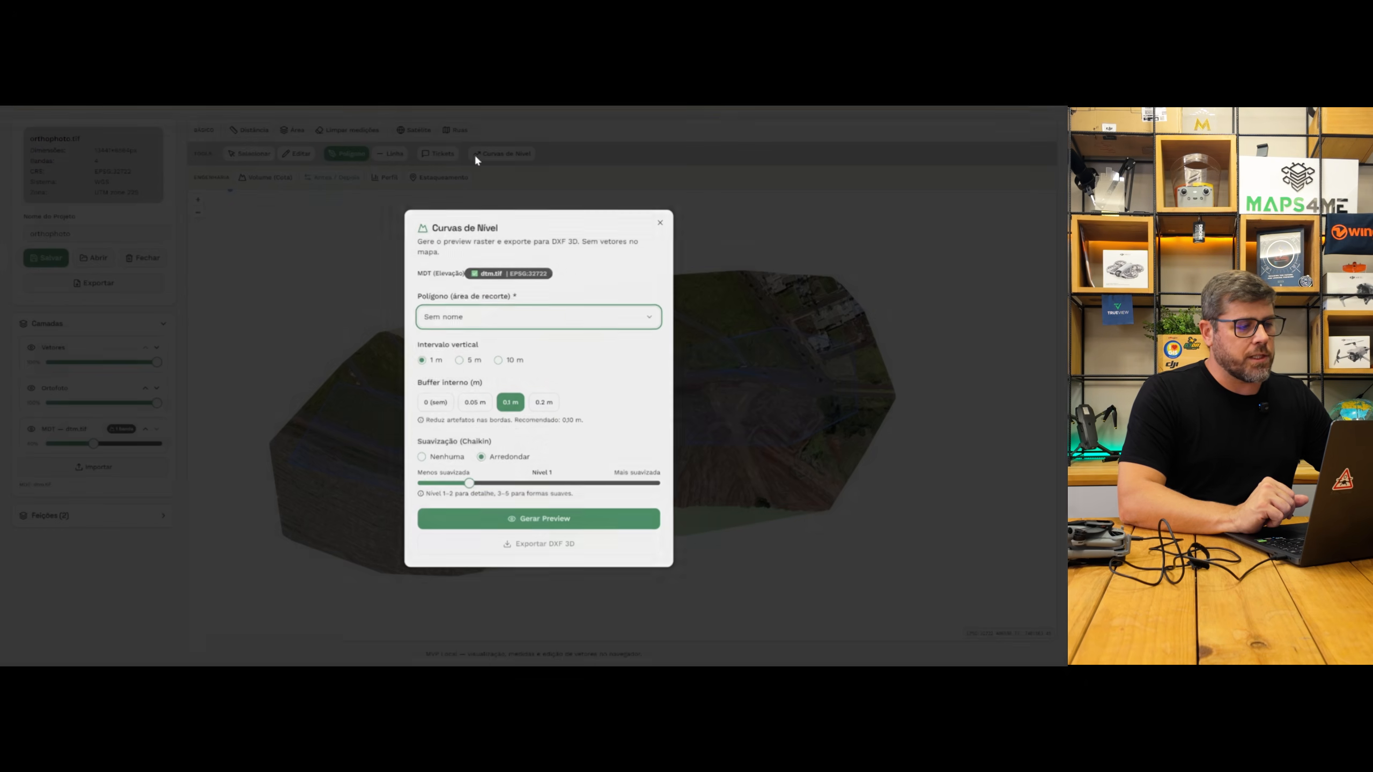
pyautogui.click(434, 319)
pyautogui.click(438, 340)
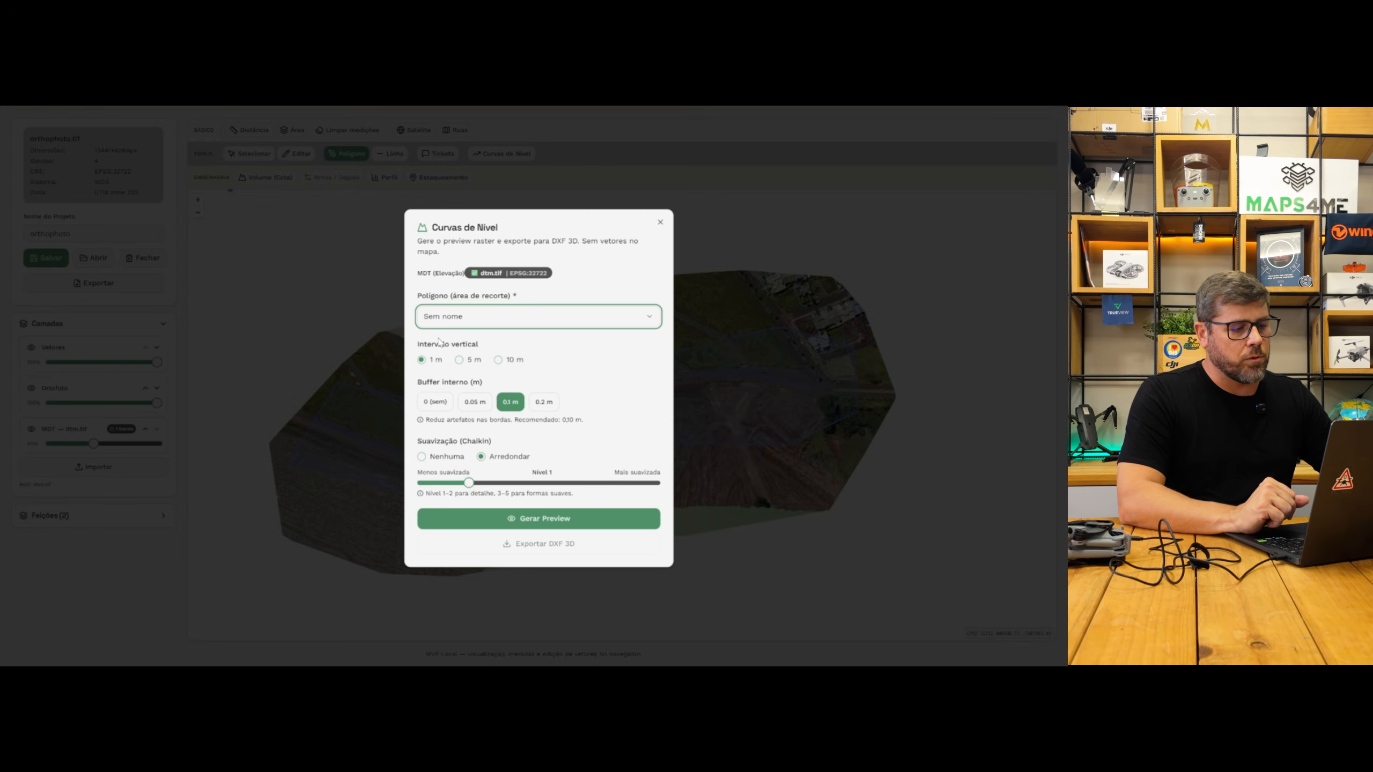
pyautogui.click(676, 192)
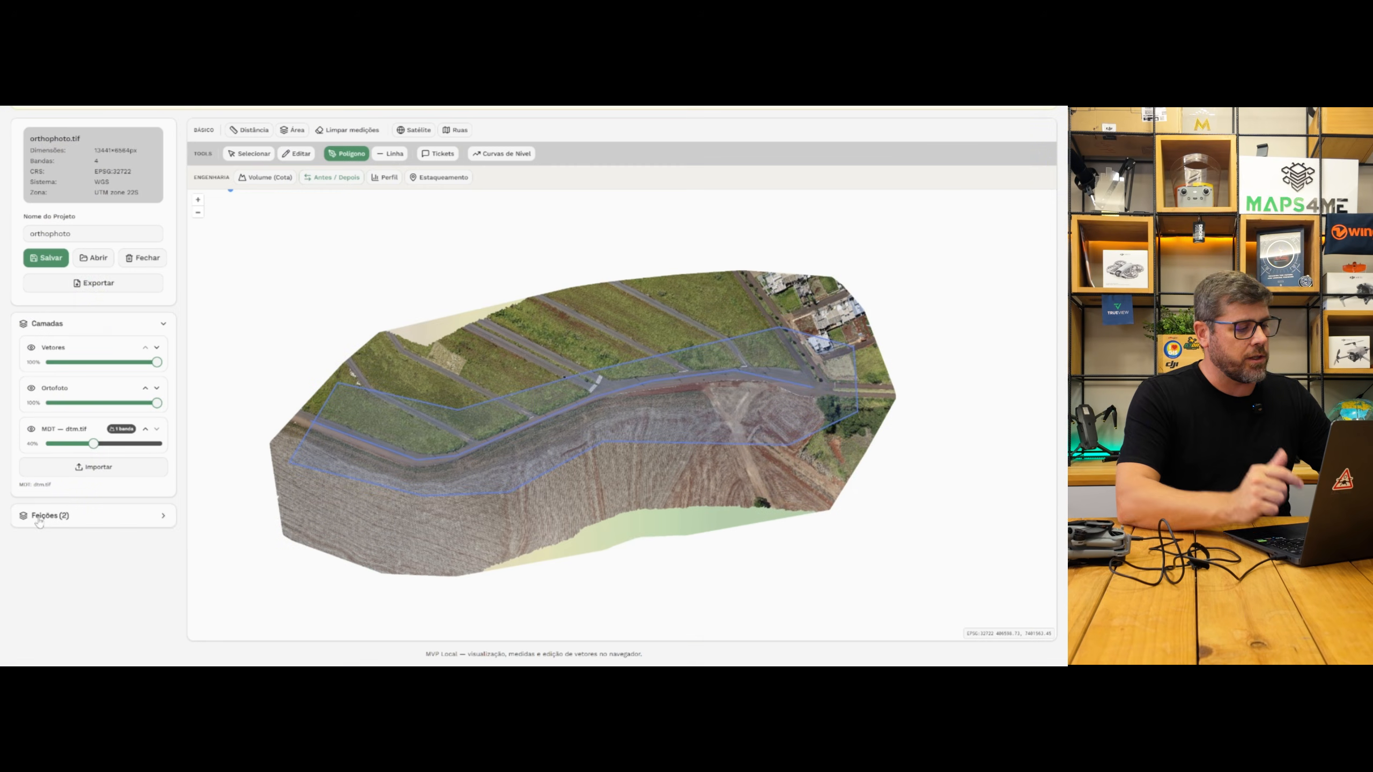
# Step: Rename the new polygon feature as "curvas"
pyautogui.click(46, 516)
pyautogui.scroll(-1, 38, 493)
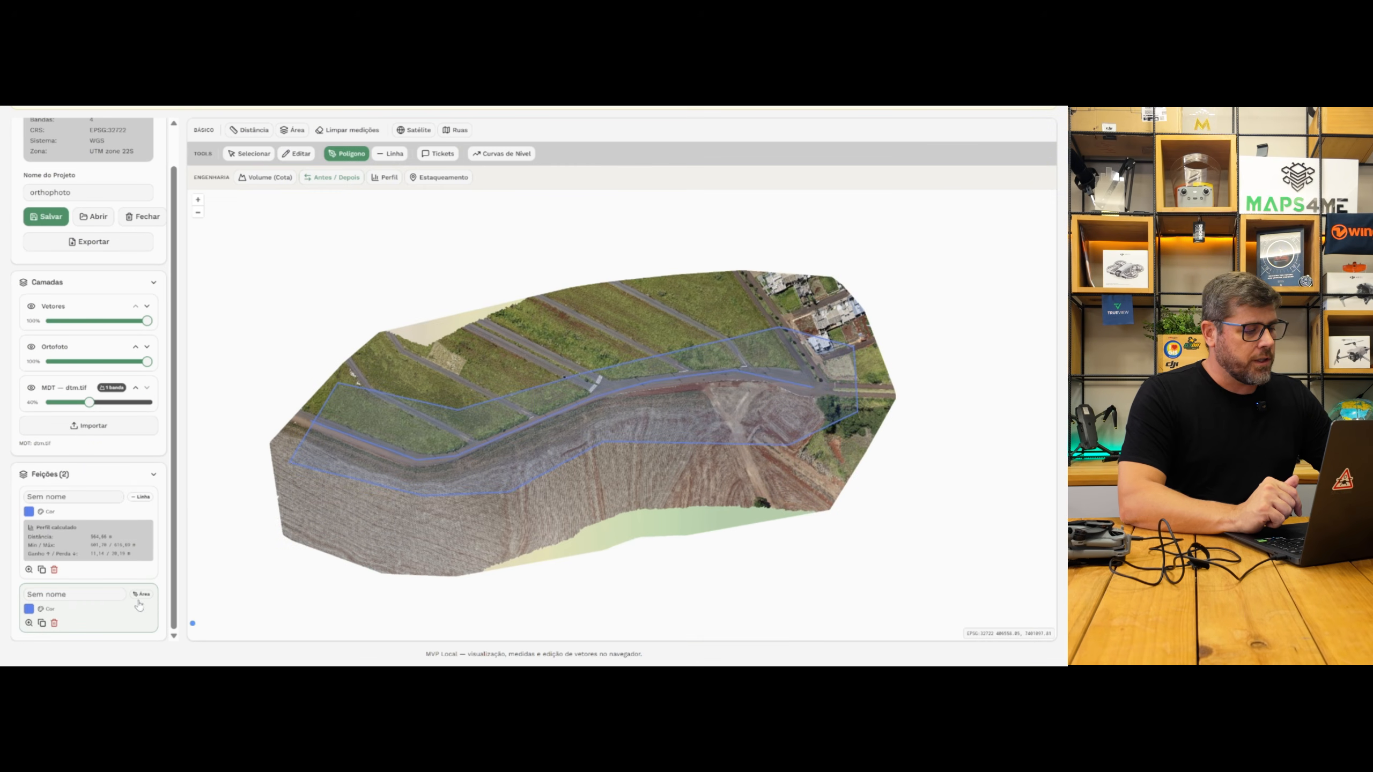
pyautogui.click(52, 596)
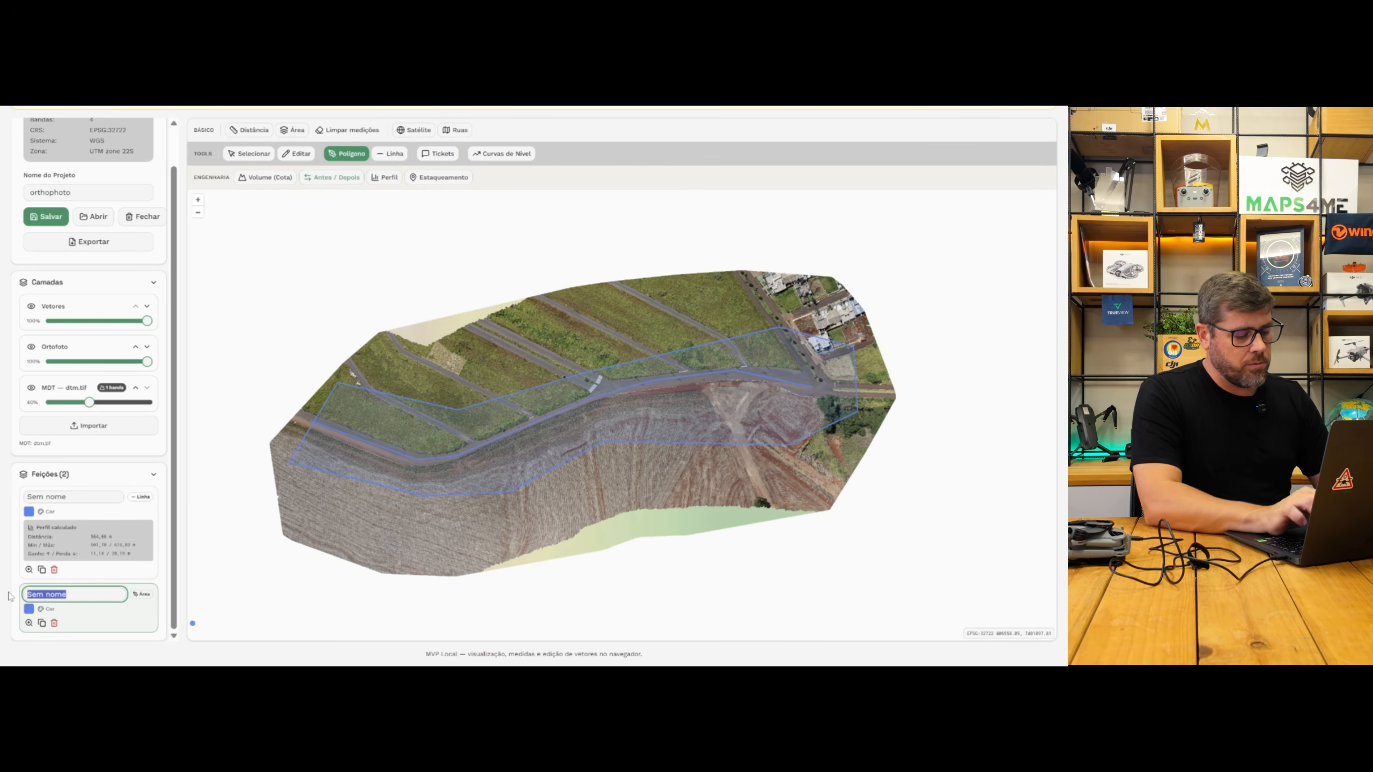
pyautogui.write('curvas')
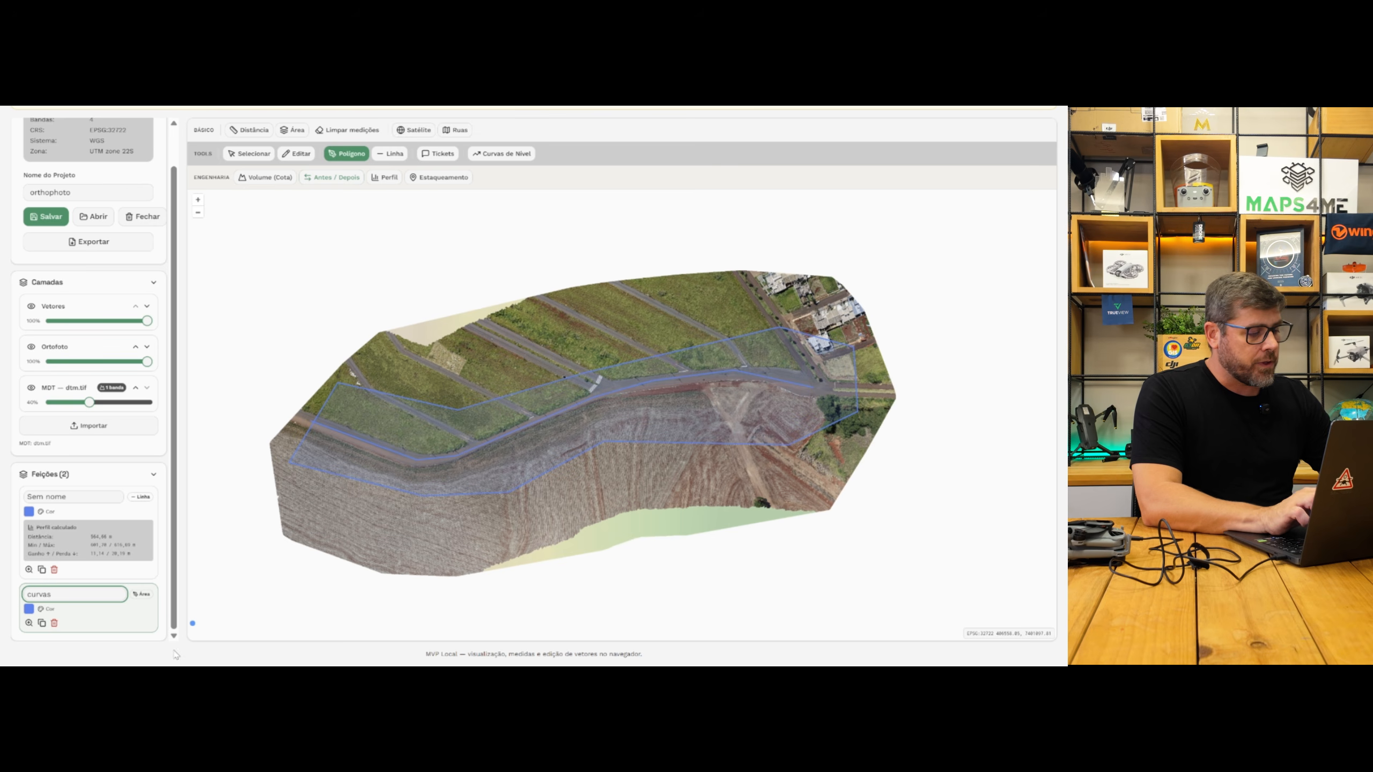
pyautogui.click(134, 628)
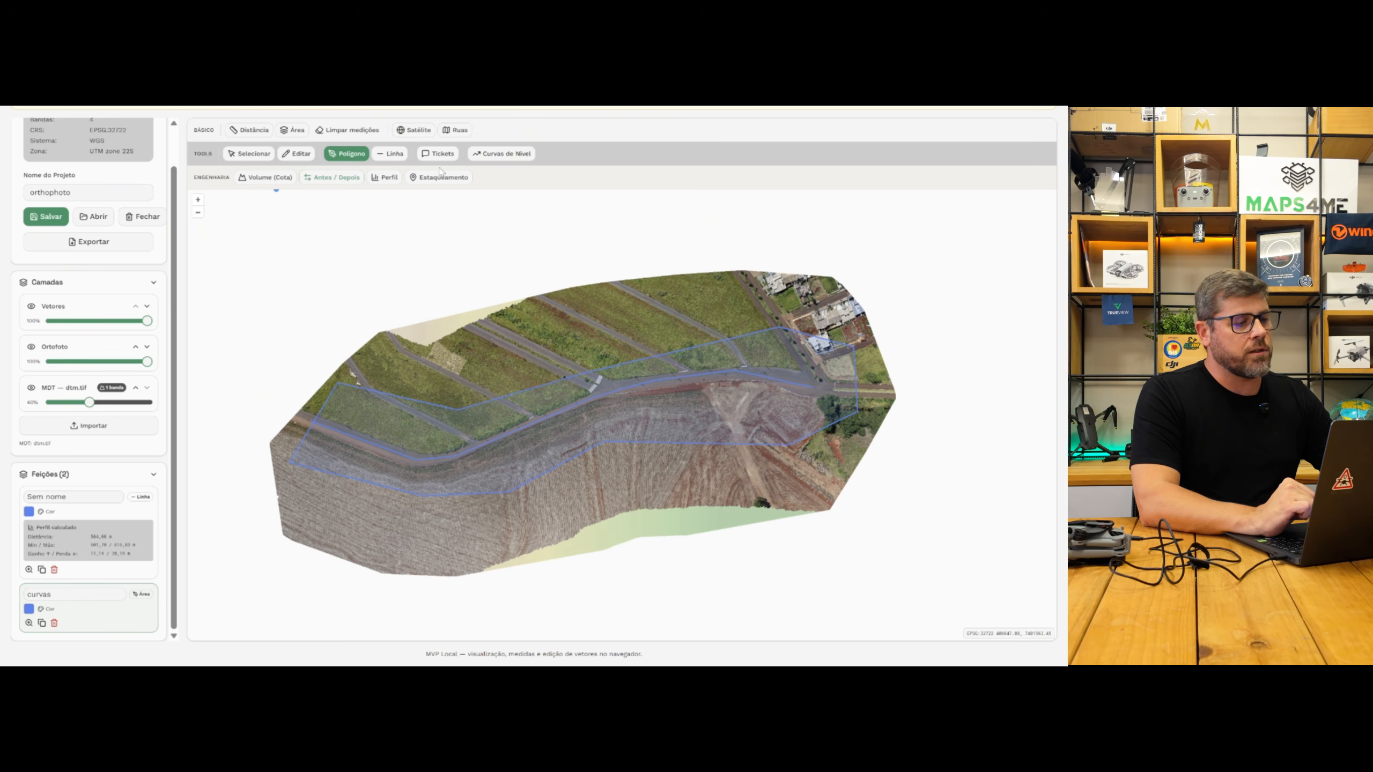
# Step: Generate a contour preview for the curvas polygon with a 1 m vertical interval, 0.2 m inner buffer and level 3 rounded smoothing
pyautogui.click(500, 154)
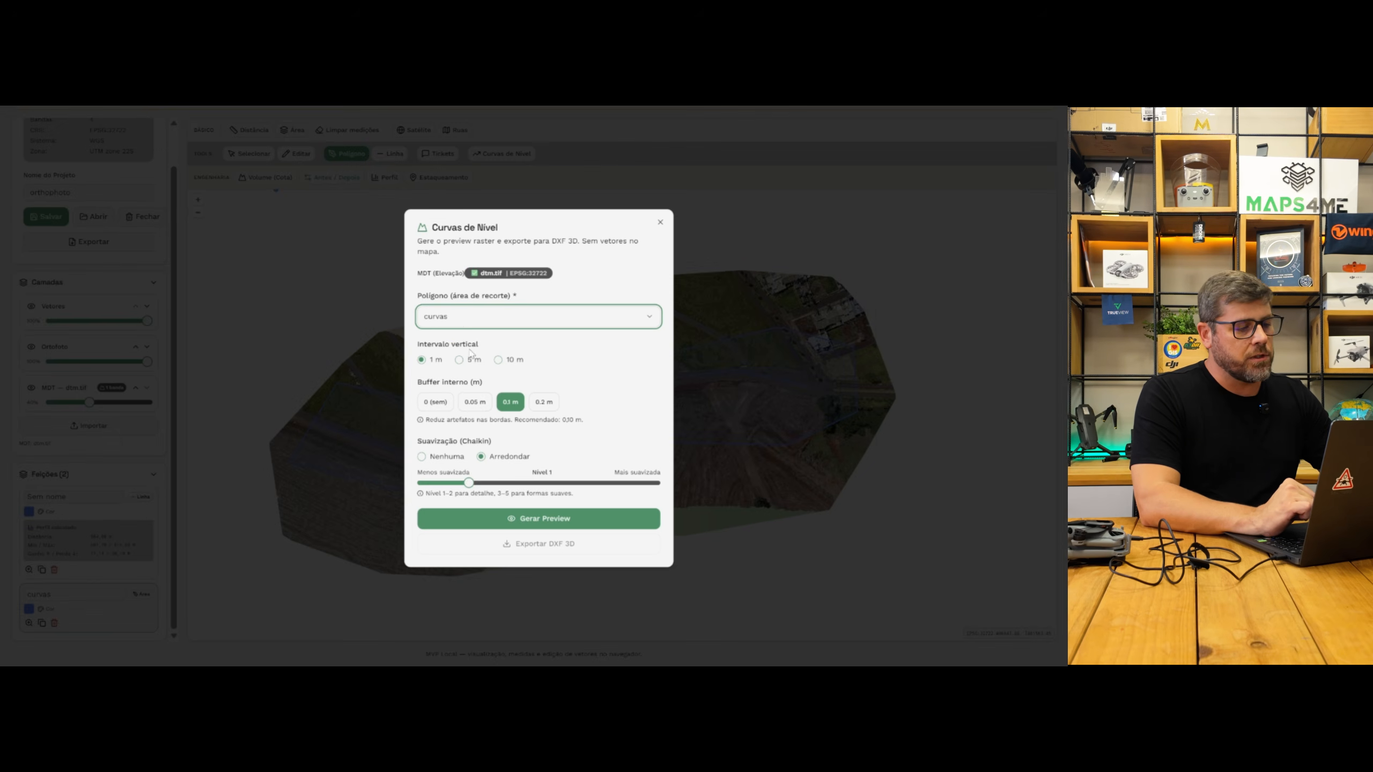
pyautogui.click(464, 318)
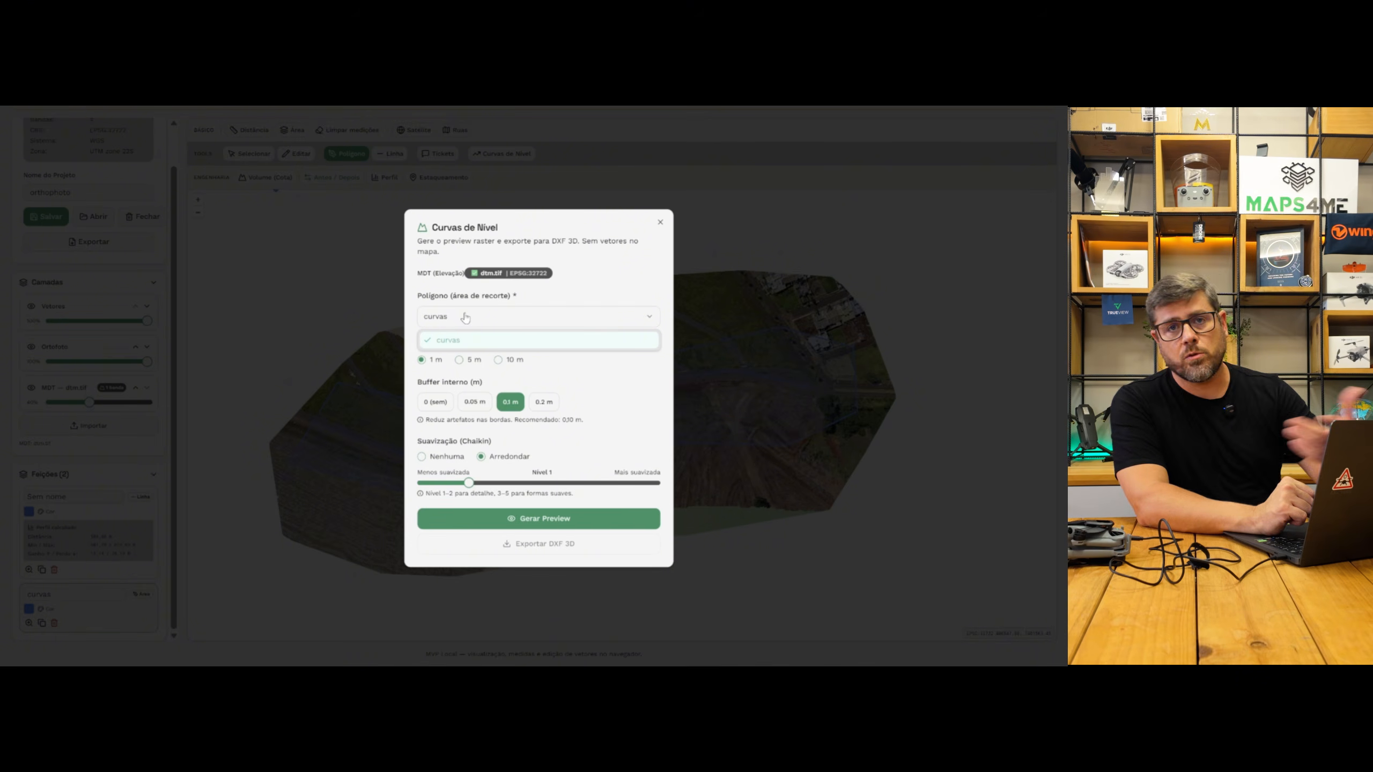
pyautogui.click(553, 301)
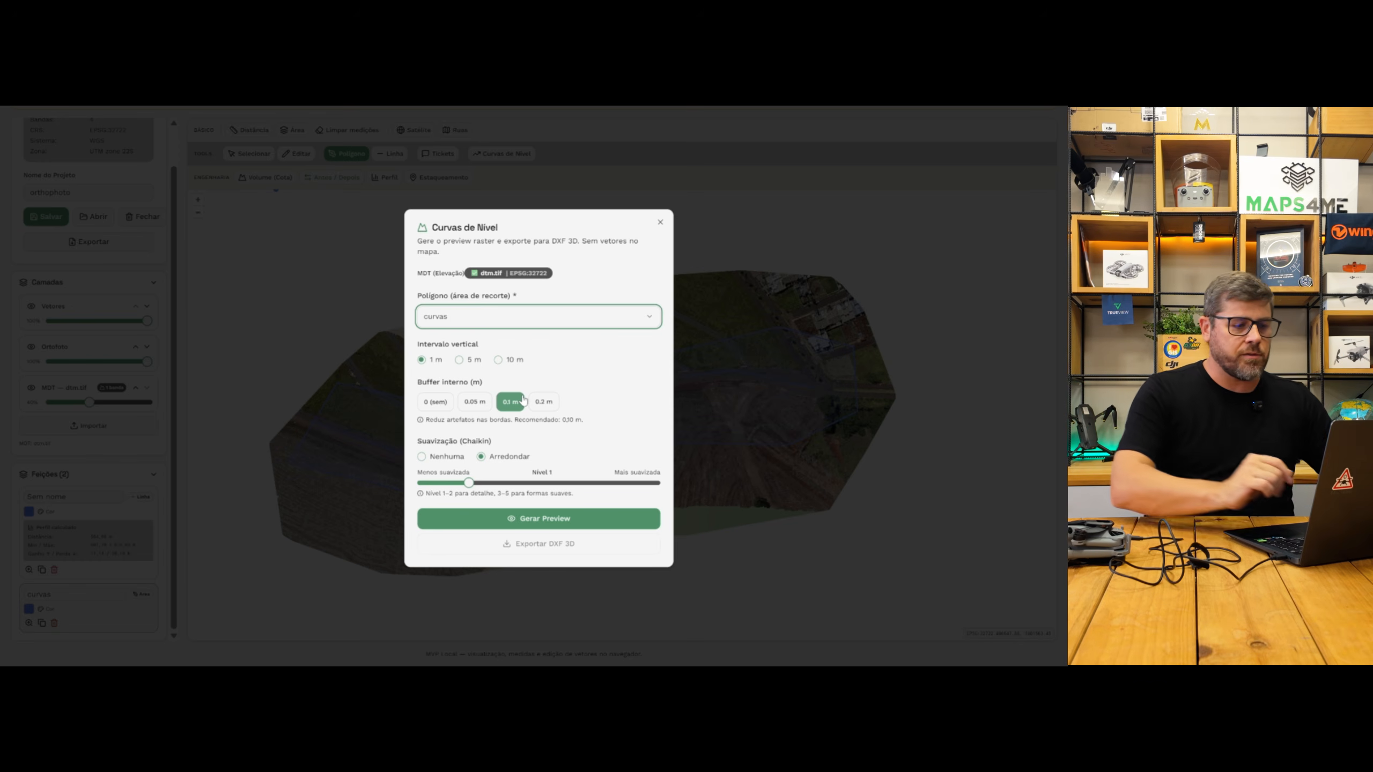
pyautogui.click(543, 401)
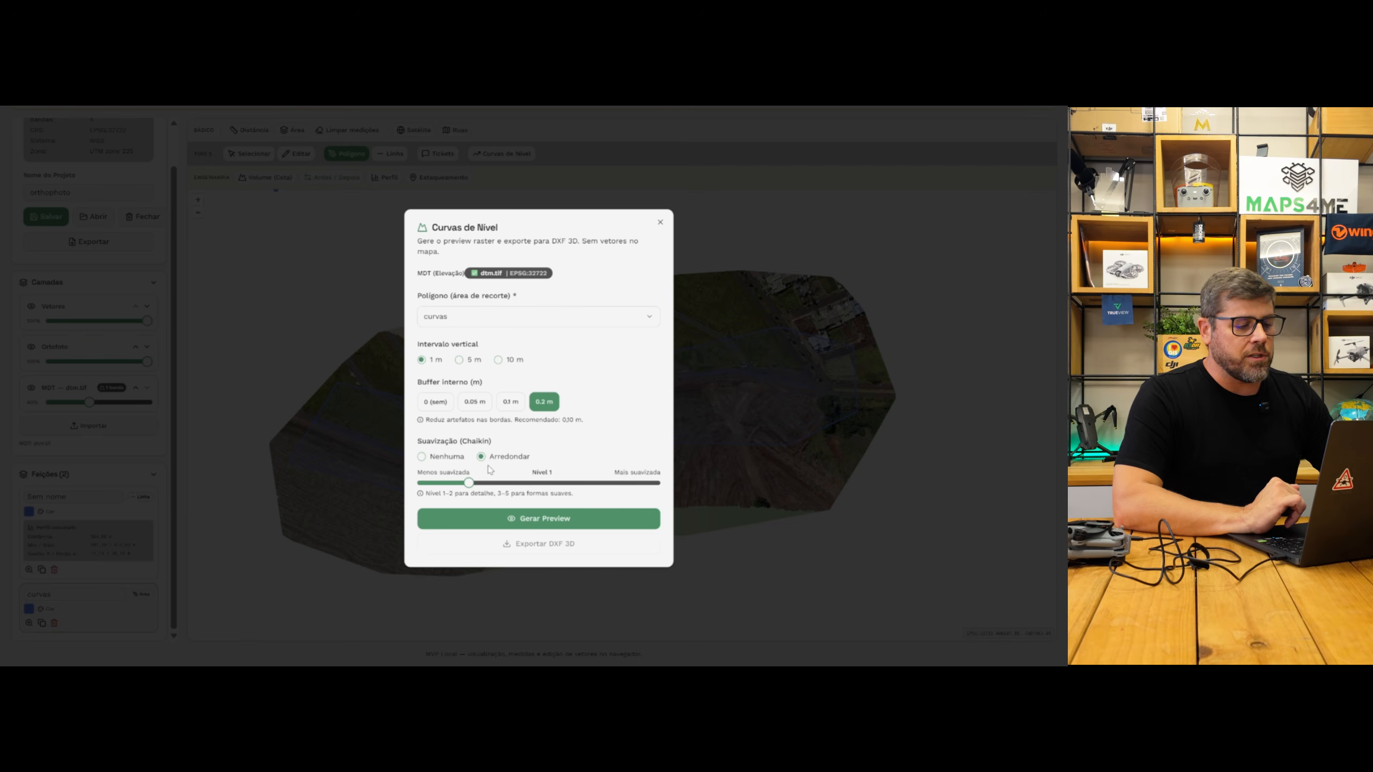
pyautogui.moveTo(468, 484); pyautogui.dragTo(543, 486)
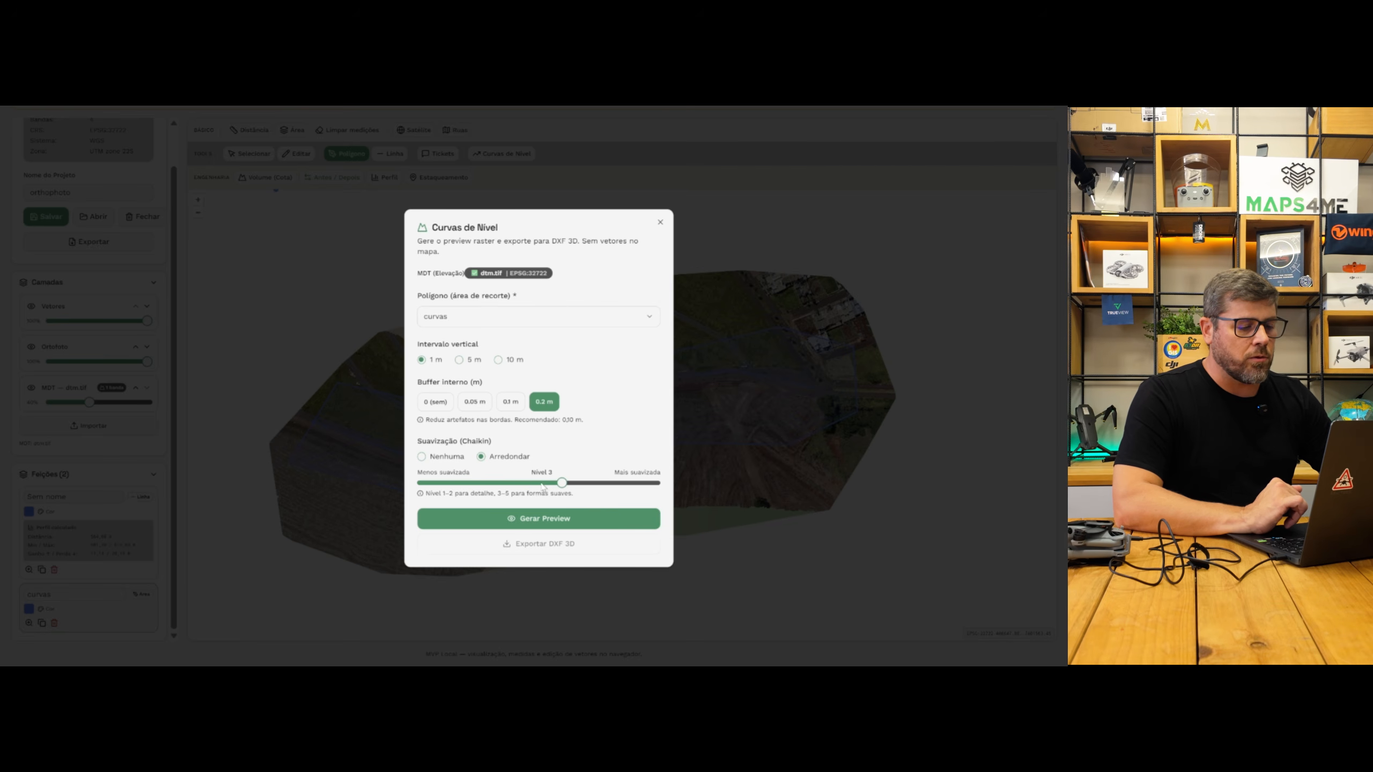
pyautogui.click(523, 526)
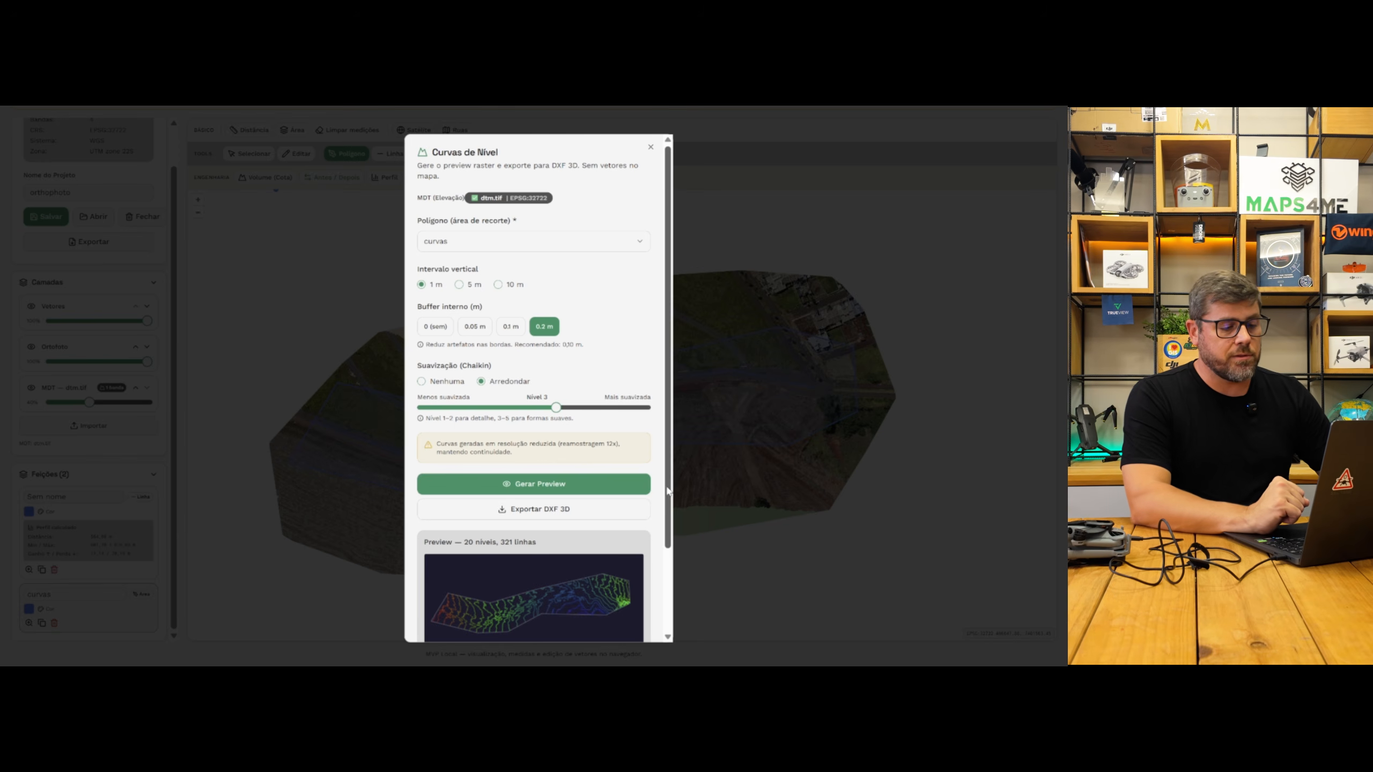
# Step: Examine the contour preview and its statistics, and export the contours as a 3D DXF
pyautogui.scroll(-3, 670, 569)
pyautogui.scroll(1, 671, 569)
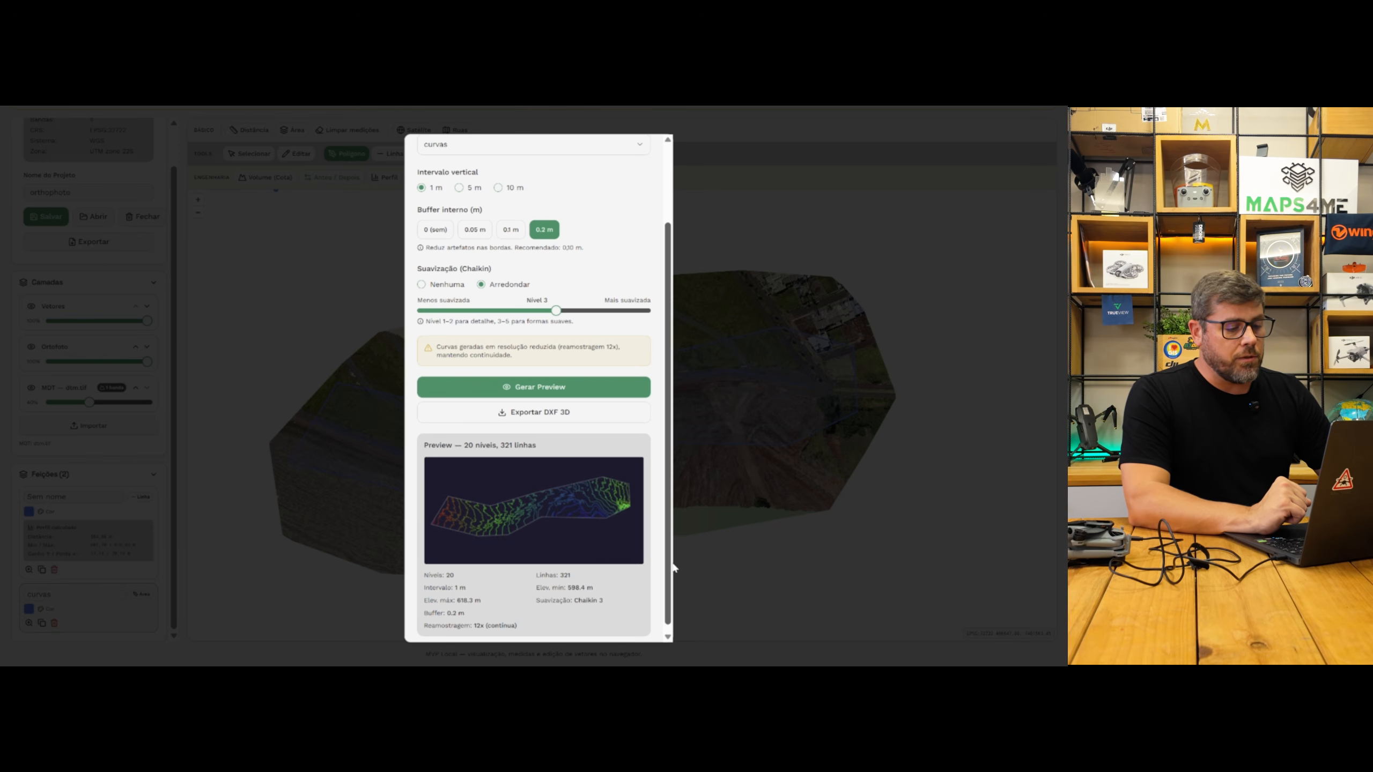
pyautogui.scroll(-1, 673, 568)
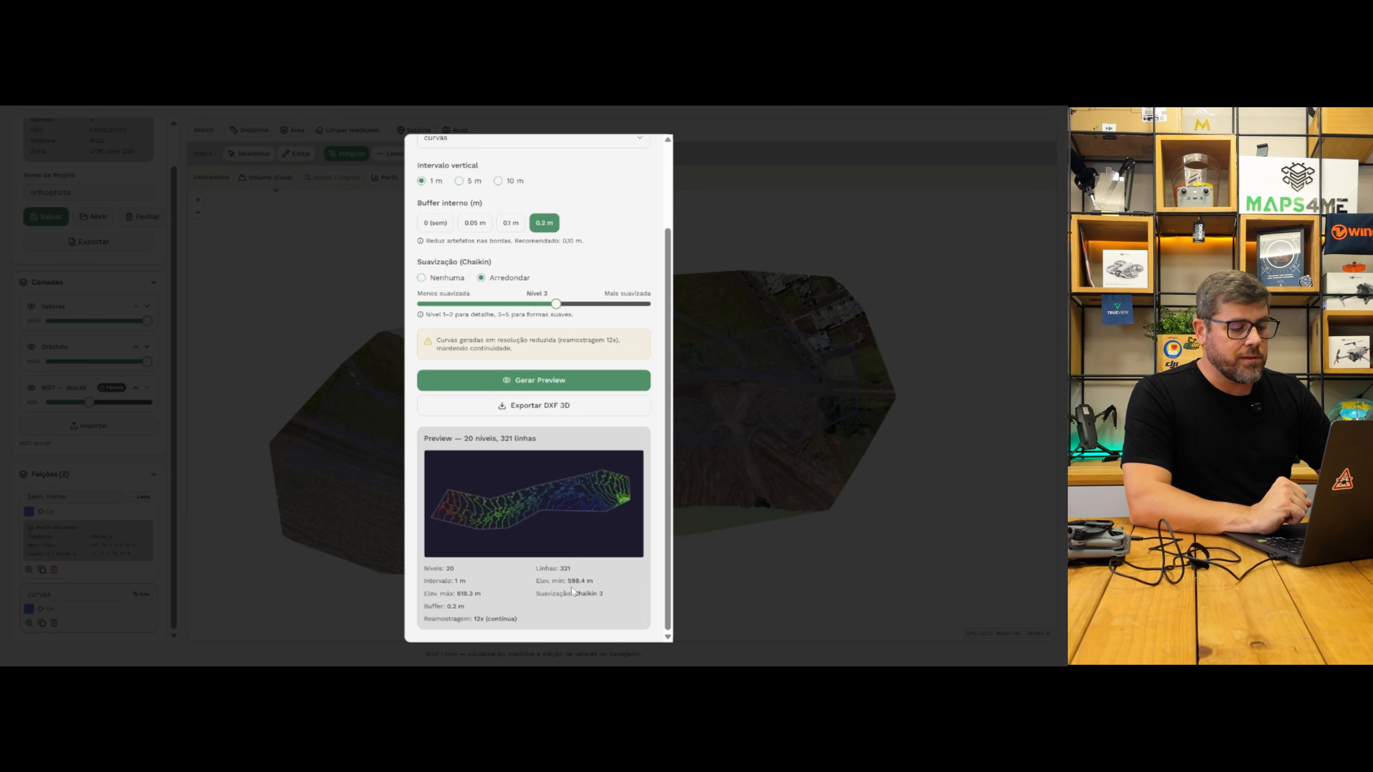
pyautogui.click(506, 412)
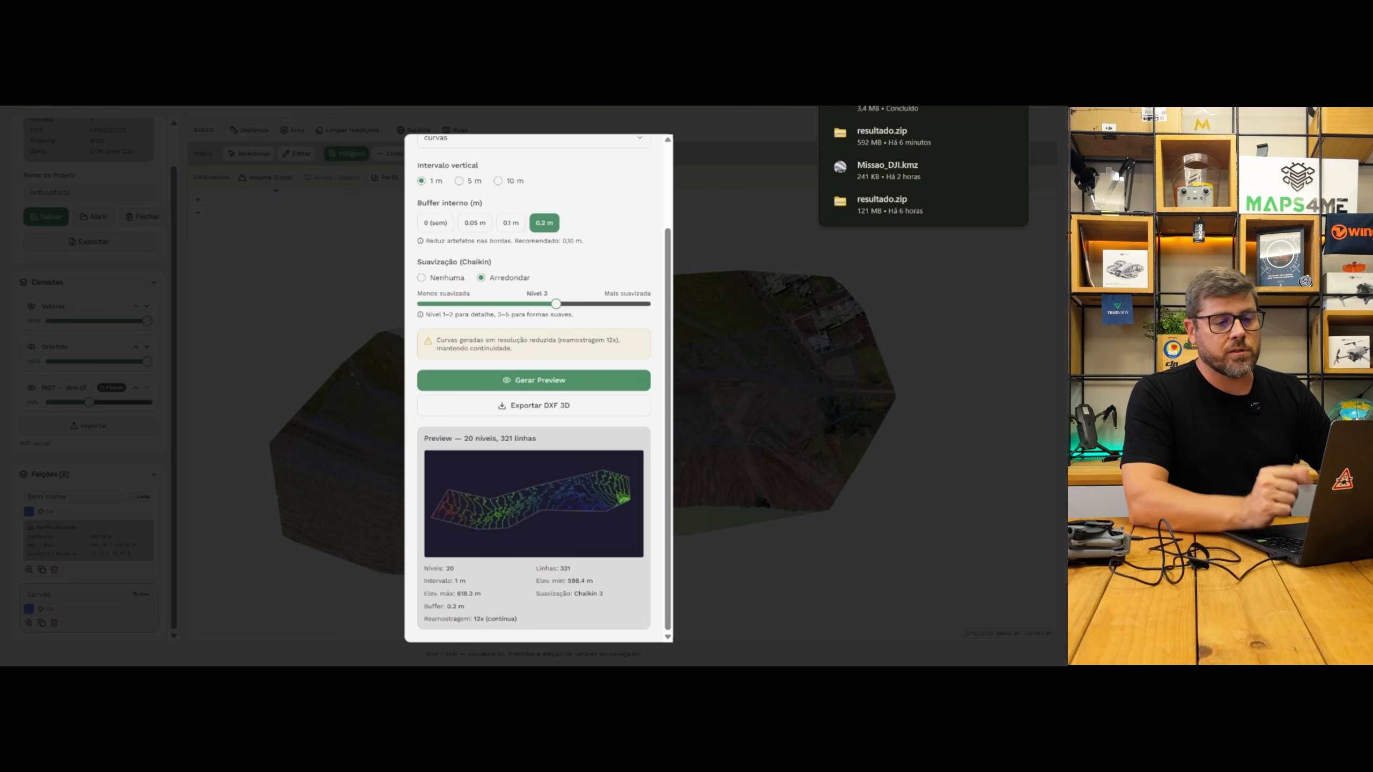
# Step: Open the exported DXF in the CAD program, view the full extents of the contours, and return to GeoLab, closing the contour dialog
pyautogui.click(866, 110)
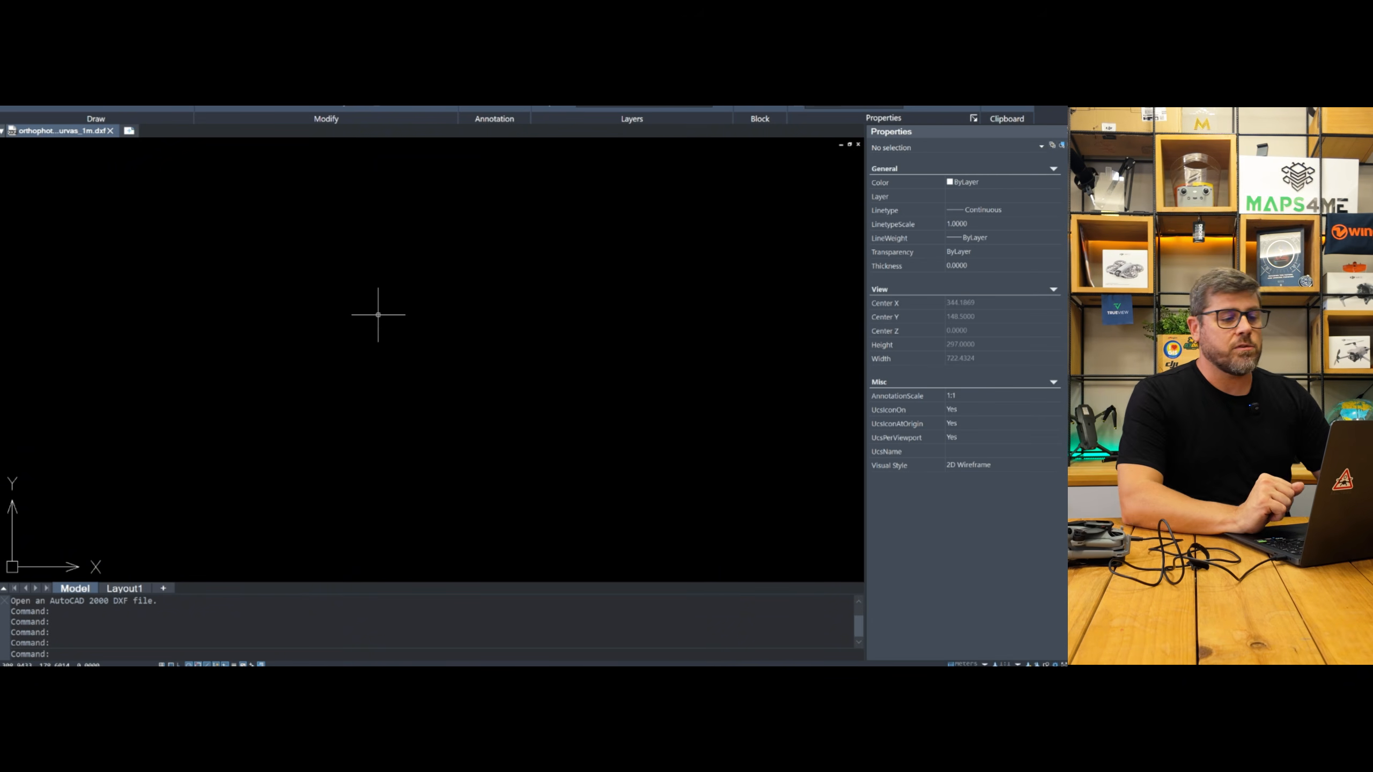
pyautogui.middleClick(394, 239)
pyautogui.middleClick(394, 240)
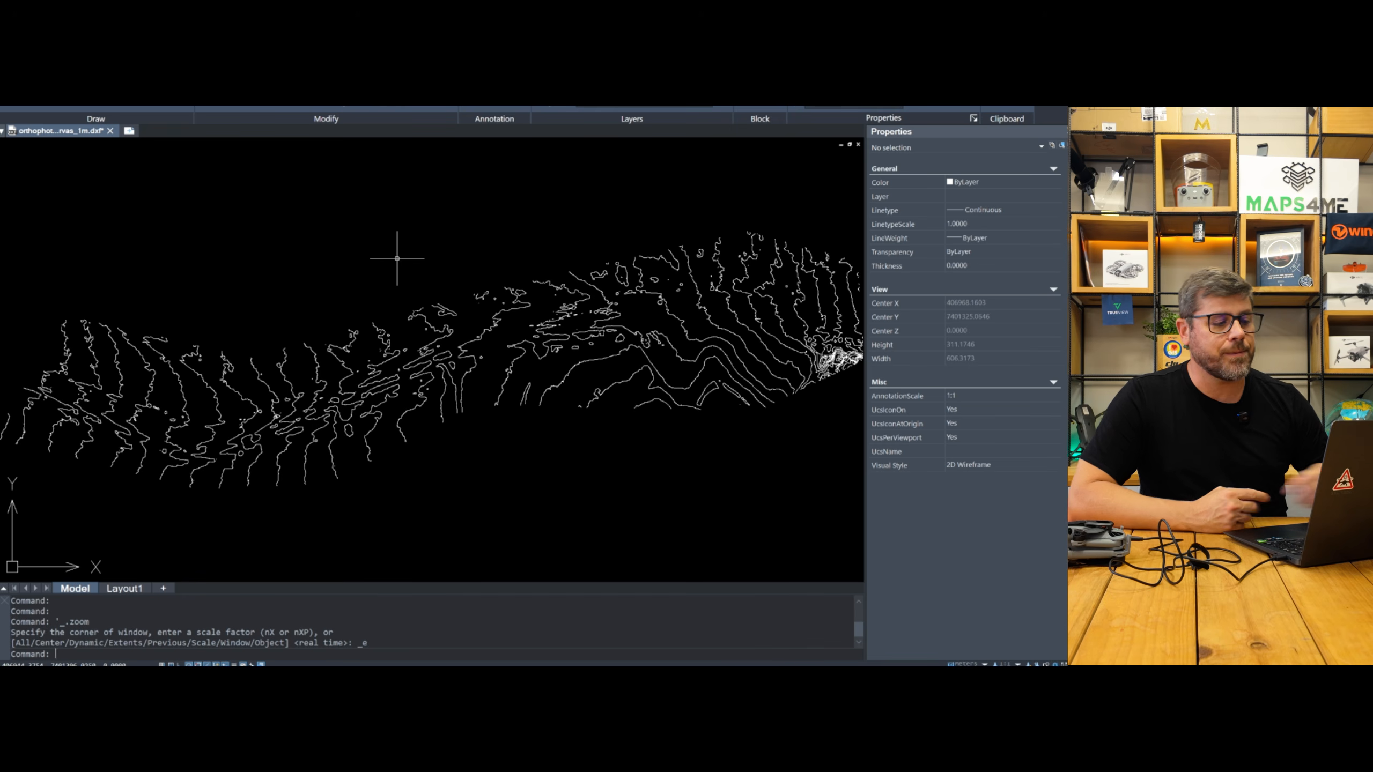
pyautogui.hotkey('ctrl', 's')
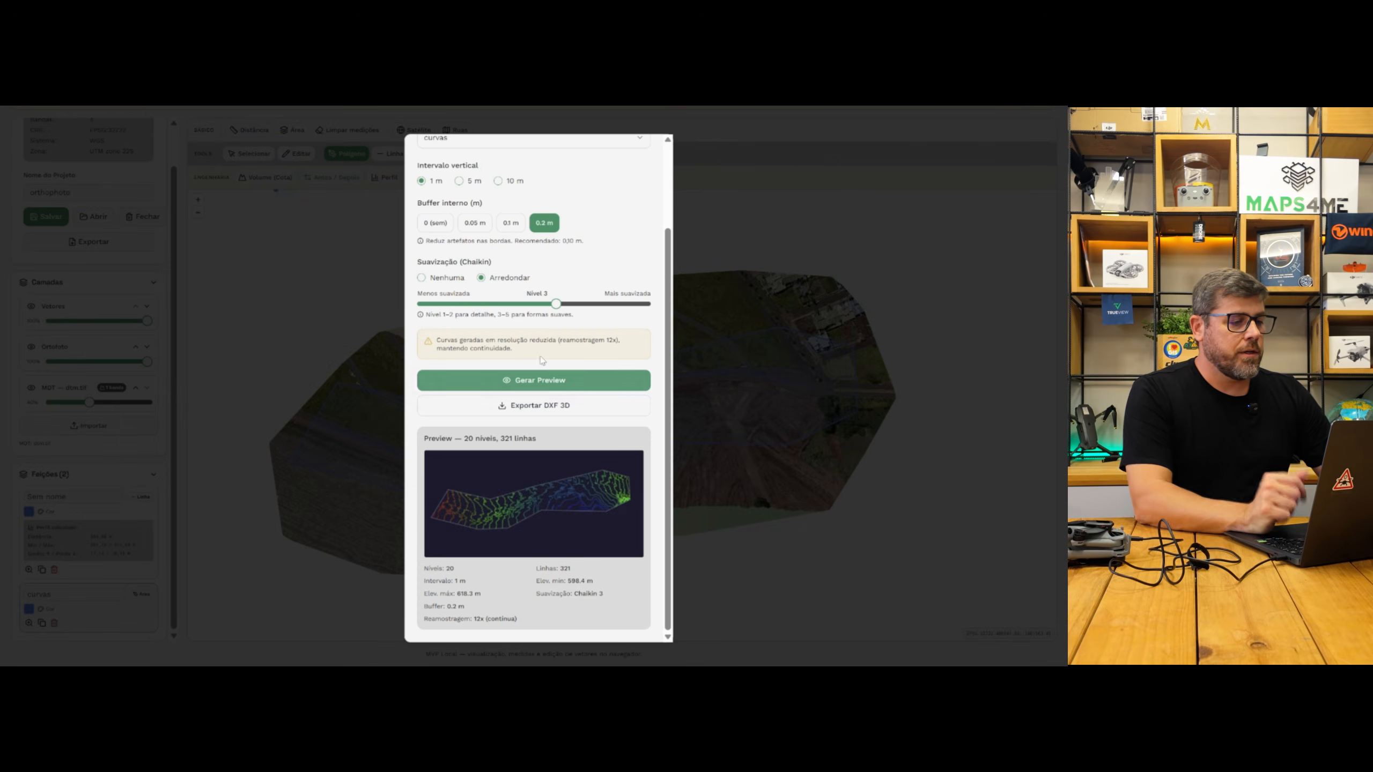
pyautogui.click(707, 148)
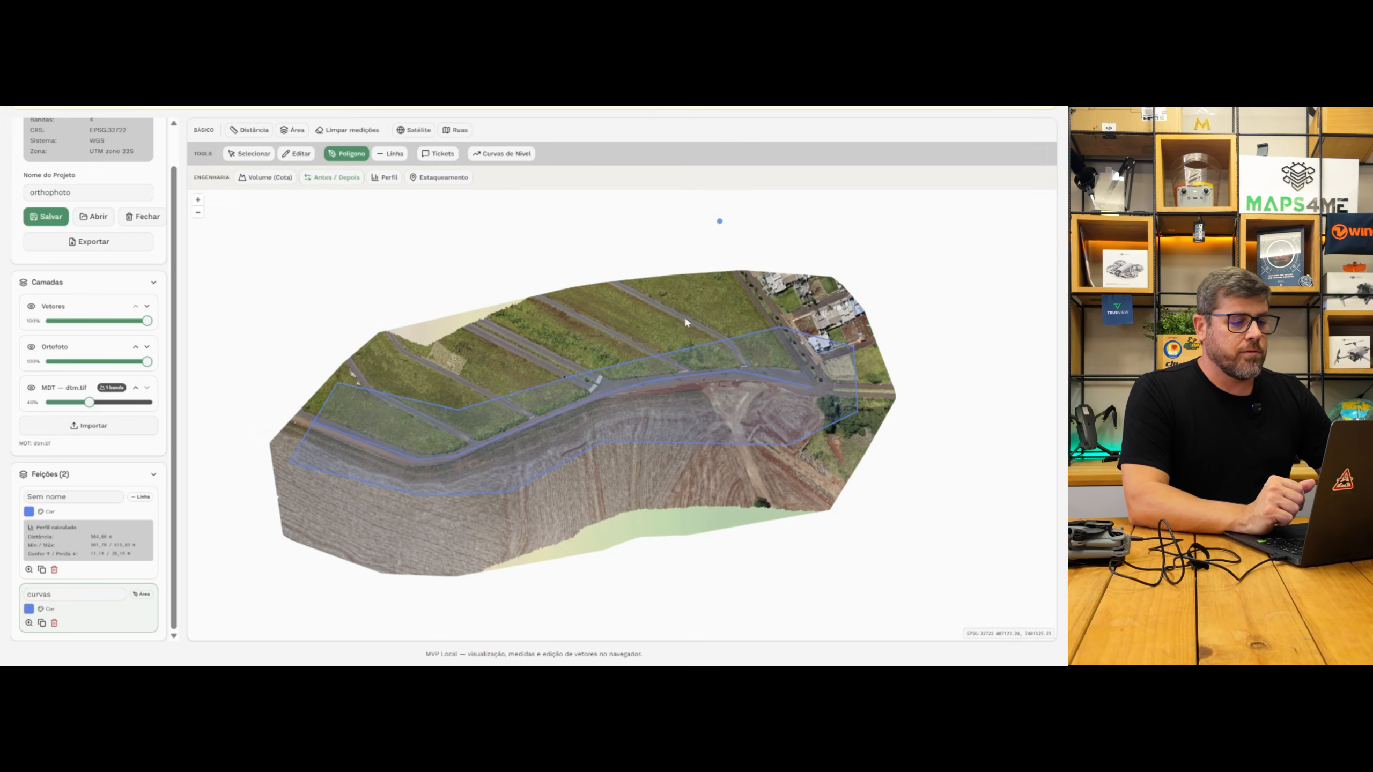